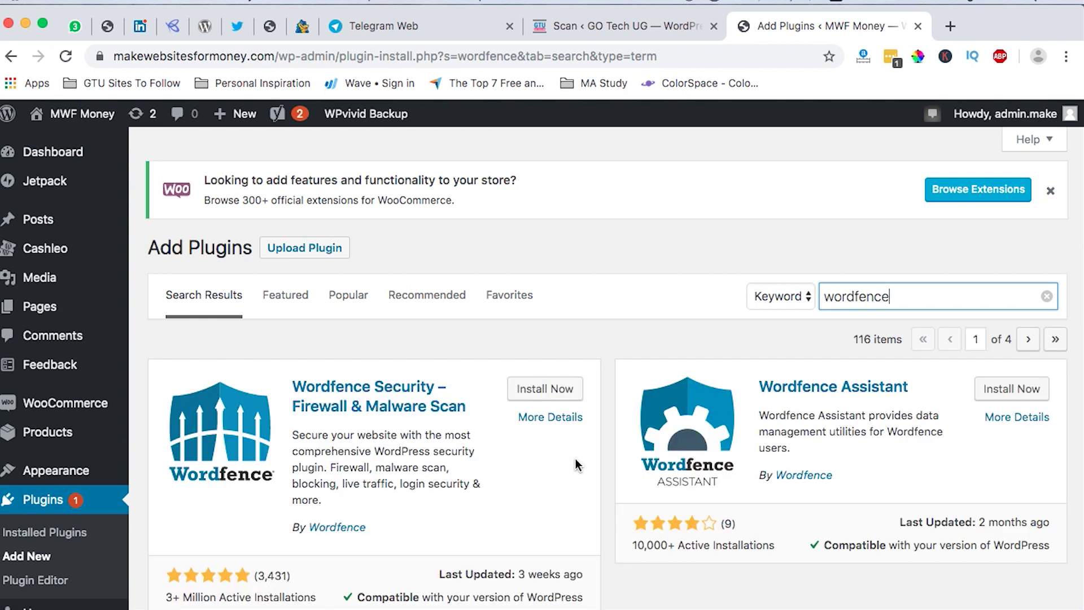
# Install Wordfence Security – Firewall & Malware Scan from the search results and activate it.
pyautogui.scroll(-1, 331, 503)
pyautogui.scroll(-3, 330, 503)
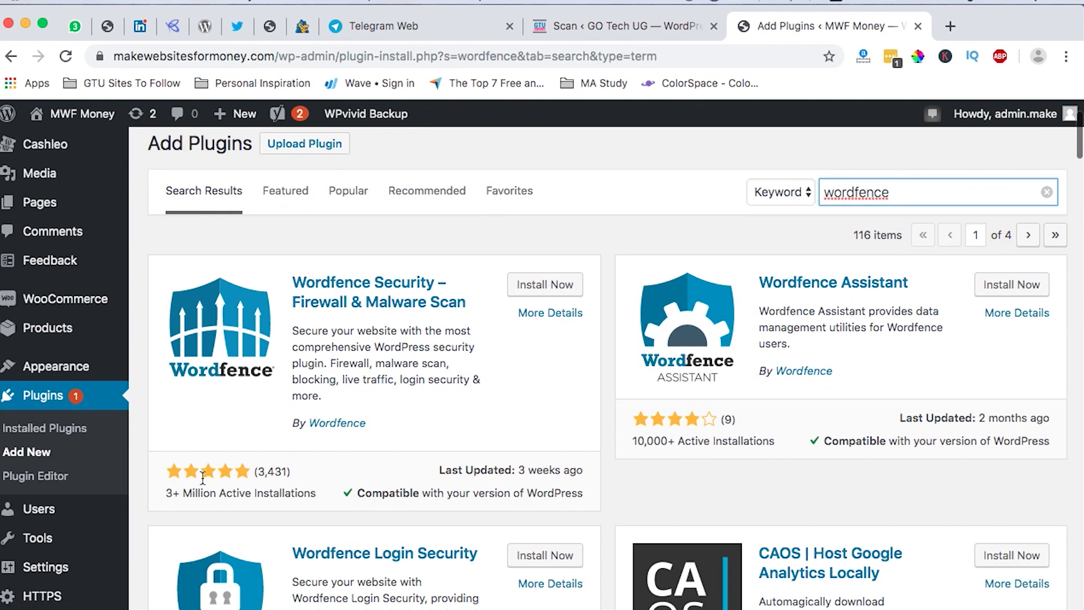
pyautogui.scroll(1, 326, 456)
pyautogui.click(530, 325)
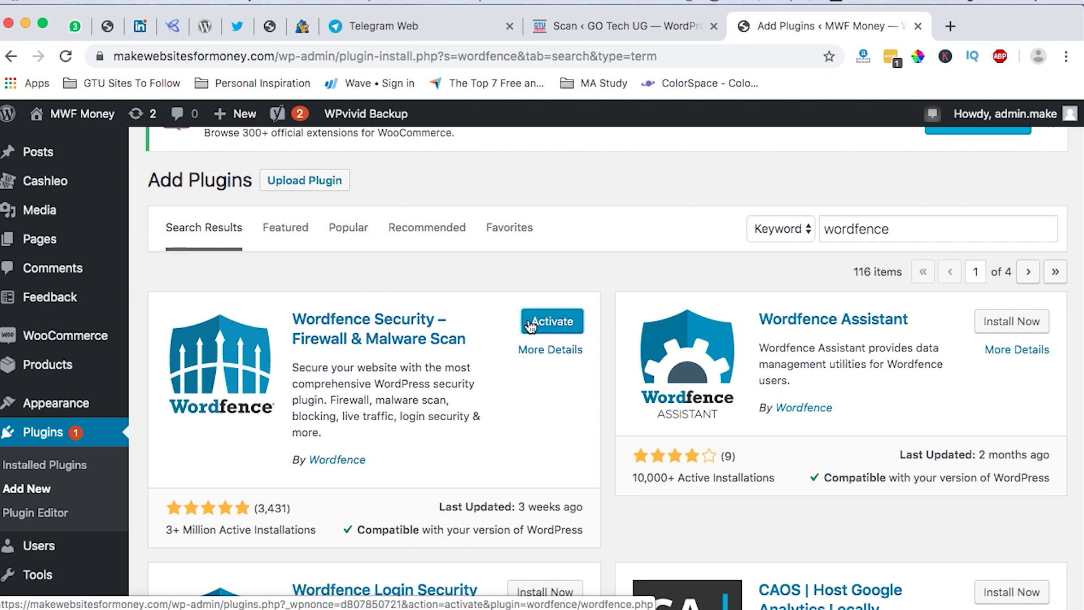
pyautogui.click(533, 325)
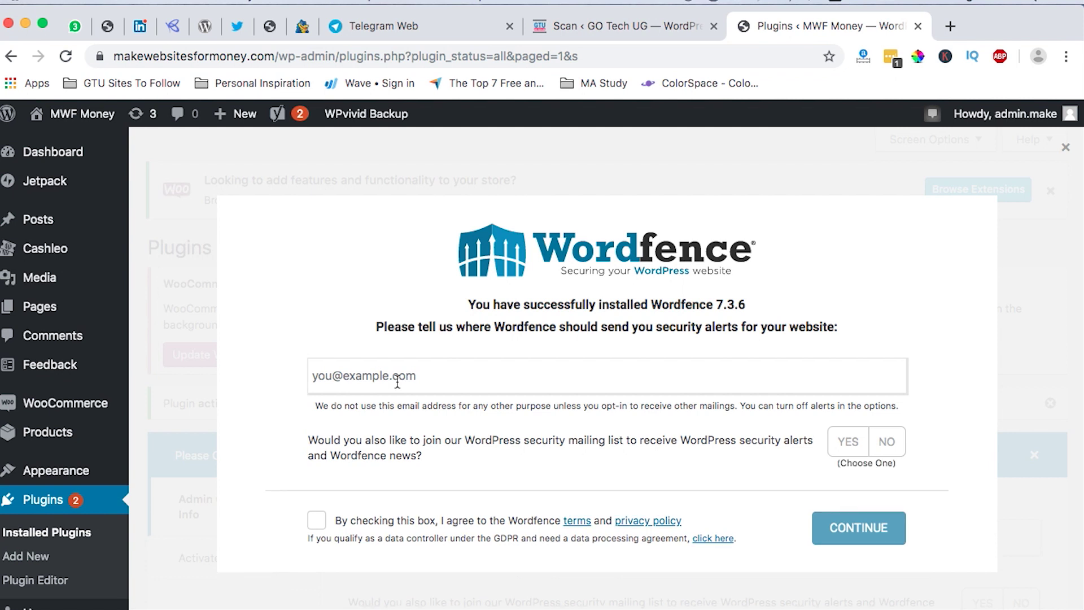
# Enter the admin alert e-mail, opt in to the mailing list, accept the terms, and decline a premium key.
pyautogui.click(459, 383)
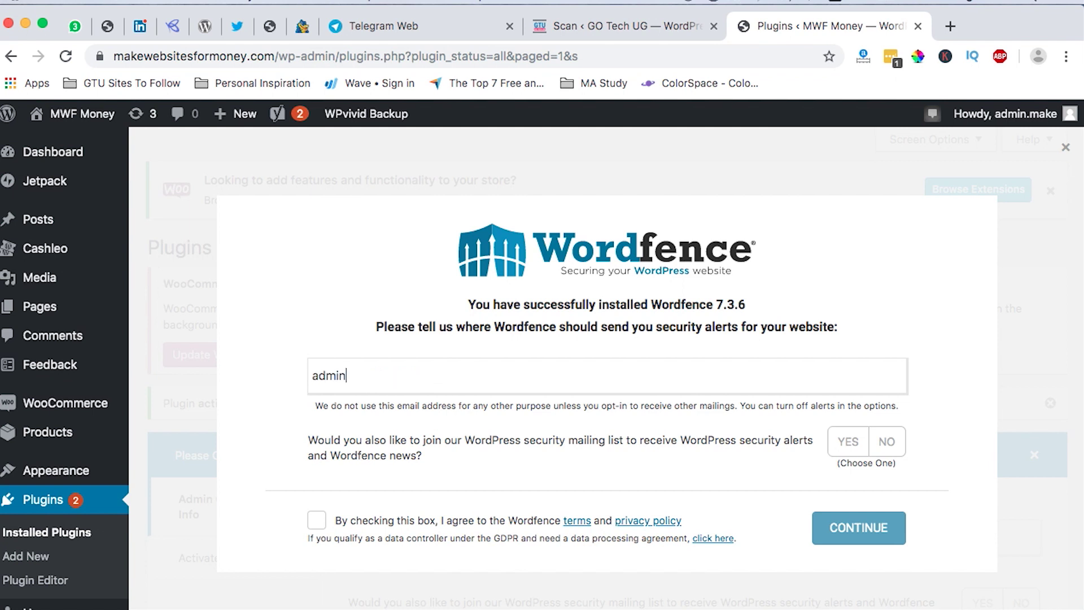
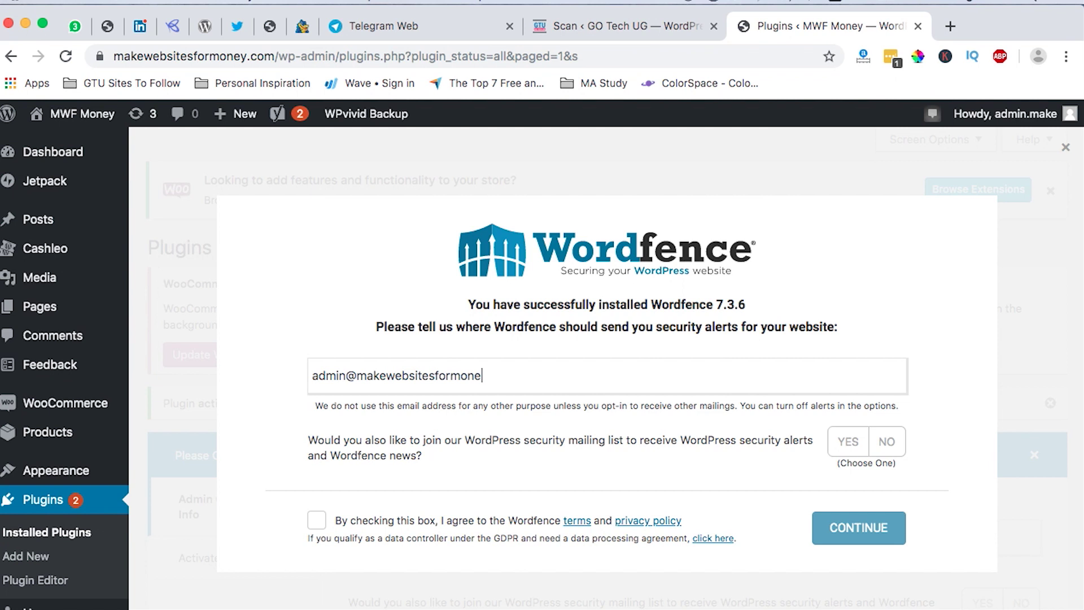
pyautogui.click(839, 446)
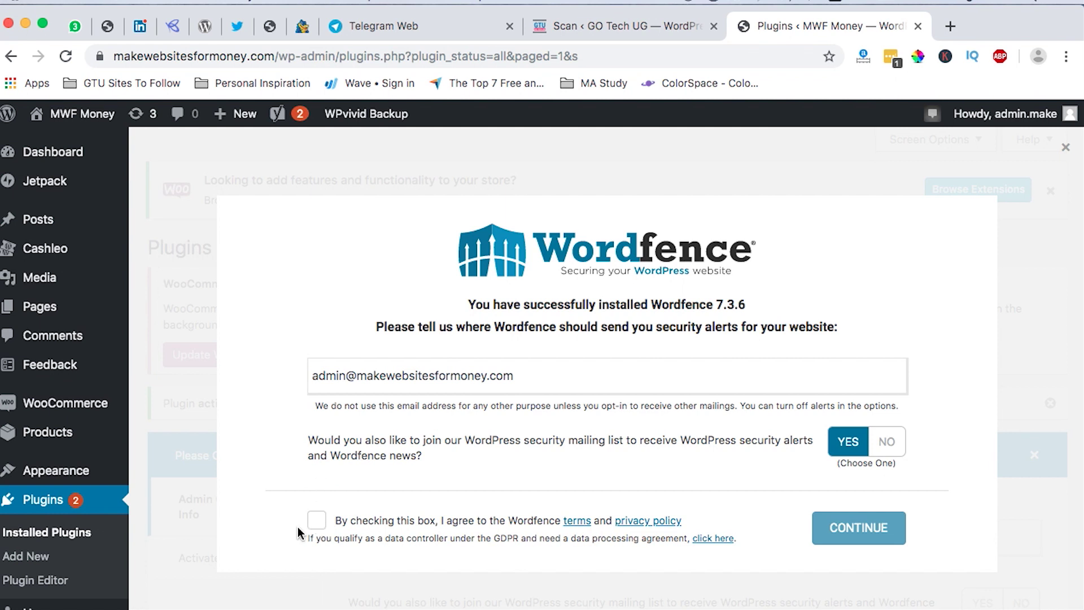
pyautogui.click(316, 523)
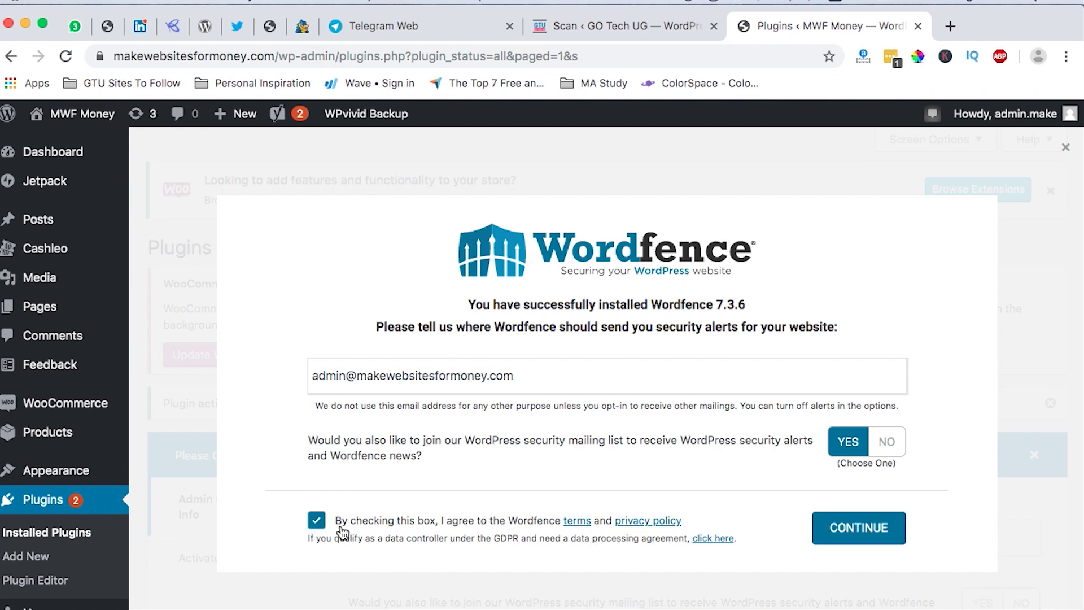
pyautogui.click(829, 536)
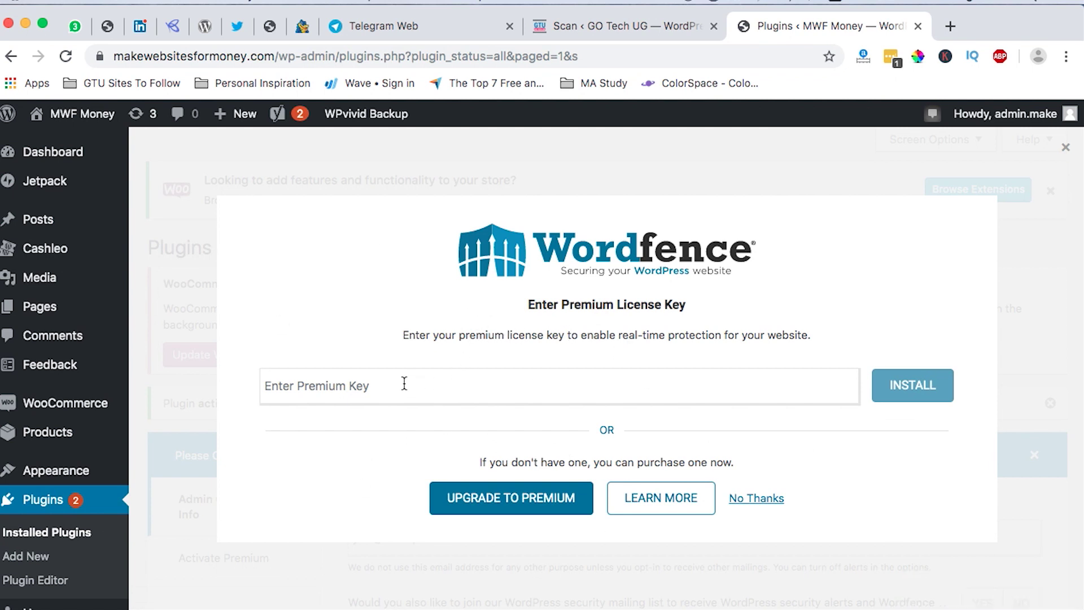
pyautogui.click(756, 501)
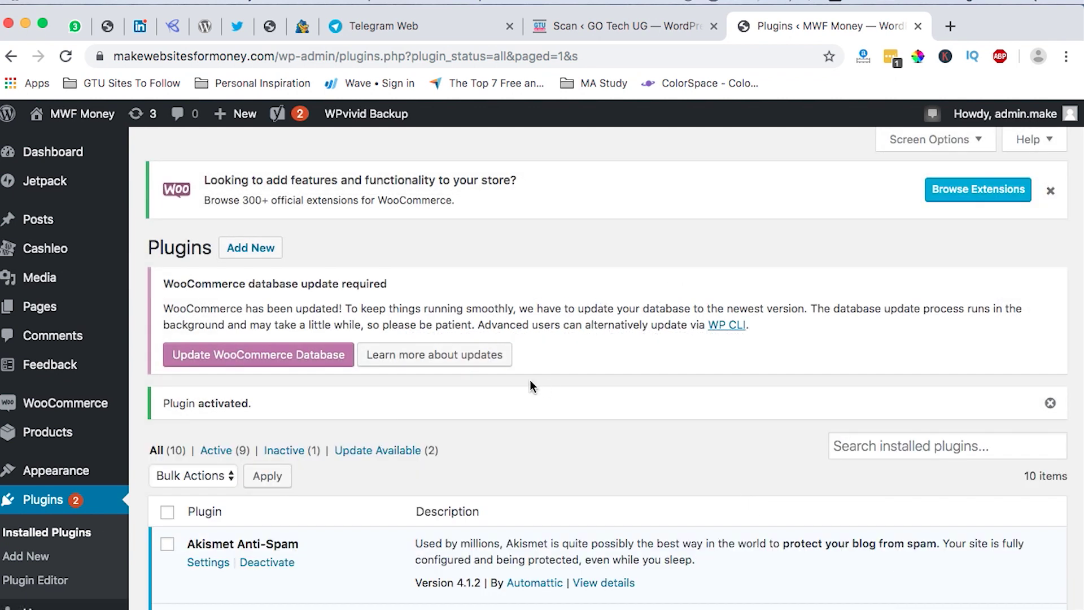
# Open the Wordfence dashboard from the sidebar and close its introduction tour.
pyautogui.scroll(-15, 530, 381)
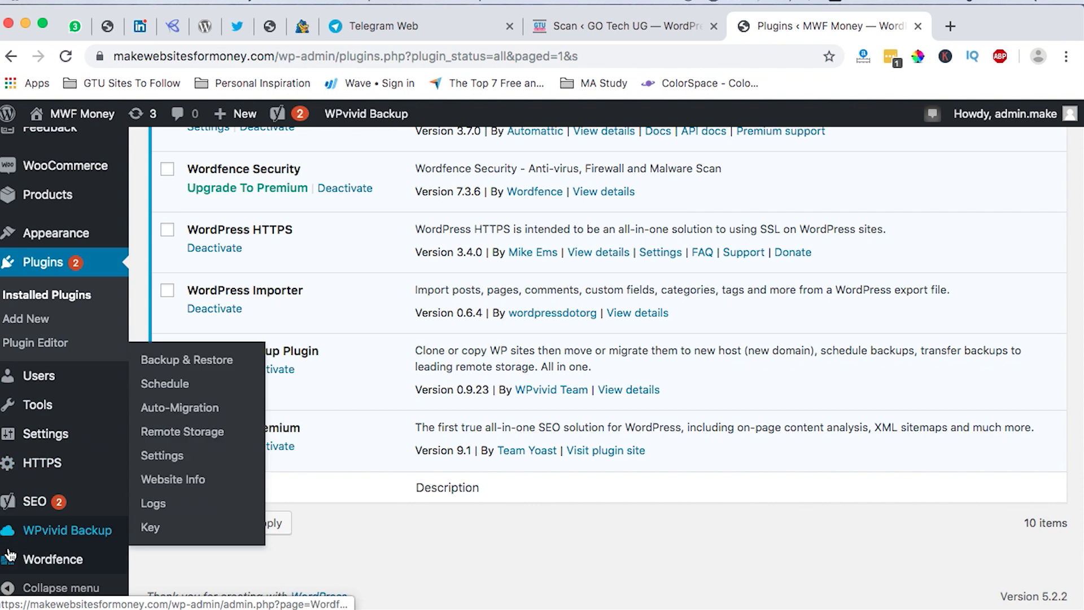
pyautogui.moveTo(54, 561)
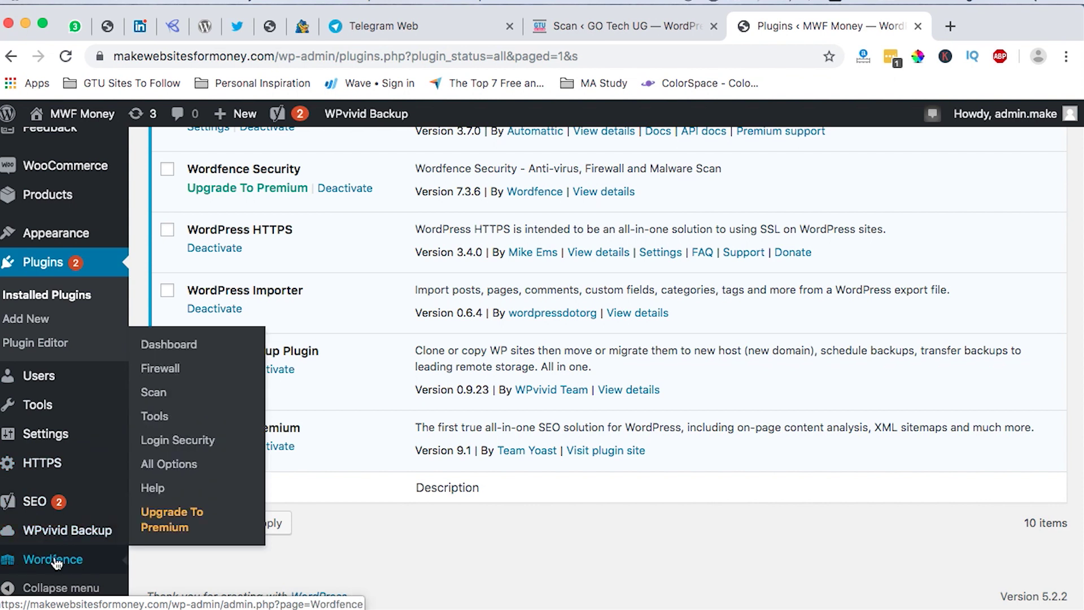
pyautogui.click(54, 561)
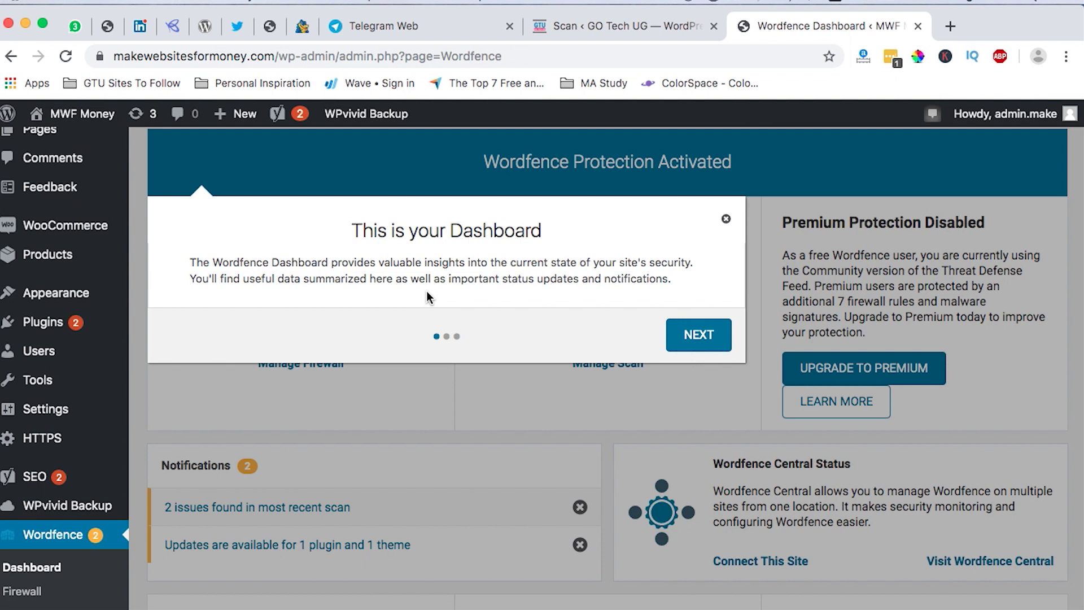
pyautogui.scroll(3, 429, 296)
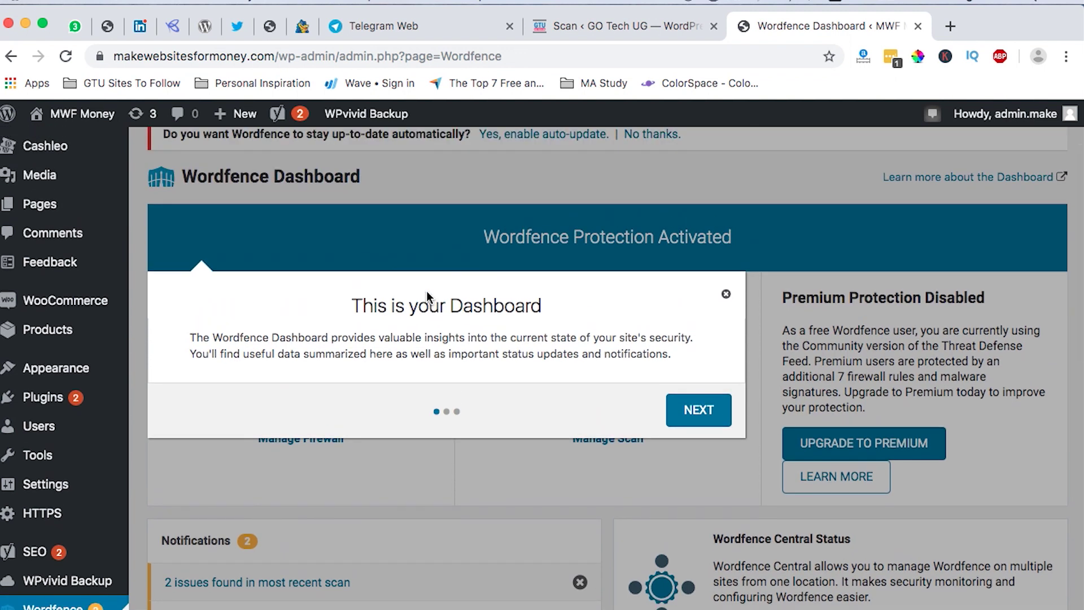
pyautogui.click(726, 294)
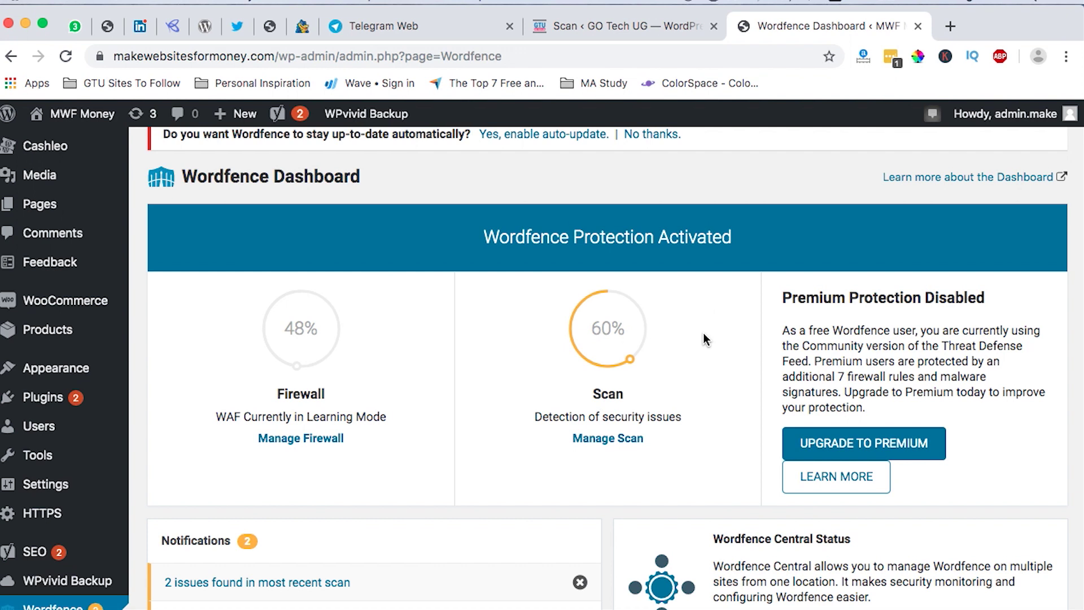
# Dismiss the firewall optimization notice and enable automatic Wordfence updates.
pyautogui.scroll(3, 703, 333)
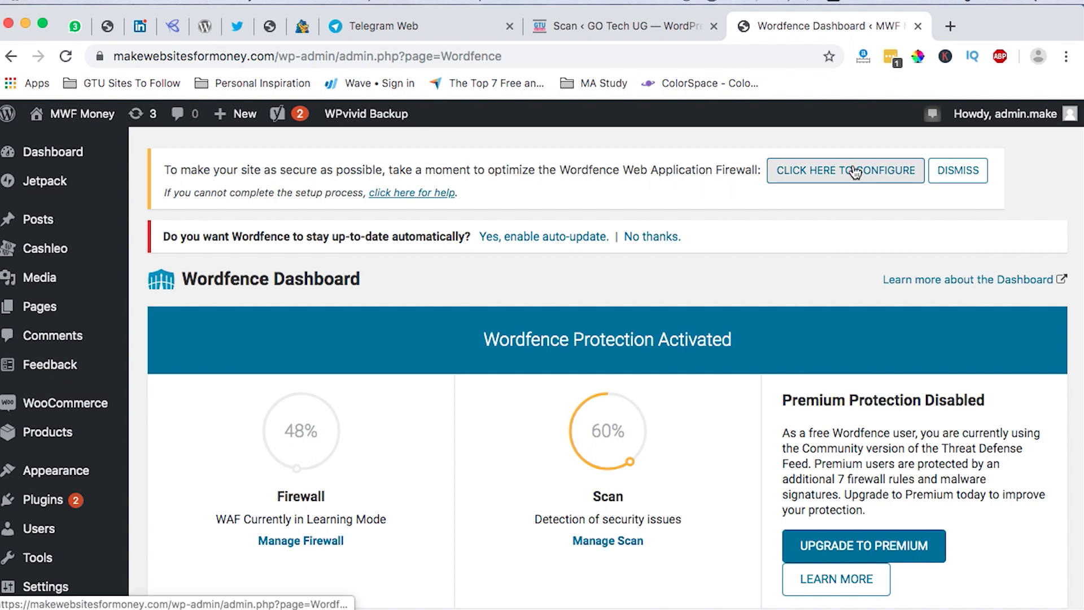
pyautogui.click(962, 183)
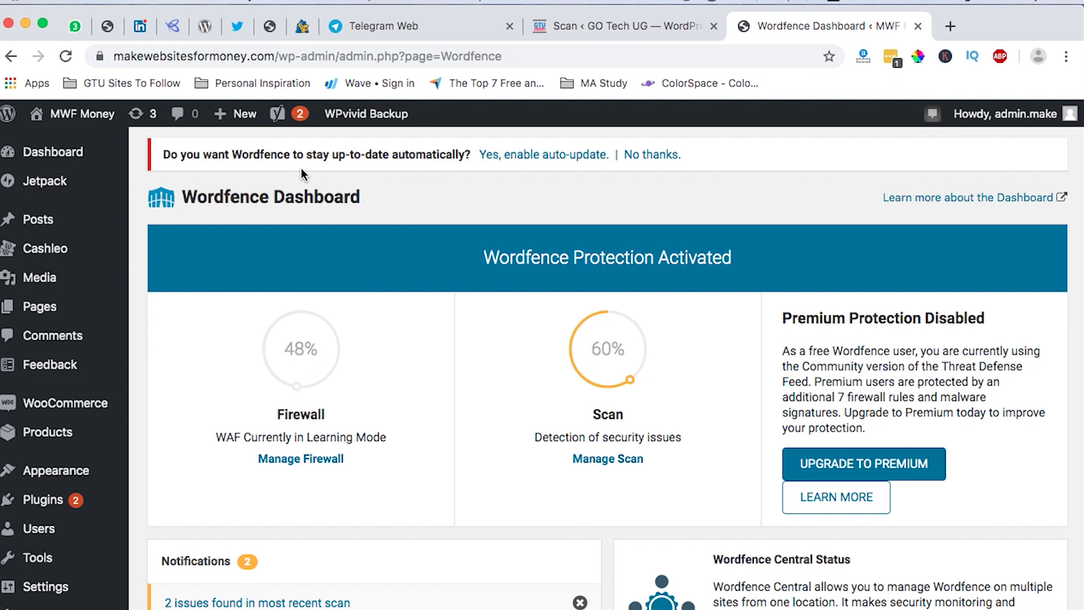
pyautogui.click(550, 156)
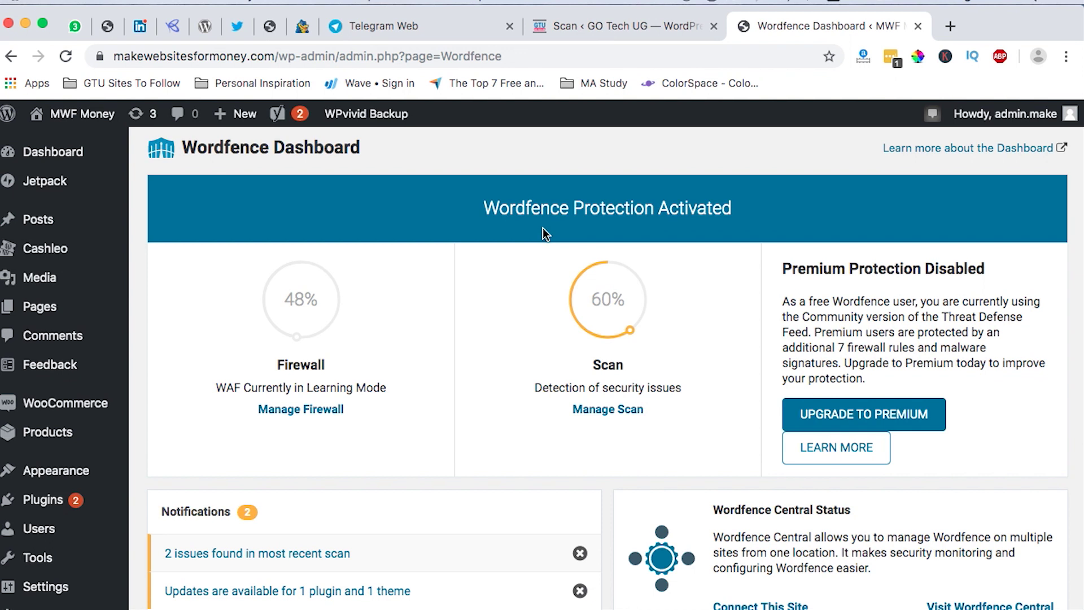
pyautogui.scroll(-3, 460, 403)
pyautogui.scroll(3, 459, 403)
pyautogui.scroll(-5, 459, 403)
pyautogui.scroll(3, 460, 403)
pyautogui.scroll(-10, 459, 403)
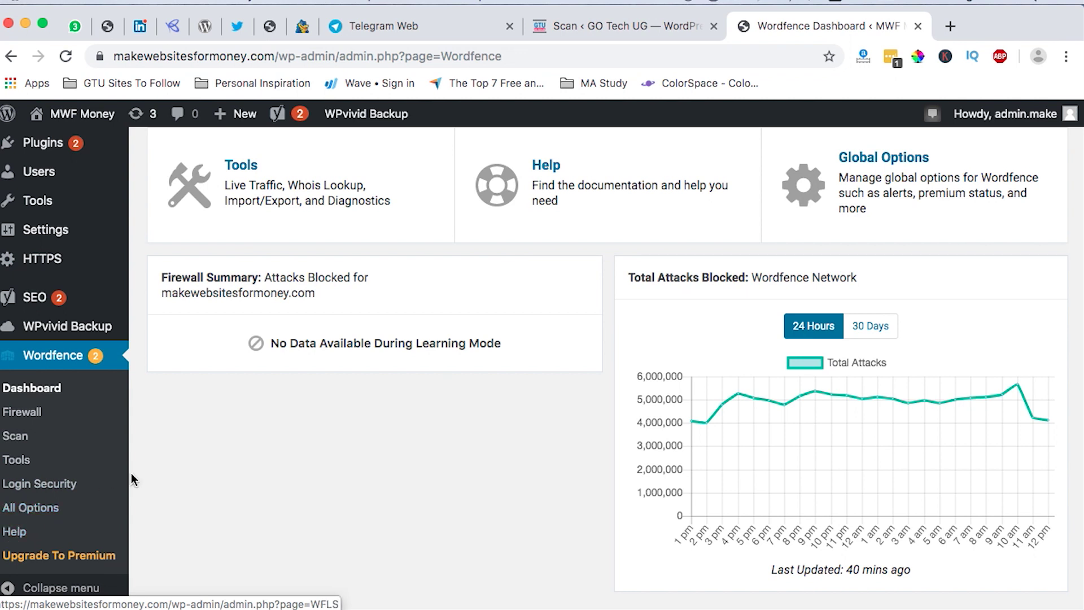
pyautogui.scroll(3, 17, 395)
pyautogui.scroll(7, 424, 387)
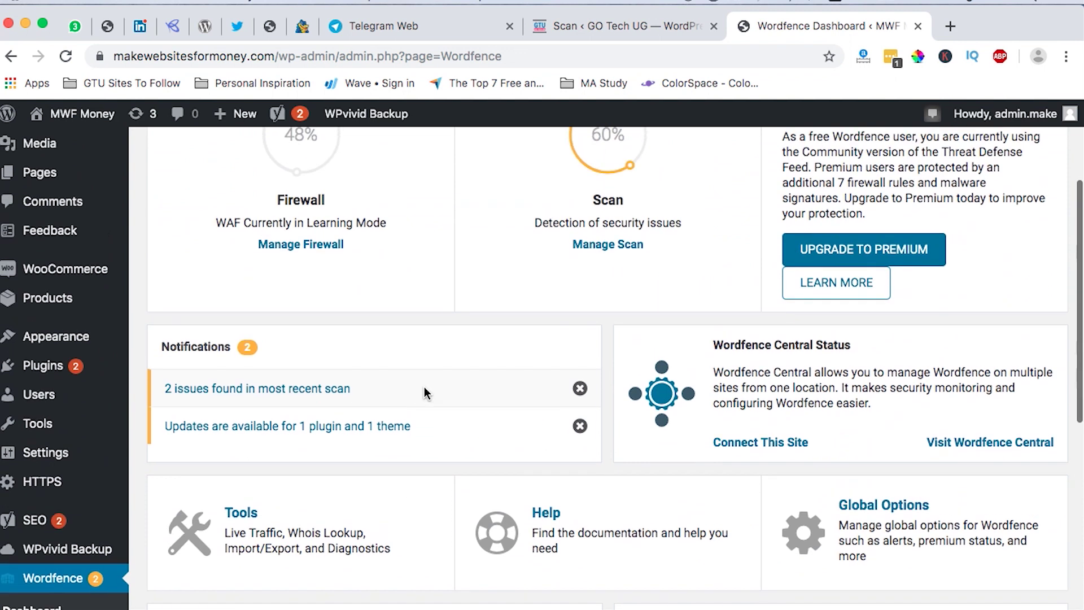
pyautogui.moveTo(384, 395)
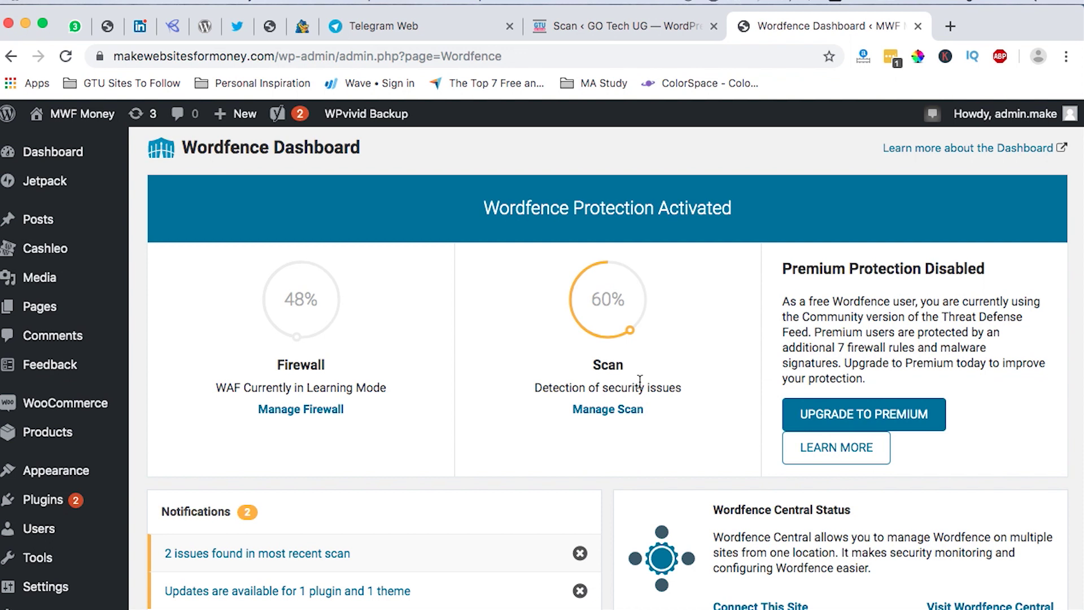
pyautogui.moveTo(572, 296)
pyautogui.scroll(-1, 587, 452)
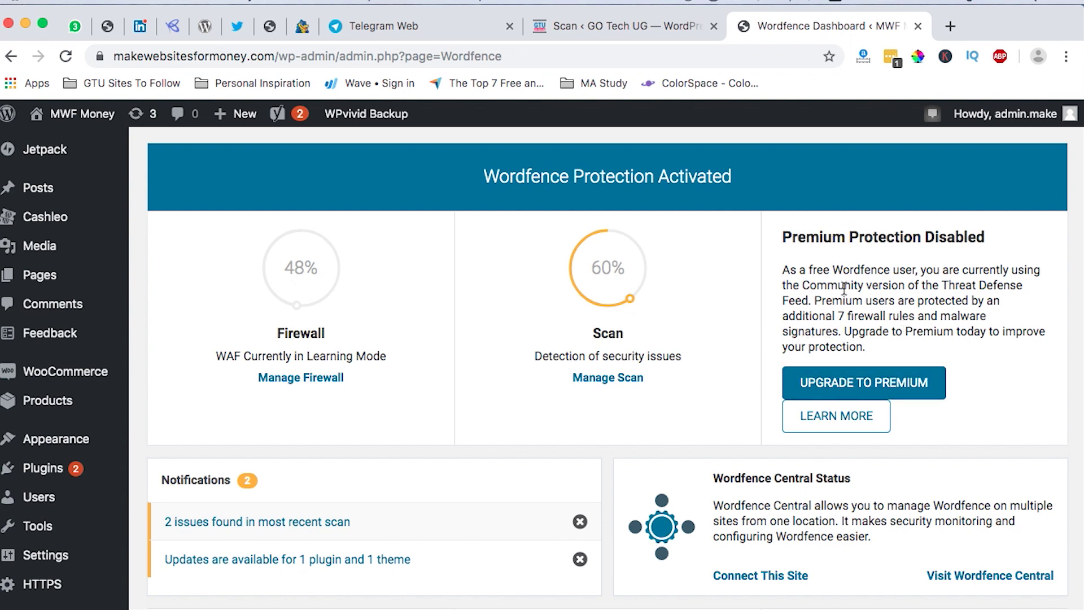
pyautogui.scroll(1, 844, 289)
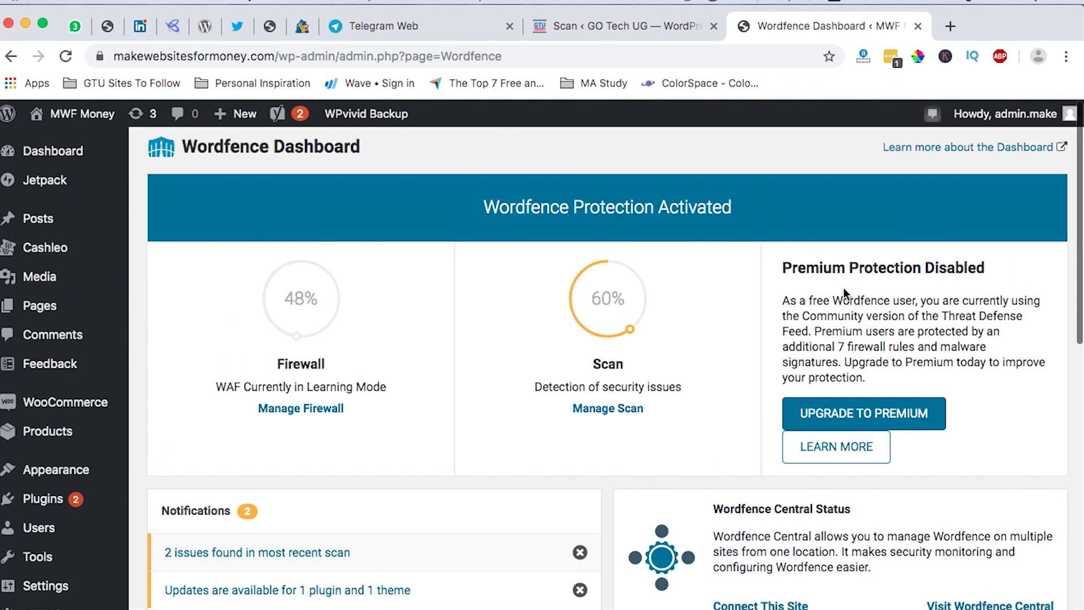
pyautogui.scroll(-5, 845, 293)
pyautogui.scroll(1, 845, 294)
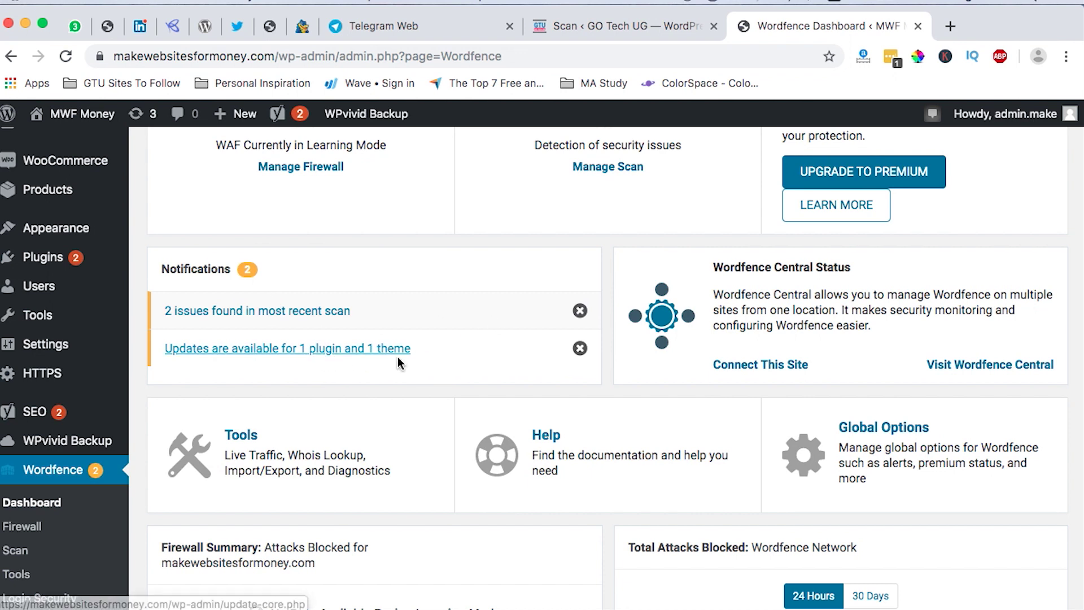
pyautogui.scroll(1, 604, 395)
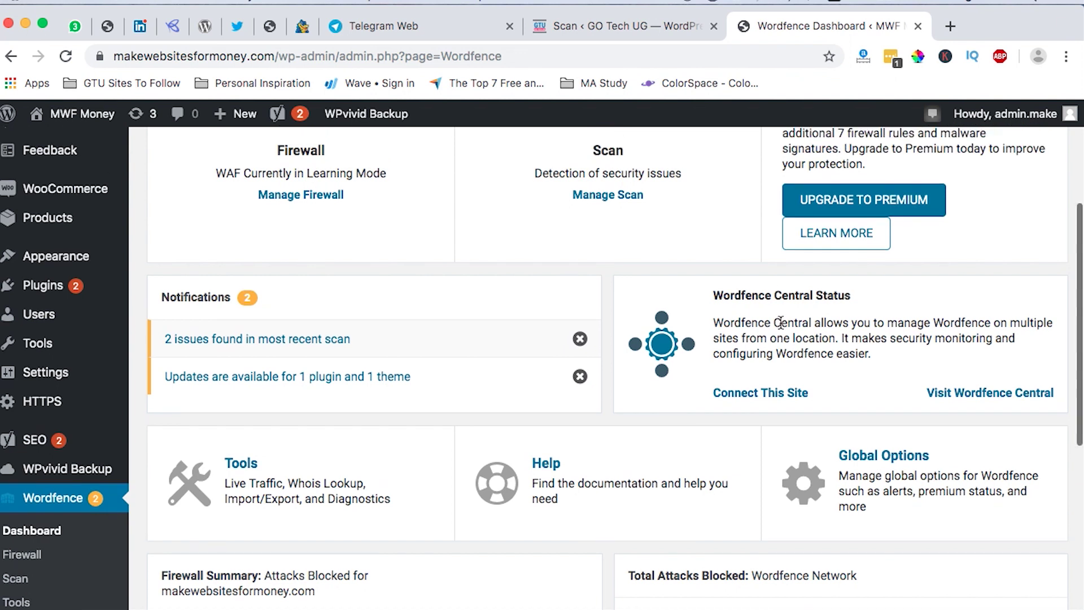
pyautogui.scroll(-5, 790, 321)
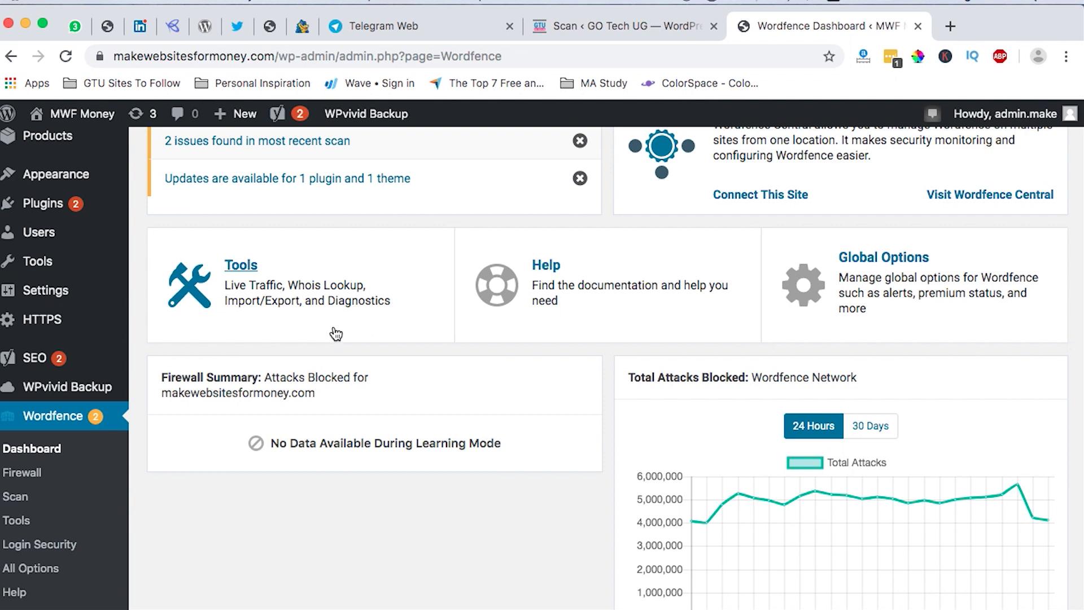
pyautogui.scroll(1, 399, 322)
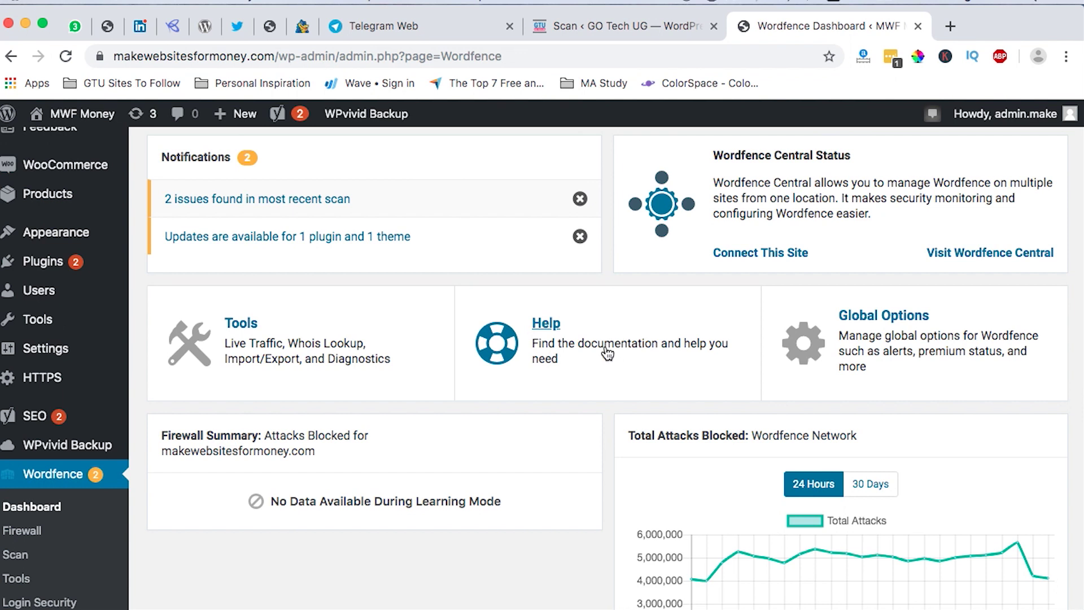
pyautogui.scroll(1, 607, 354)
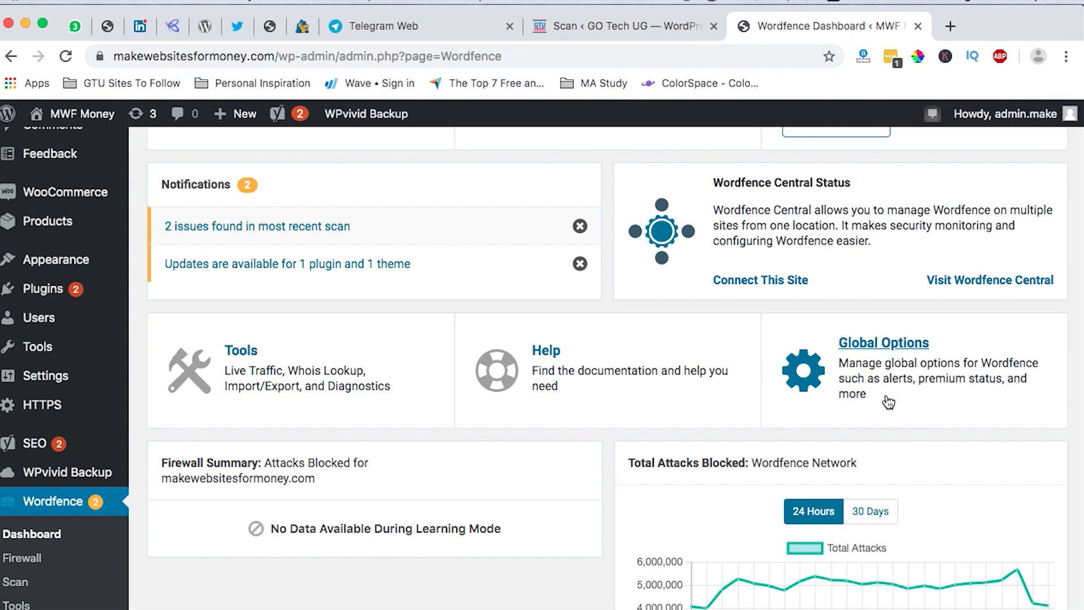
pyautogui.scroll(-8, 889, 402)
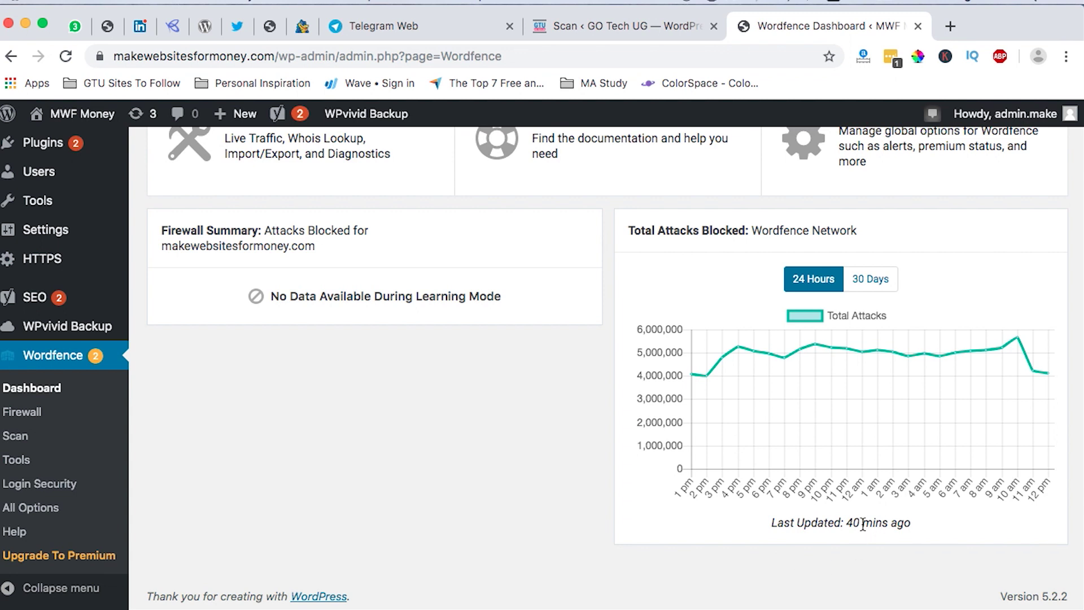
pyautogui.scroll(4, 814, 504)
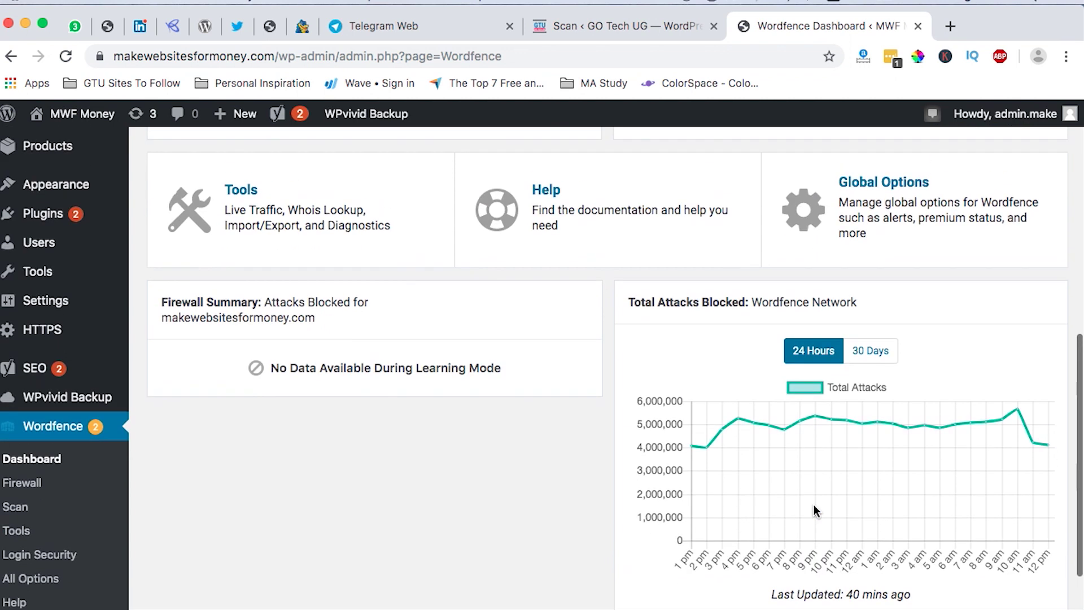
pyautogui.scroll(-4, 814, 509)
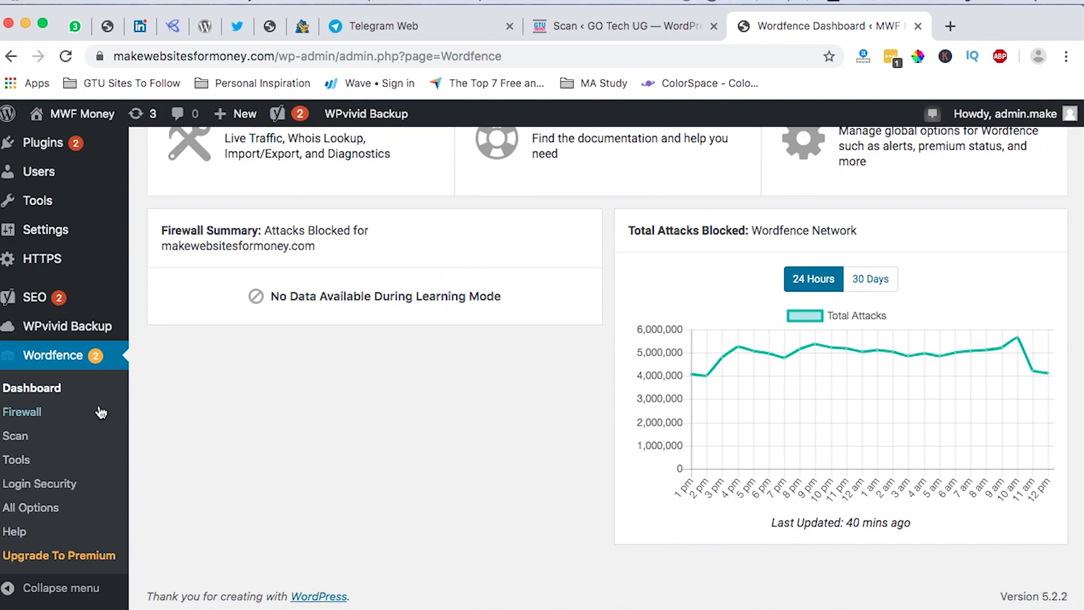
# Open Wordfence's Firewall page, close its tour, and review WAF 35%, Community rules 70%, brute force 100%.
pyautogui.click(35, 416)
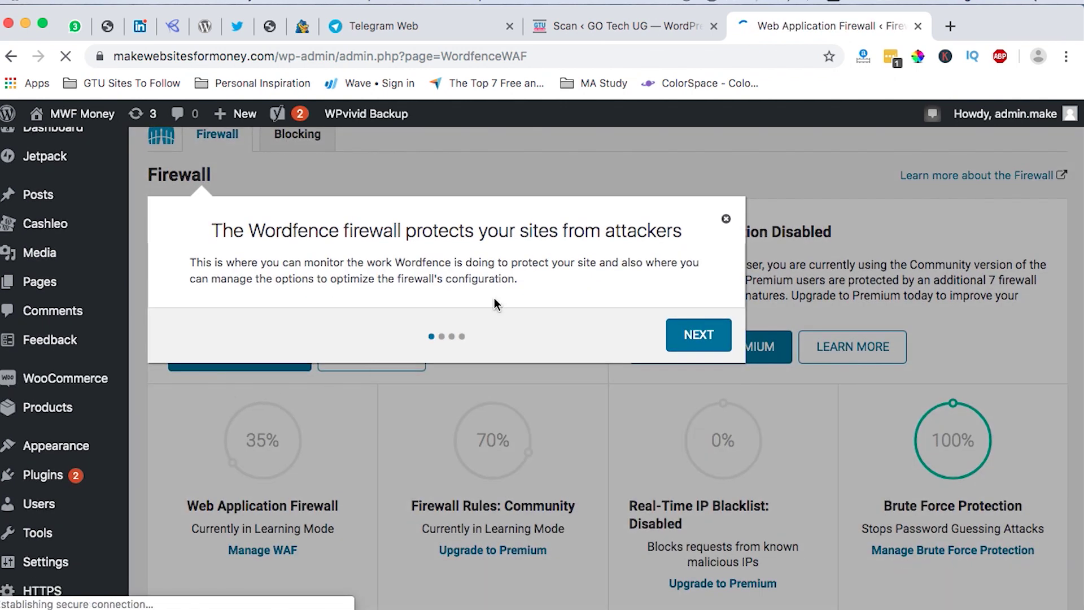
pyautogui.click(726, 222)
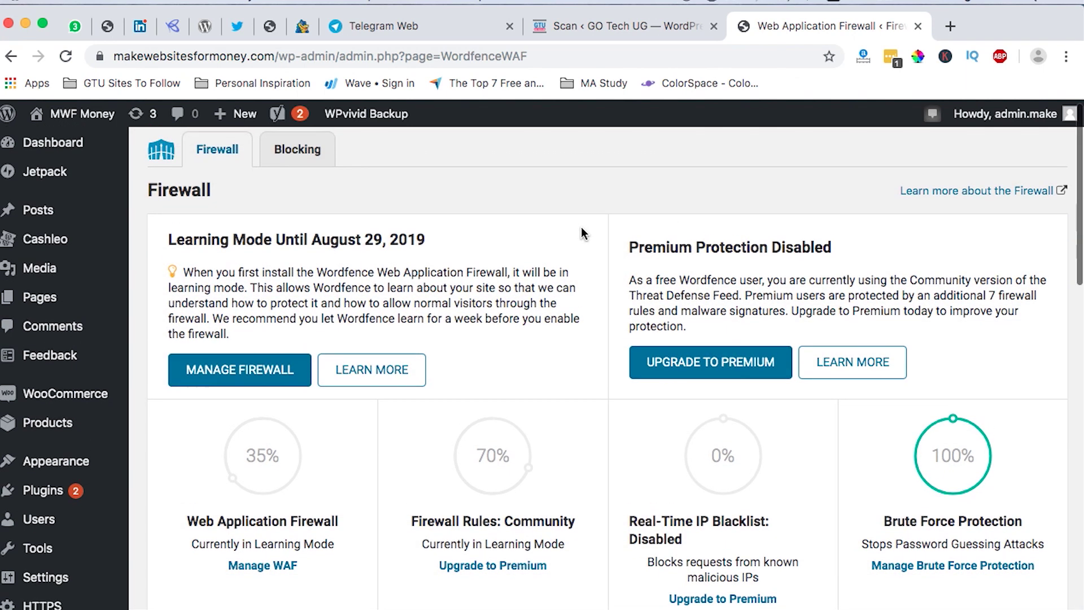
pyautogui.scroll(-1, 580, 227)
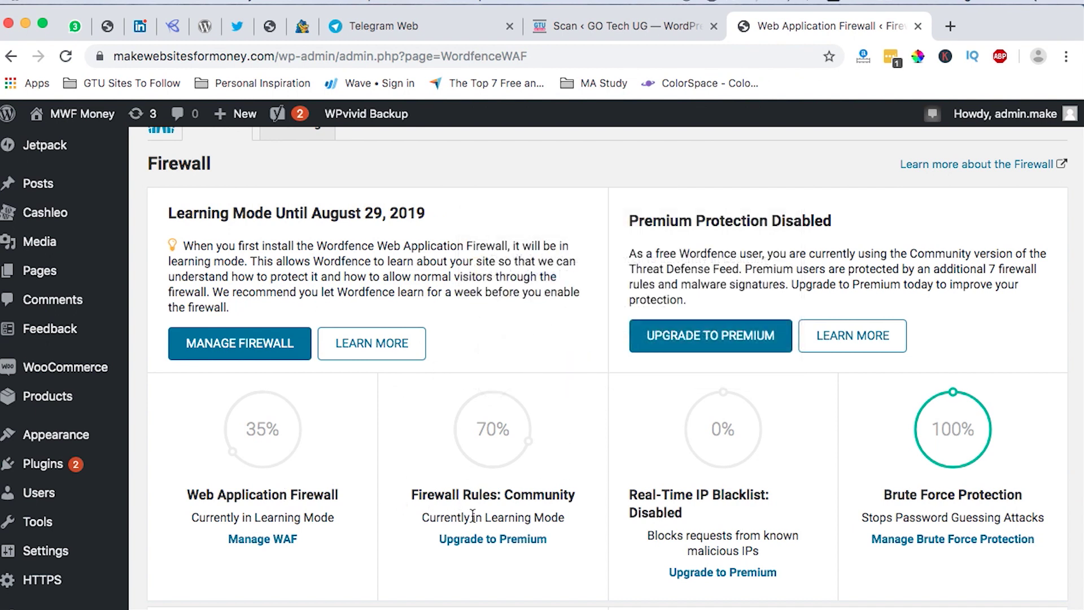
pyautogui.moveTo(411, 402)
pyautogui.scroll(-1, 524, 514)
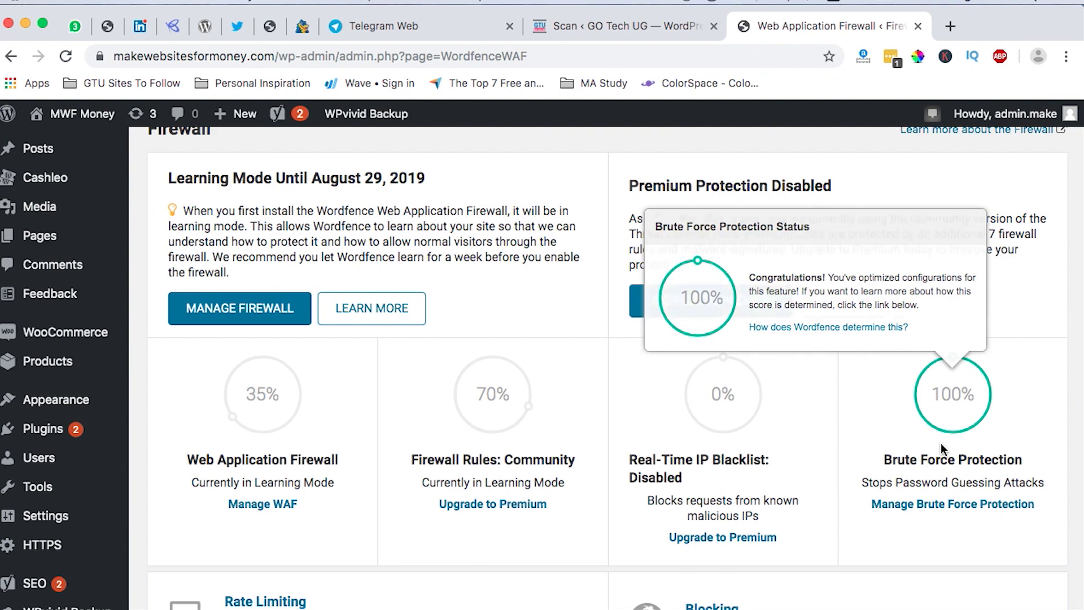
pyautogui.scroll(1, 621, 463)
pyautogui.moveTo(484, 449)
pyautogui.scroll(-3, 485, 458)
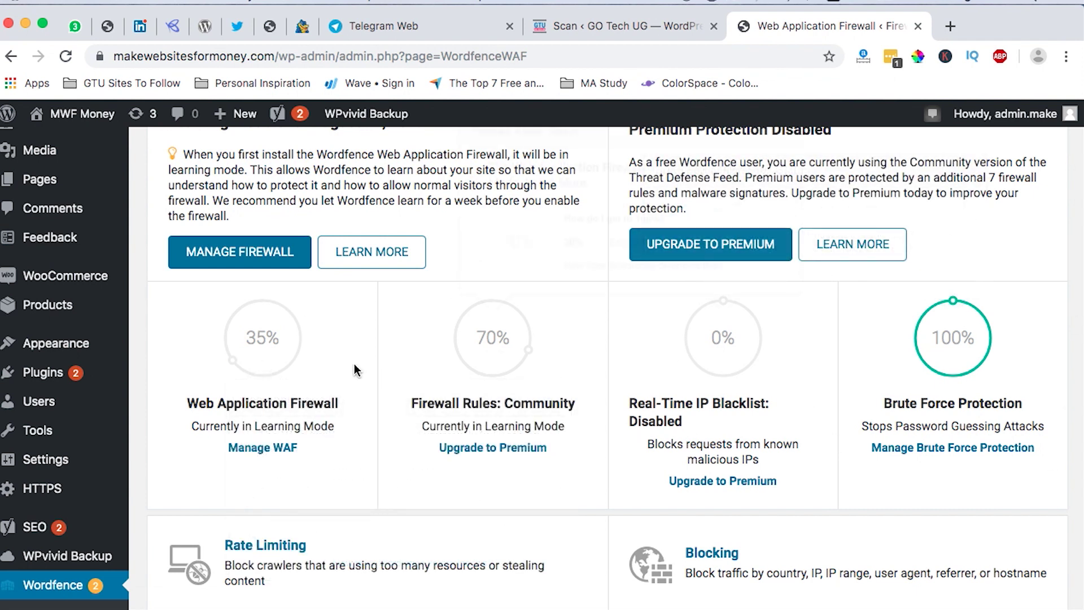
pyautogui.moveTo(196, 357)
pyautogui.moveTo(196, 329)
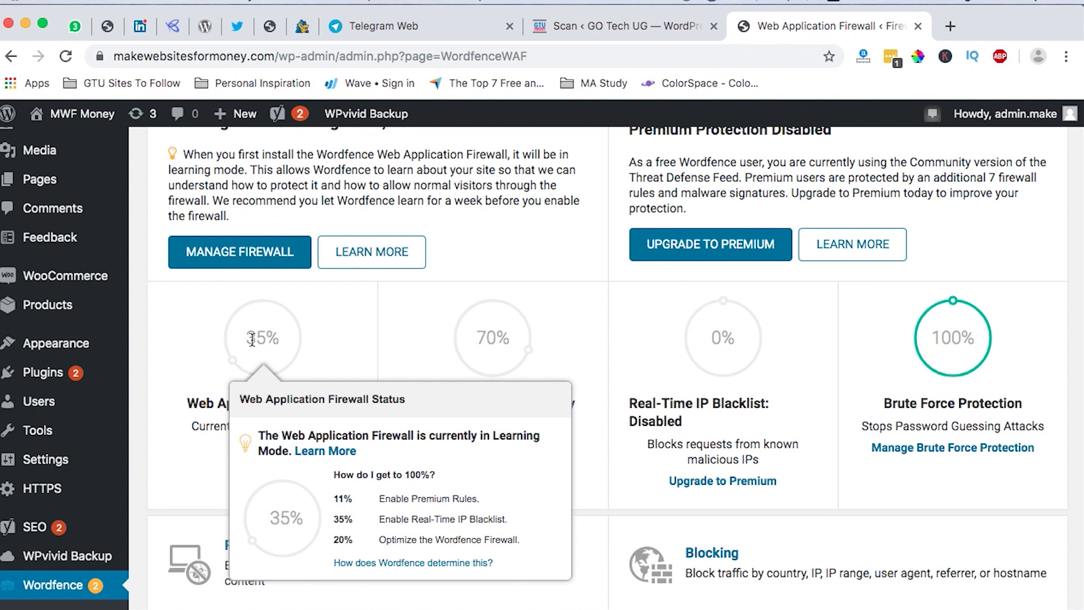
# Switch to the GO Tech UG site and open its Manage WAF firewall options.
pyautogui.click(598, 32)
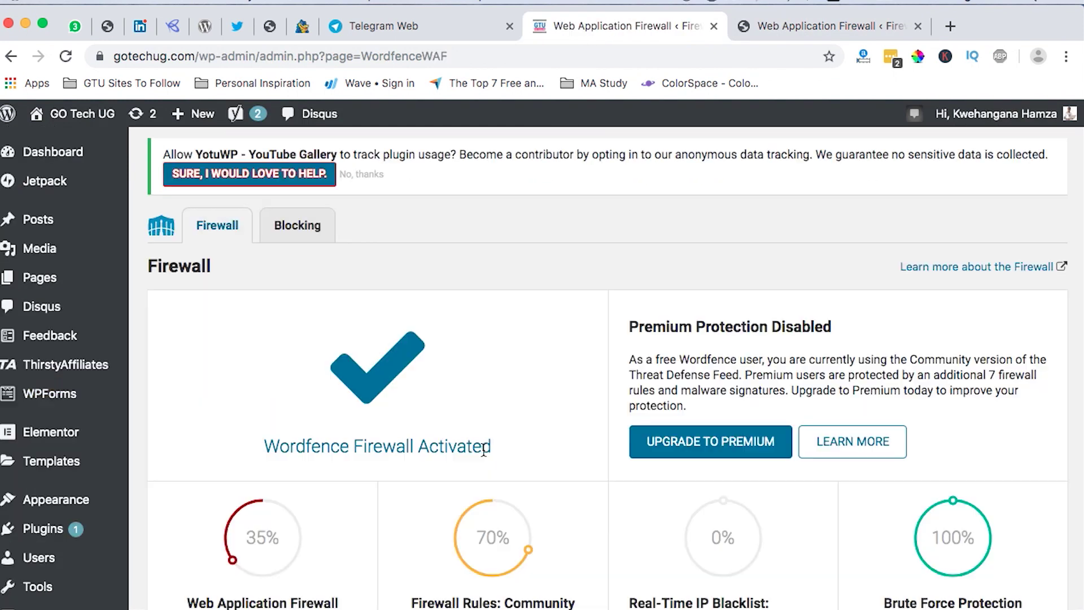
pyautogui.scroll(-2, 484, 450)
pyautogui.scroll(-2, 483, 450)
pyautogui.click(263, 456)
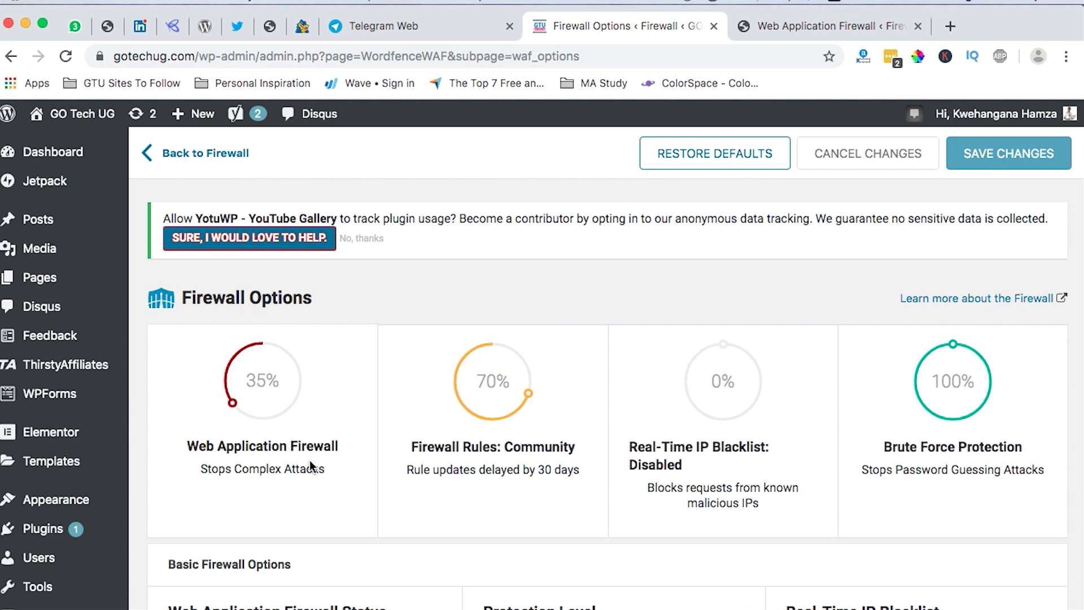
# Check the Web Application Firewall Status choices, keeping Enabled and Protecting.
pyautogui.scroll(-5, 309, 467)
pyautogui.scroll(6, 293, 429)
pyautogui.scroll(-5, 273, 382)
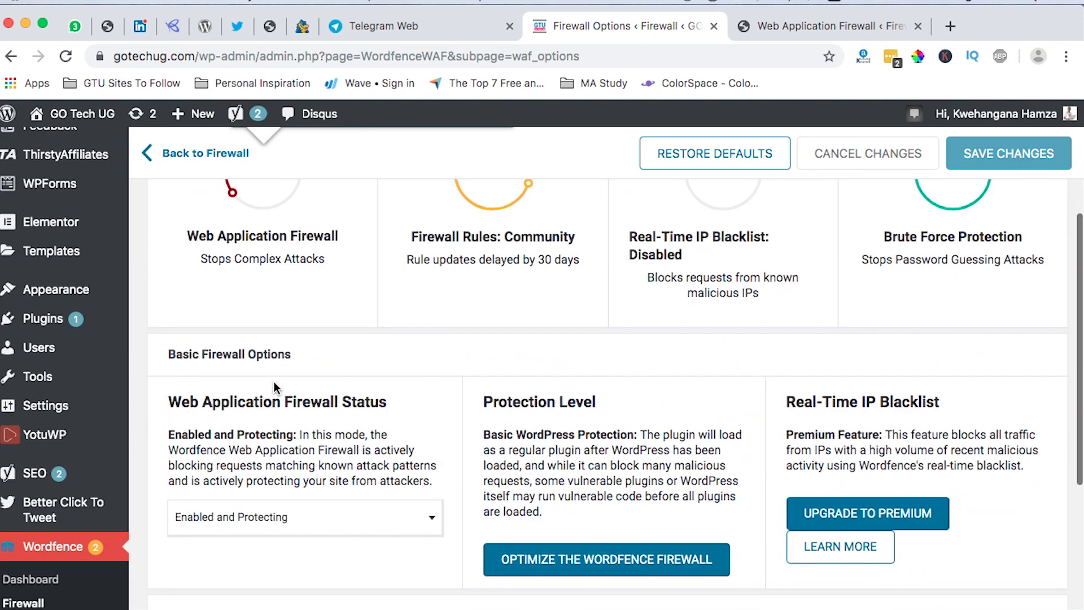
pyautogui.scroll(-1, 273, 381)
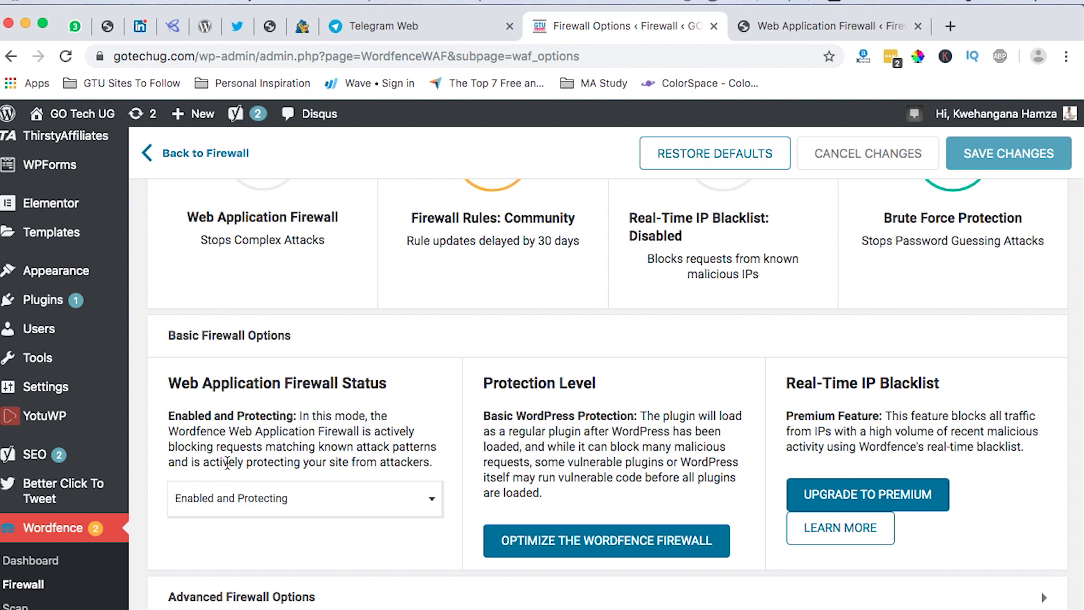
pyautogui.scroll(-3, 249, 466)
pyautogui.click(249, 447)
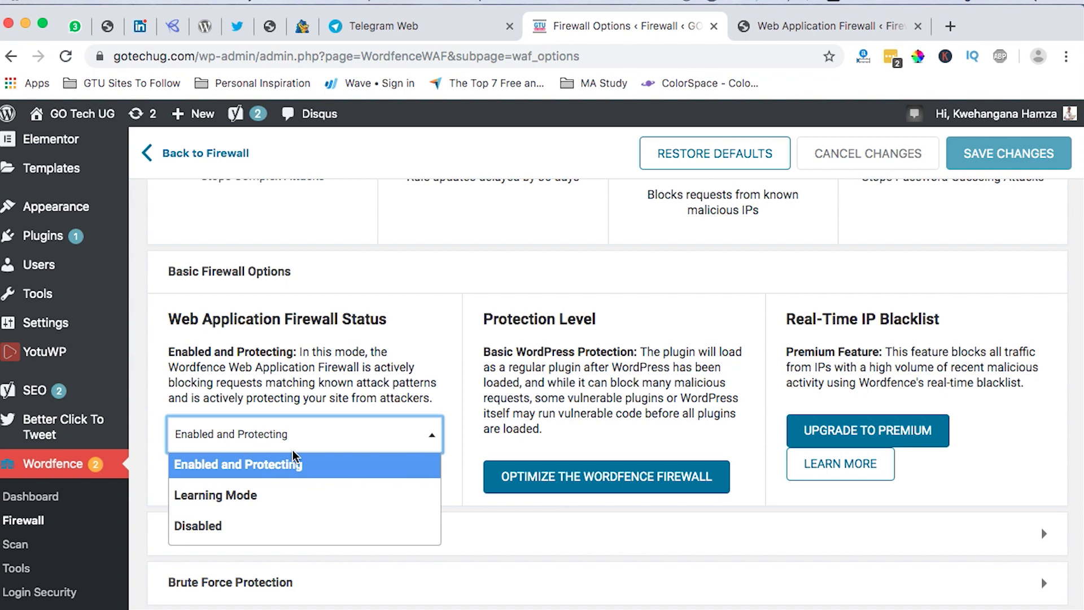
pyautogui.click(262, 384)
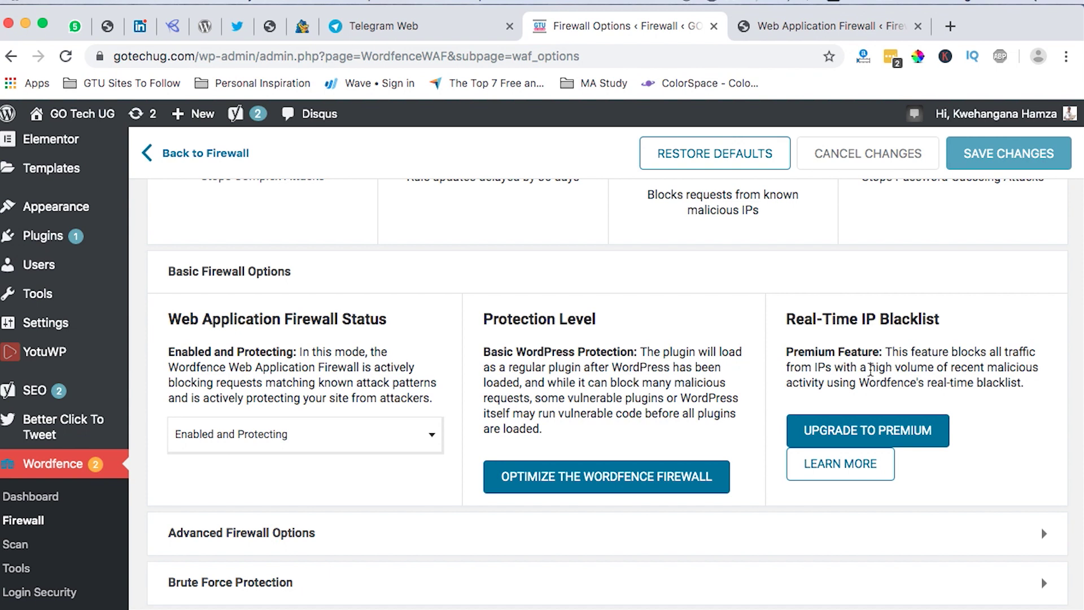
pyautogui.scroll(-5, 870, 370)
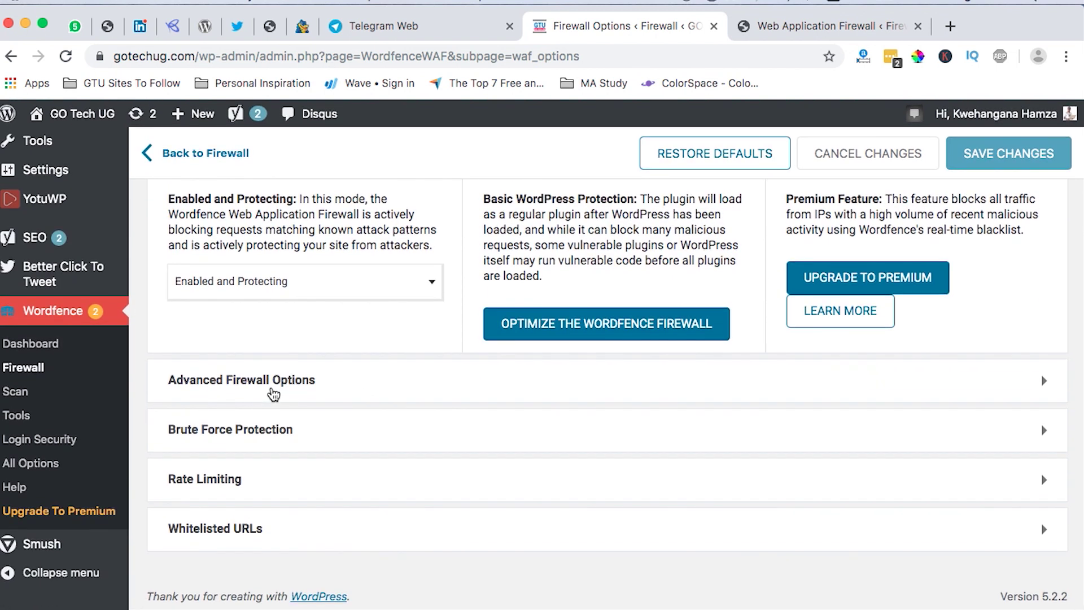
# Expand Advanced Firewall Options and review the IP whitelist, Sucuri/Facebook/Uptime Robot/StatusCake services and rules.
pyautogui.click(274, 392)
pyautogui.scroll(-3, 367, 440)
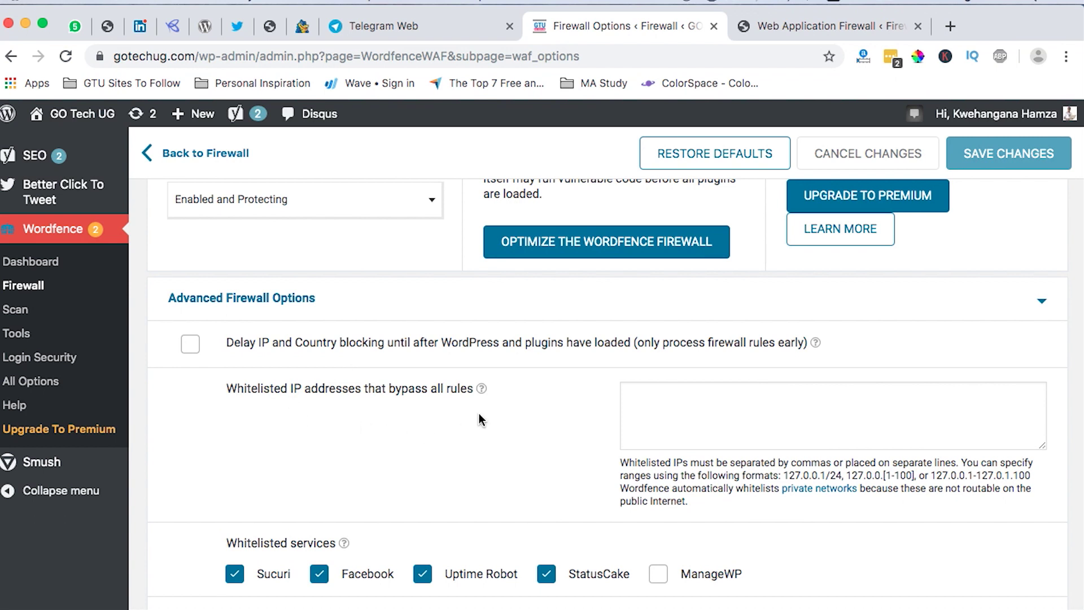
pyautogui.scroll(1, 492, 407)
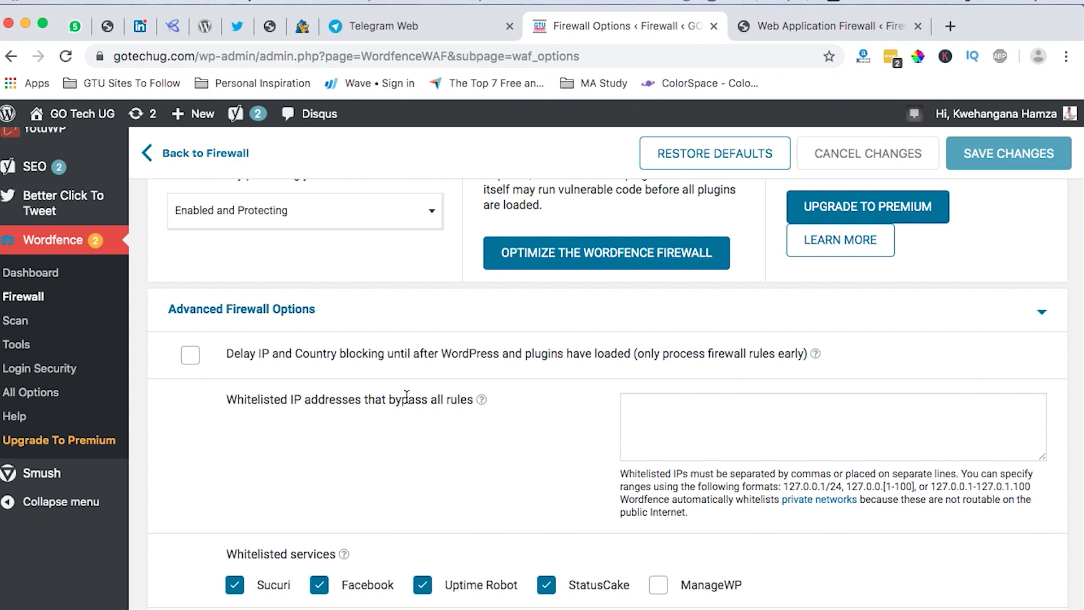
pyautogui.scroll(-10, 407, 397)
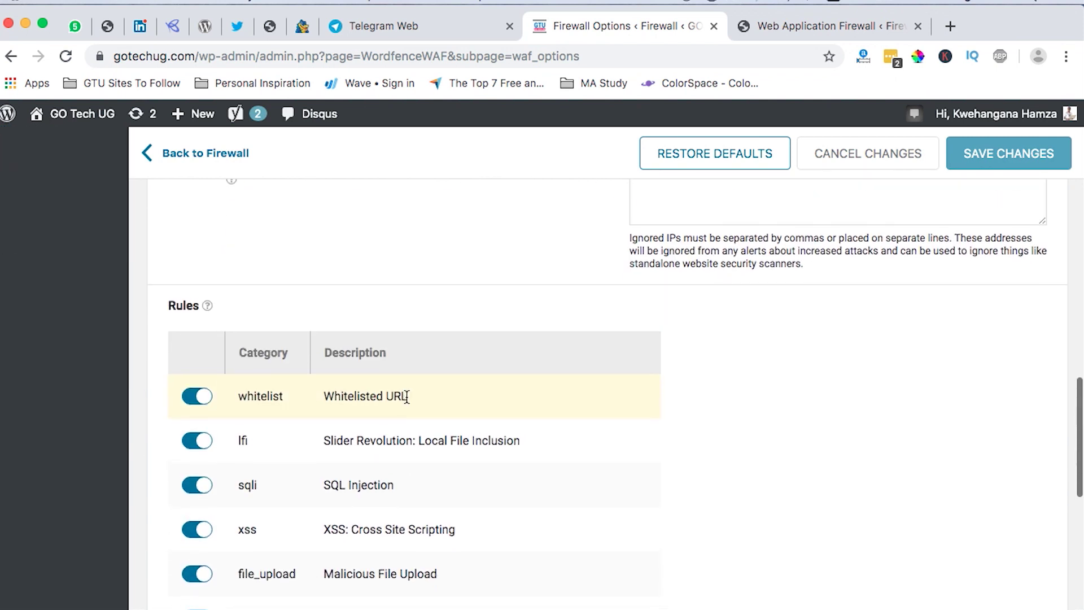
pyautogui.scroll(10, 407, 397)
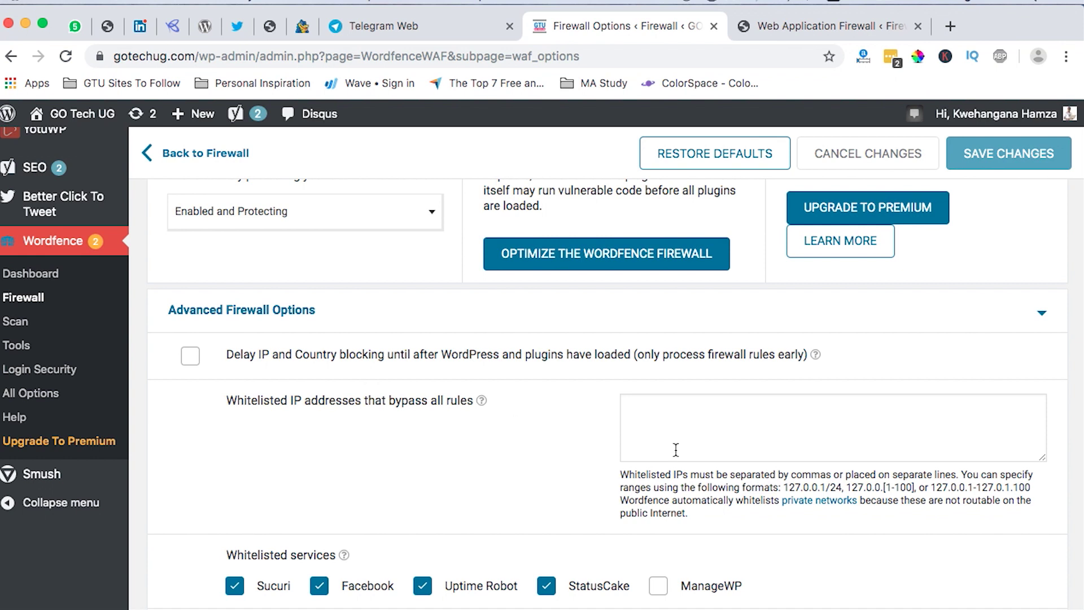
pyautogui.click(674, 418)
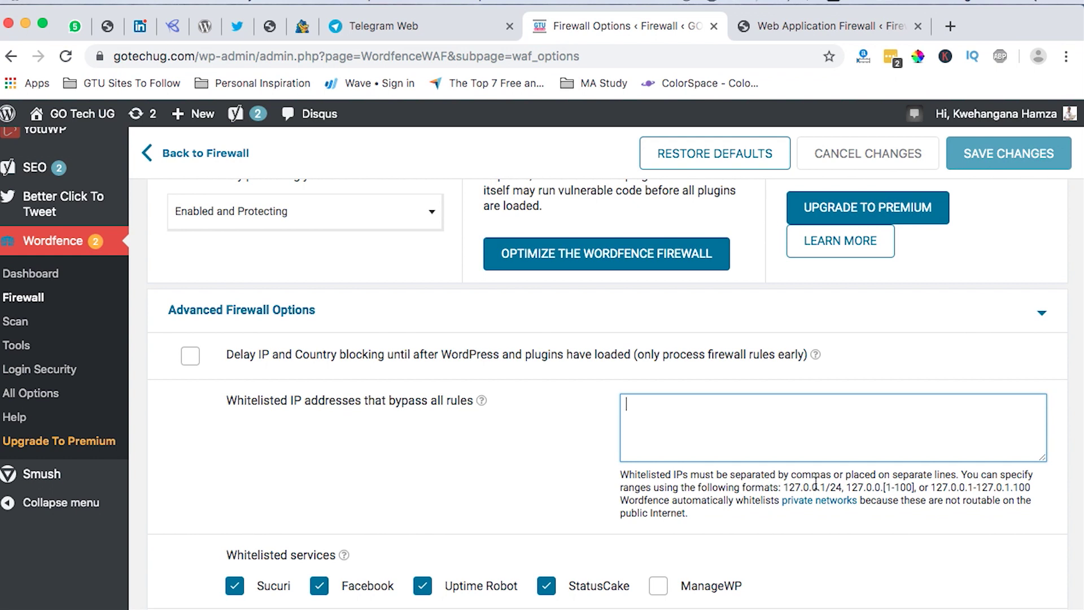
pyautogui.scroll(-3, 815, 483)
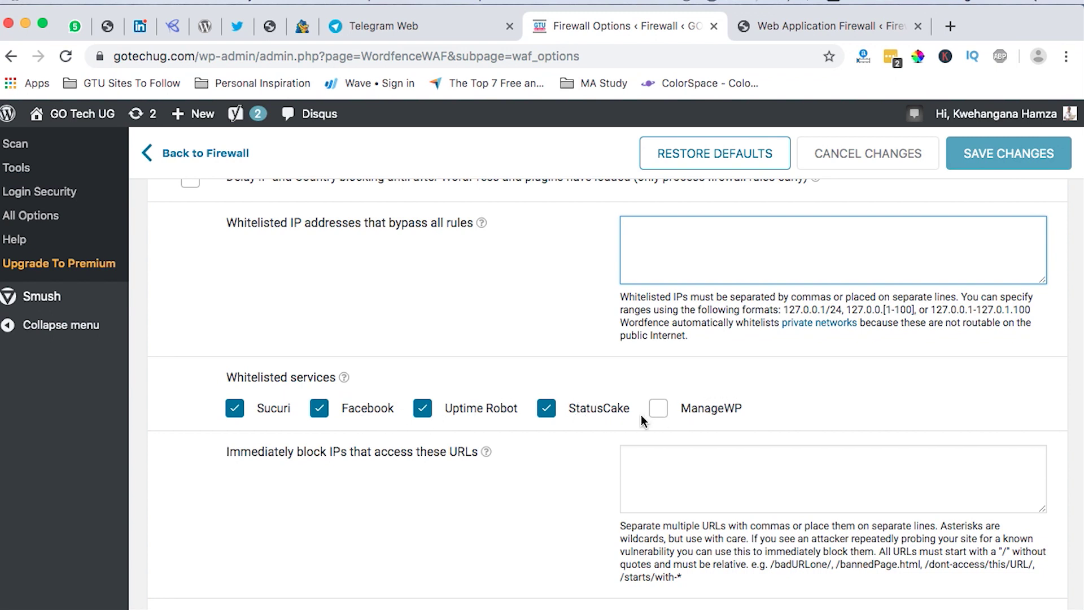
pyautogui.scroll(-10, 550, 265)
pyautogui.scroll(-5, 604, 297)
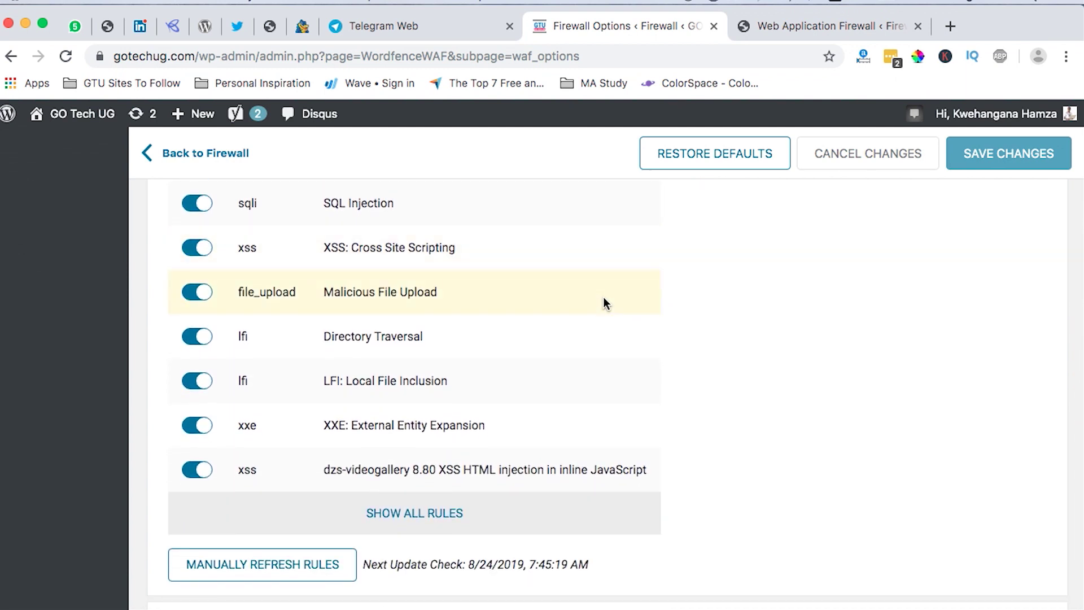
pyautogui.scroll(1, 603, 296)
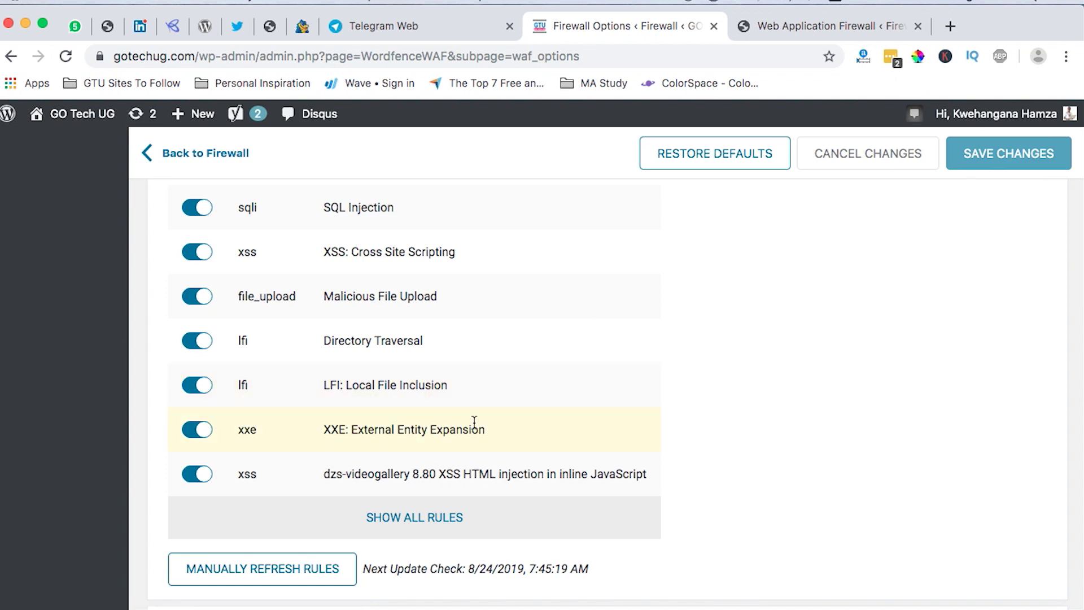
pyautogui.scroll(3, 353, 445)
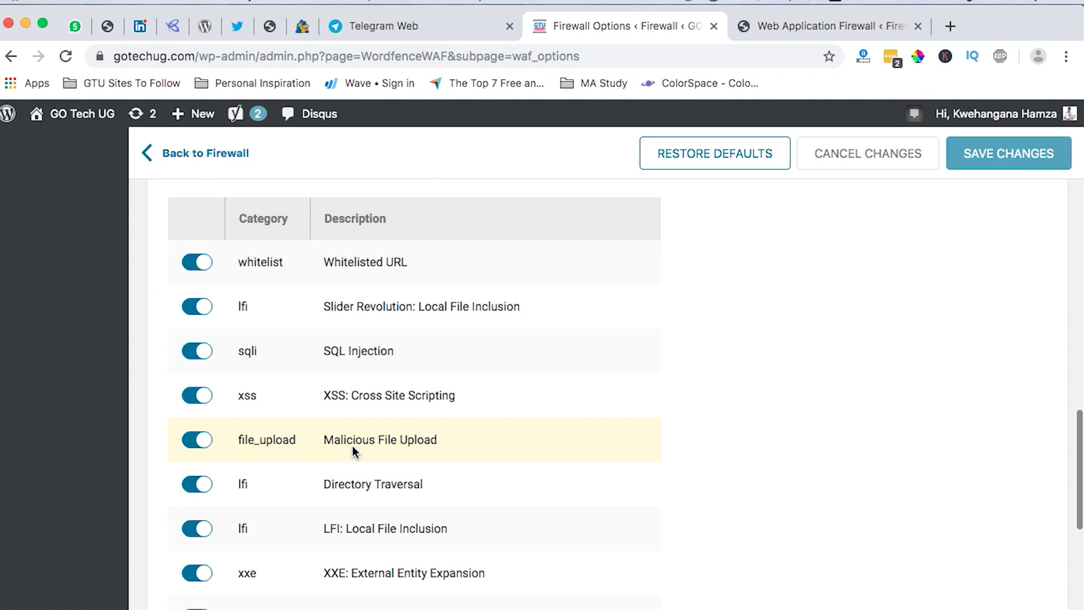
pyautogui.scroll(1, 391, 335)
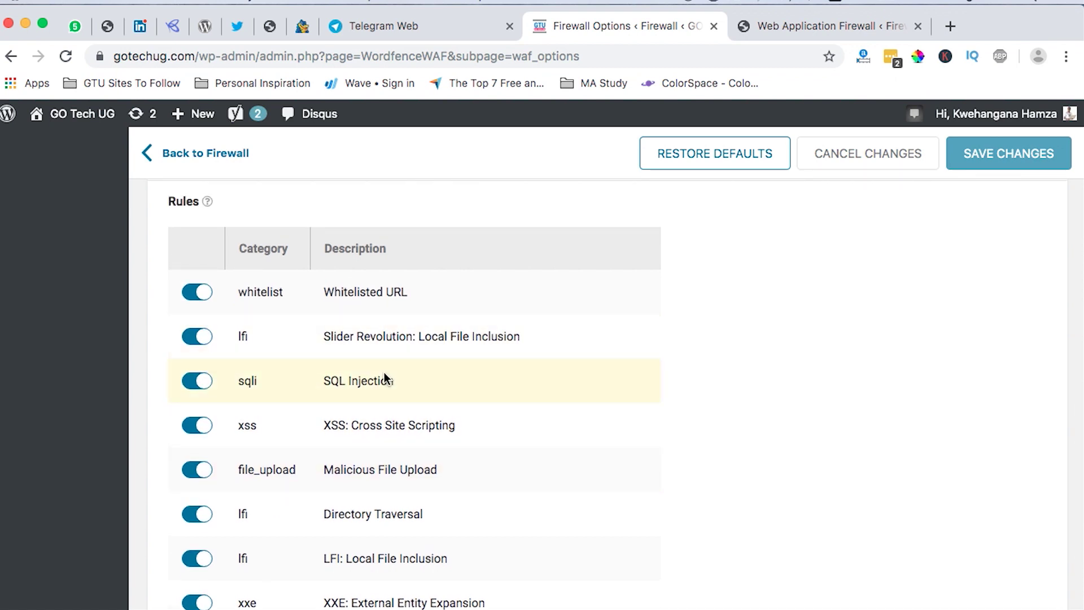
pyautogui.click(188, 382)
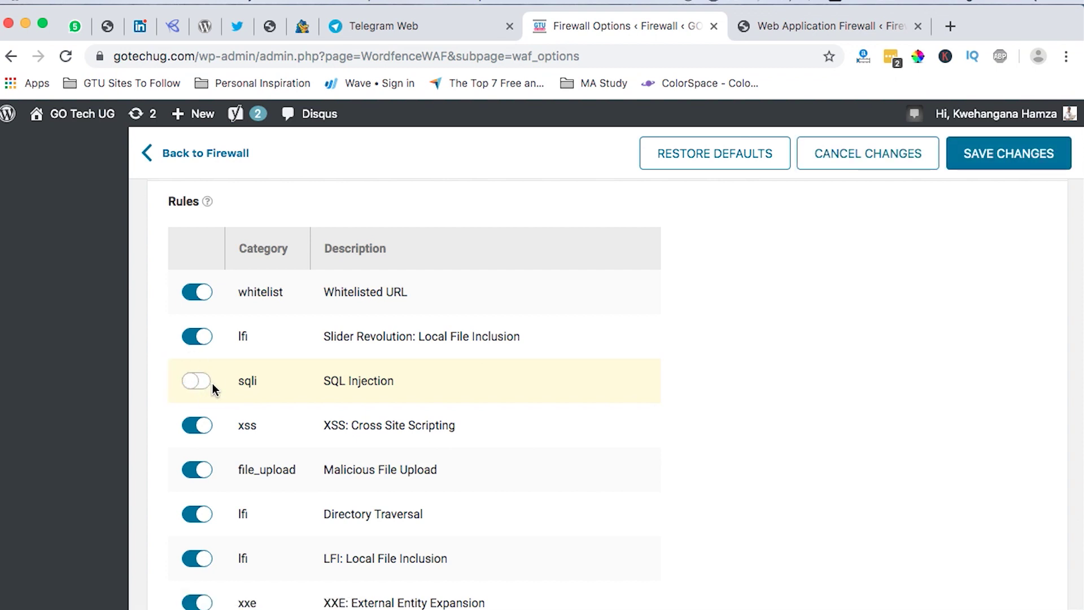
pyautogui.click(204, 382)
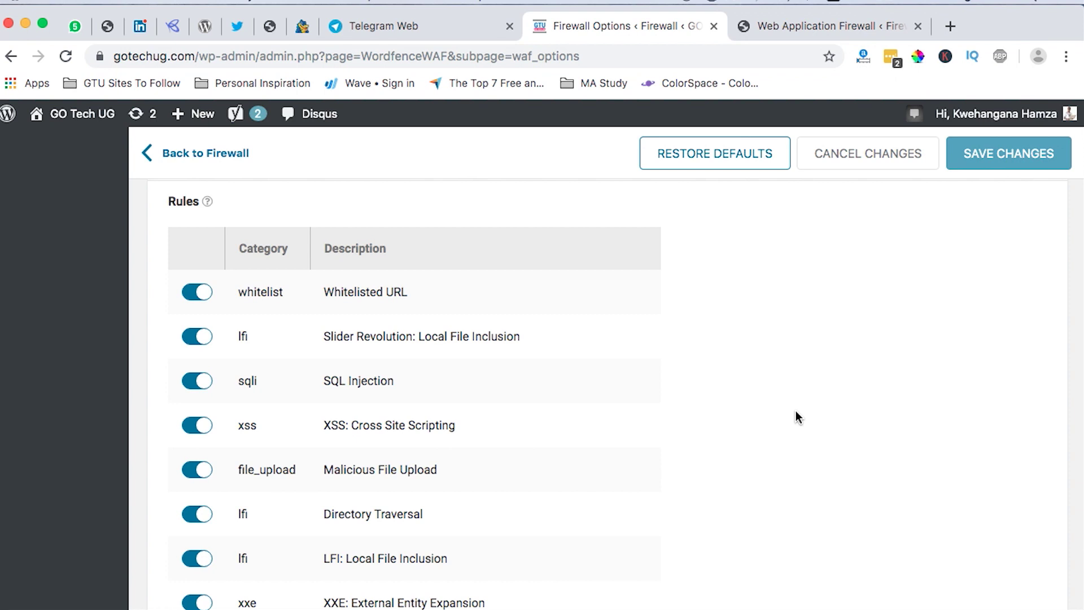
pyautogui.scroll(-5, 654, 428)
# Expand Brute Force Protection to show its lockout settings, including the 20 forgot-password attempts limit.
pyautogui.click(654, 428)
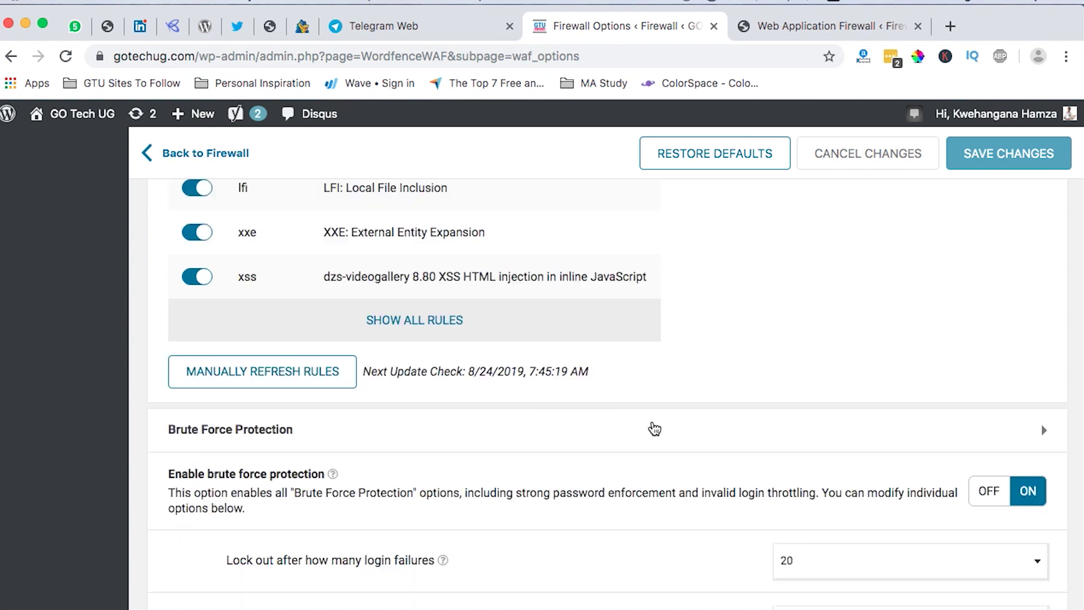
pyautogui.scroll(-3, 630, 469)
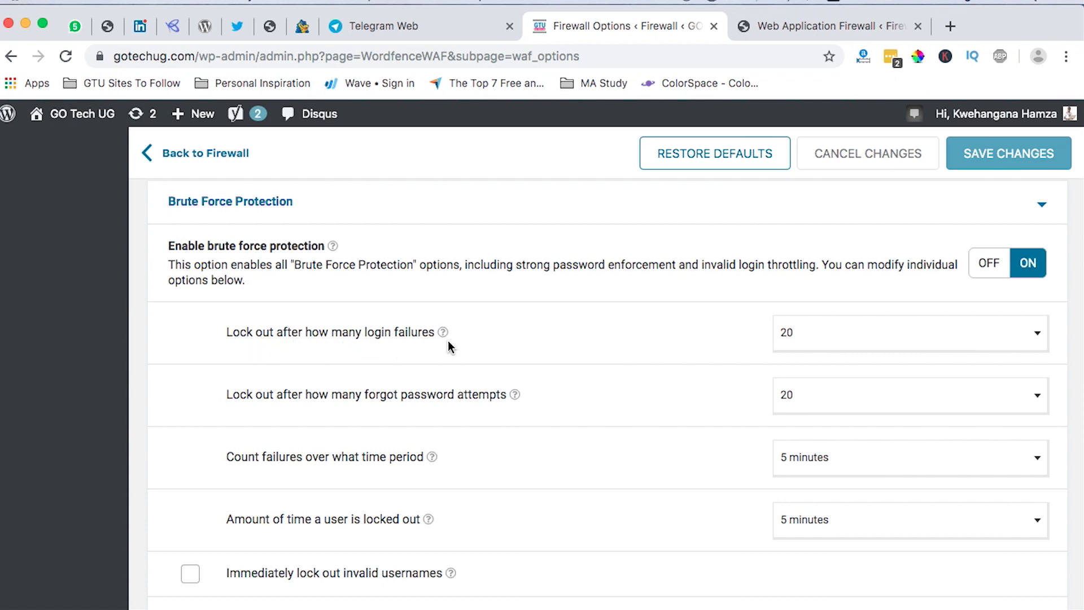
# Lock users out after 7 login failures.
pyautogui.click(813, 338)
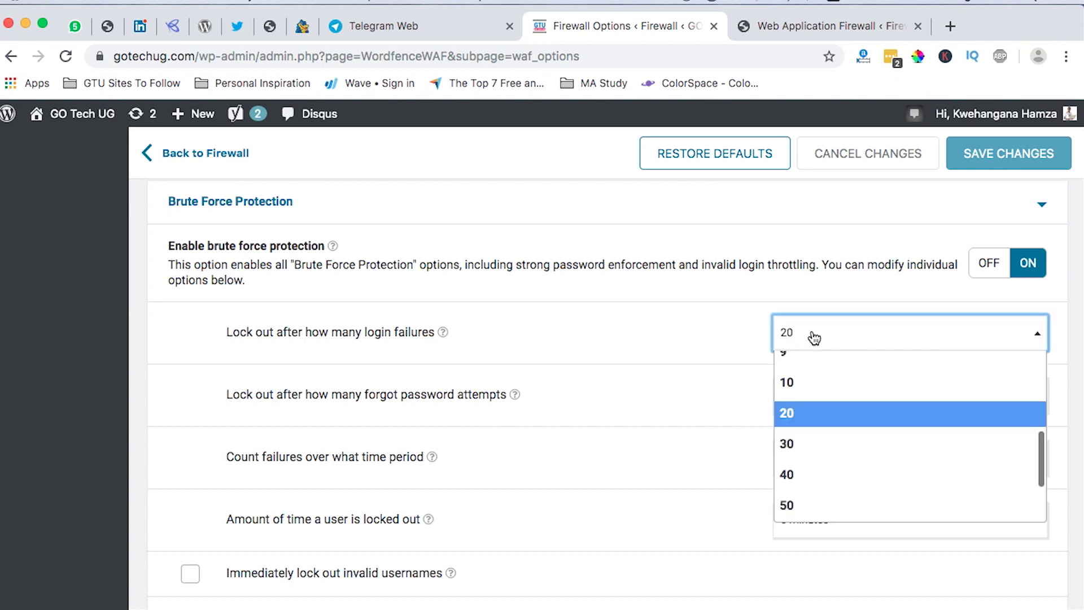
pyautogui.scroll(4, 831, 453)
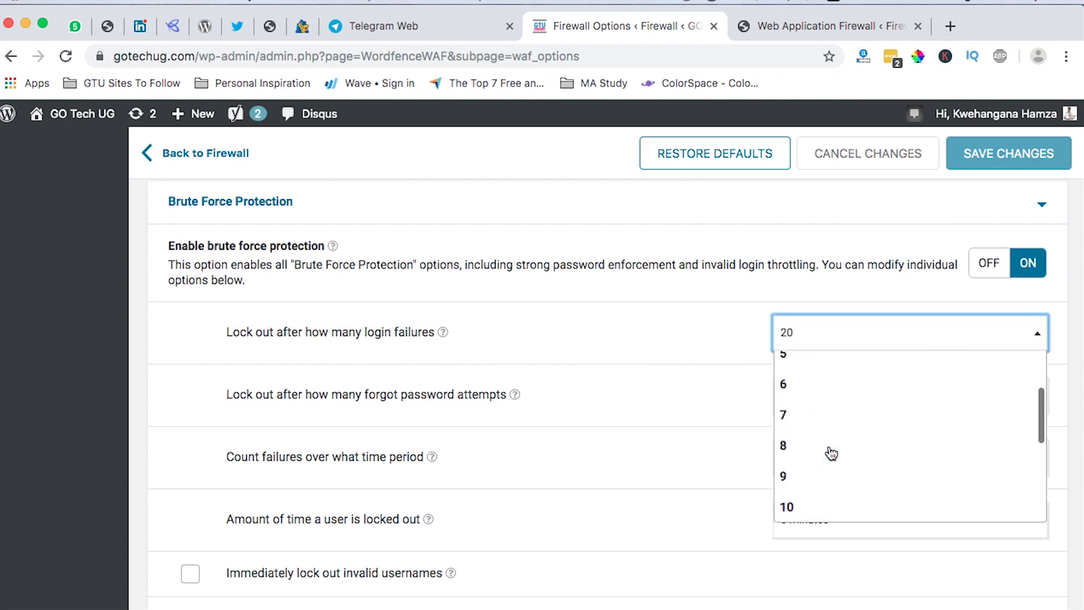
pyautogui.scroll(-1, 831, 453)
pyautogui.scroll(1, 828, 453)
pyautogui.scroll(-3, 827, 452)
pyautogui.click(784, 425)
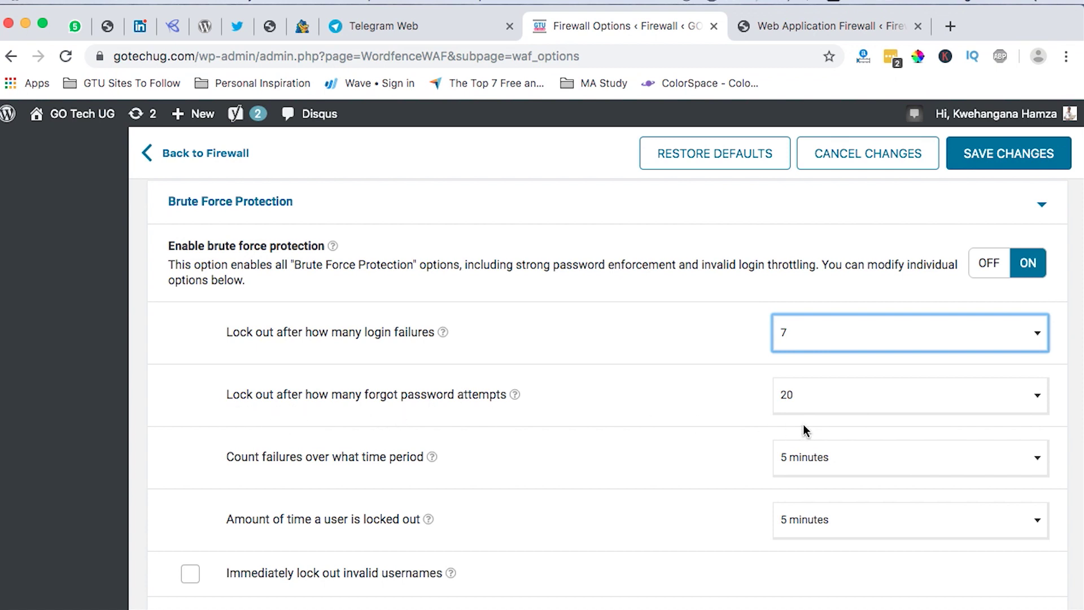
# Lock users out after 7 forgot-password attempts.
pyautogui.click(825, 402)
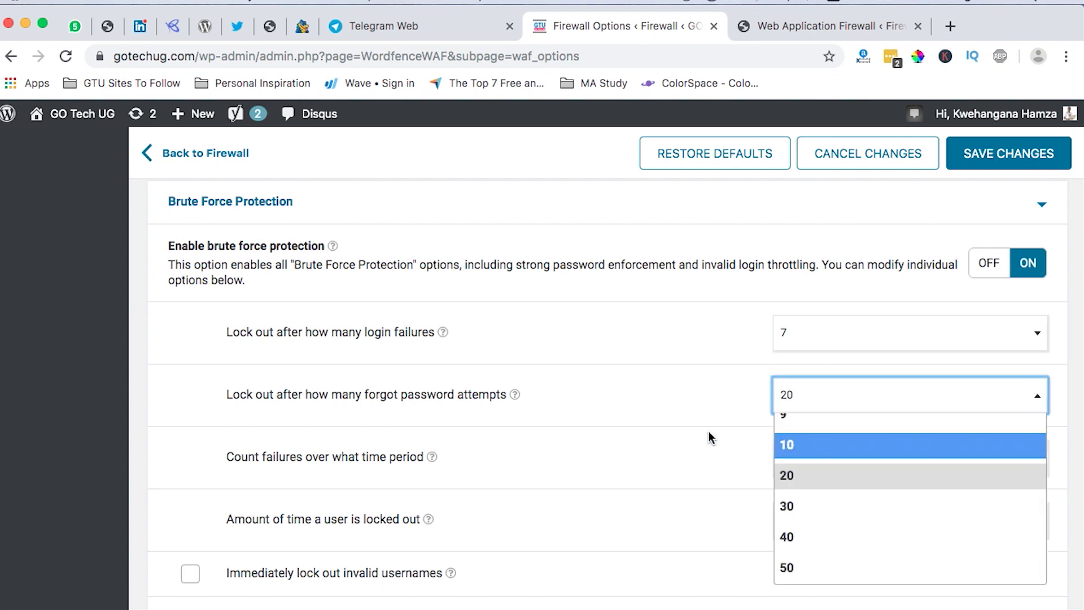
pyautogui.scroll(2, 818, 461)
pyautogui.scroll(2, 818, 460)
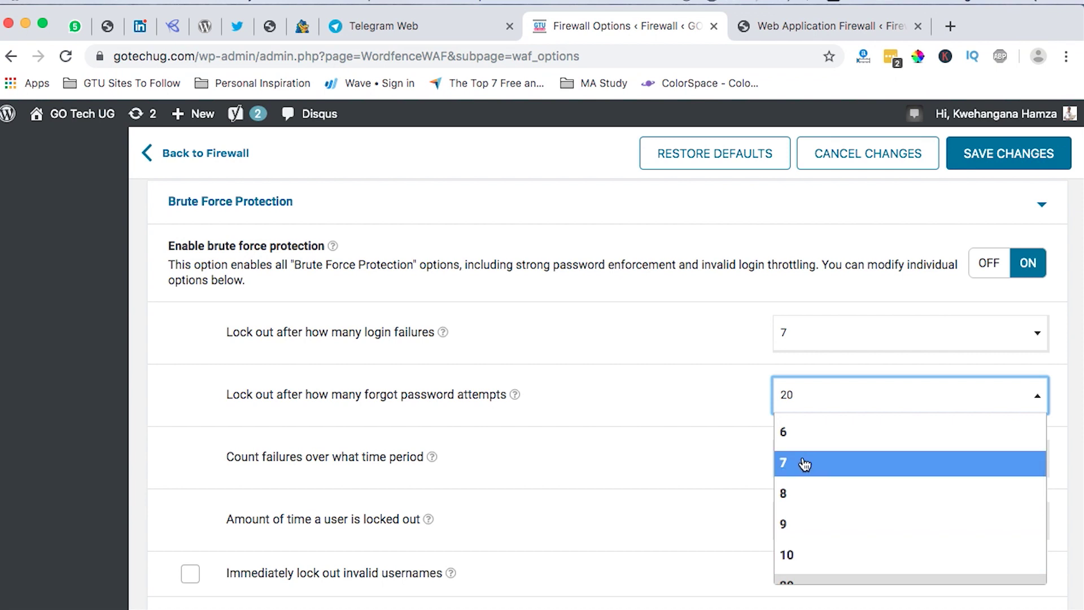
pyautogui.click(624, 386)
pyautogui.click(810, 394)
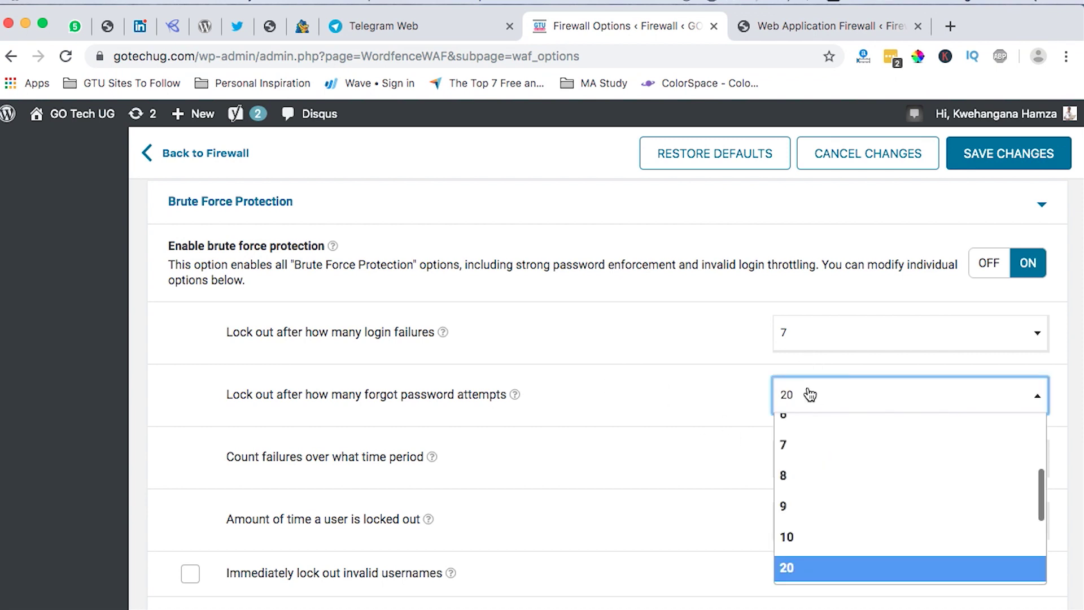
pyautogui.click(808, 452)
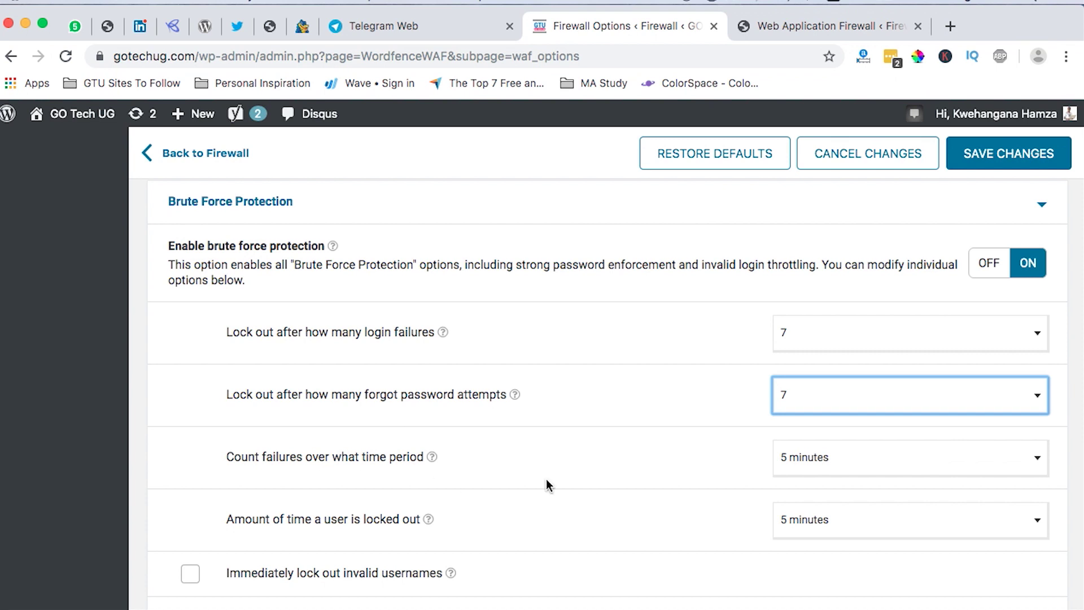
pyautogui.scroll(-2, 648, 495)
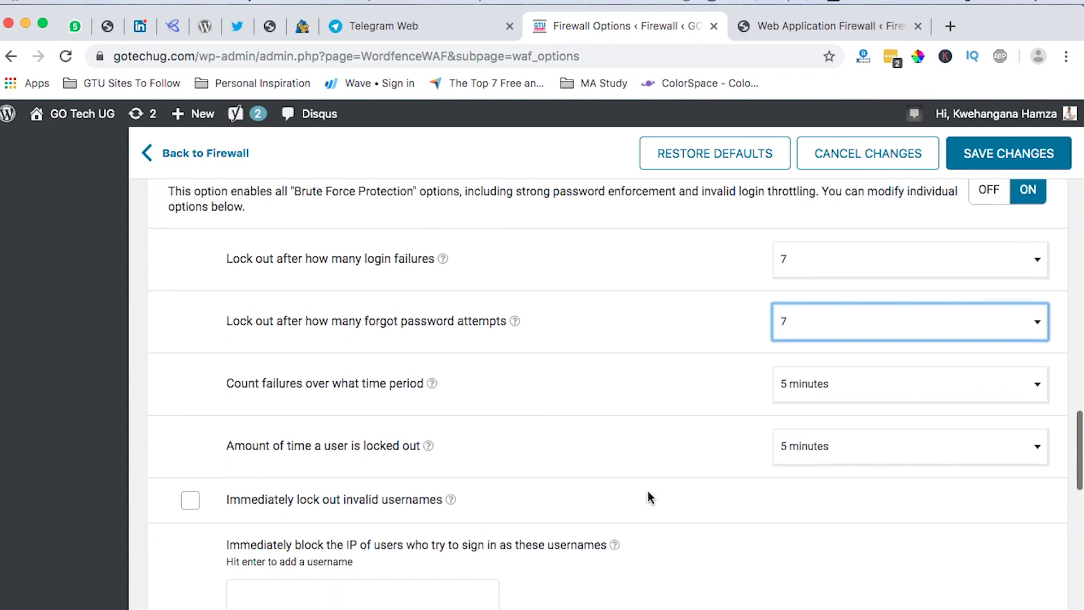
# Leave both the failure-counting period and lockout duration at 5 minutes.
pyautogui.click(826, 396)
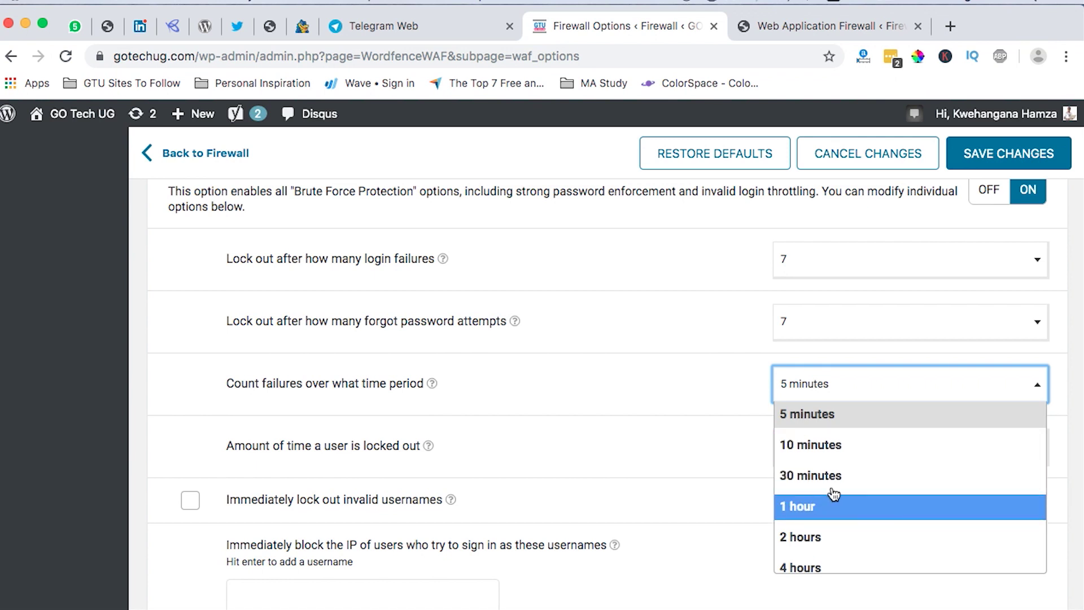
pyautogui.scroll(1, 828, 464)
pyautogui.scroll(-1, 827, 463)
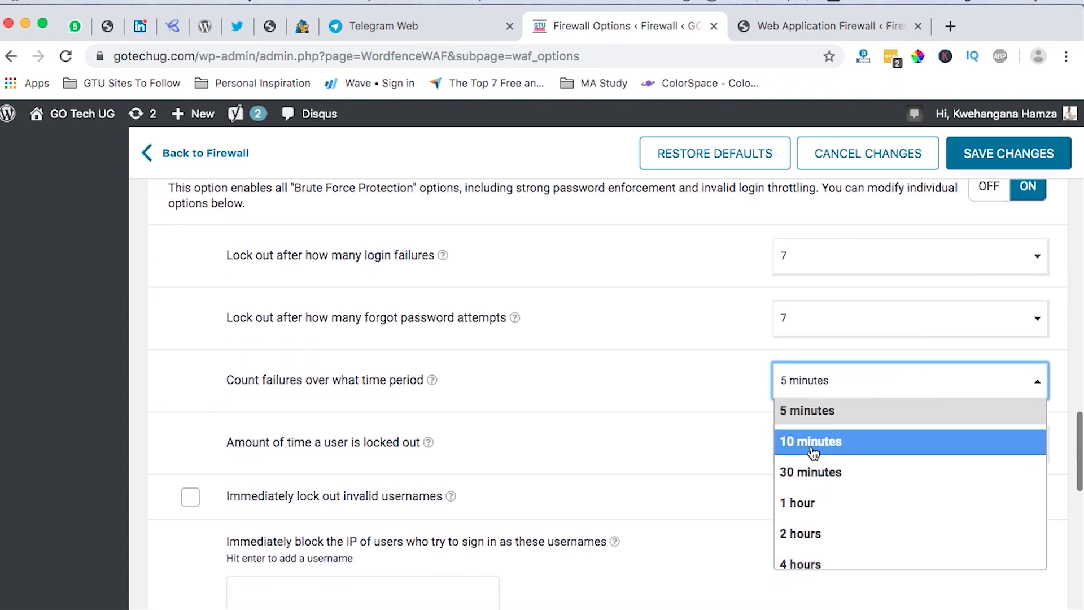
pyautogui.click(656, 384)
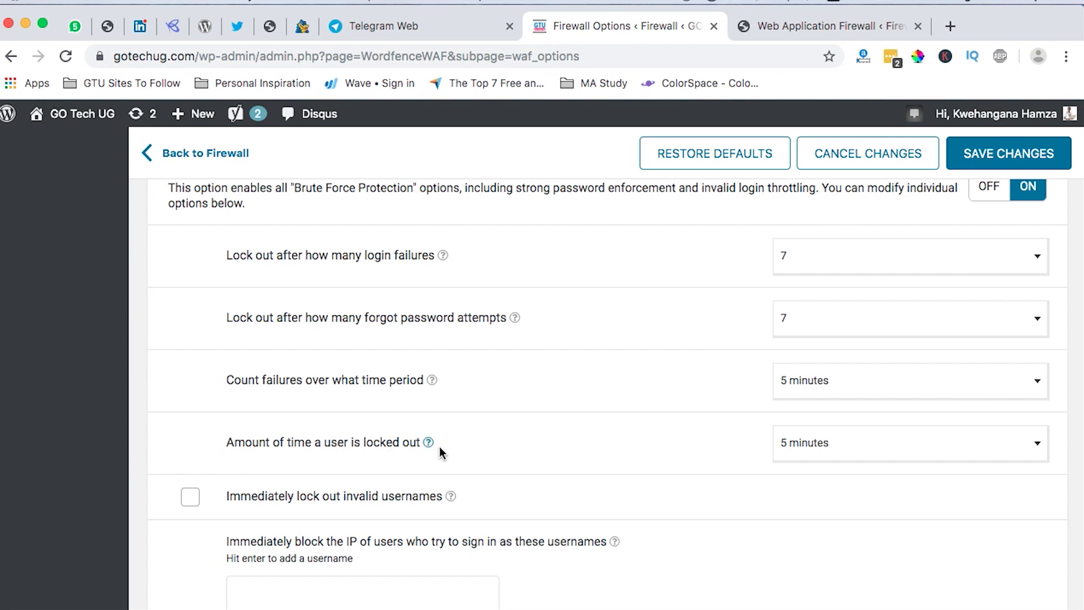
pyautogui.click(836, 451)
pyautogui.scroll(-3, 842, 357)
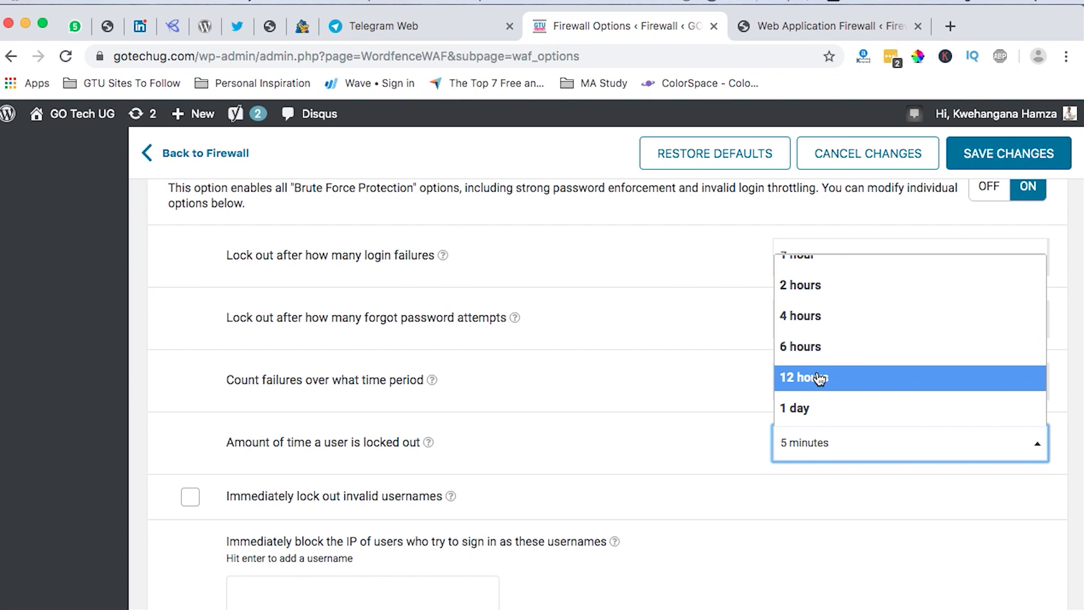
pyautogui.click(598, 386)
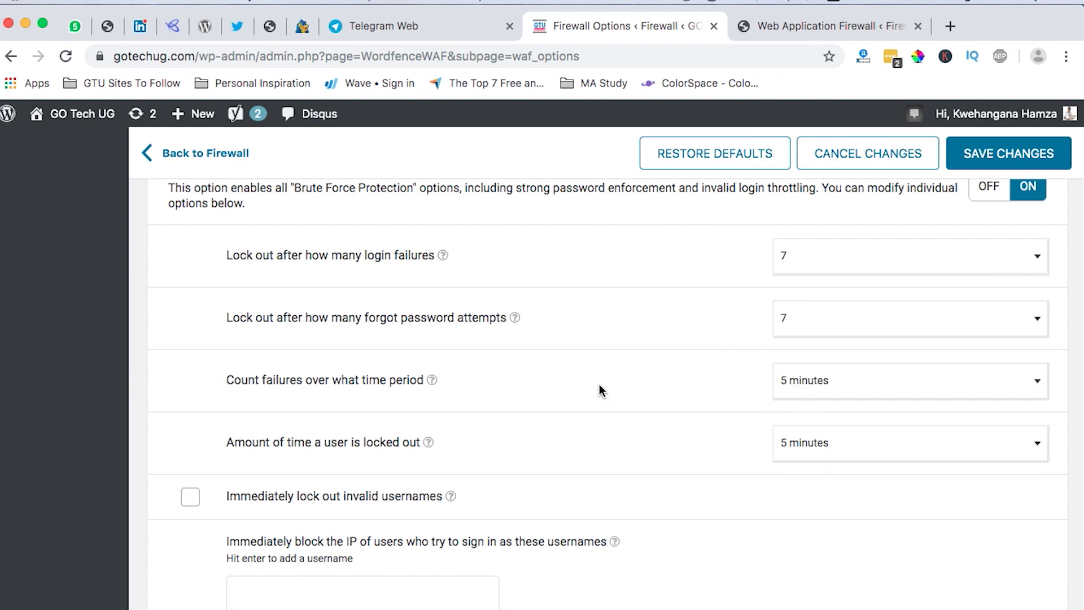
pyautogui.scroll(-1, 599, 508)
pyautogui.scroll(-1, 599, 508)
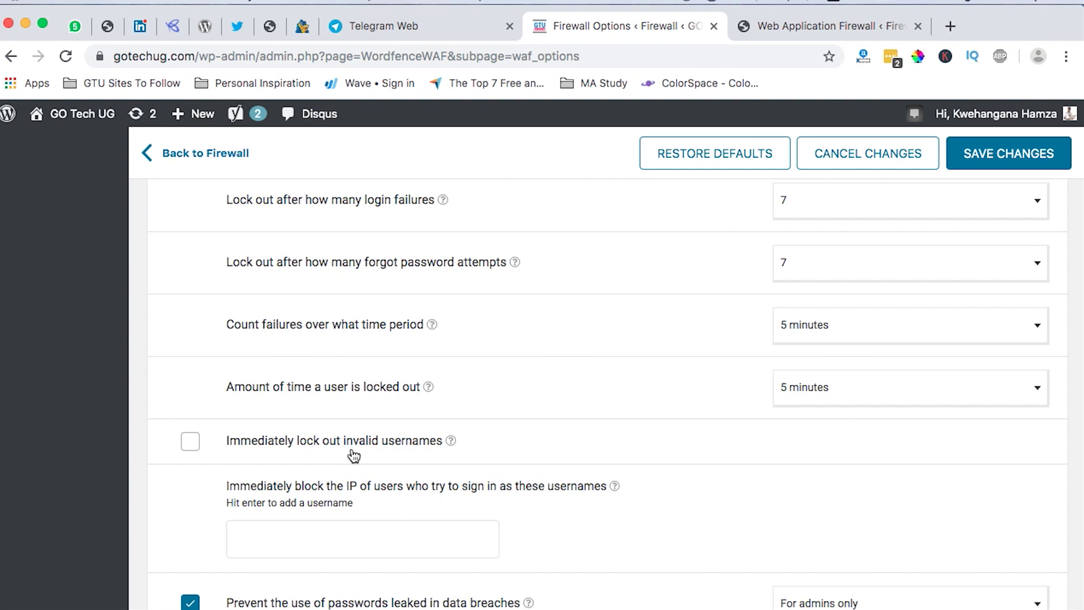
# Add admin, a second username, make and admninistrator to the instant IP-block usernames.
pyautogui.scroll(-2, 432, 451)
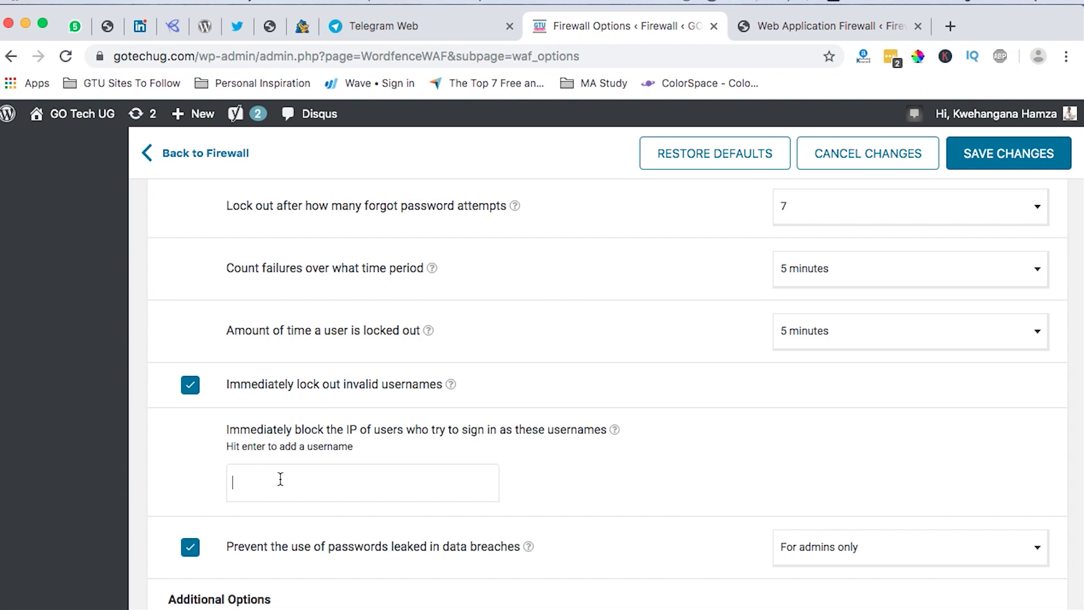
pyautogui.write('admin')
pyautogui.press('Return')
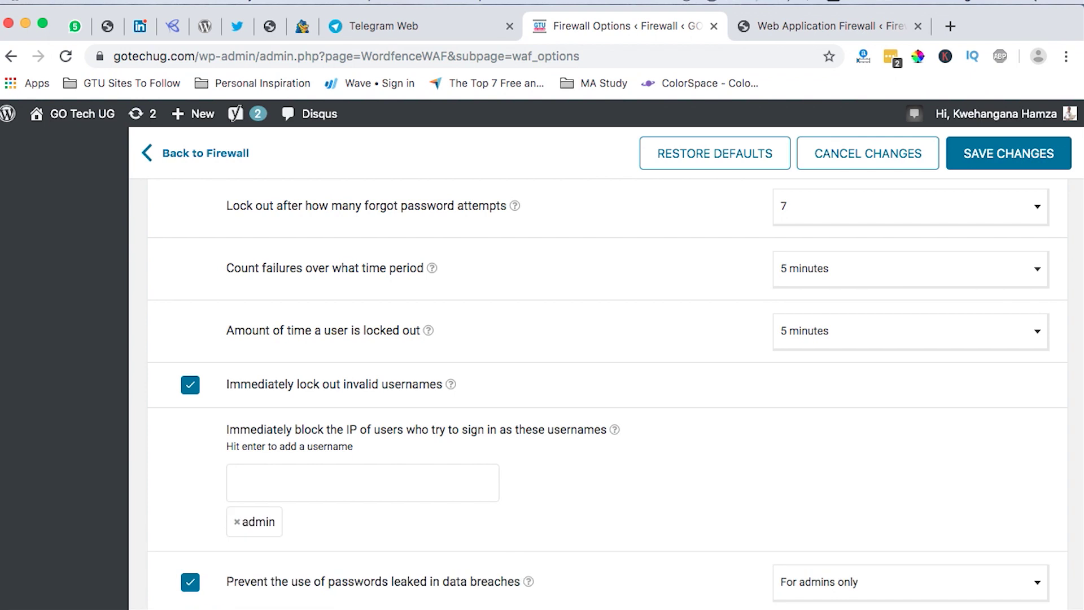
pyautogui.write('hamy')
pyautogui.press('BackSpace')
pyautogui.write('za')
pyautogui.press('Return')
pyautogui.write('make')
pyautogui.press('Return')
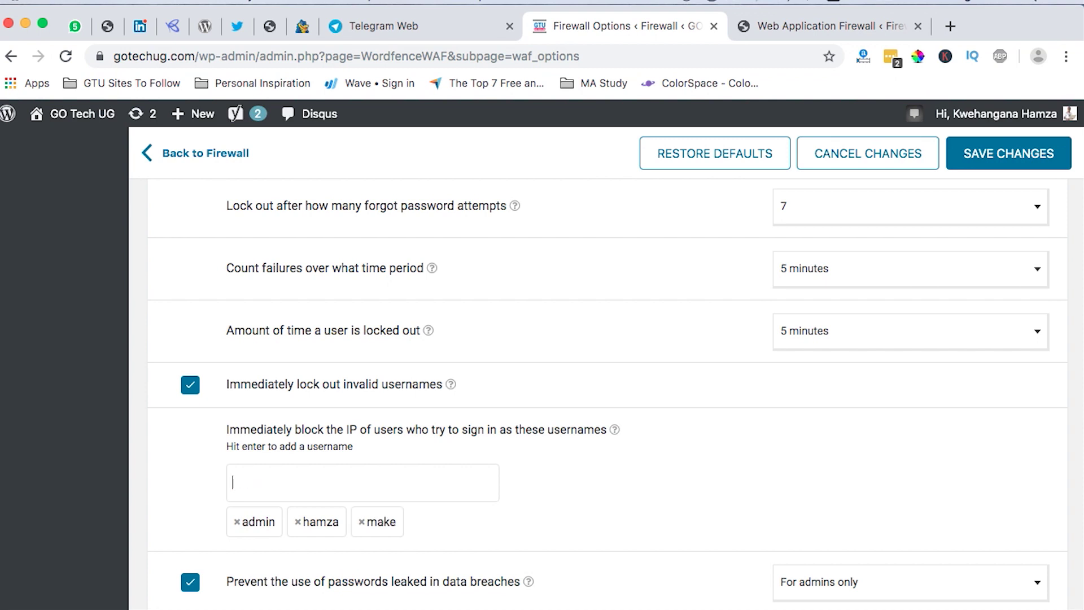
pyautogui.write('admninistrator')
pyautogui.press('Return')
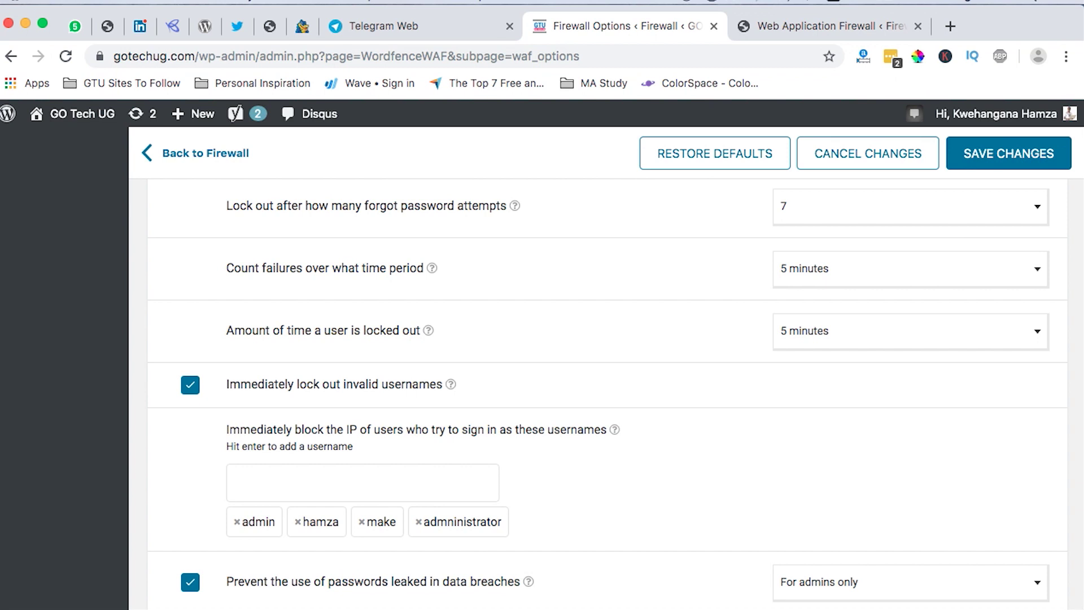
# Add buildings.make to the block list, remove it again, and check leaked-password protection scope.
pyautogui.scroll(-3, 523, 515)
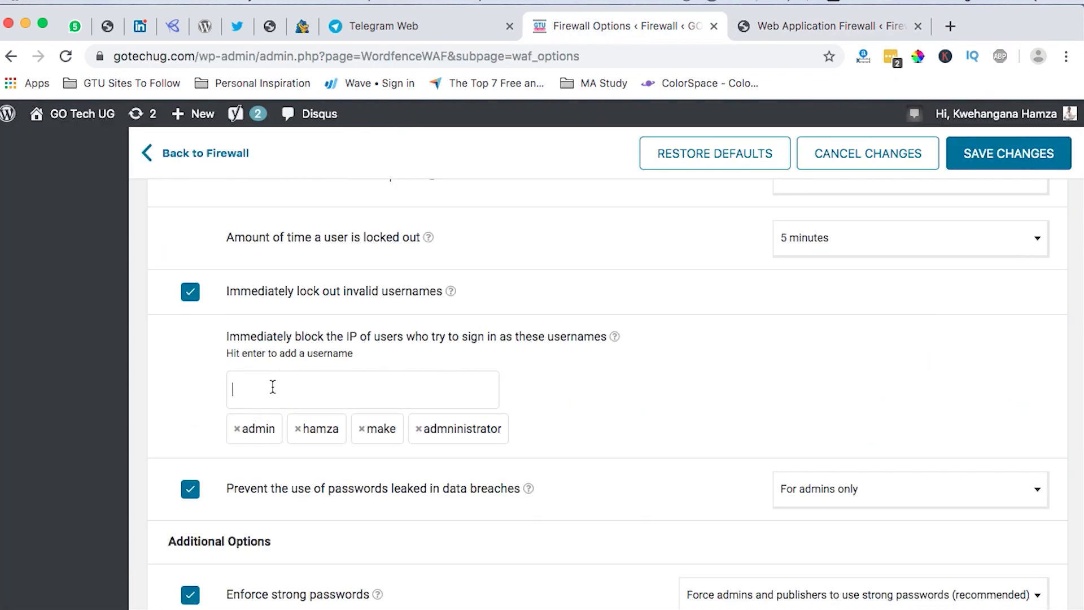
pyautogui.write('buildings.make')
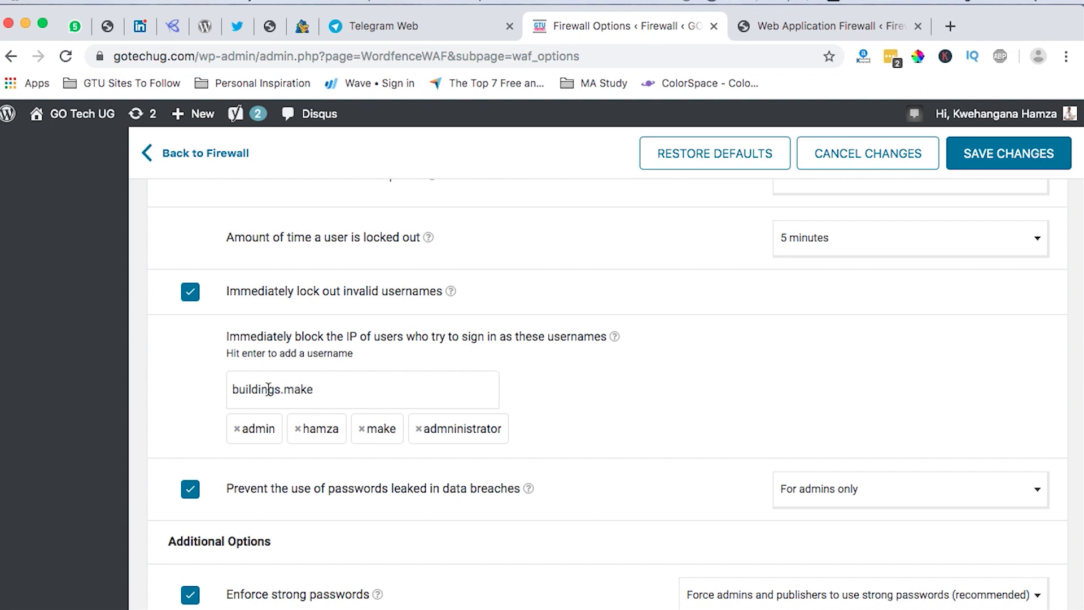
pyautogui.press('Return')
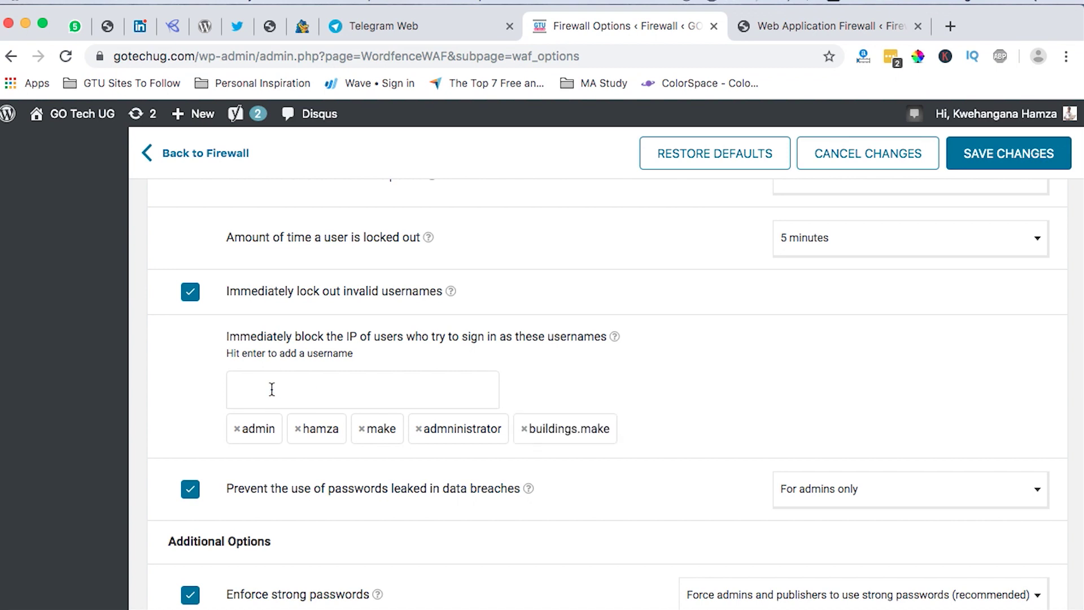
pyautogui.click(524, 429)
pyautogui.scroll(-3, 496, 472)
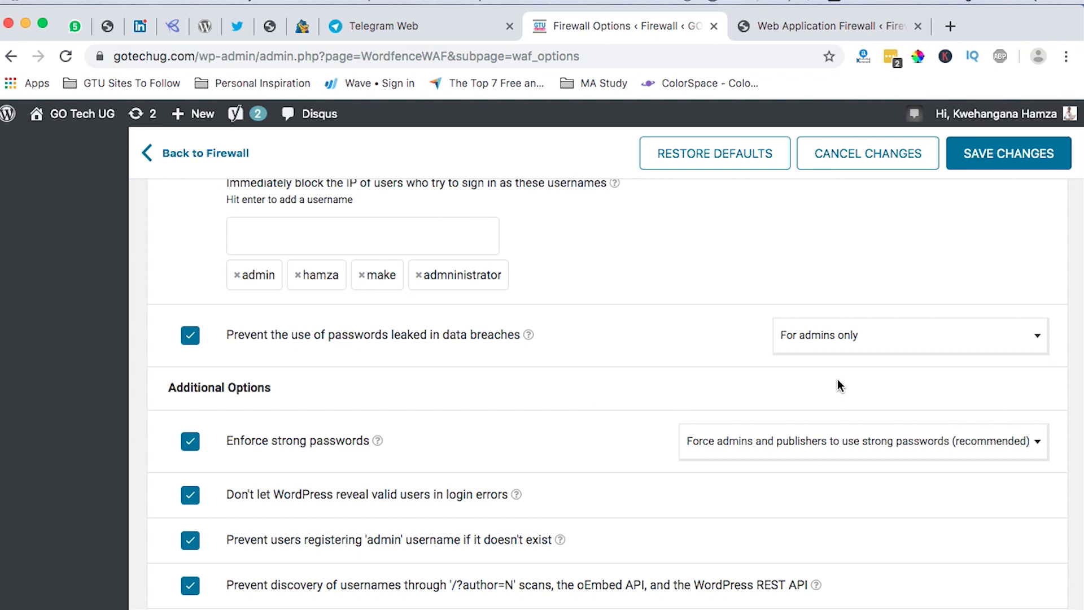
pyautogui.click(851, 340)
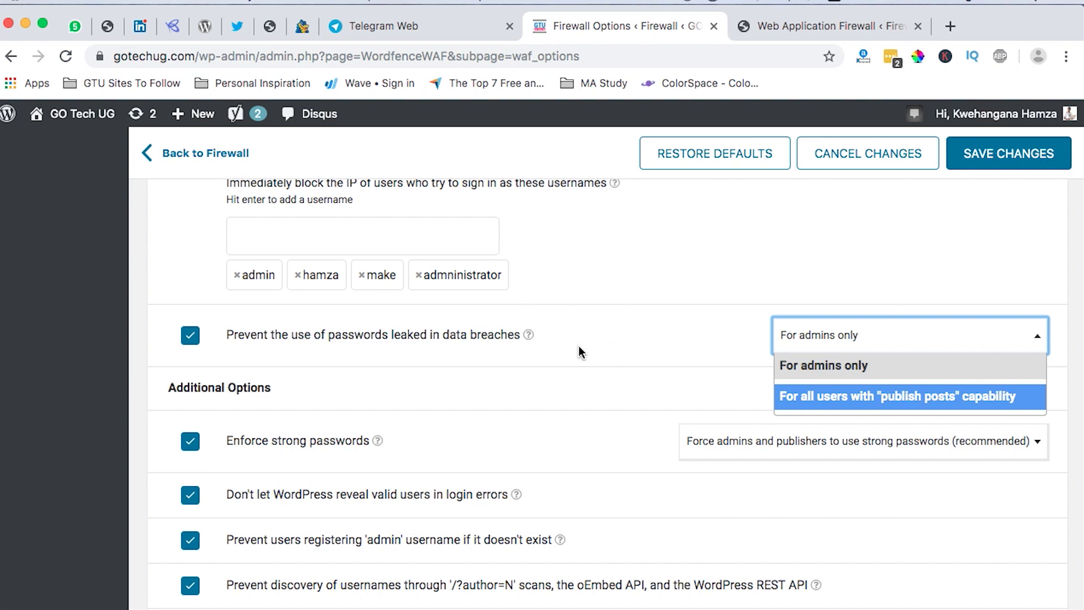
pyautogui.click(481, 356)
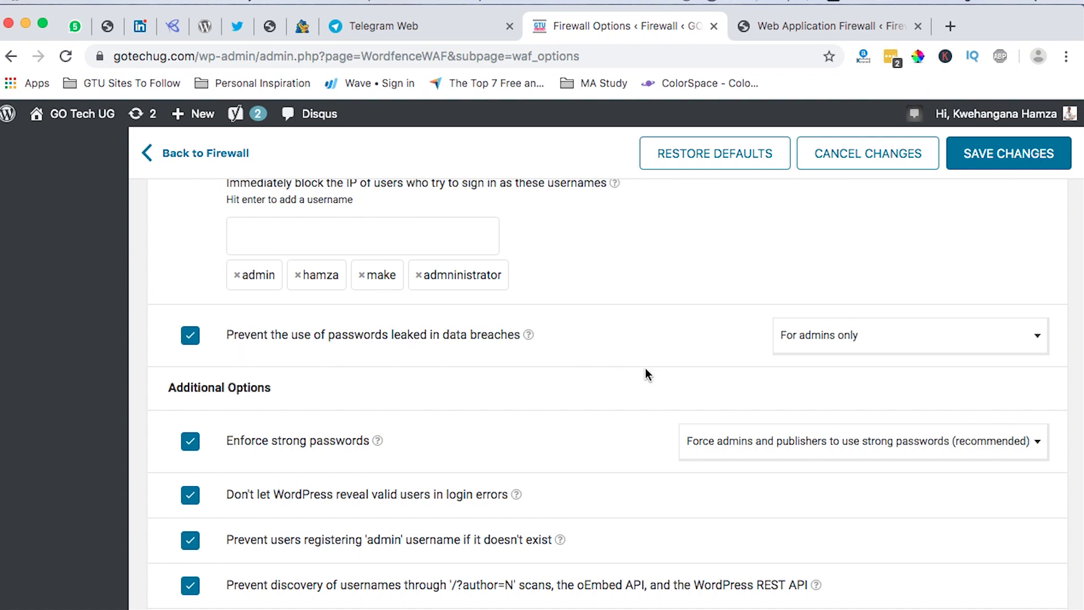
pyautogui.scroll(-3, 665, 367)
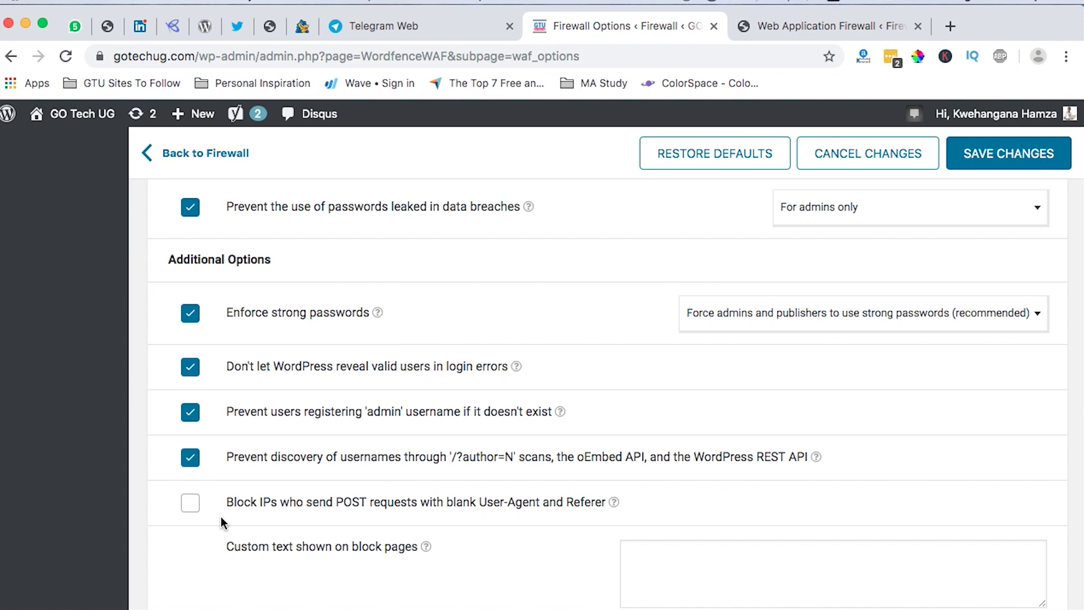
pyautogui.scroll(-3, 186, 452)
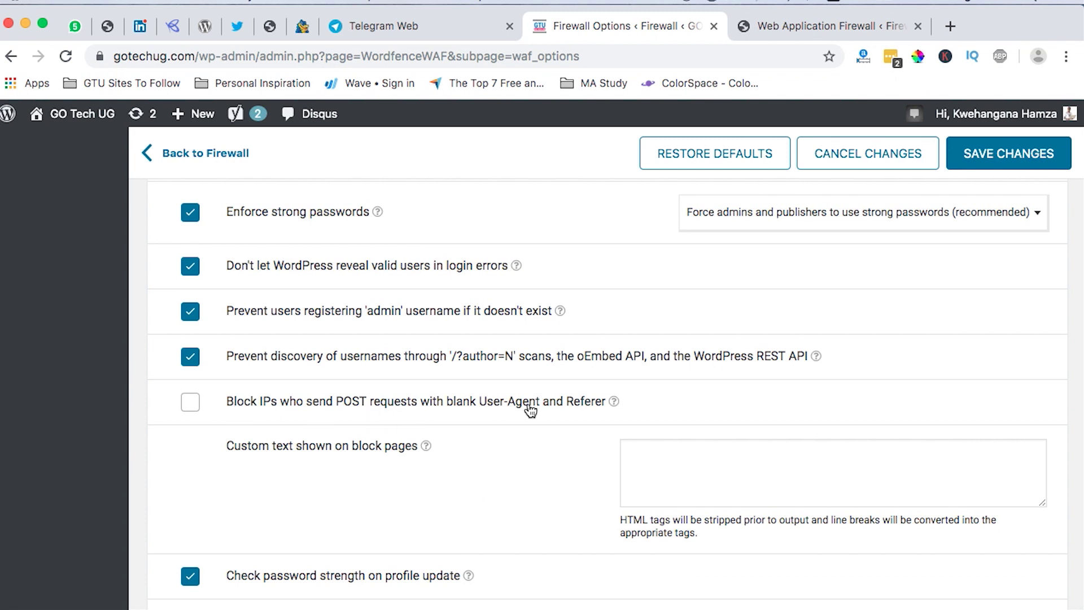
pyautogui.scroll(-2, 578, 440)
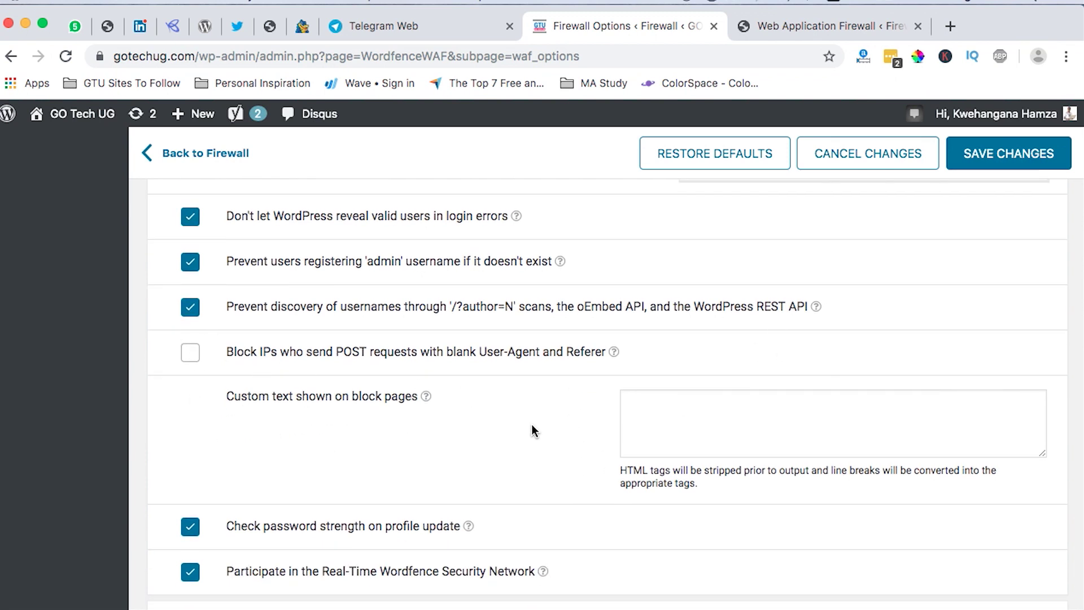
pyautogui.scroll(-5, 407, 367)
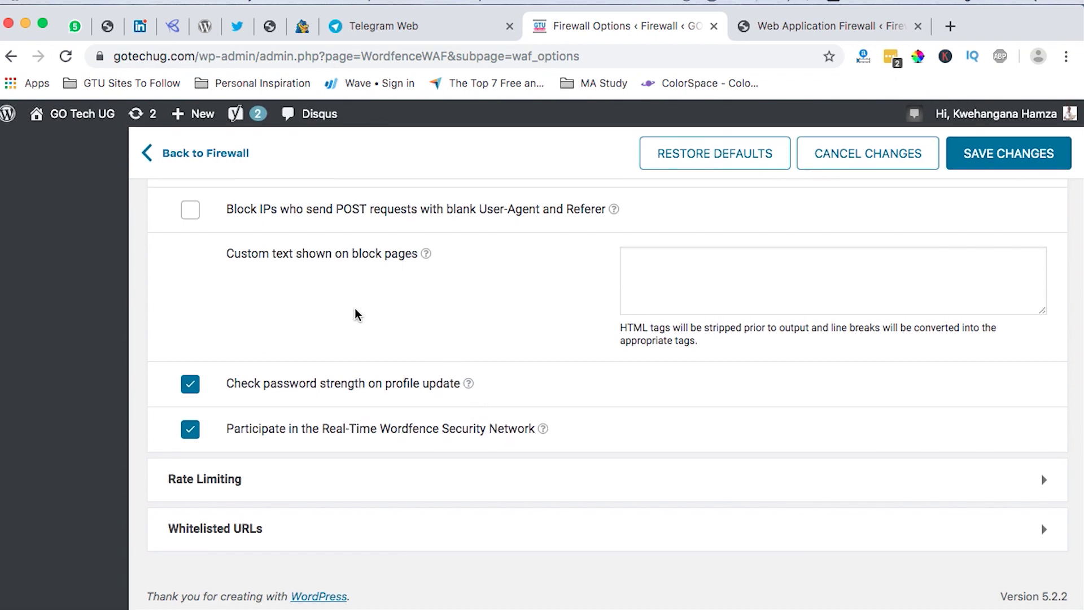
pyautogui.scroll(10, 356, 314)
pyautogui.scroll(3, 356, 313)
pyautogui.scroll(-20, 356, 314)
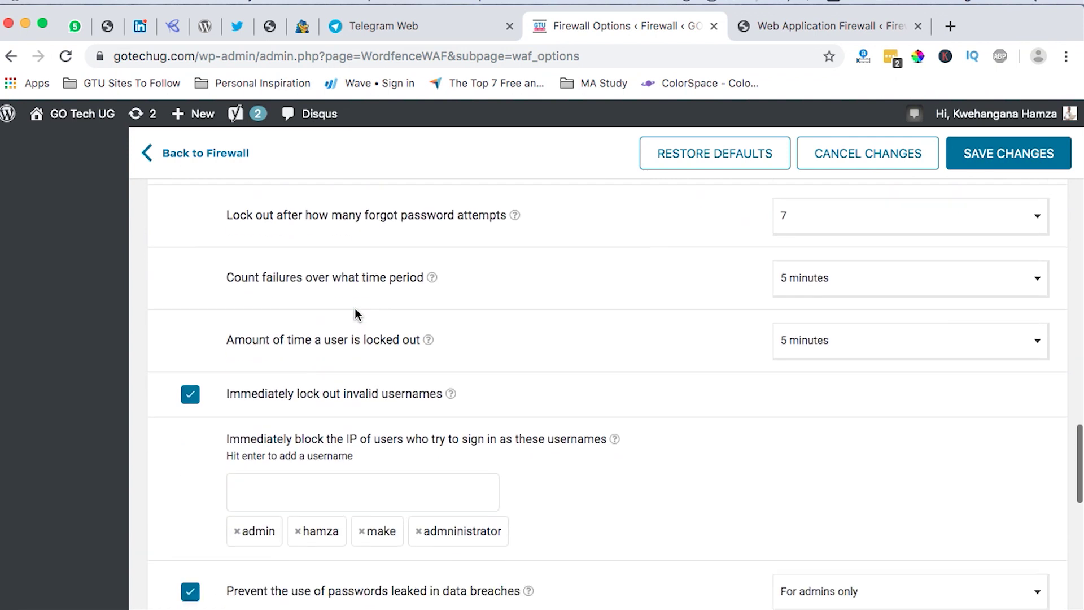
pyautogui.scroll(-7, 356, 315)
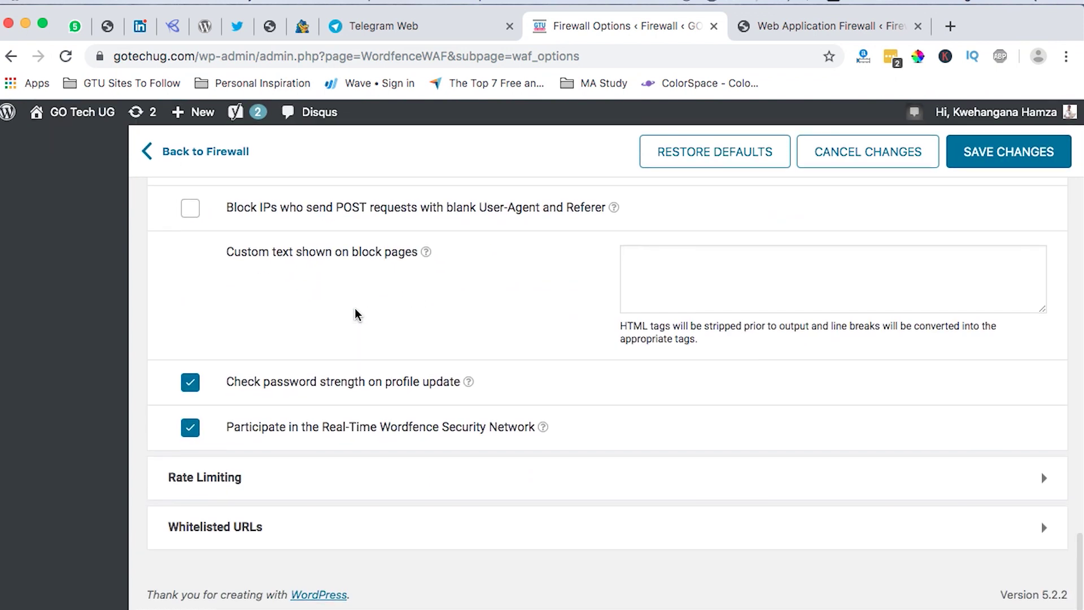
# Expand Rate Limiting and review its throttle rules, 5-minute IP blocks, and Whitelisted 404 URLs.
pyautogui.click(263, 486)
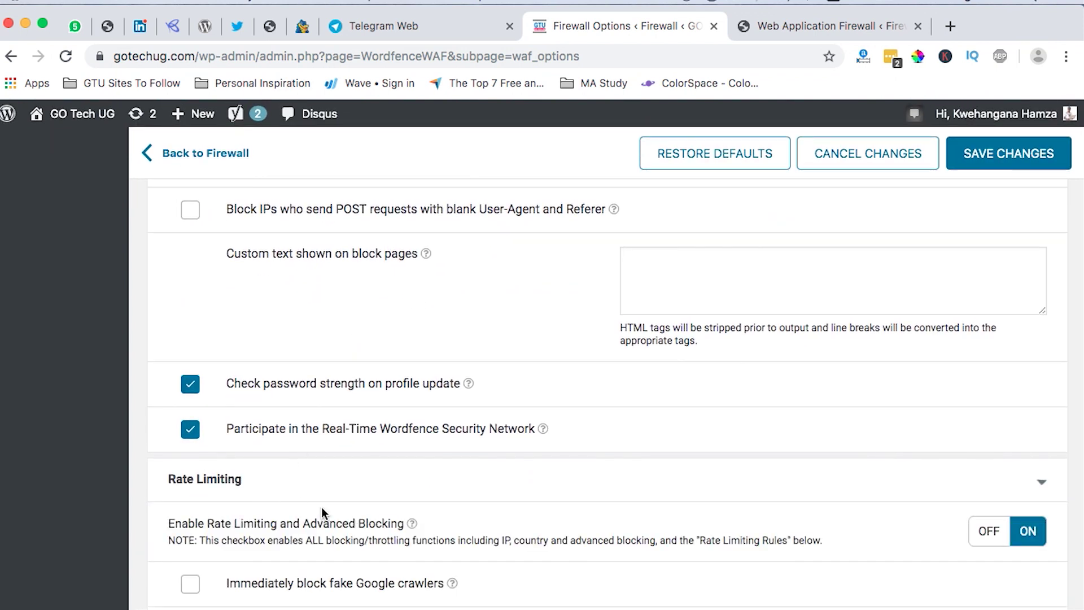
pyautogui.scroll(-5, 546, 531)
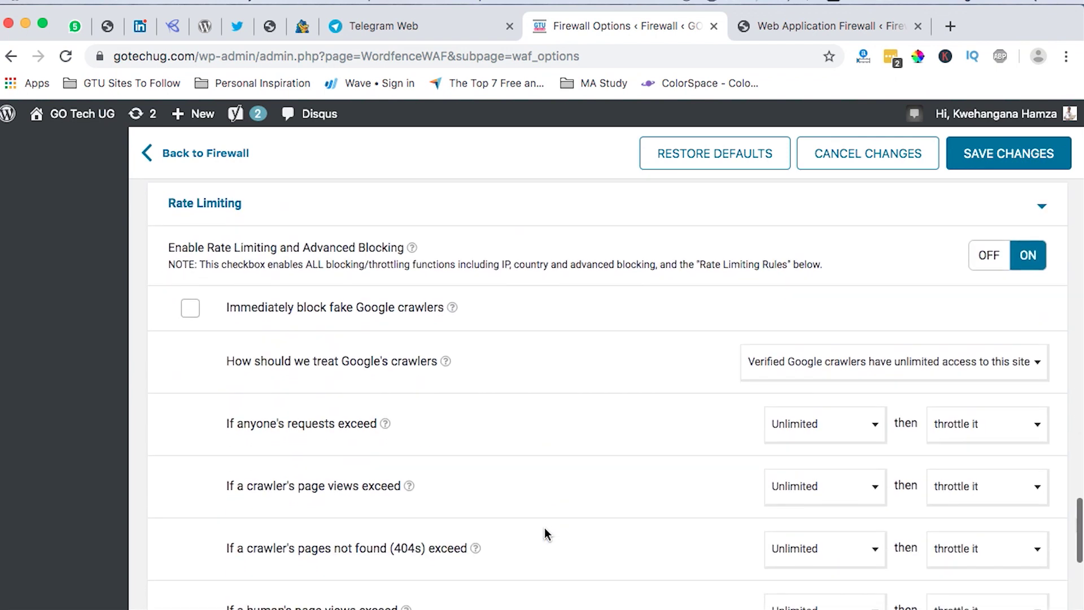
pyautogui.scroll(1, 374, 307)
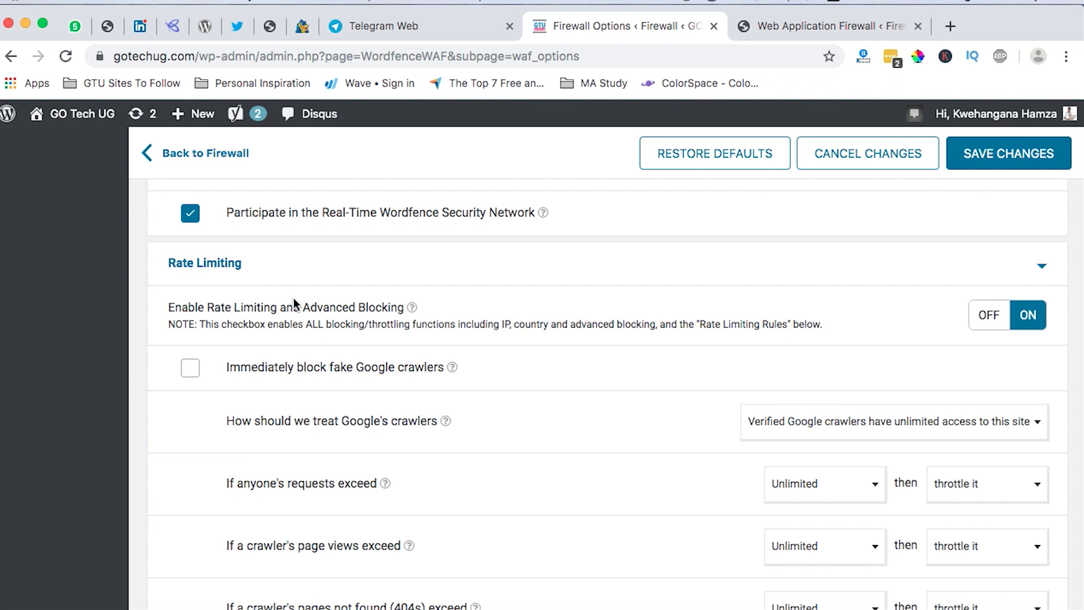
pyautogui.scroll(-1, 317, 337)
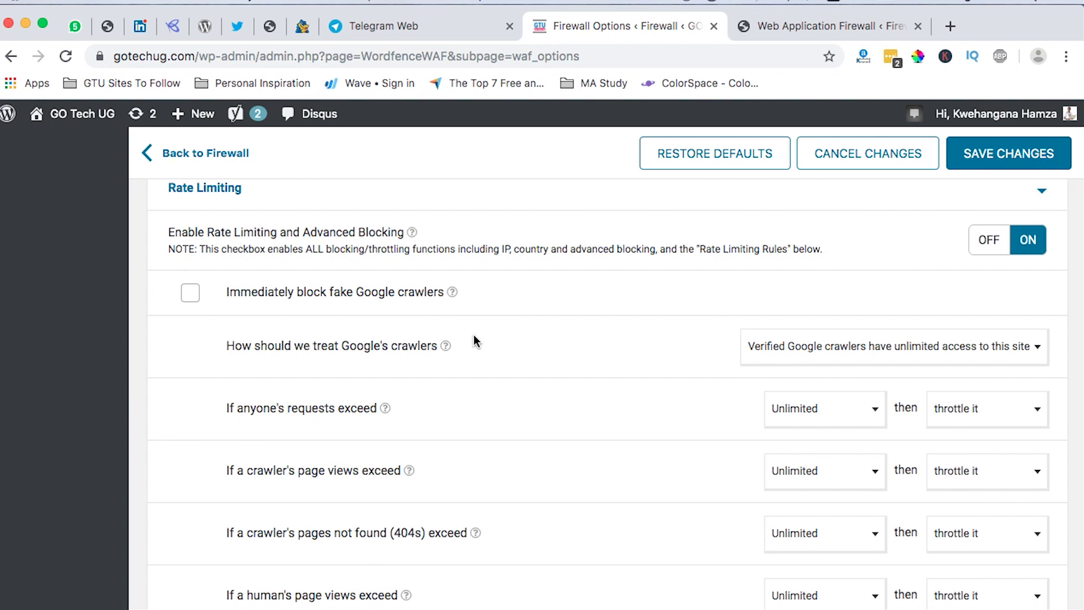
pyautogui.scroll(-1, 473, 335)
pyautogui.scroll(-3, 473, 335)
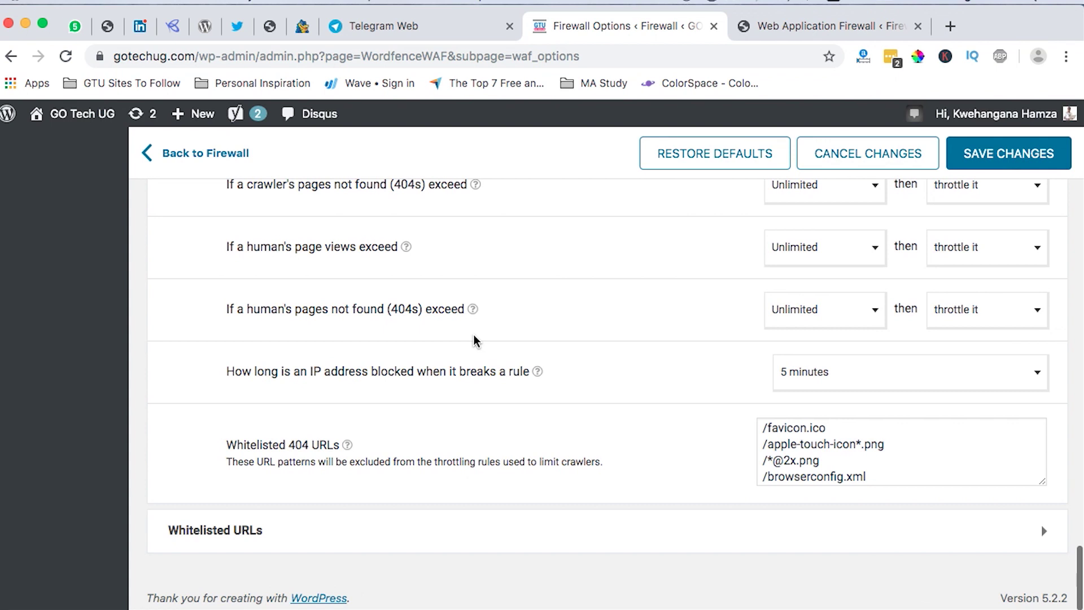
pyautogui.scroll(5, 473, 339)
pyautogui.scroll(-2, 473, 339)
pyautogui.scroll(1, 474, 338)
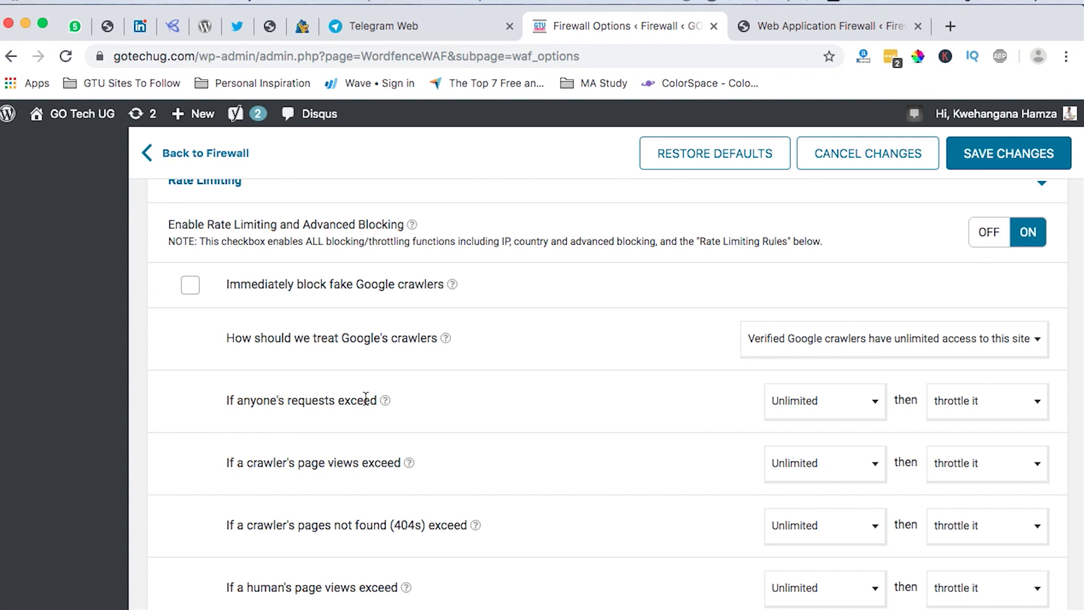
# Check the rate-limit and action choices for all requests and crawler 404s, keeping Unlimited and throttle.
pyautogui.click(821, 401)
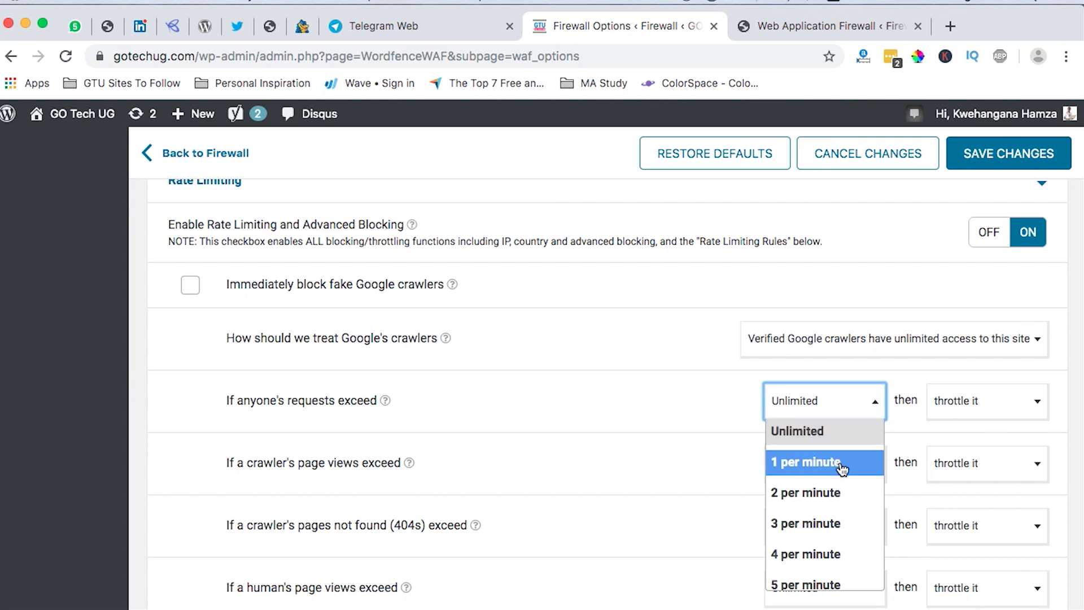
pyautogui.click(991, 416)
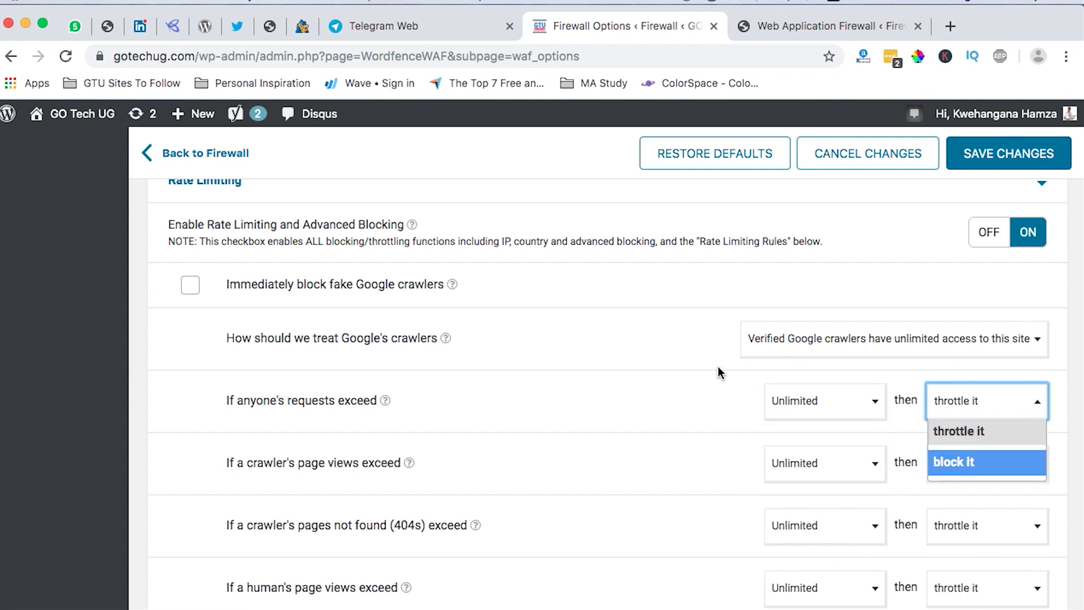
pyautogui.click(711, 384)
pyautogui.scroll(-3, 363, 479)
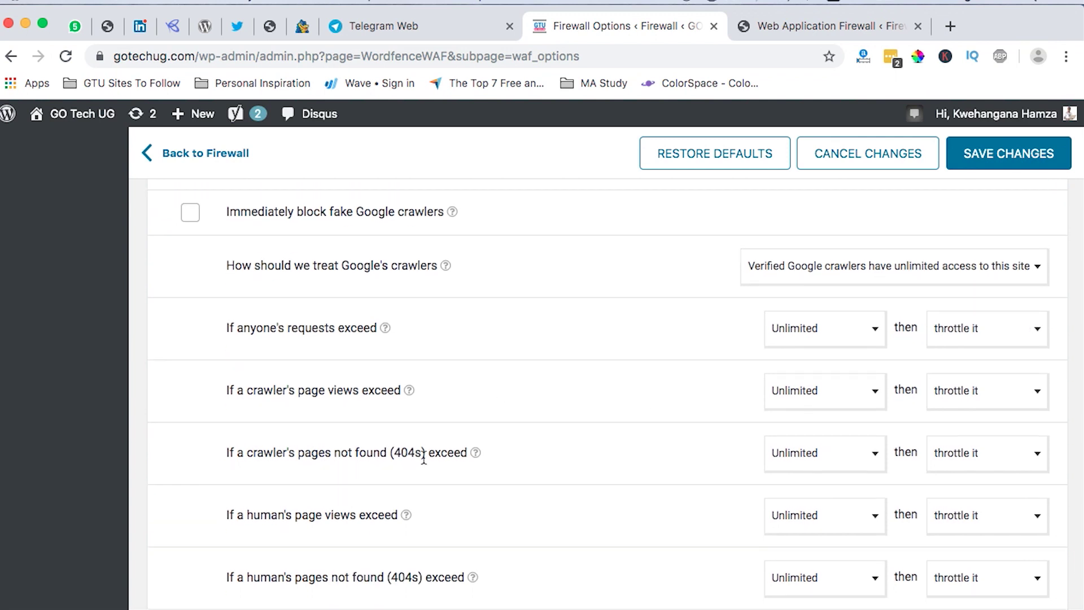
pyautogui.click(812, 455)
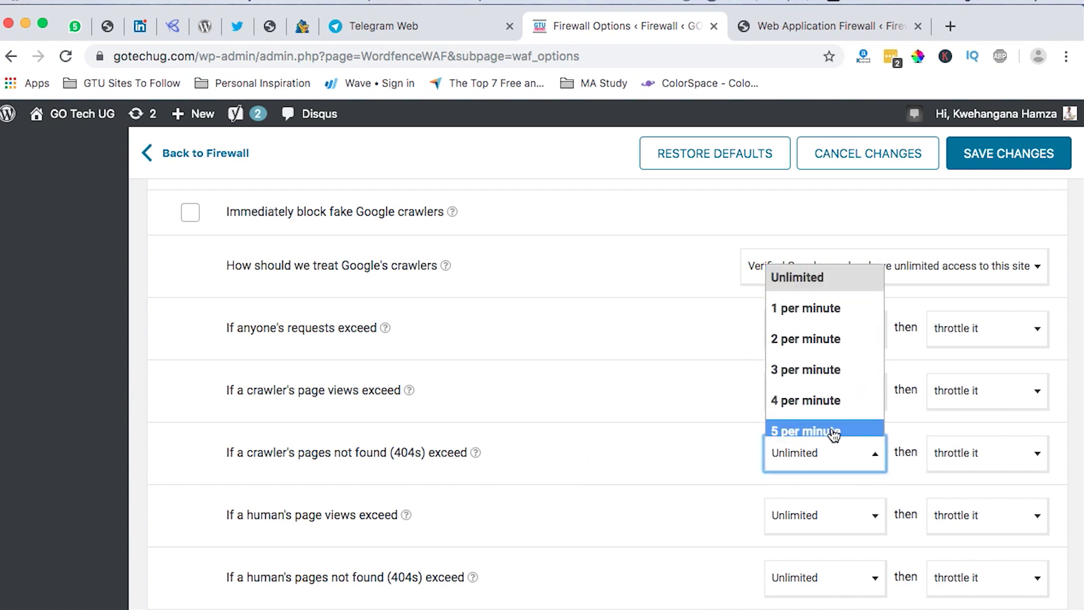
pyautogui.click(916, 430)
pyautogui.click(964, 458)
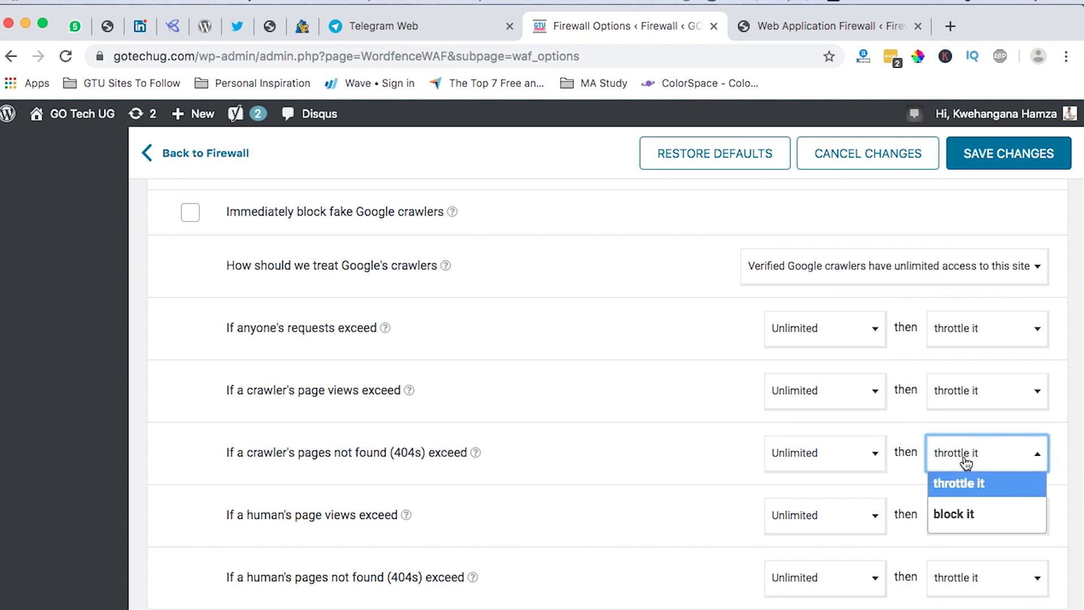
pyautogui.click(647, 440)
# Review the IP block duration choices, leaving it at 5 minutes.
pyautogui.scroll(-5, 641, 486)
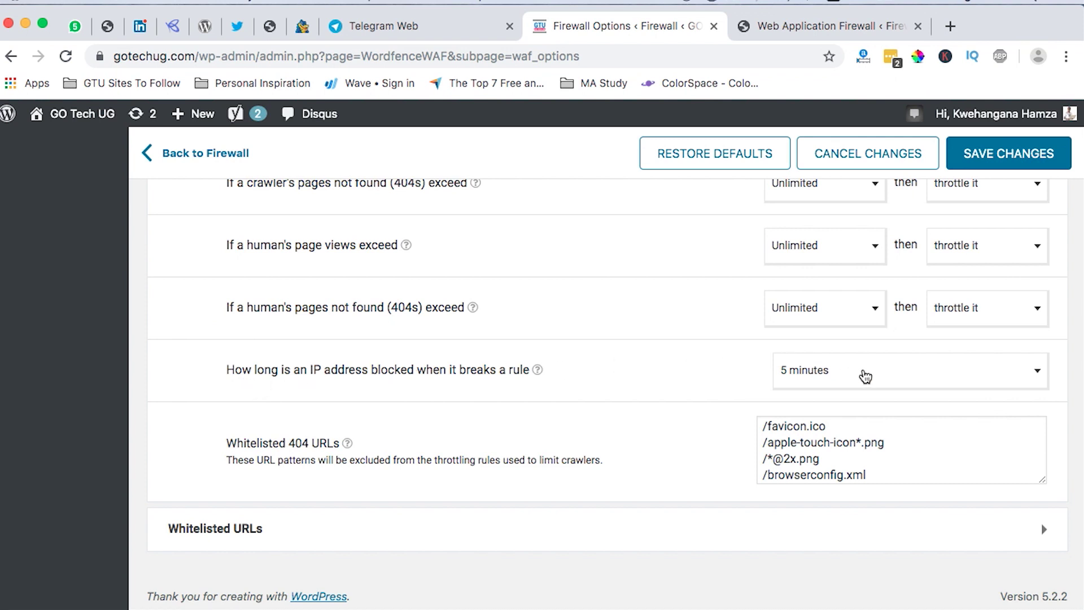
pyautogui.click(864, 374)
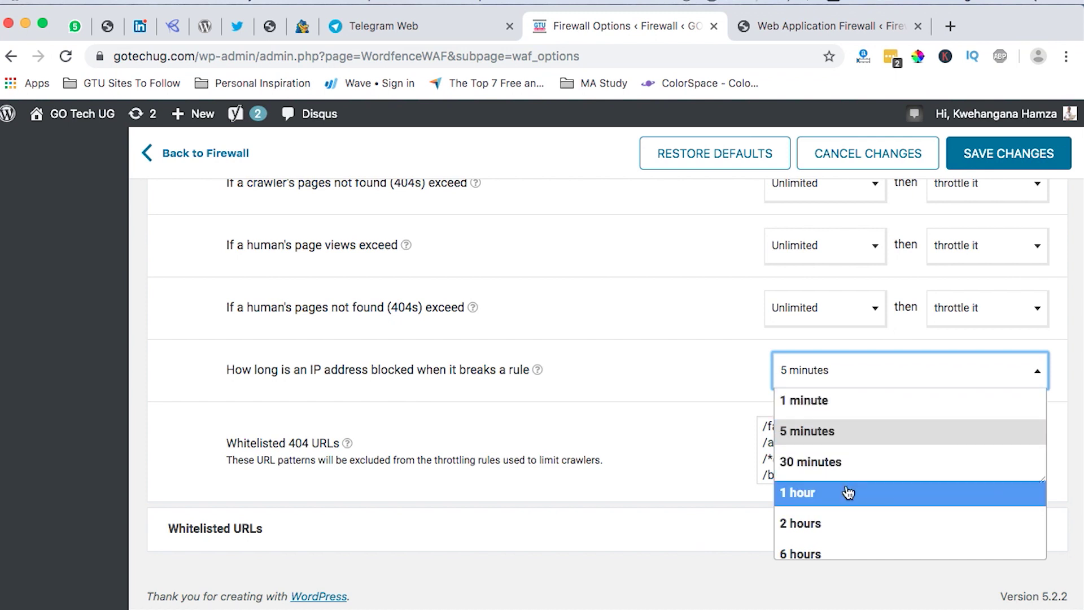
pyautogui.scroll(-5, 917, 543)
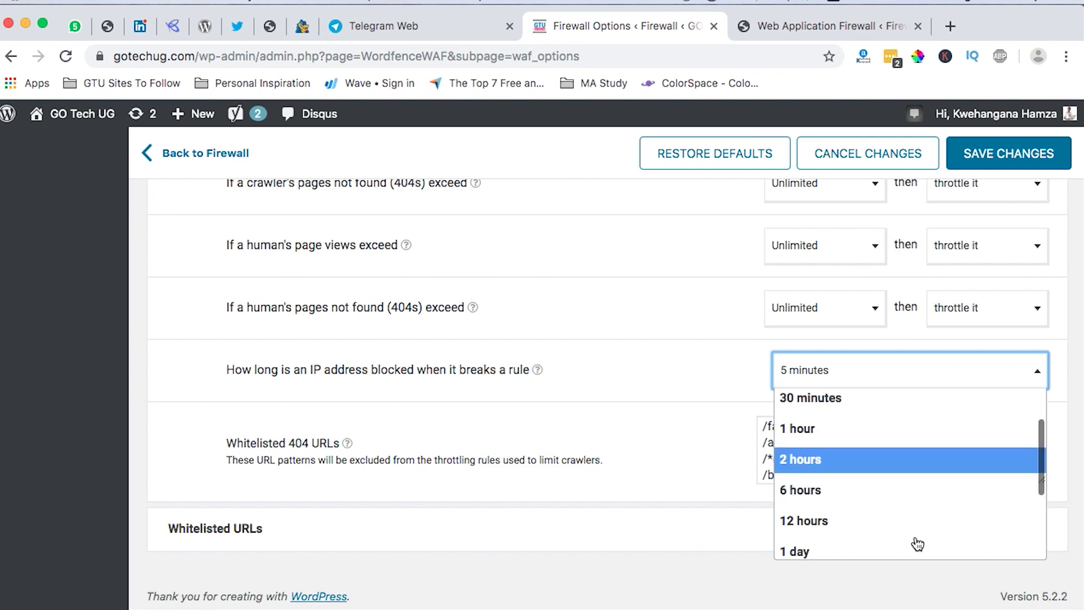
pyautogui.scroll(-1, 845, 480)
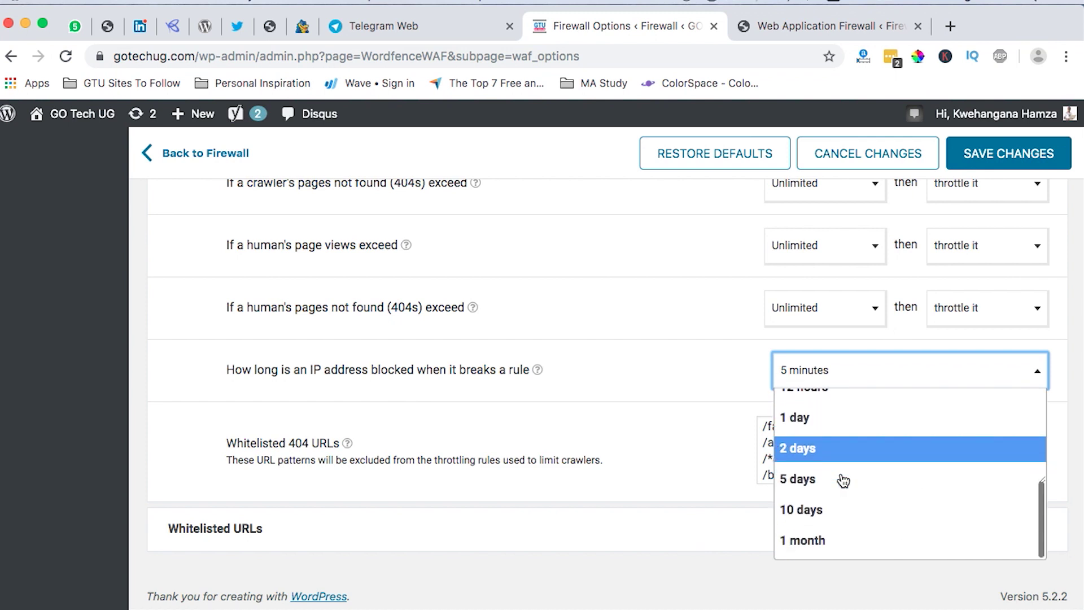
pyautogui.click(697, 388)
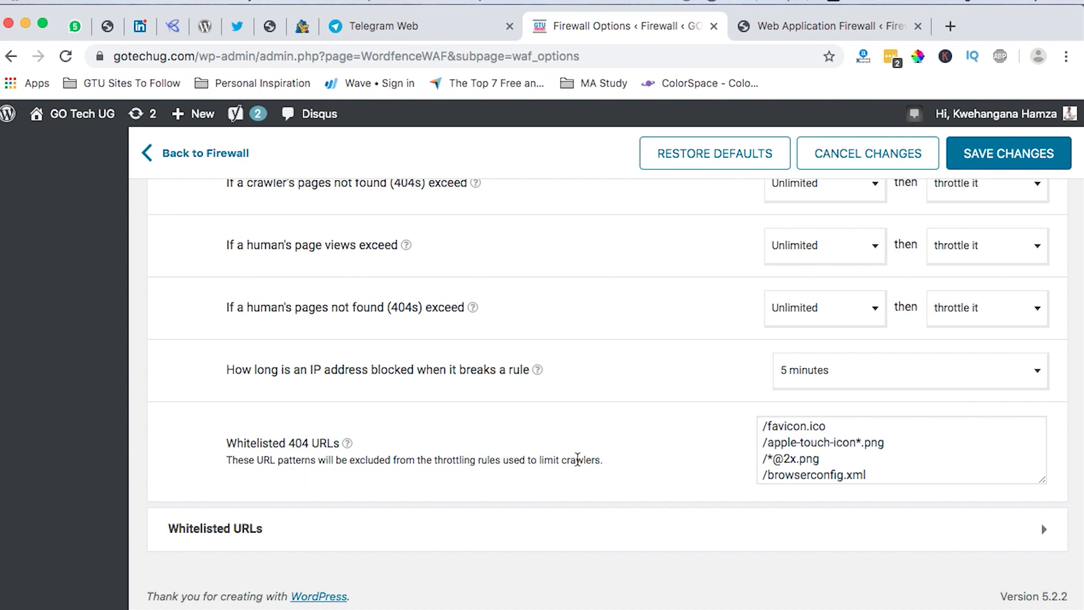
# Enlarge the Whitelisted 404 URLs box and expand the Whitelisted URLs settings.
pyautogui.click(841, 467)
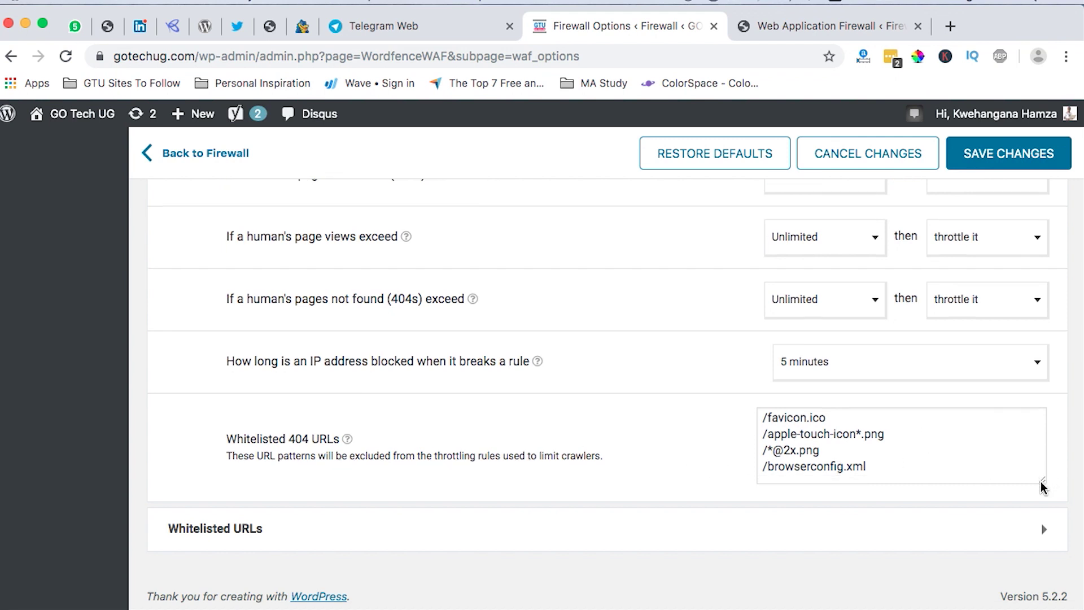
pyautogui.click(1043, 484)
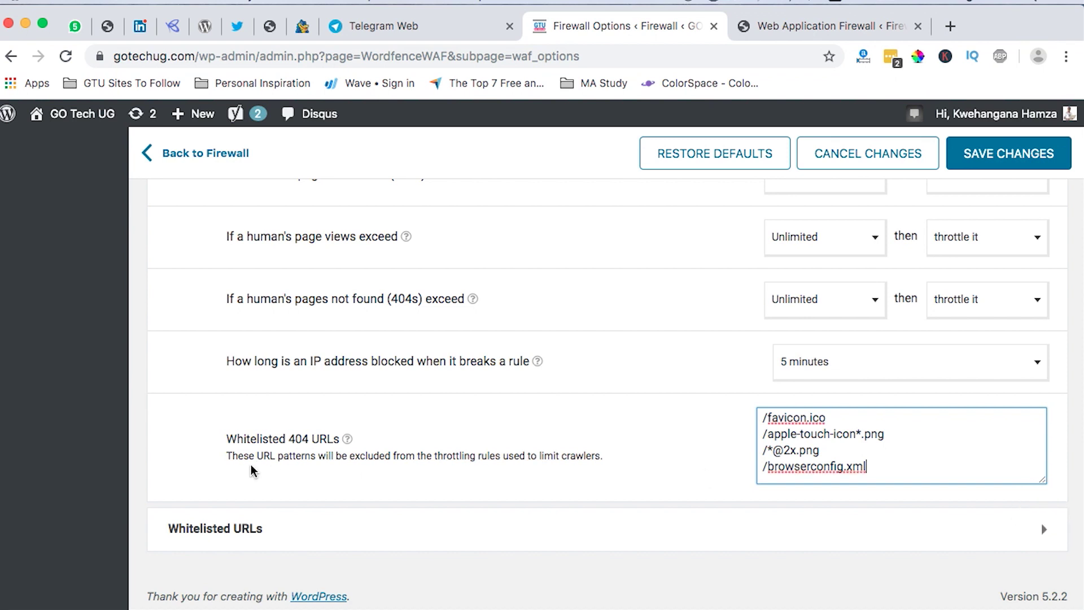
pyautogui.click(242, 529)
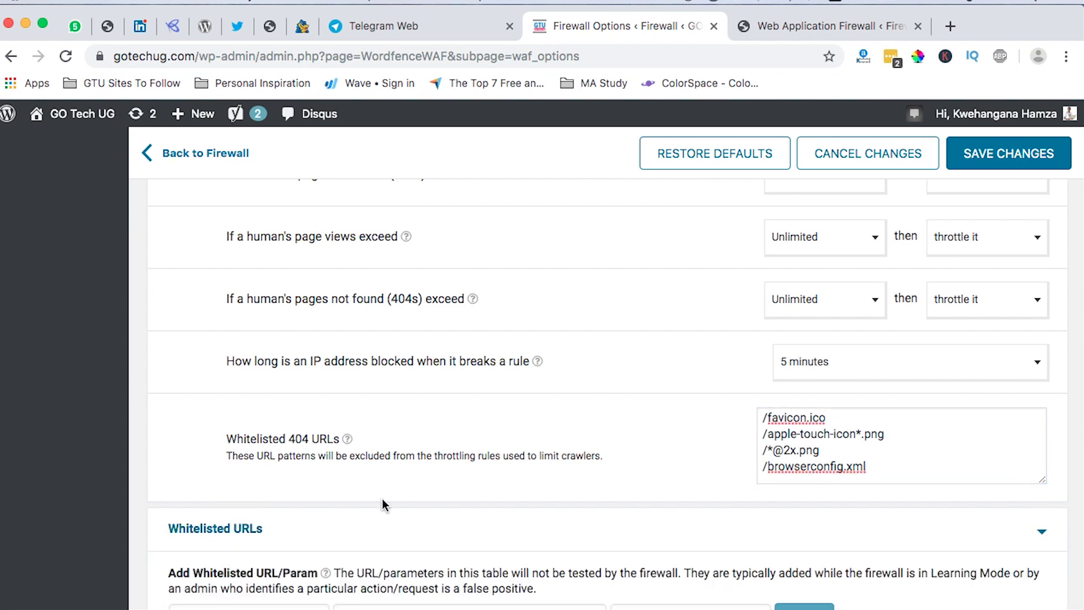
pyautogui.scroll(-3, 382, 499)
pyautogui.scroll(-2, 381, 499)
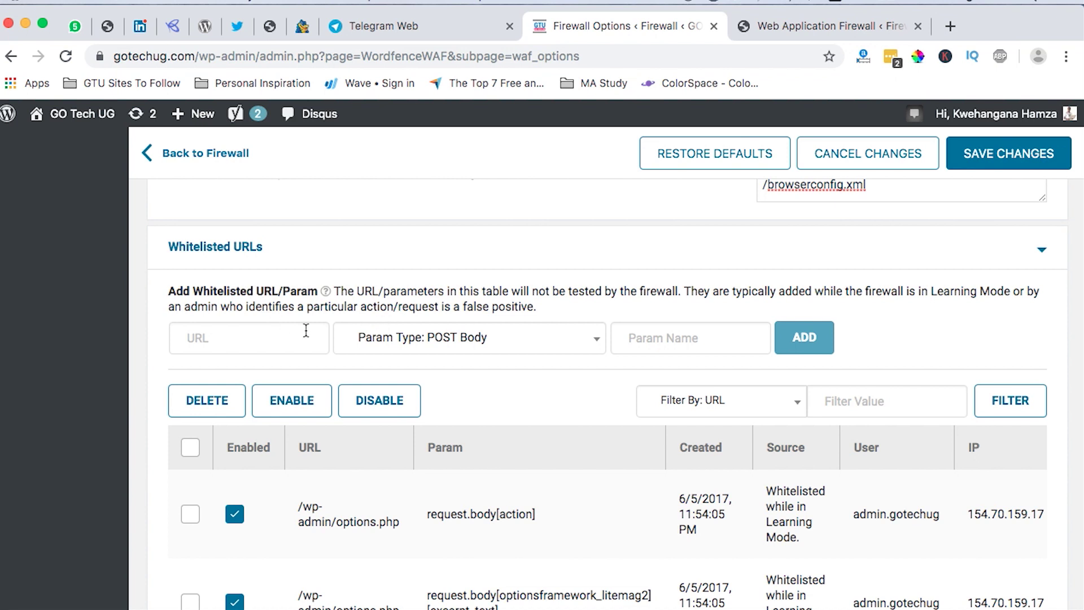
pyautogui.scroll(-6, 424, 460)
pyautogui.scroll(-20, 423, 469)
pyautogui.scroll(15, 423, 468)
pyautogui.scroll(-5, 423, 468)
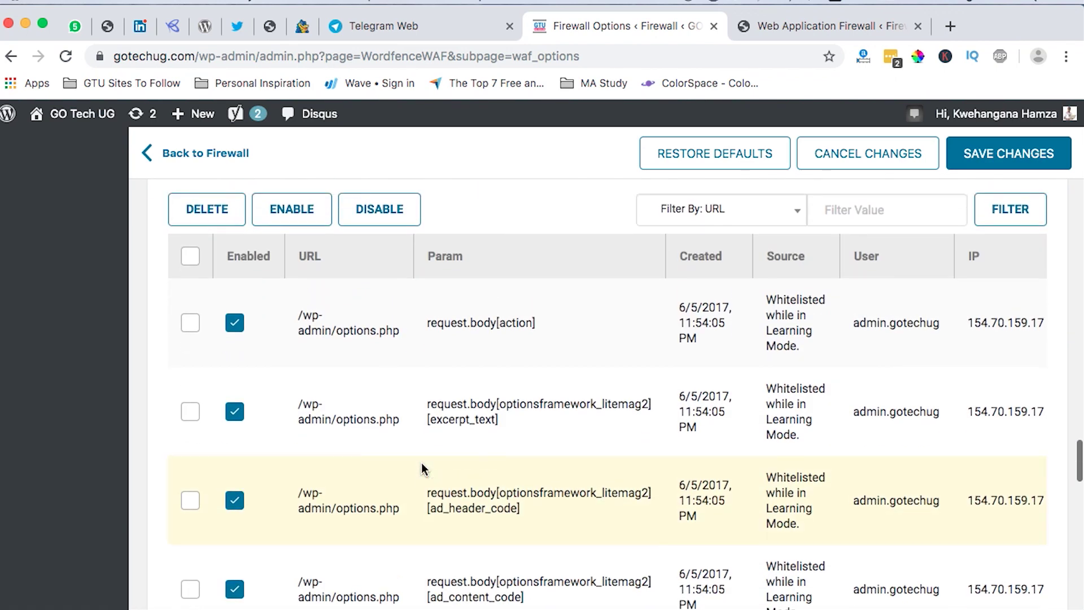
pyautogui.scroll(4, 424, 468)
pyautogui.click(213, 373)
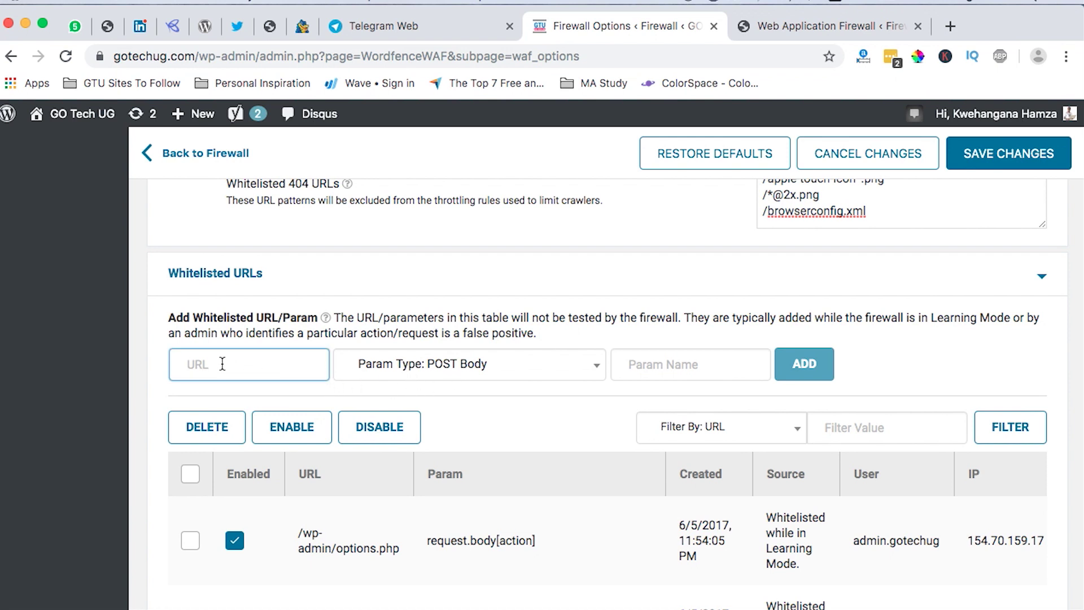
pyautogui.scroll(-2, 467, 466)
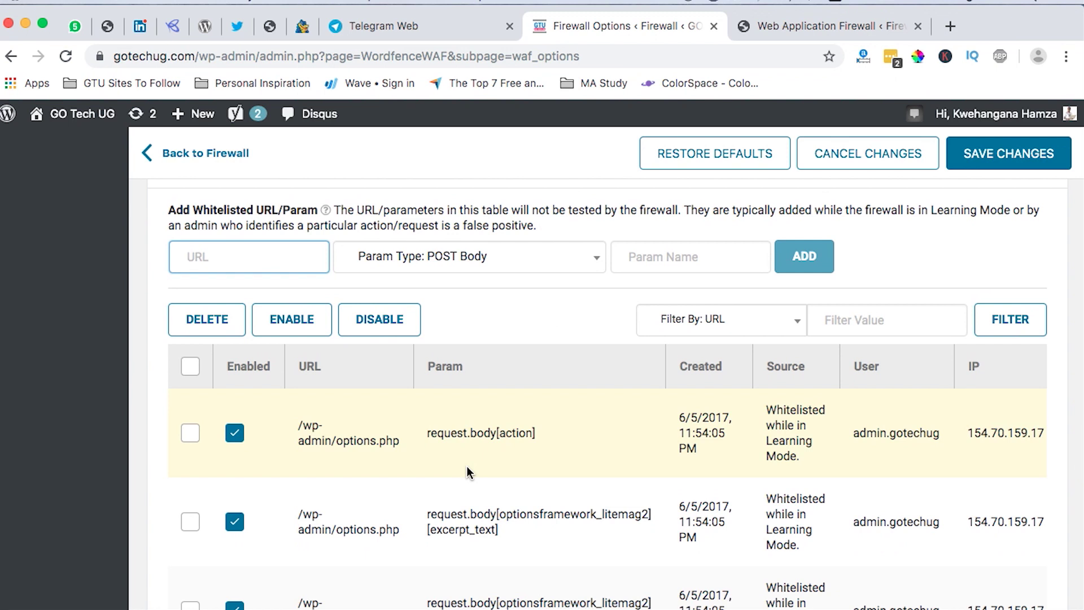
pyautogui.scroll(-1, 466, 465)
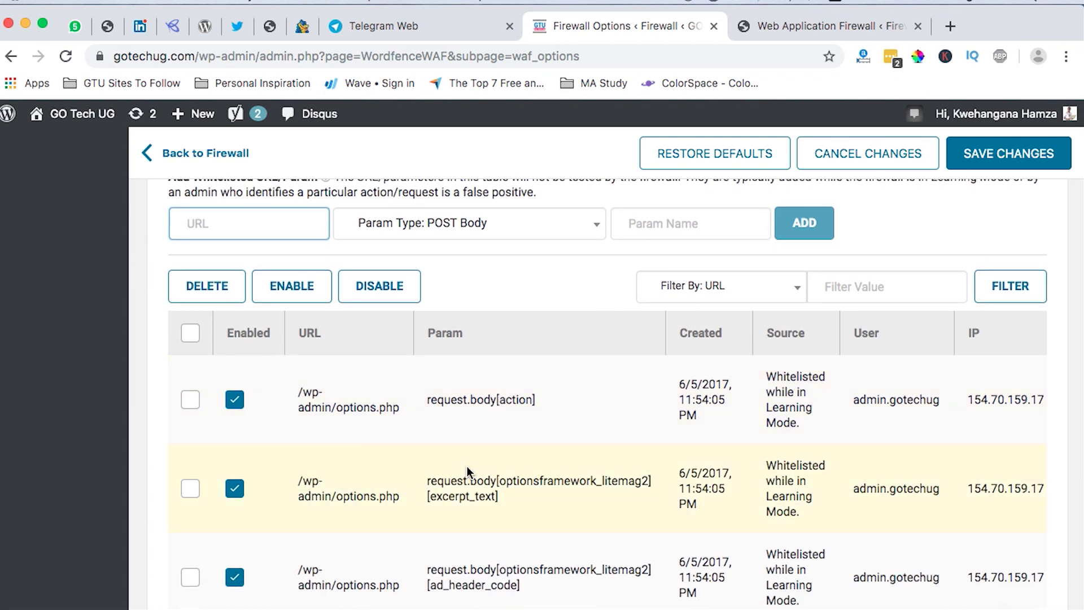
pyautogui.scroll(-15, 466, 468)
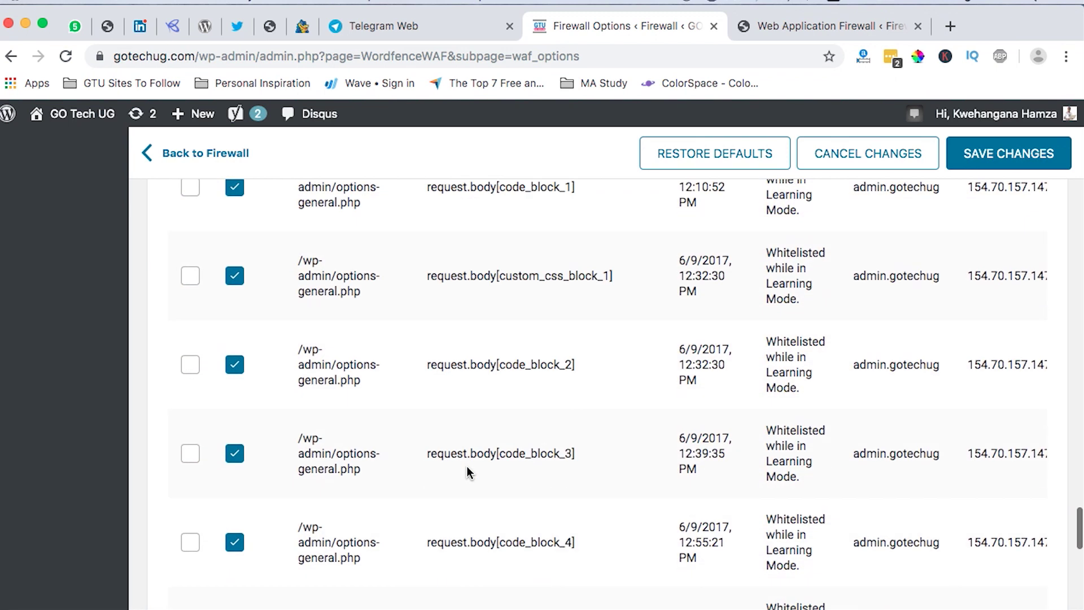
pyautogui.scroll(20, 466, 468)
pyautogui.scroll(15, 466, 466)
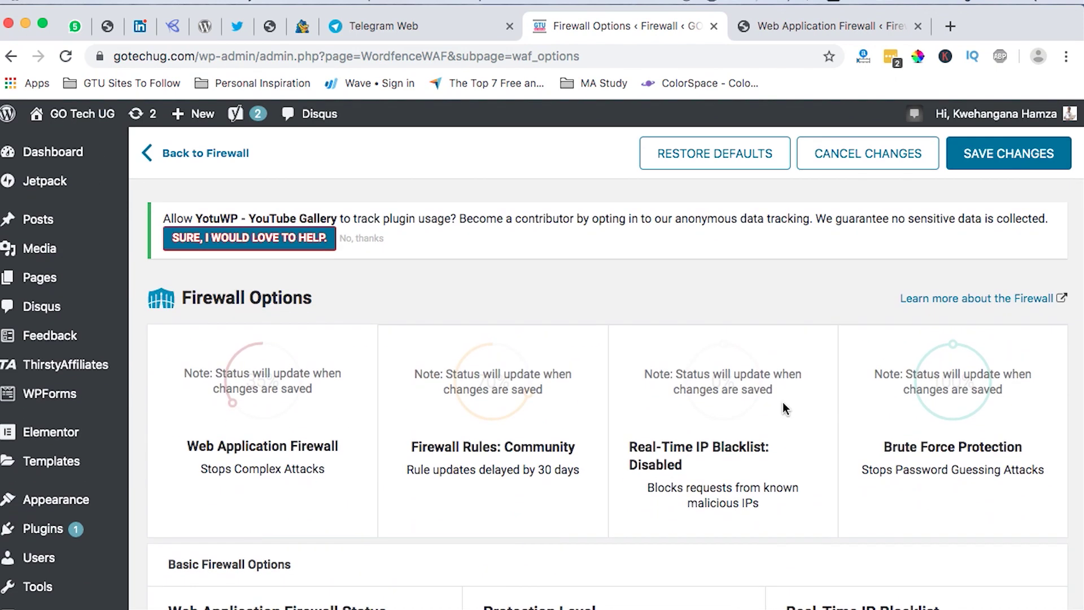
# Save the GO Tech UG firewall options, glance at the other site's tab, and return.
pyautogui.click(1023, 162)
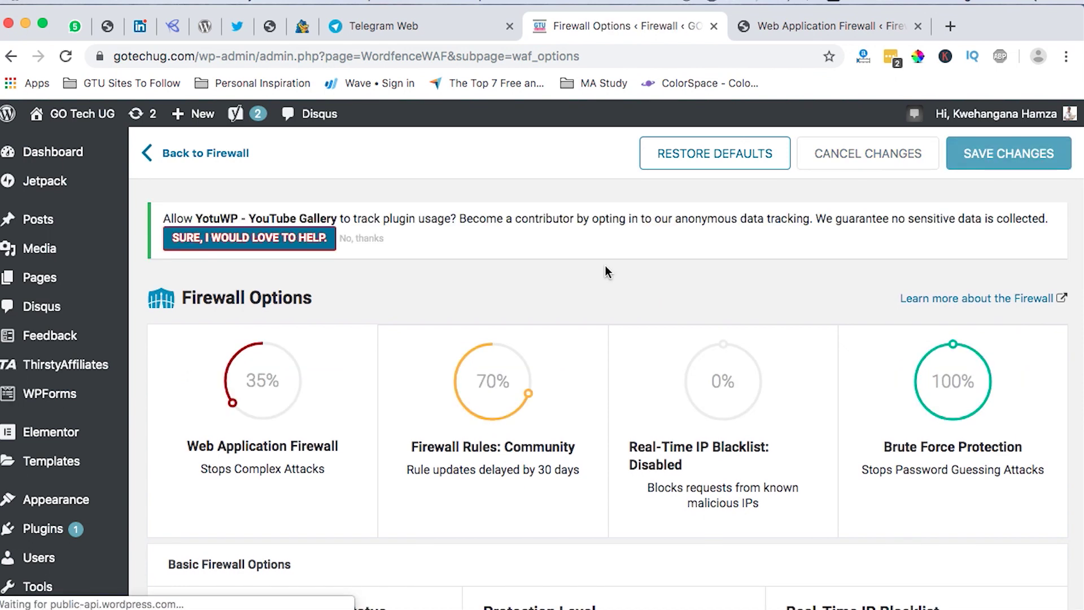
pyautogui.click(789, 25)
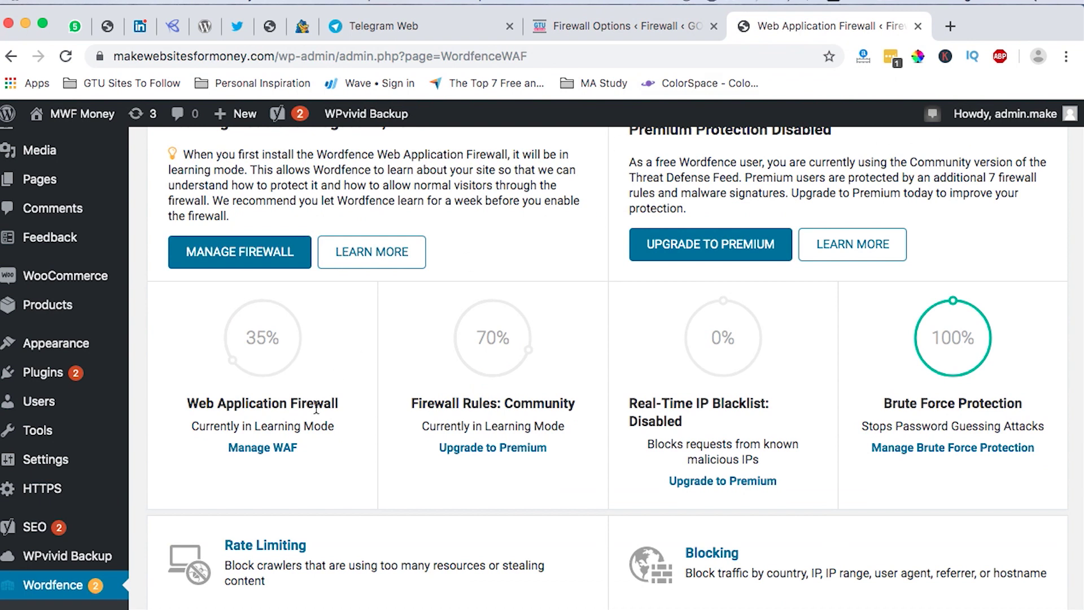
pyautogui.scroll(5, 316, 407)
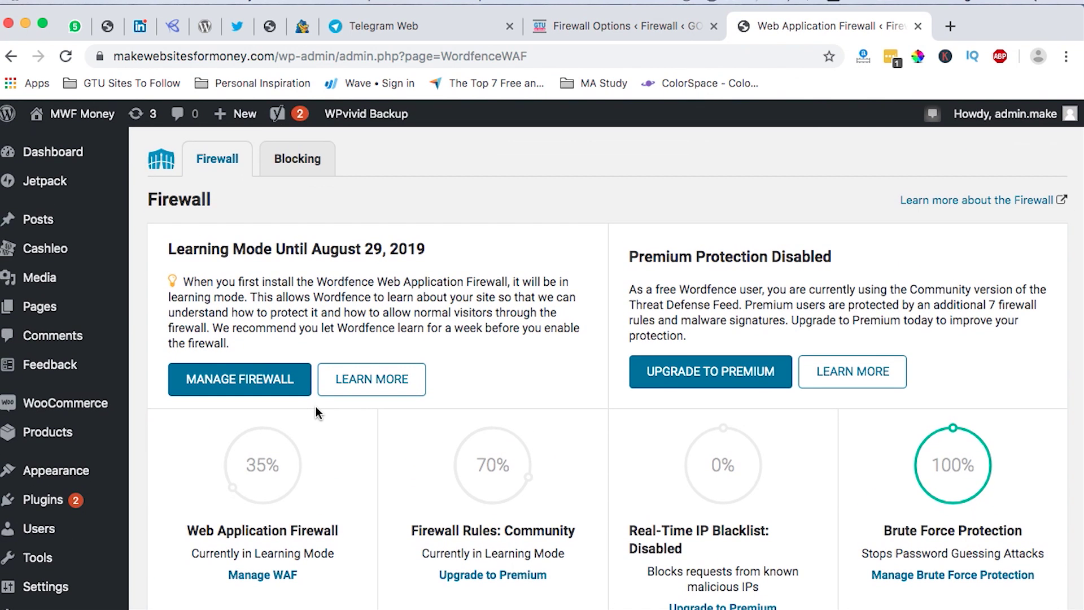
pyautogui.click(587, 25)
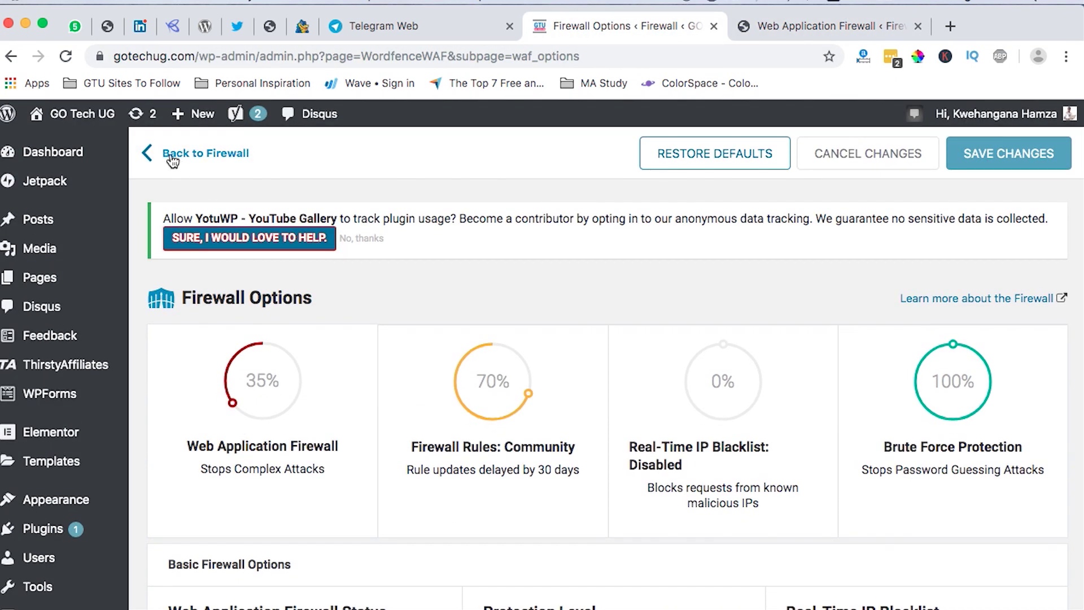
# Go back to the Firewall overview, look over the Blocking tab, then return to Firewall.
pyautogui.click(170, 156)
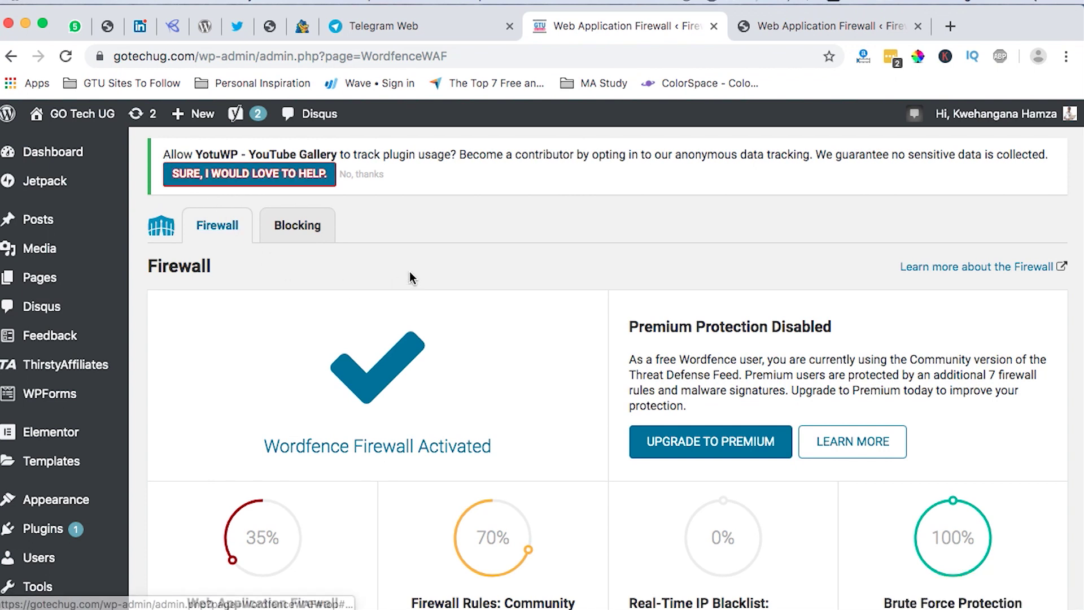
pyautogui.click(297, 226)
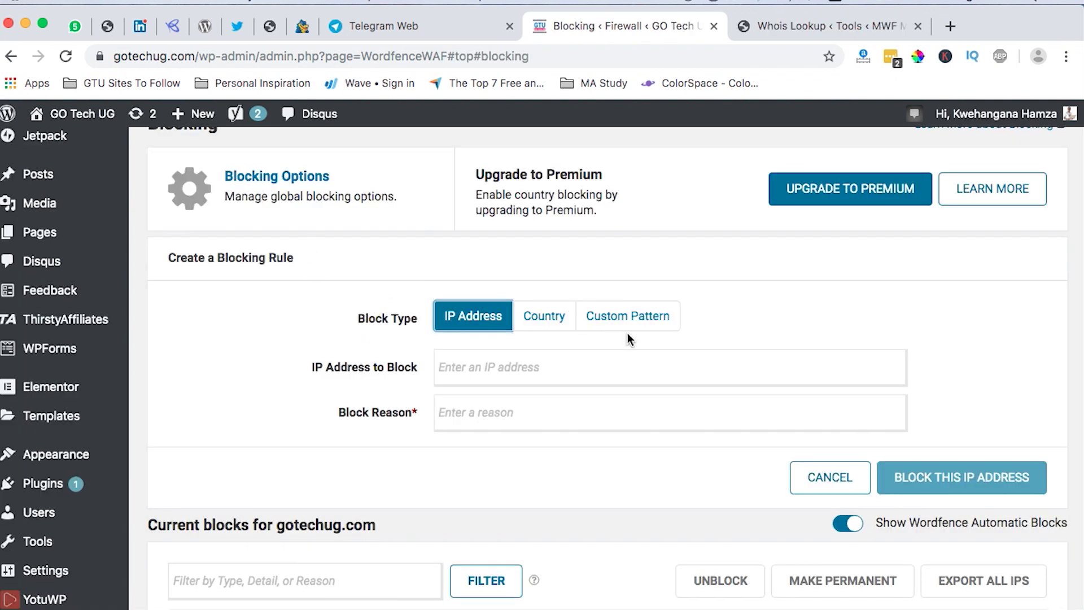
pyautogui.scroll(-2, 628, 333)
pyautogui.scroll(-5, 628, 333)
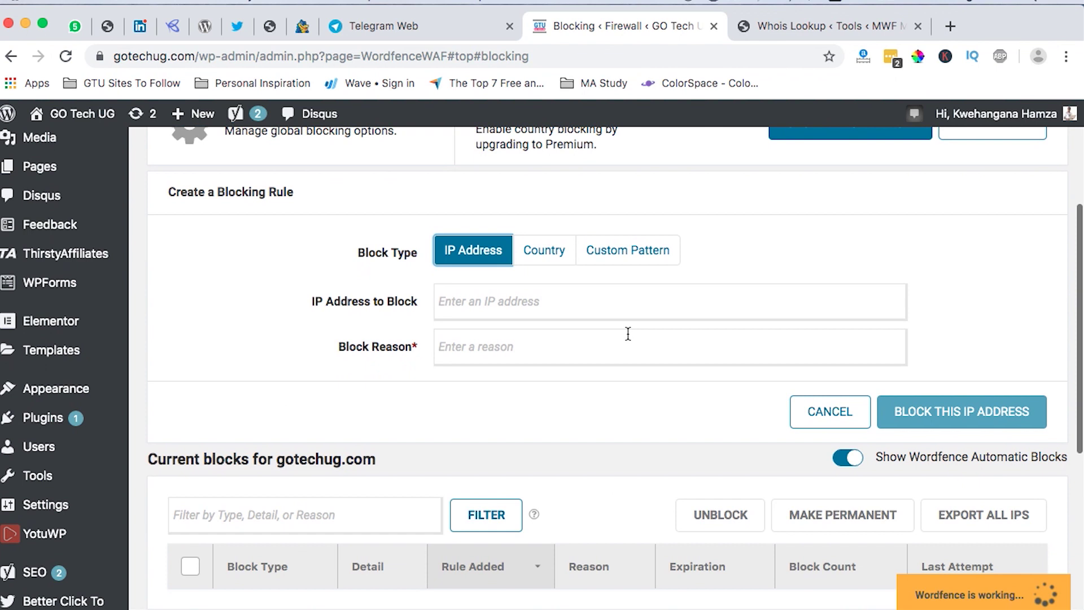
pyautogui.scroll(4, 628, 333)
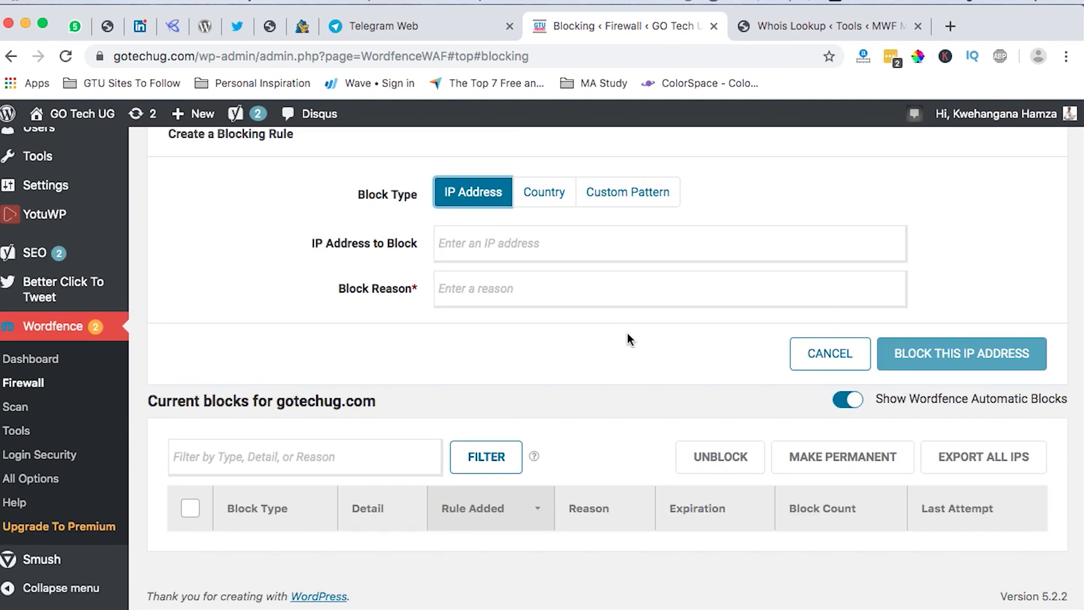
pyautogui.scroll(5, 628, 333)
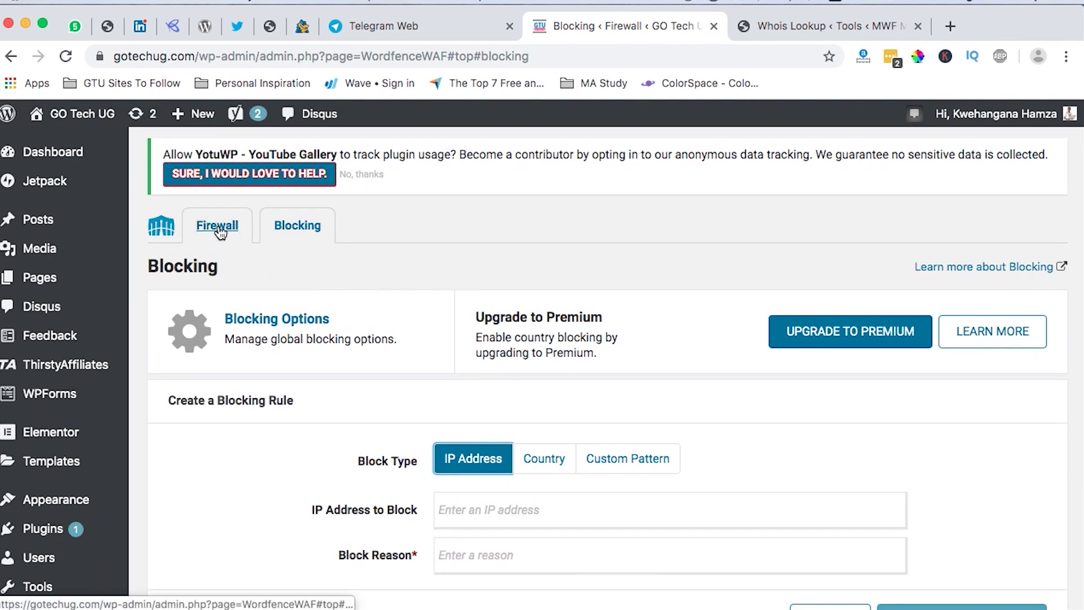
pyautogui.click(218, 235)
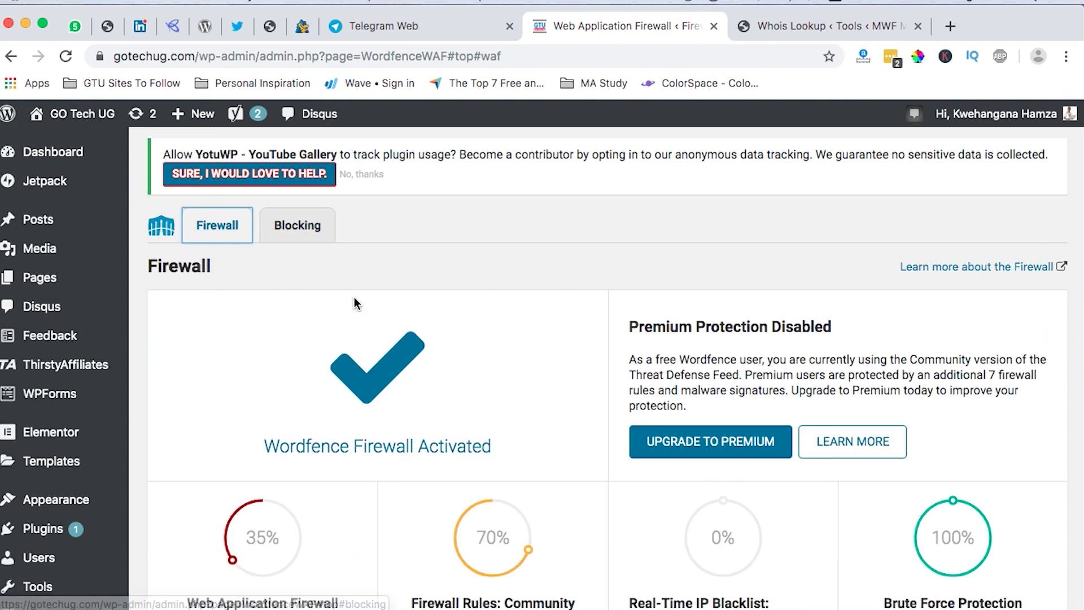
pyautogui.click(803, 32)
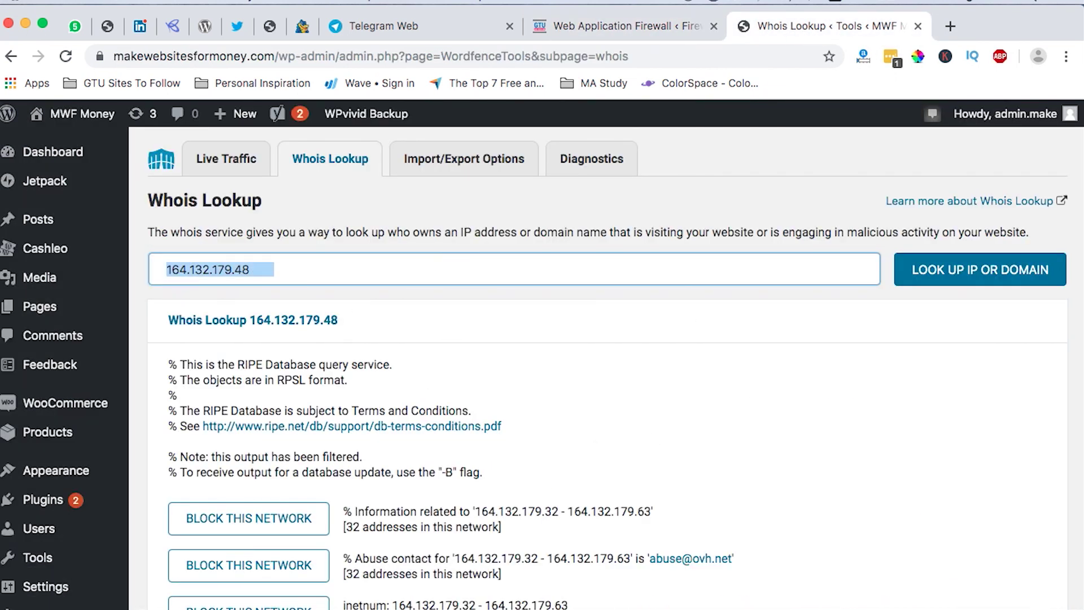
# Go from the MWF Money Wordfence Dashboard to its Firewall page, in learning mode until August 29, 2019.
pyautogui.scroll(-6, 17, 466)
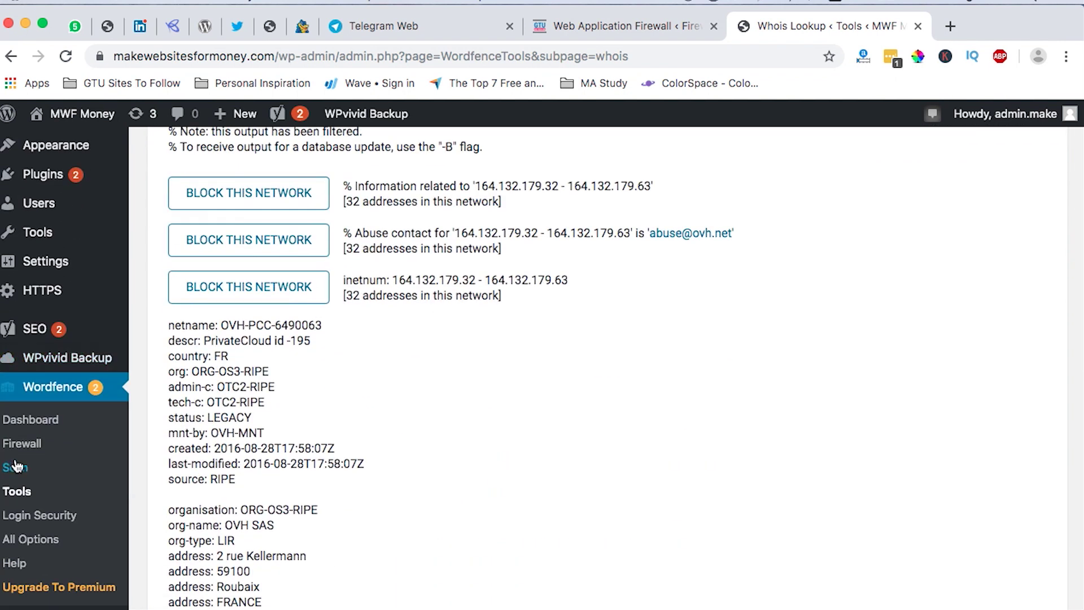
pyautogui.click(26, 429)
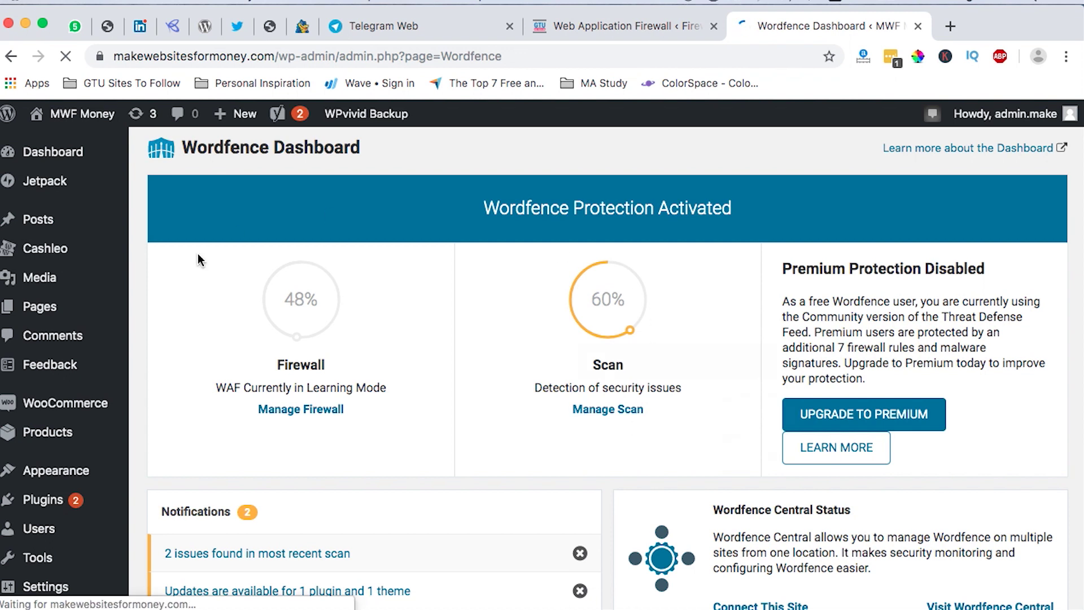
pyautogui.moveTo(292, 457)
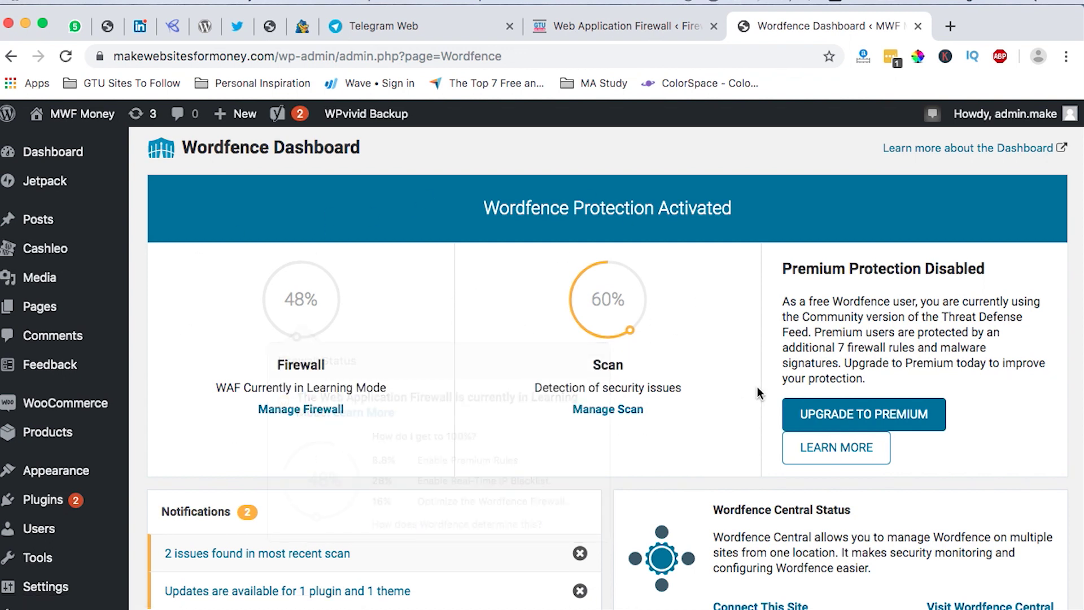
pyautogui.scroll(-6, 757, 395)
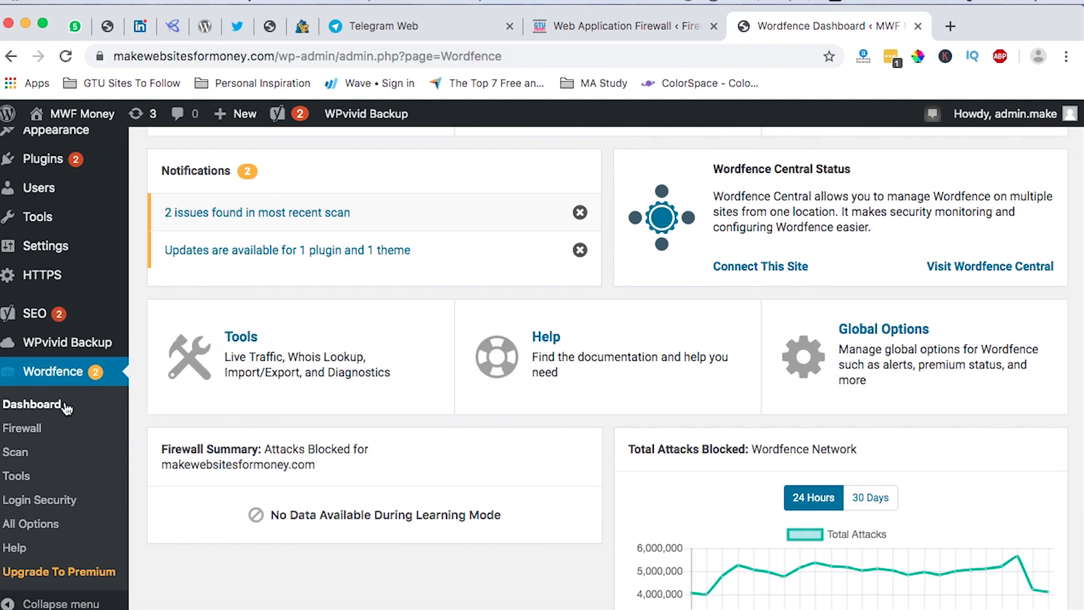
pyautogui.click(25, 429)
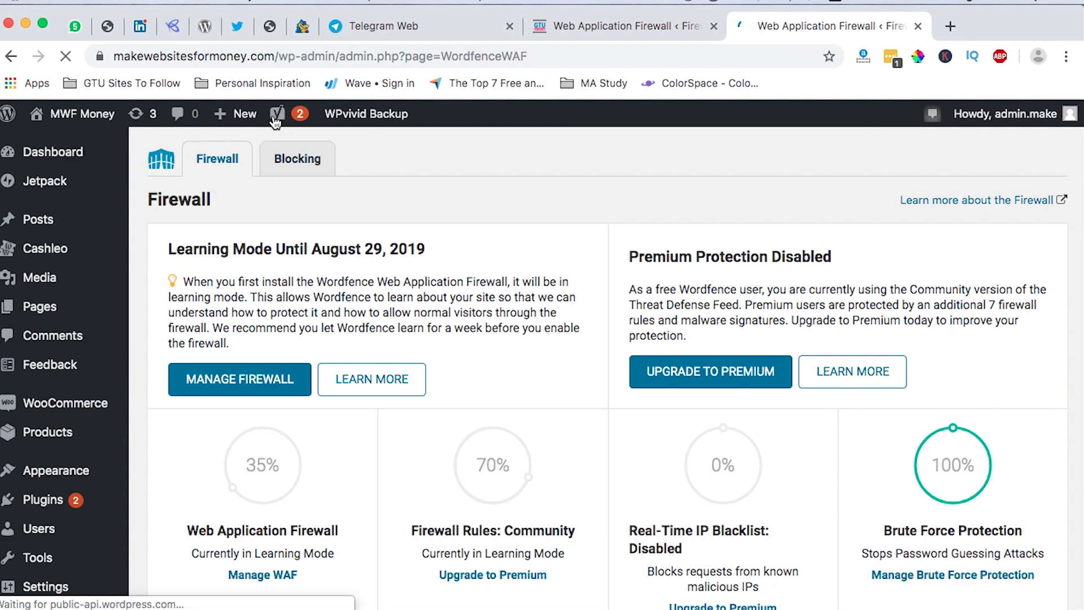
pyautogui.scroll(-8, 418, 334)
pyautogui.scroll(-5, 419, 337)
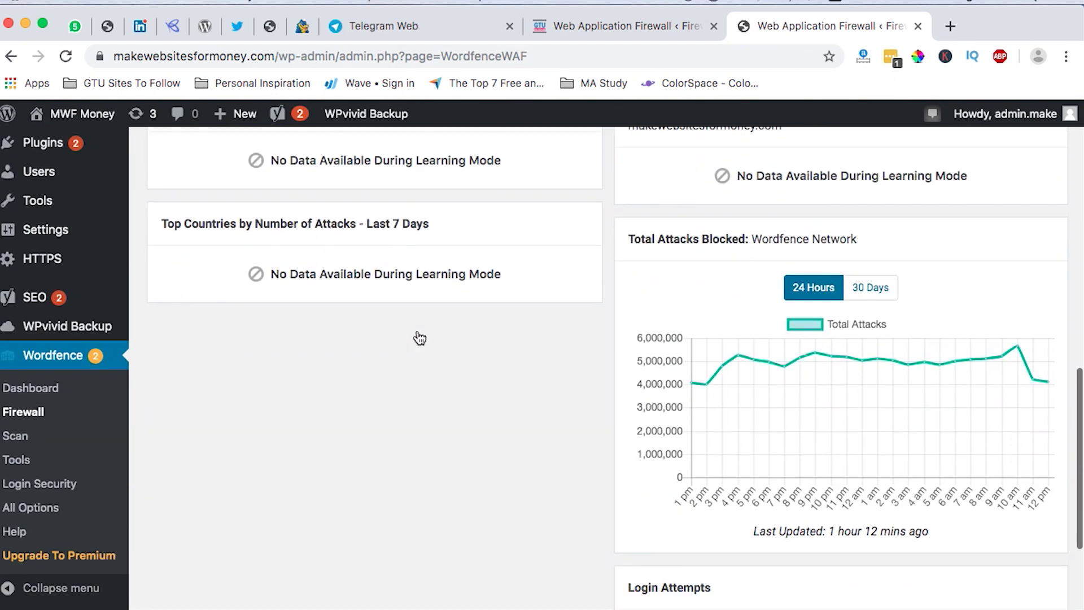
pyautogui.scroll(15, 418, 330)
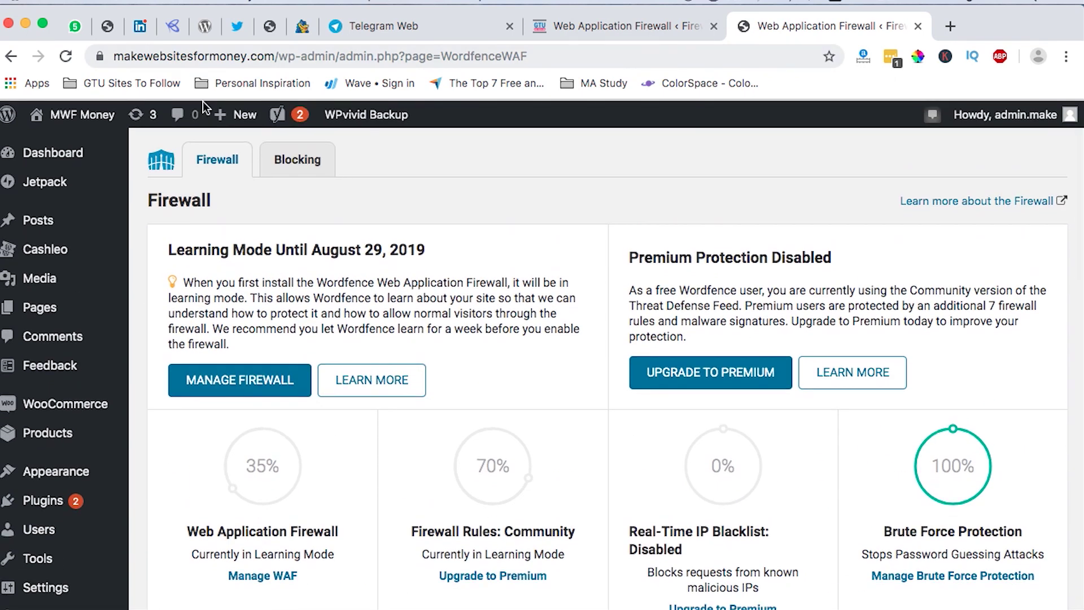
# On MWF Money's Blocking tab, try the IP Address block type and Block Reason field, then open Scan.
pyautogui.click(274, 161)
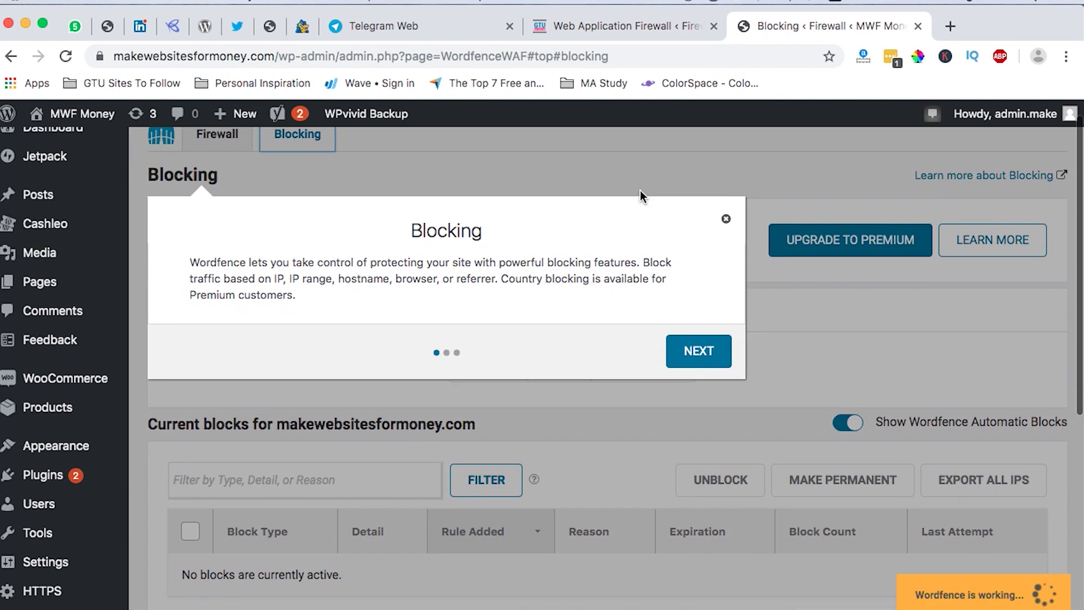
pyautogui.click(727, 220)
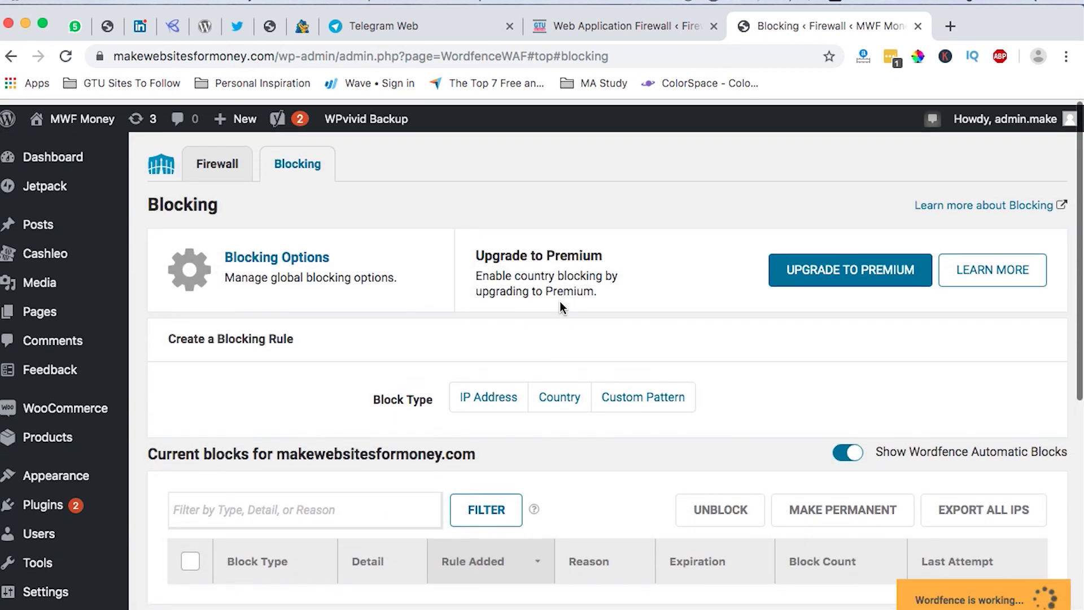
pyautogui.scroll(-3, 560, 308)
pyautogui.scroll(3, 560, 307)
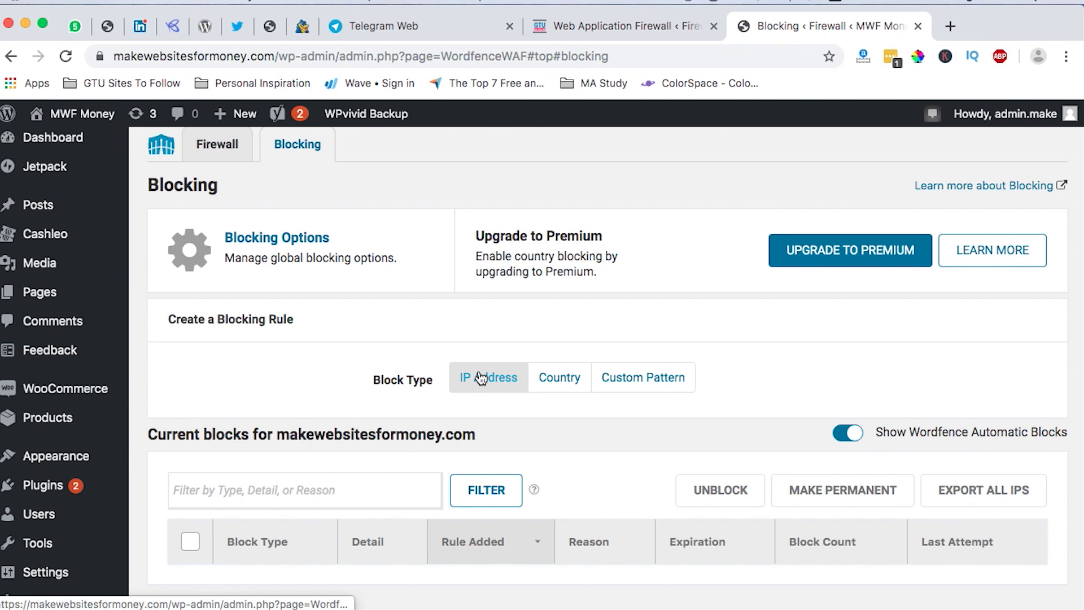
pyautogui.click(482, 377)
pyautogui.click(481, 474)
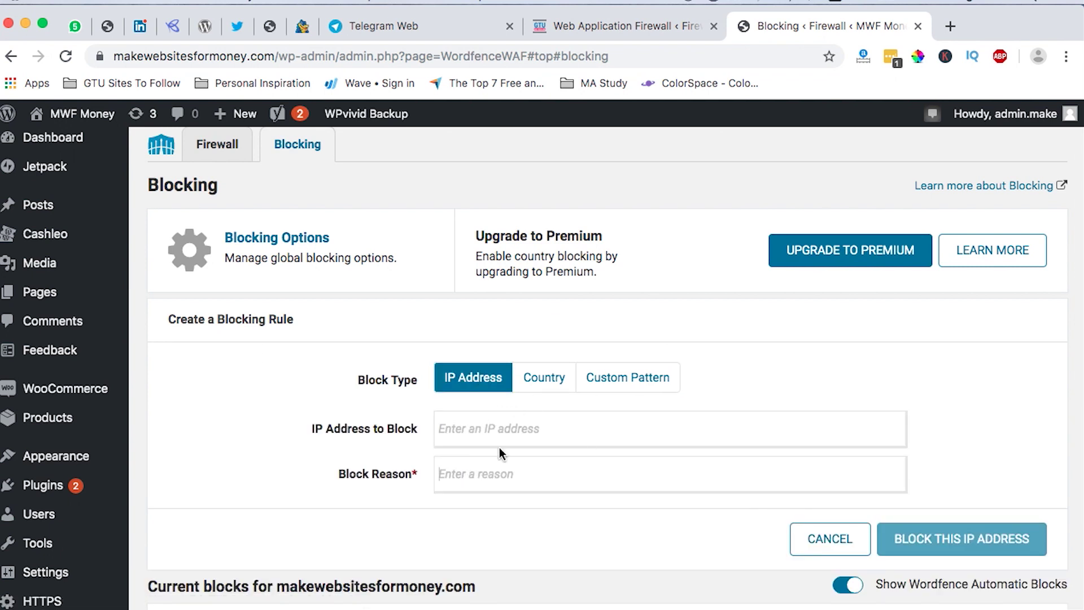
pyautogui.scroll(-2, 896, 295)
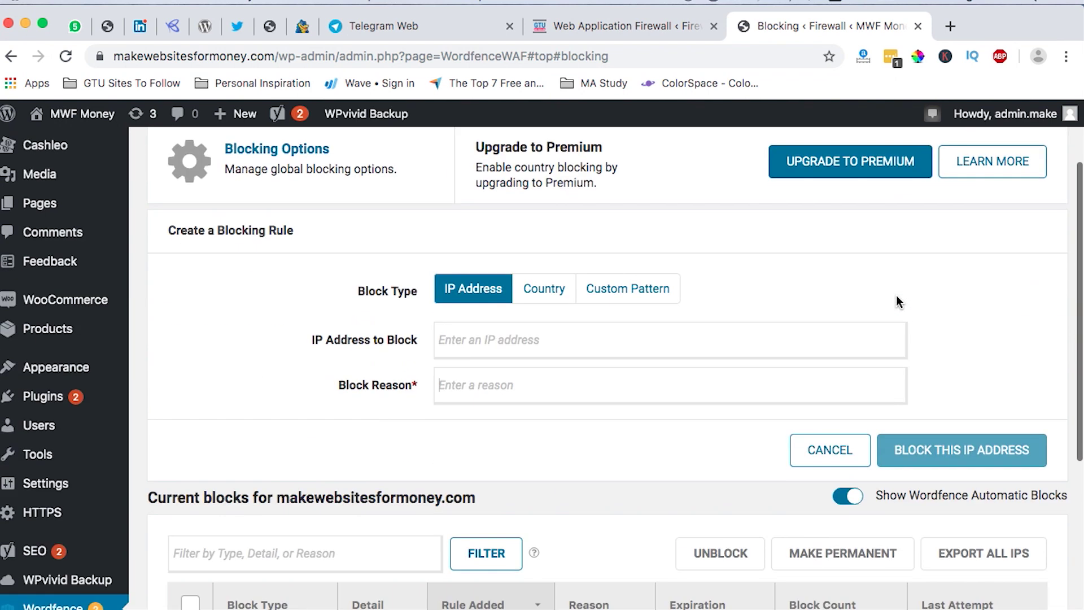
pyautogui.scroll(-3, 896, 295)
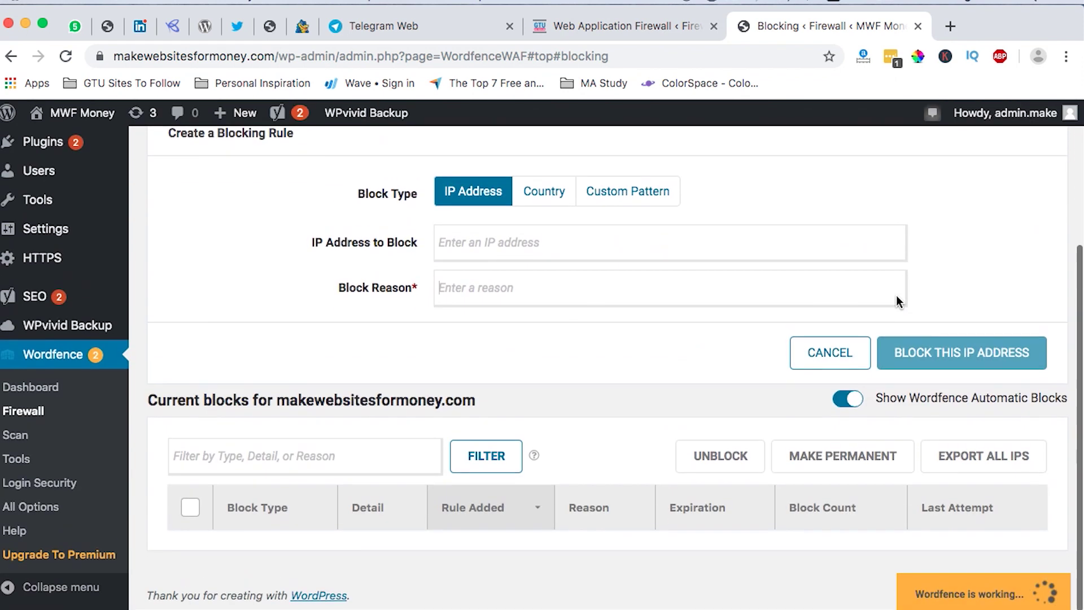
pyautogui.click(16, 442)
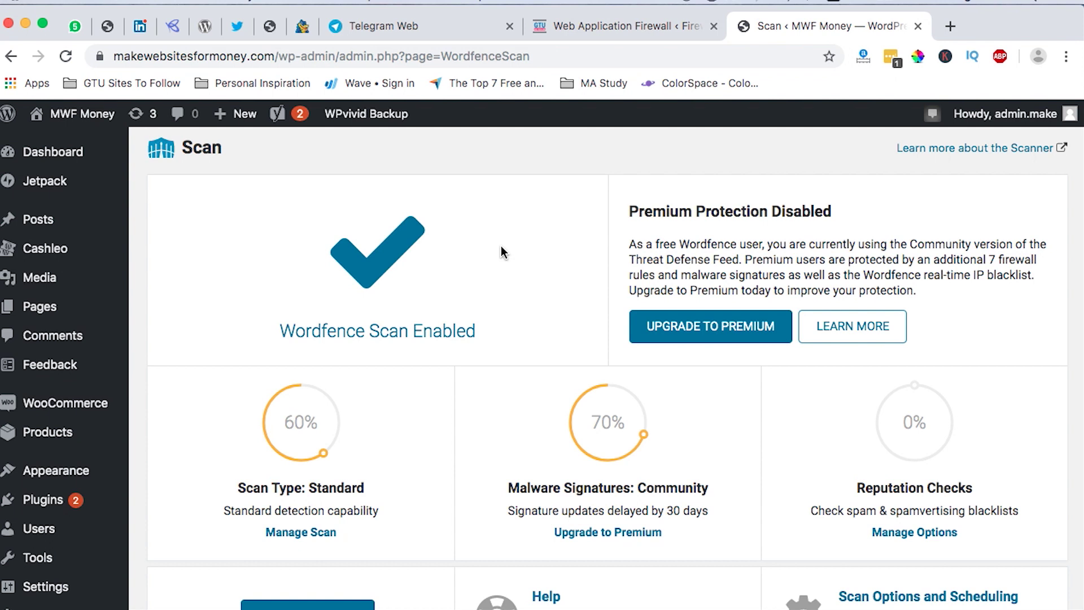
# Bring the Namecheap hosting security alert email to the front in Mail.
pyautogui.scroll(-6, 501, 247)
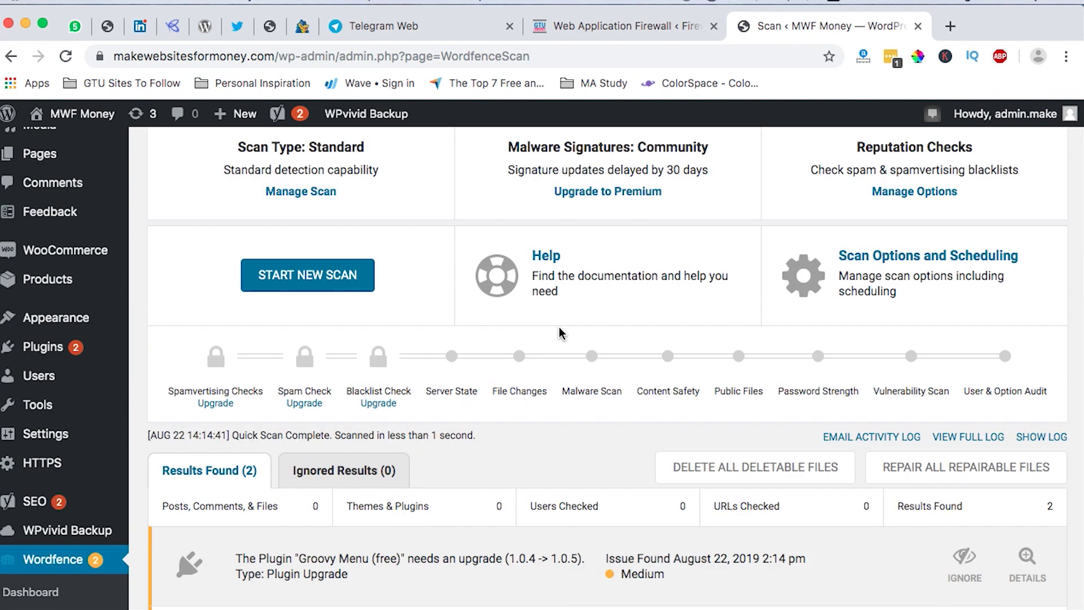
pyautogui.scroll(-1, 679, 382)
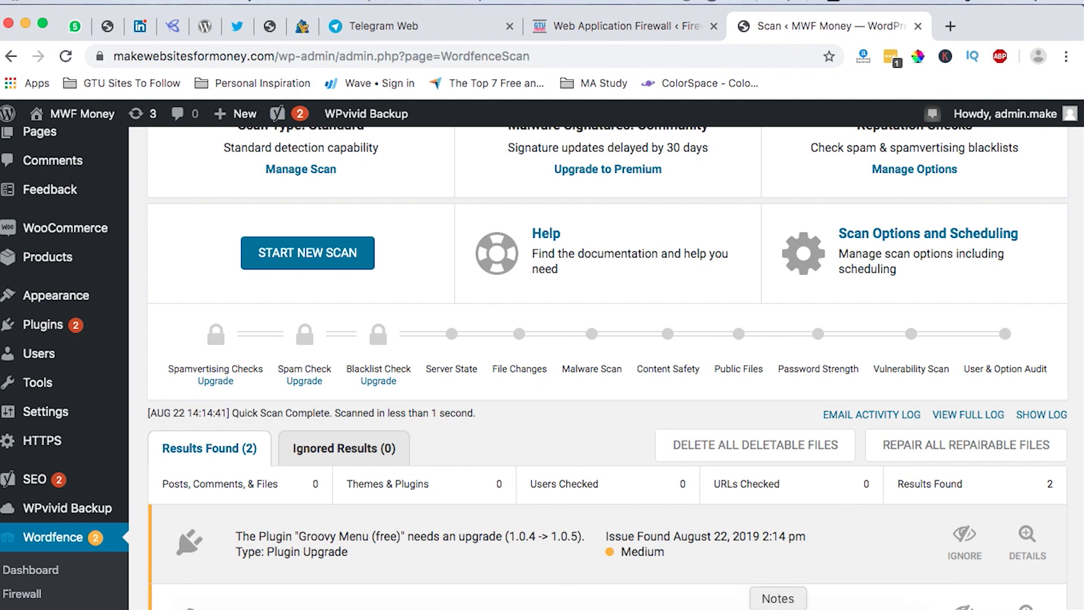
pyautogui.click(773, 609)
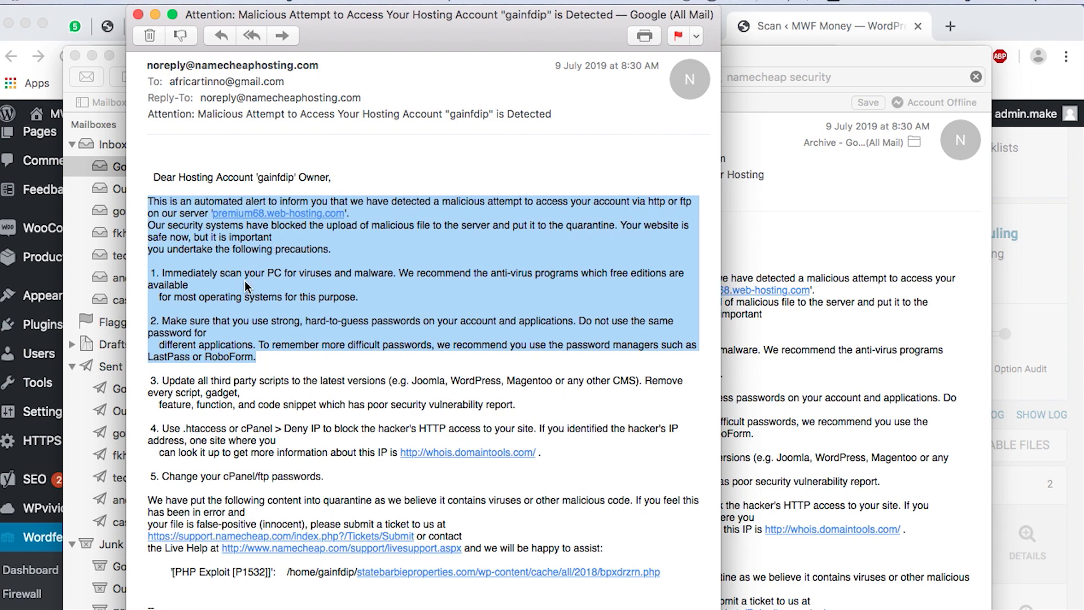
# Close the Namecheap alert message and minimize Mail to reveal the Wordfence scan results.
pyautogui.click(138, 15)
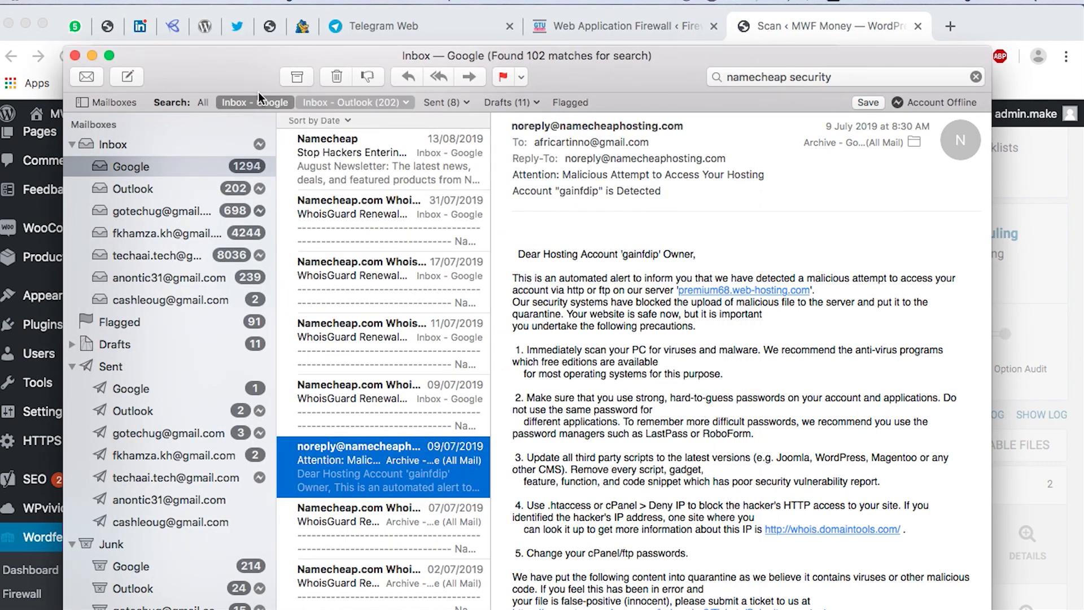
pyautogui.click(92, 55)
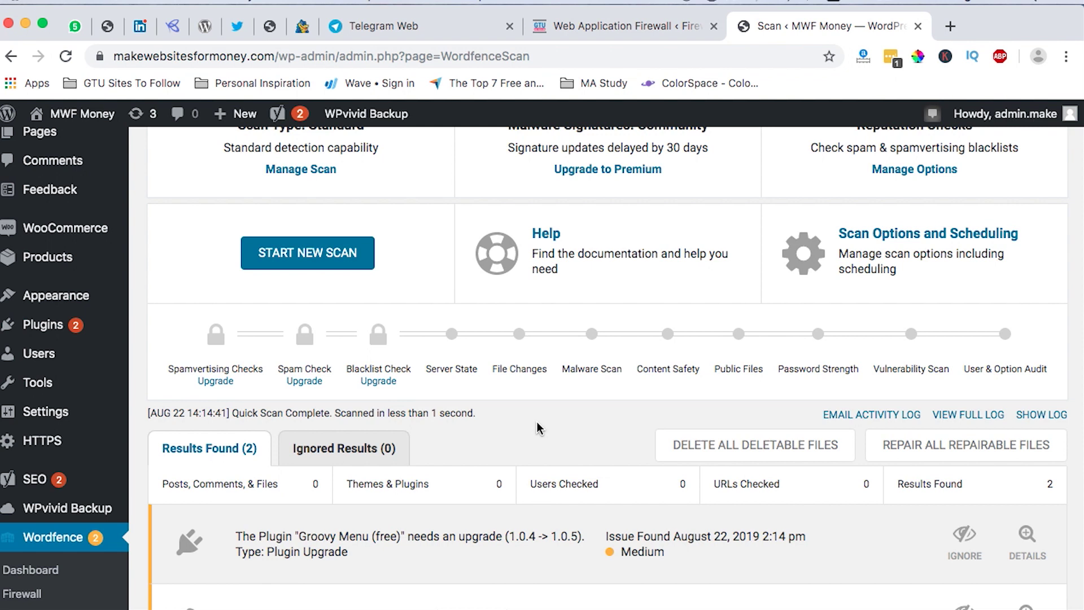
# Open Manage Scan under Scan Type: Standard to reach the Scanner Options page.
pyautogui.scroll(1, 583, 418)
pyautogui.scroll(-4, 585, 421)
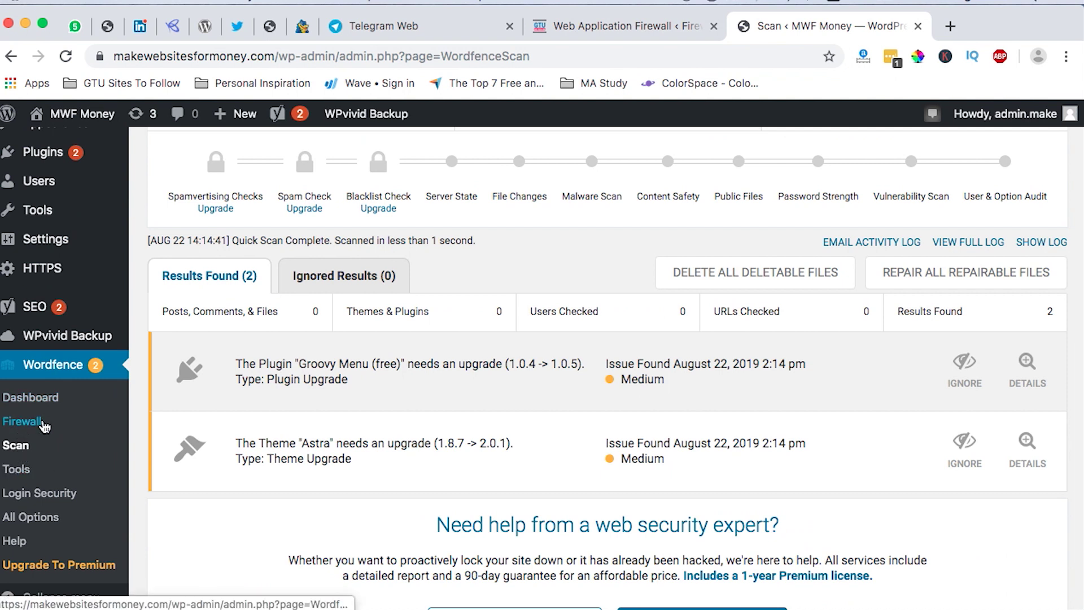
pyautogui.scroll(3, 411, 365)
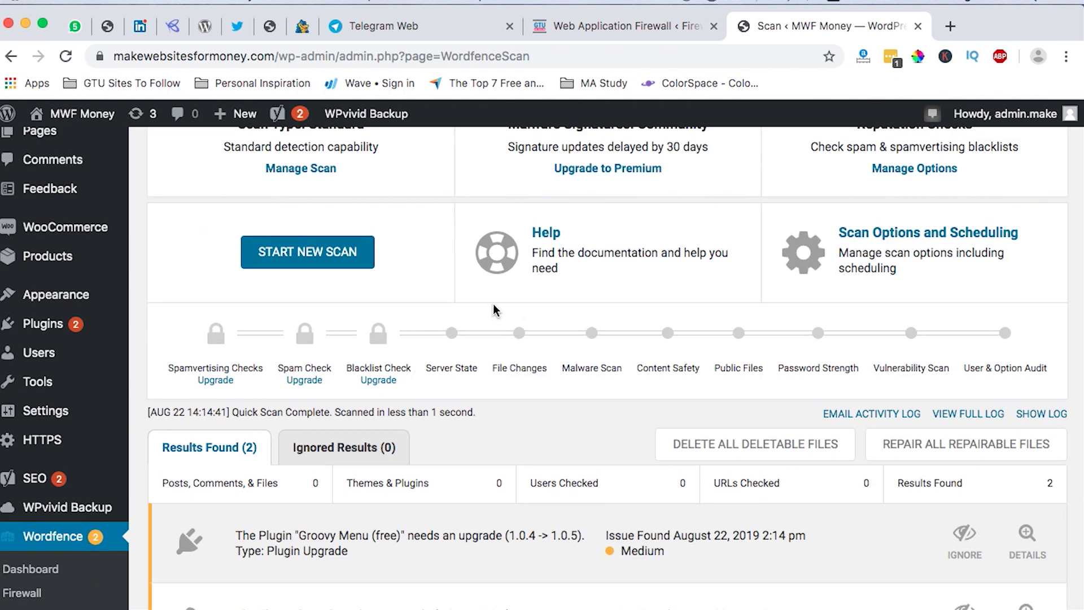
pyautogui.scroll(4, 399, 249)
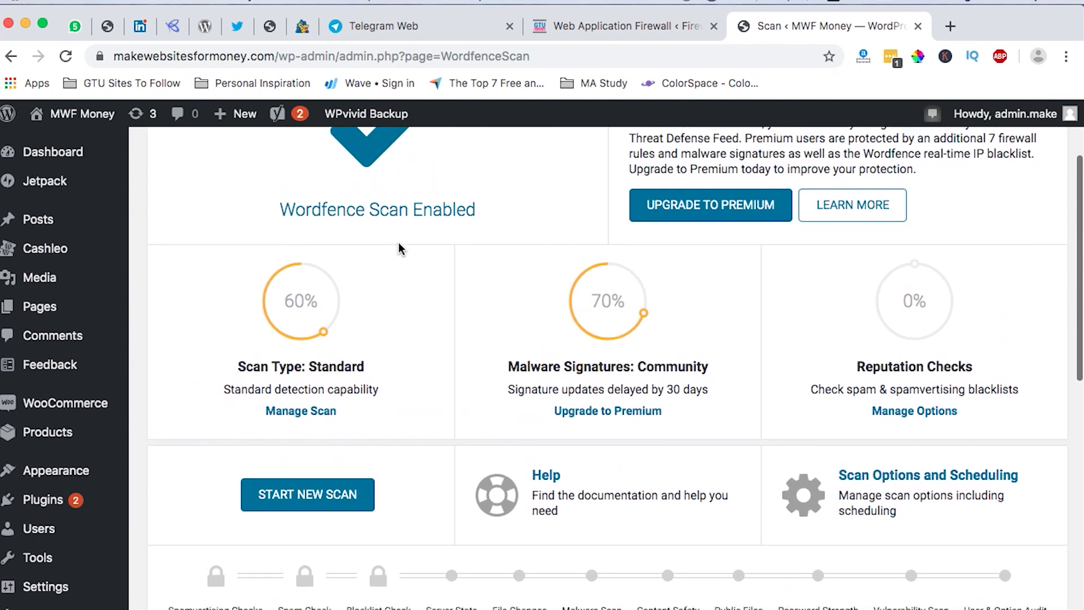
pyautogui.scroll(-1, 399, 249)
pyautogui.scroll(2, 399, 249)
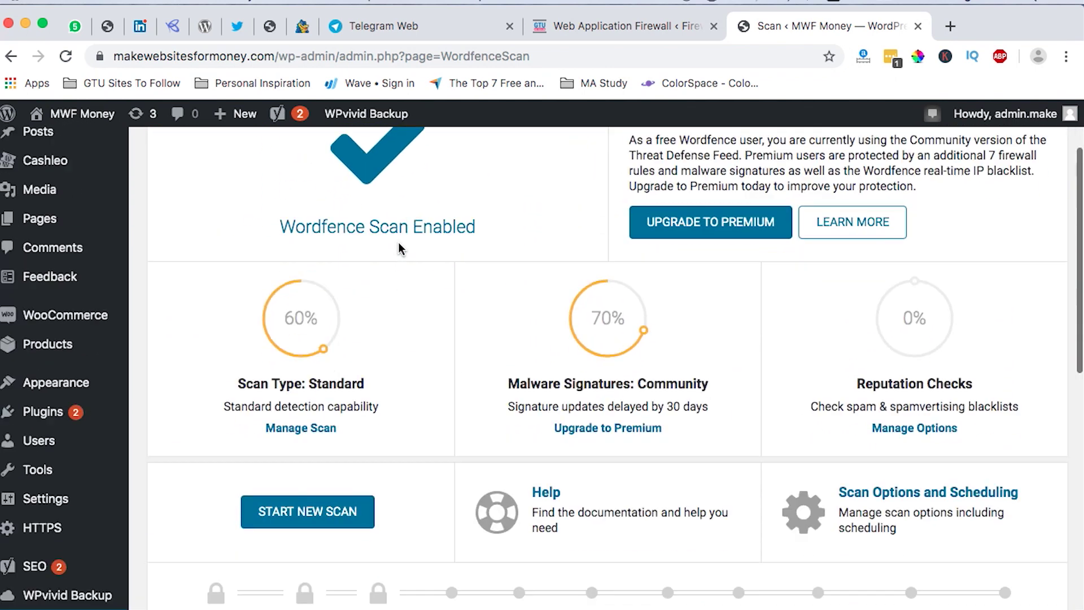
pyautogui.scroll(-1, 399, 249)
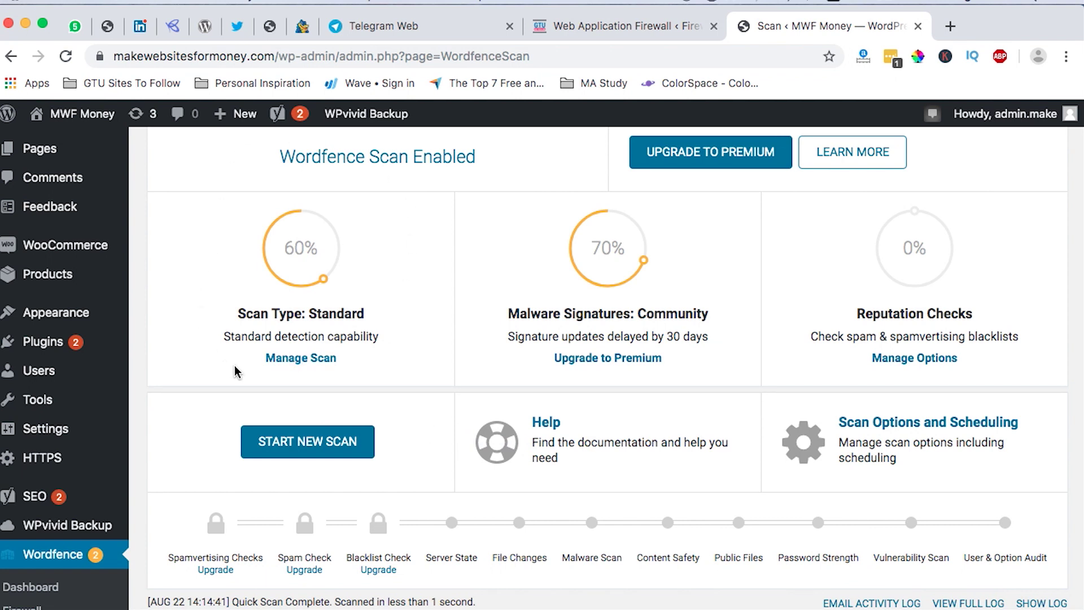
pyautogui.click(297, 359)
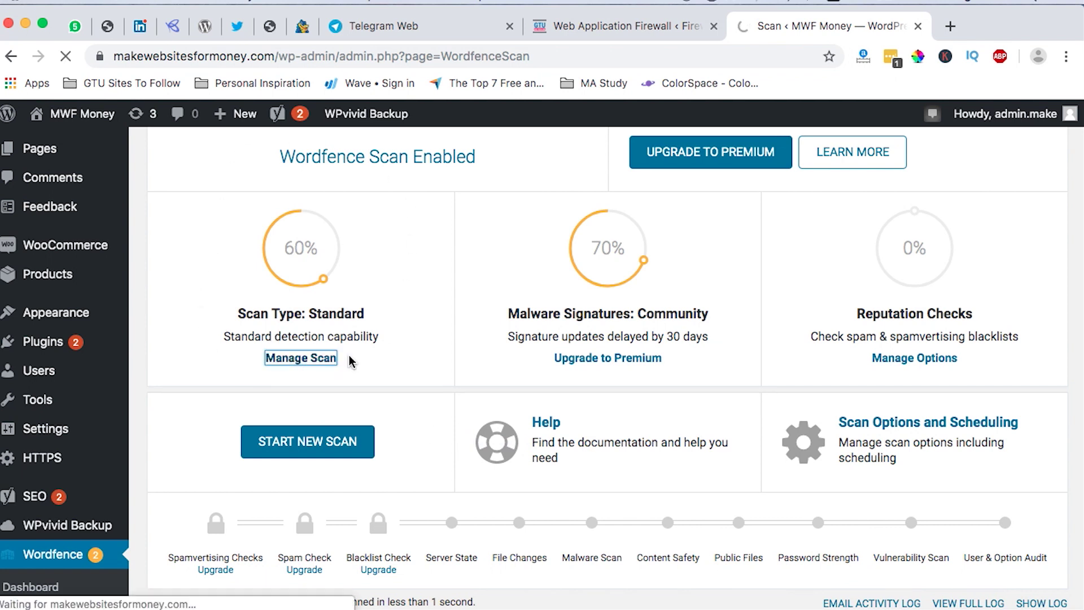
pyautogui.scroll(-5, 411, 375)
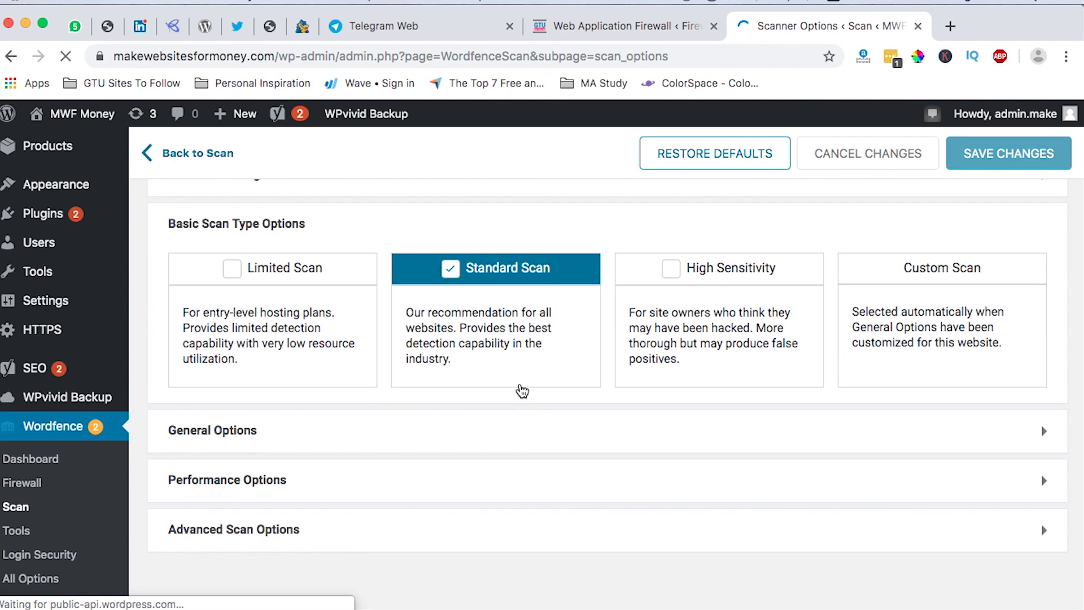
pyautogui.scroll(1, 522, 391)
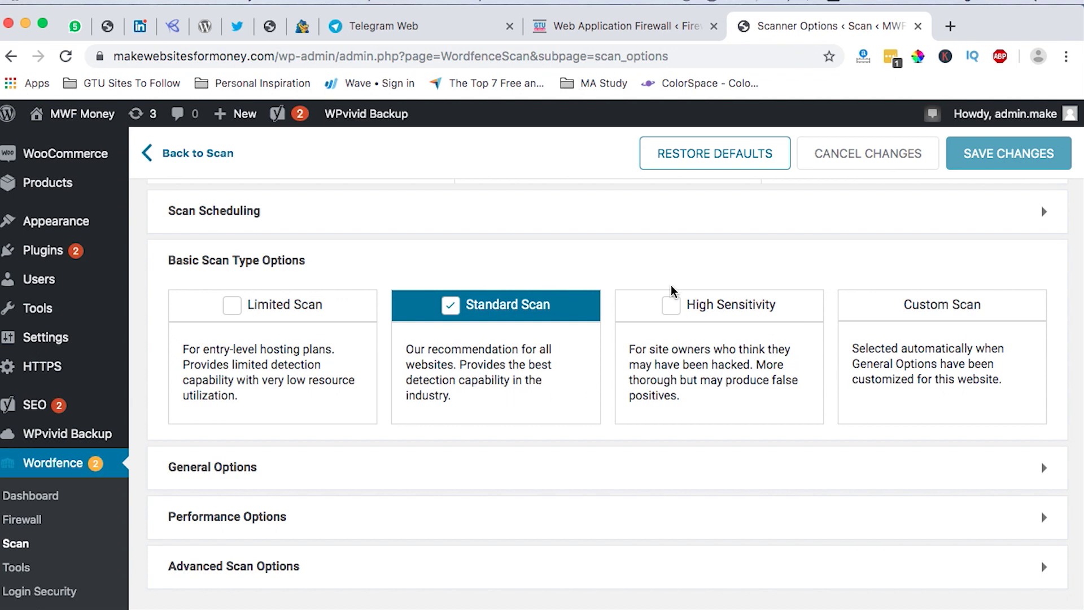
# Review every General Options scan check, theme and plugin comparisons left off, then go back to Scan.
pyautogui.click(378, 461)
pyautogui.scroll(-10, 602, 468)
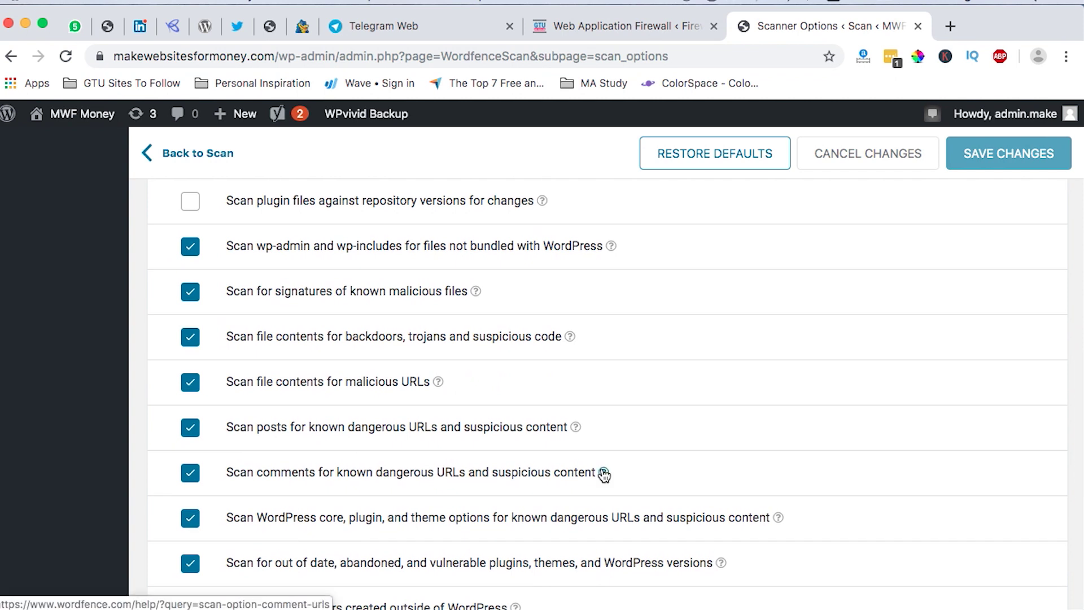
pyautogui.scroll(5, 603, 474)
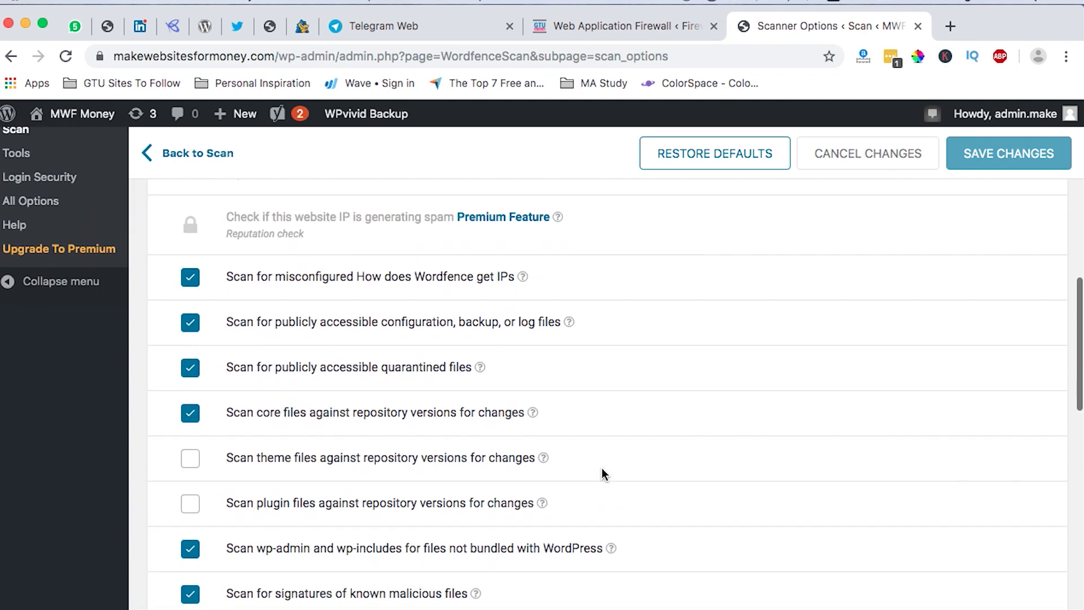
pyautogui.scroll(1, 550, 418)
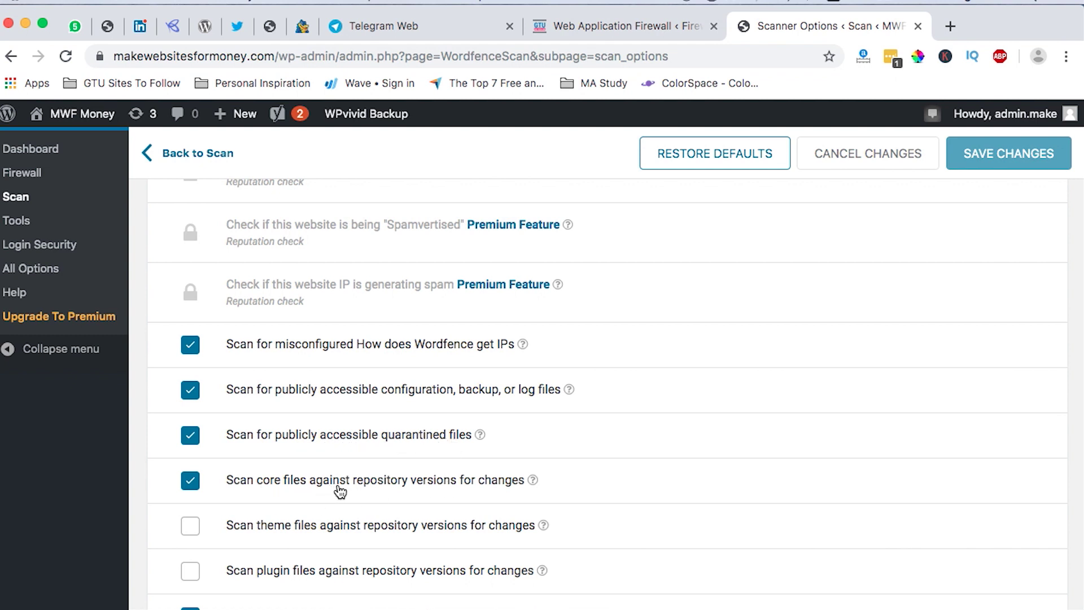
pyautogui.scroll(-3, 401, 493)
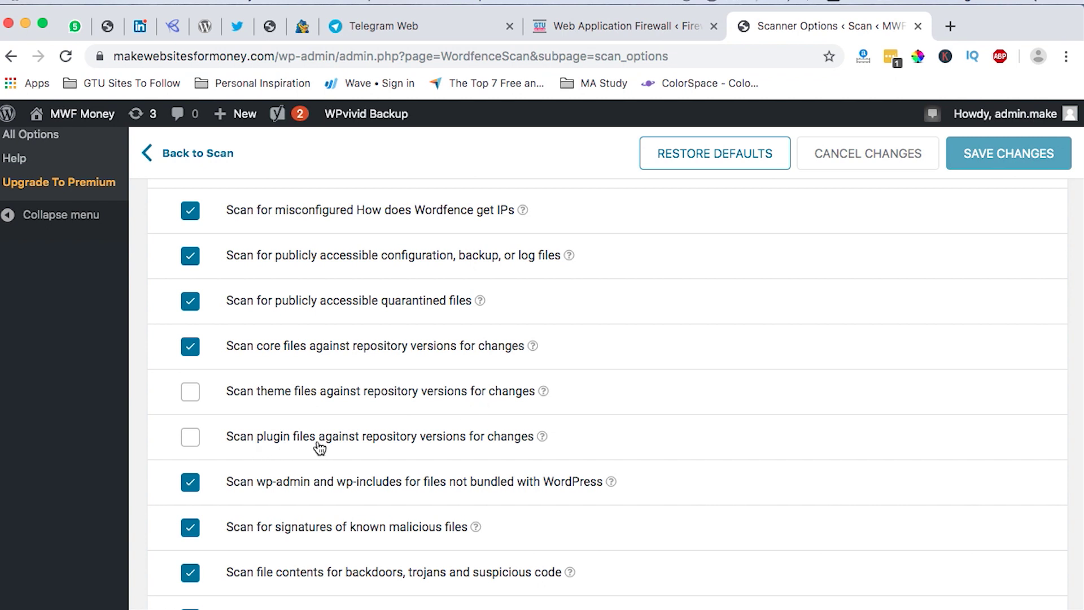
pyautogui.scroll(-3, 451, 449)
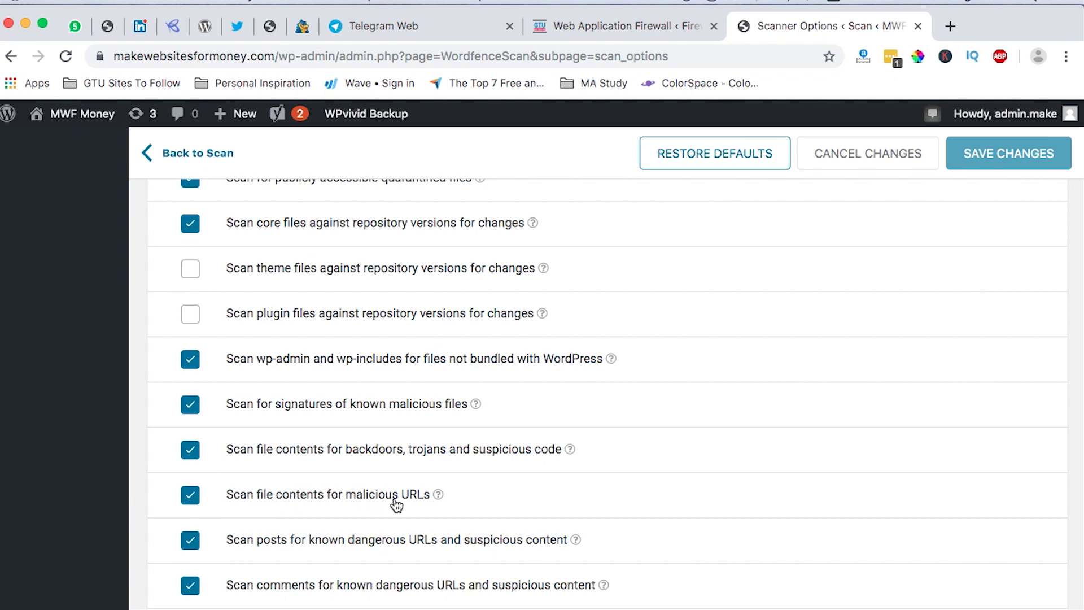
pyautogui.scroll(-3, 397, 504)
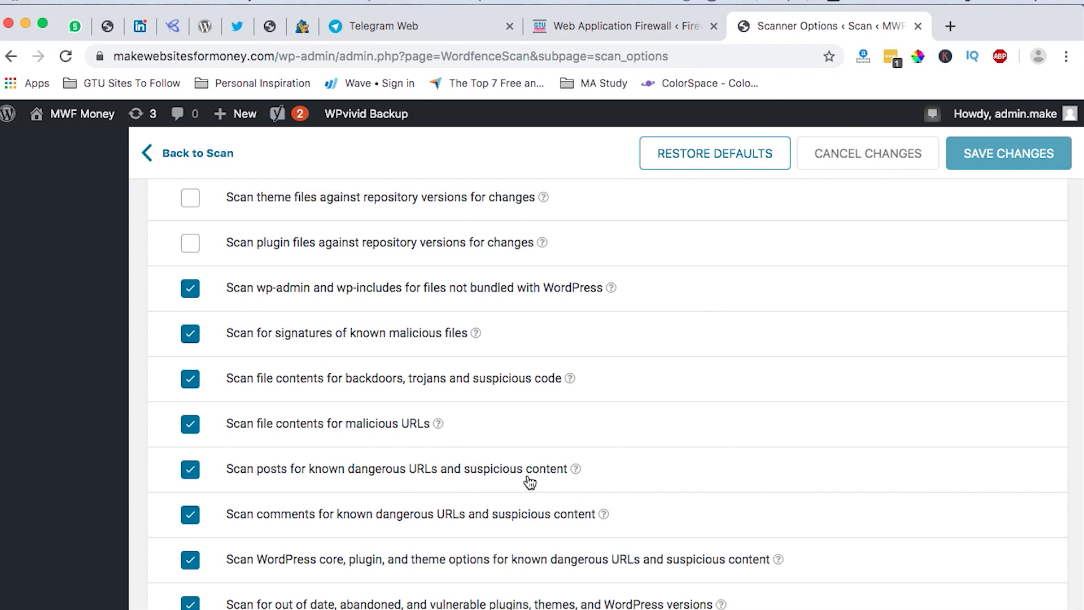
pyautogui.scroll(-5, 527, 481)
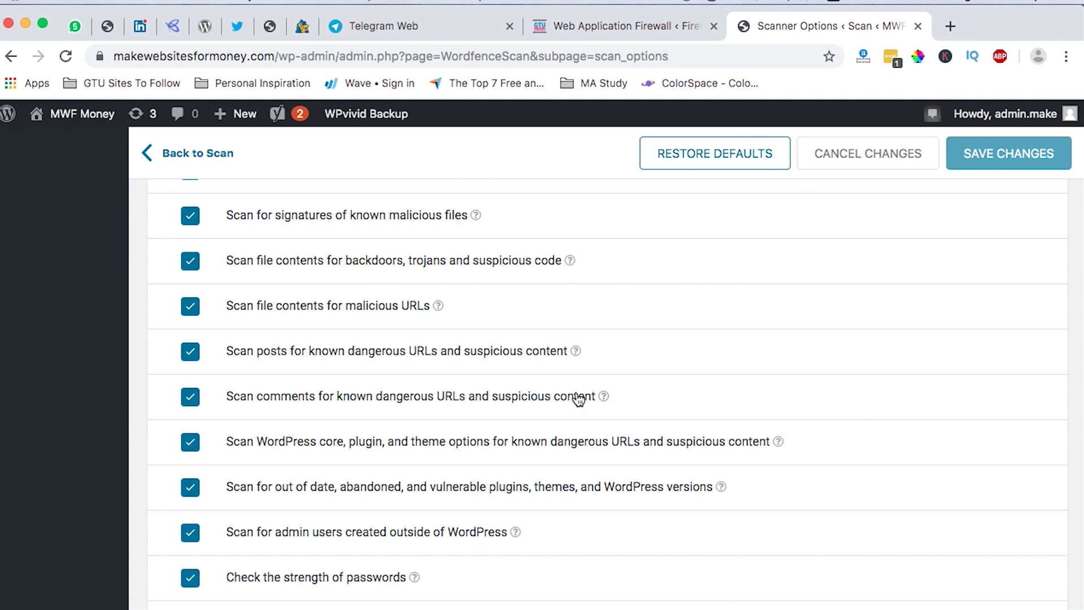
pyautogui.scroll(-7, 577, 398)
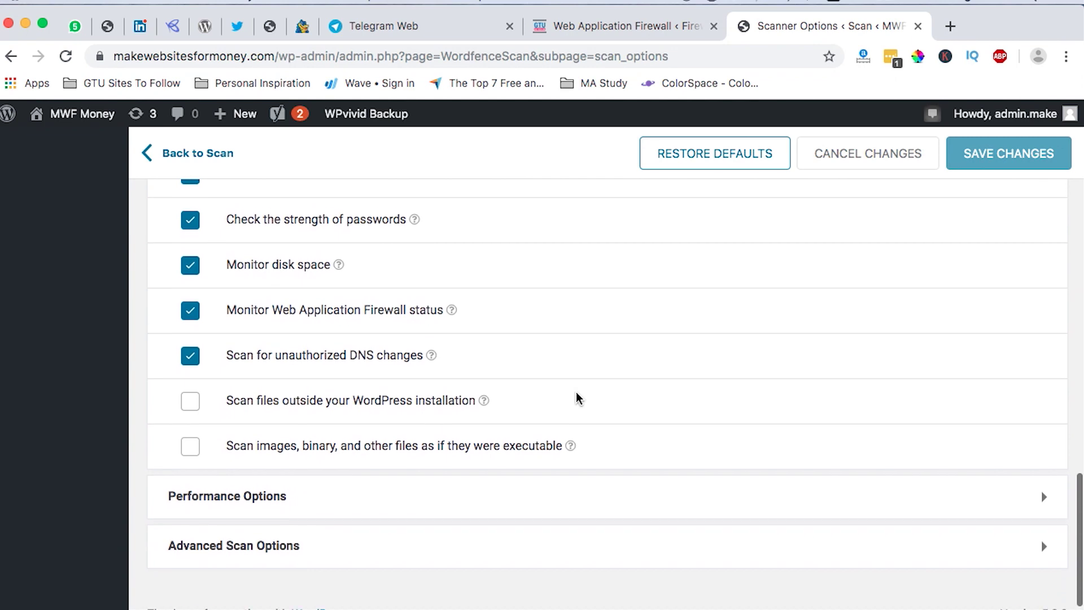
pyautogui.scroll(15, 576, 391)
pyautogui.scroll(-8, 576, 392)
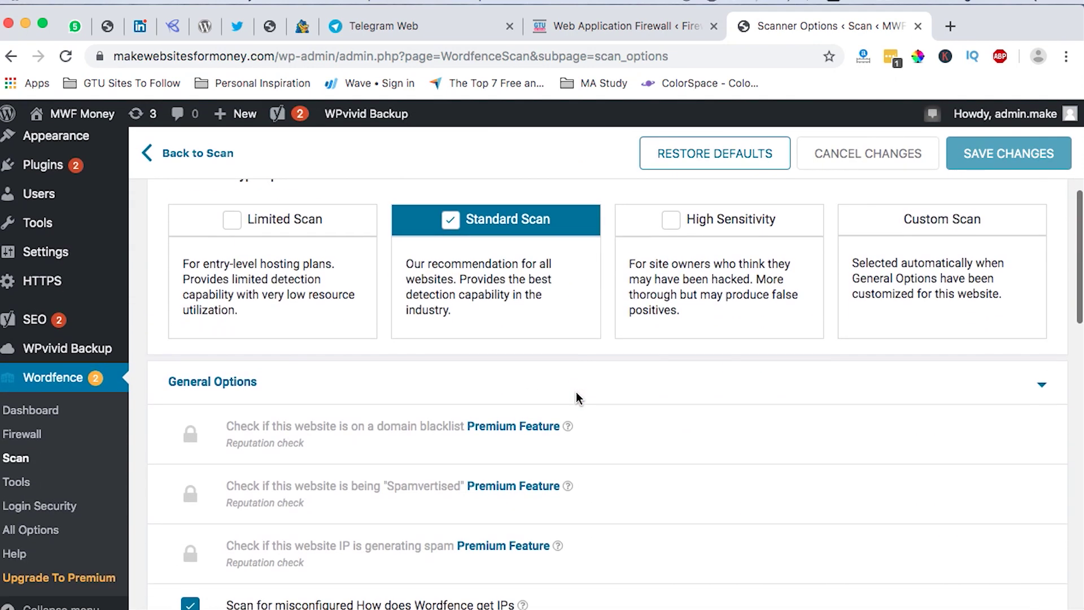
pyautogui.scroll(-7, 578, 399)
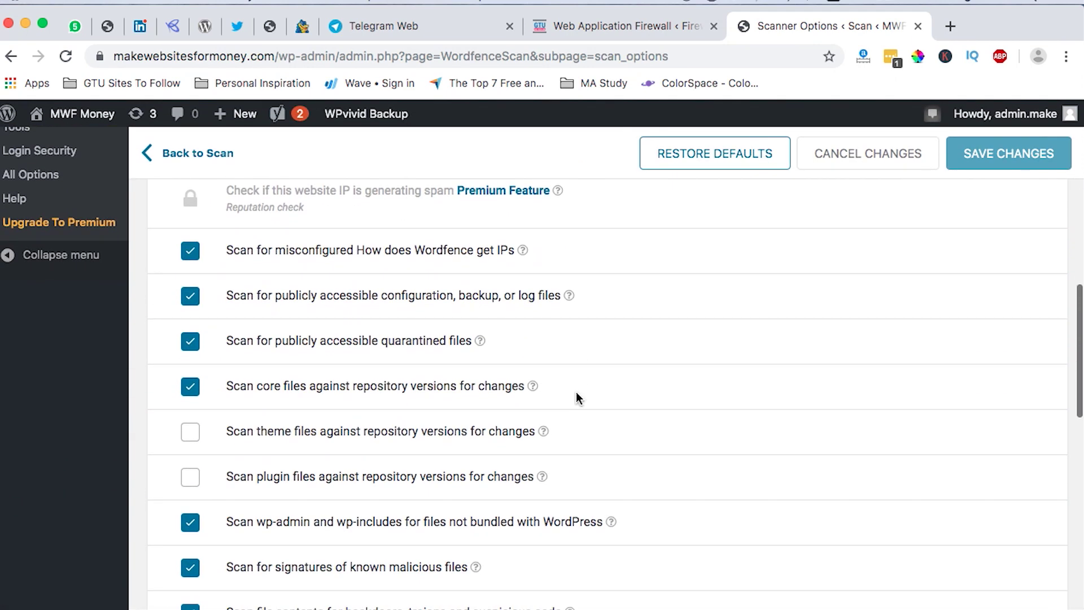
pyautogui.scroll(8, 578, 399)
pyautogui.scroll(6, 577, 395)
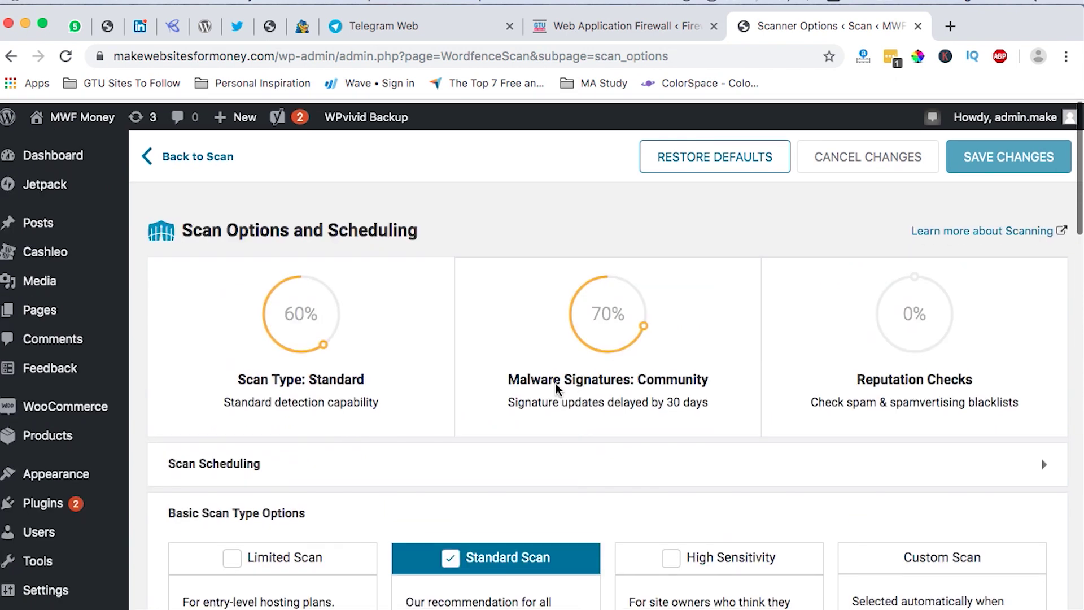
pyautogui.click(184, 154)
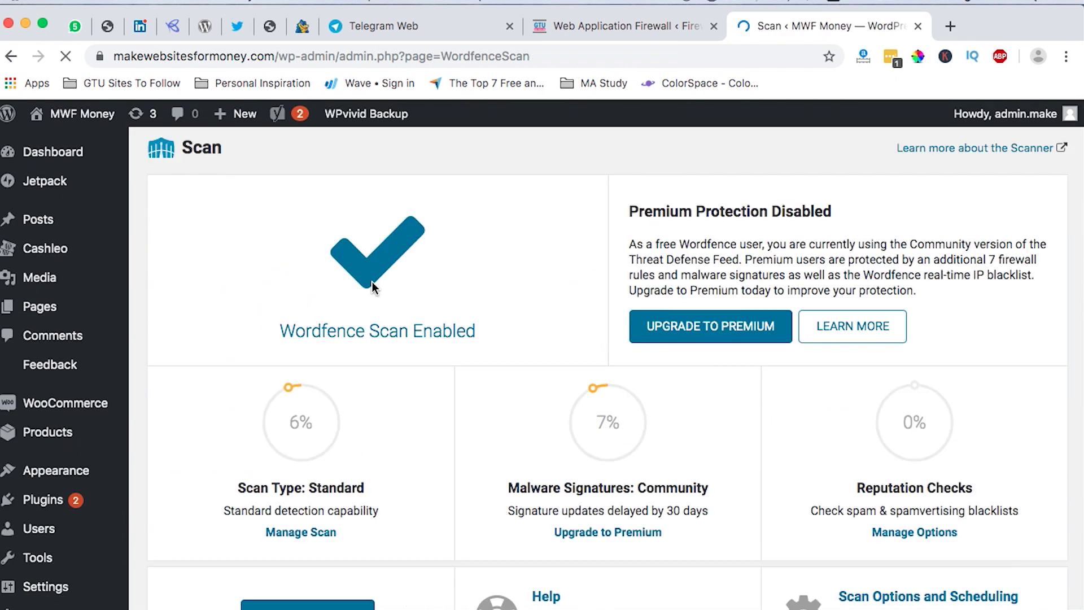
# Start a new Wordfence scan and let it finish with Groovy Menu and Astra upgrade issues.
pyautogui.scroll(-3, 374, 367)
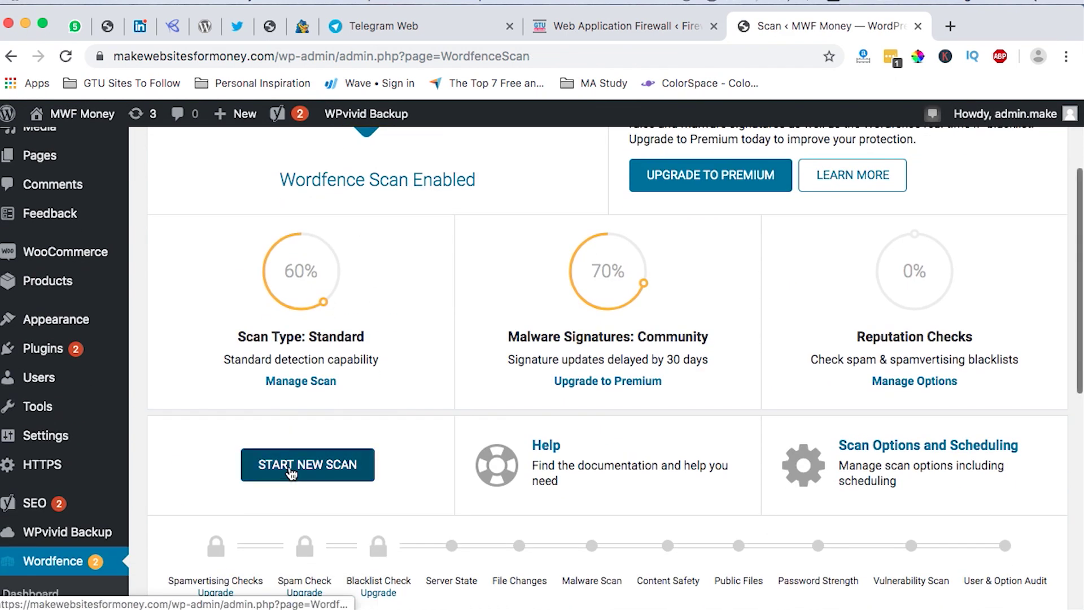
pyautogui.click(291, 472)
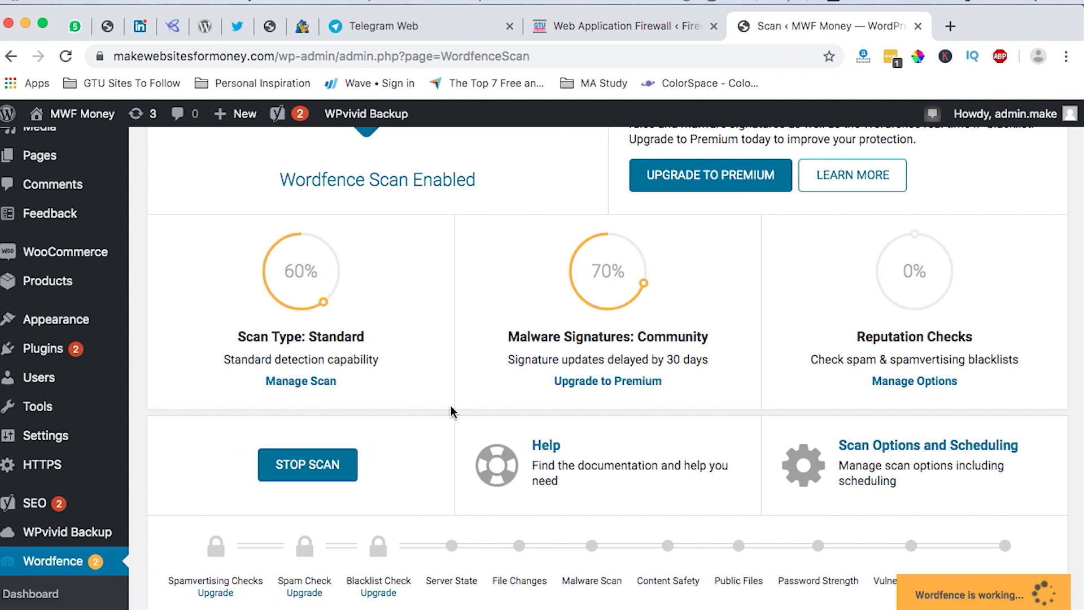
pyautogui.scroll(-5, 452, 412)
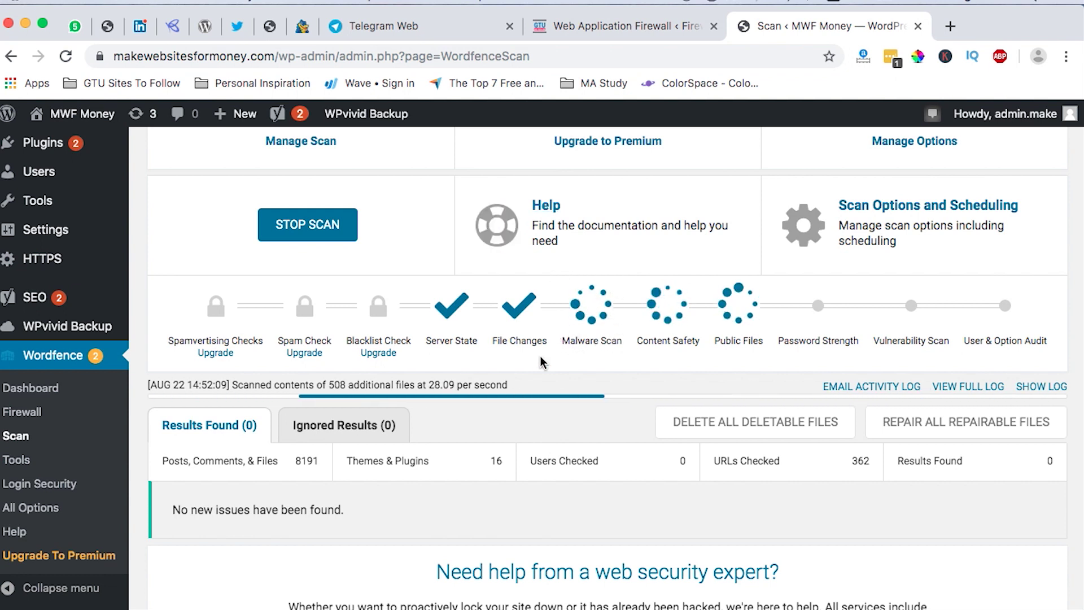
pyautogui.scroll(-2, 459, 469)
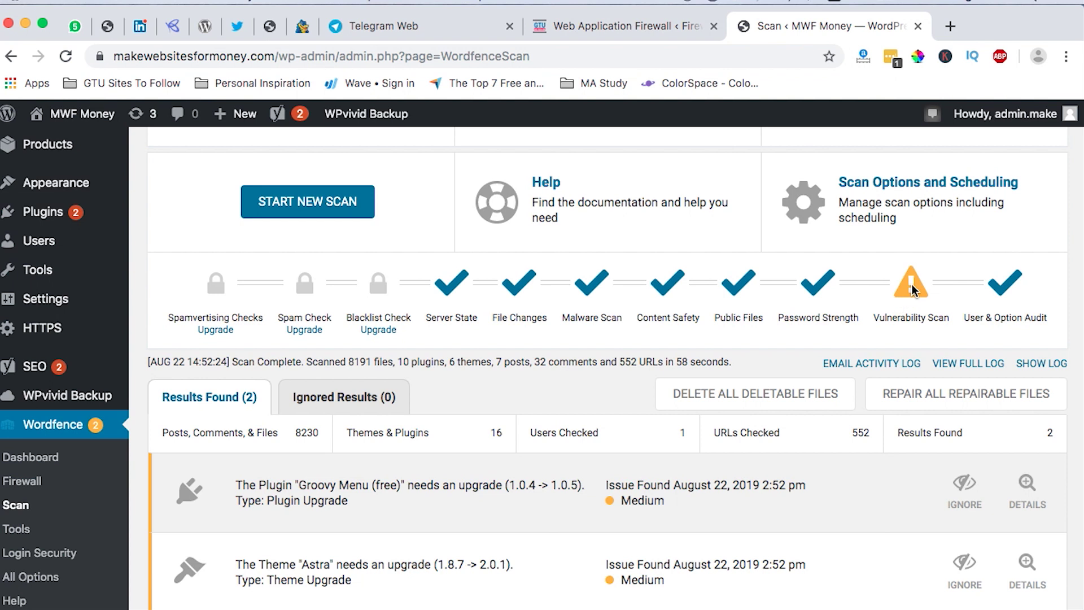
# Show details for the Groovy Menu plugin issue and the Astra theme issue (1.8.7, 2.0.1 available).
pyautogui.scroll(-3, 408, 451)
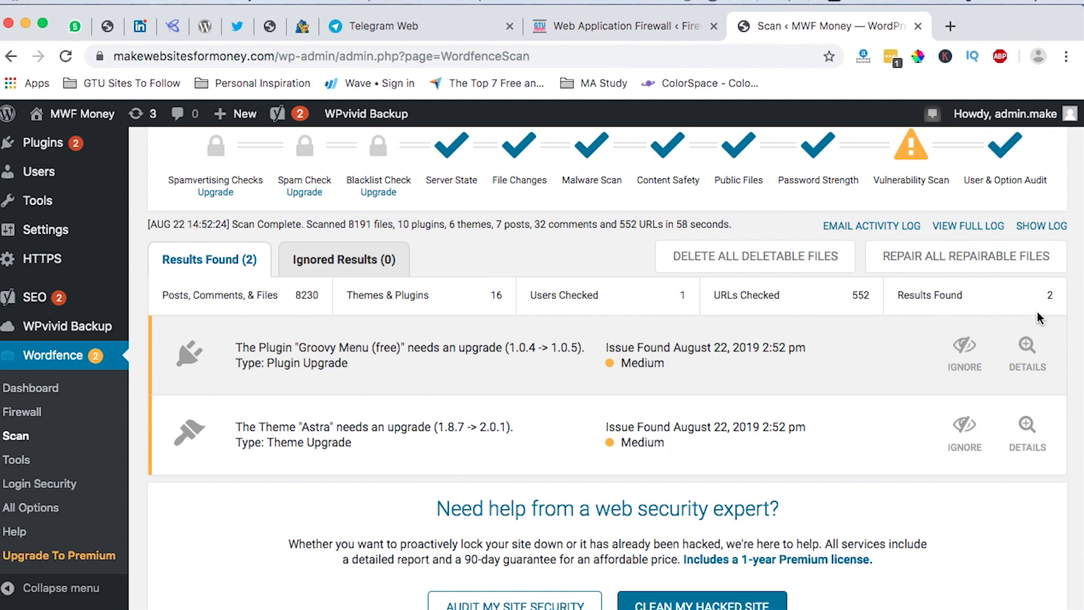
pyautogui.click(1026, 348)
pyautogui.scroll(-3, 271, 515)
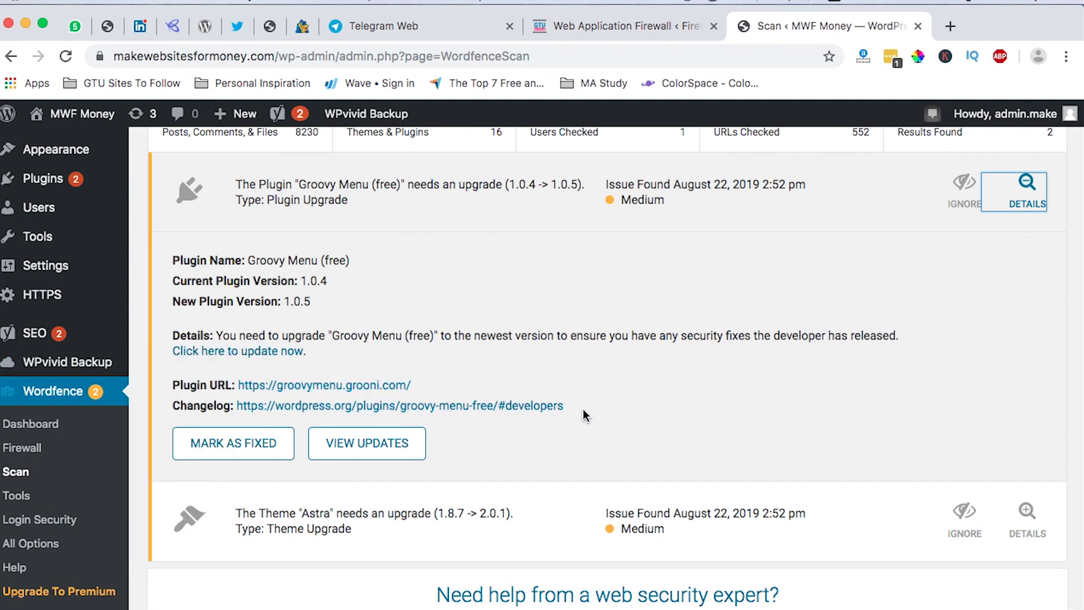
pyautogui.scroll(1, 582, 408)
pyautogui.scroll(-4, 582, 412)
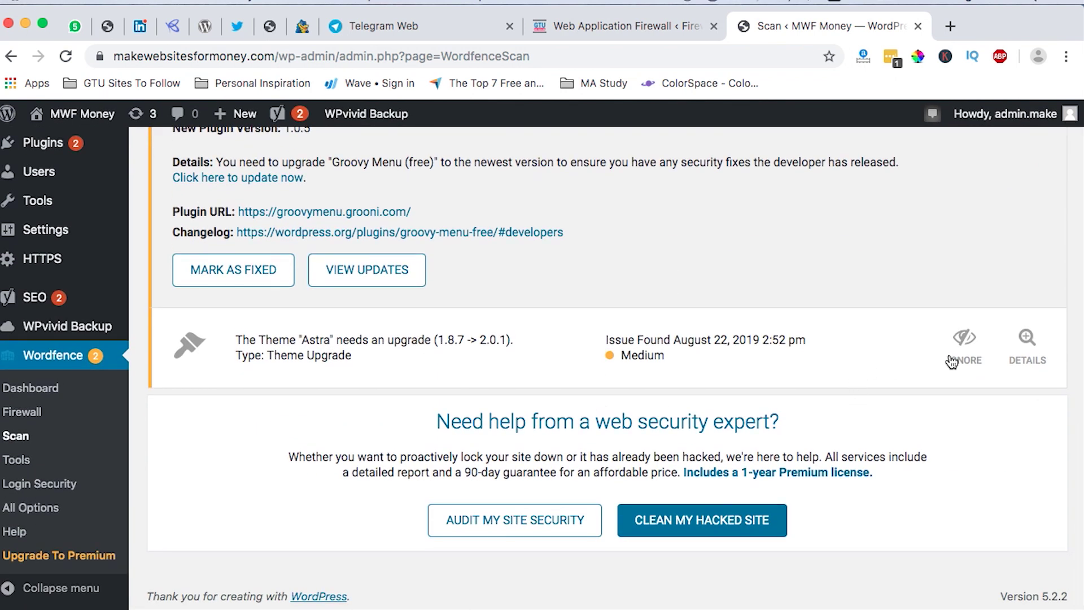
pyautogui.click(1023, 348)
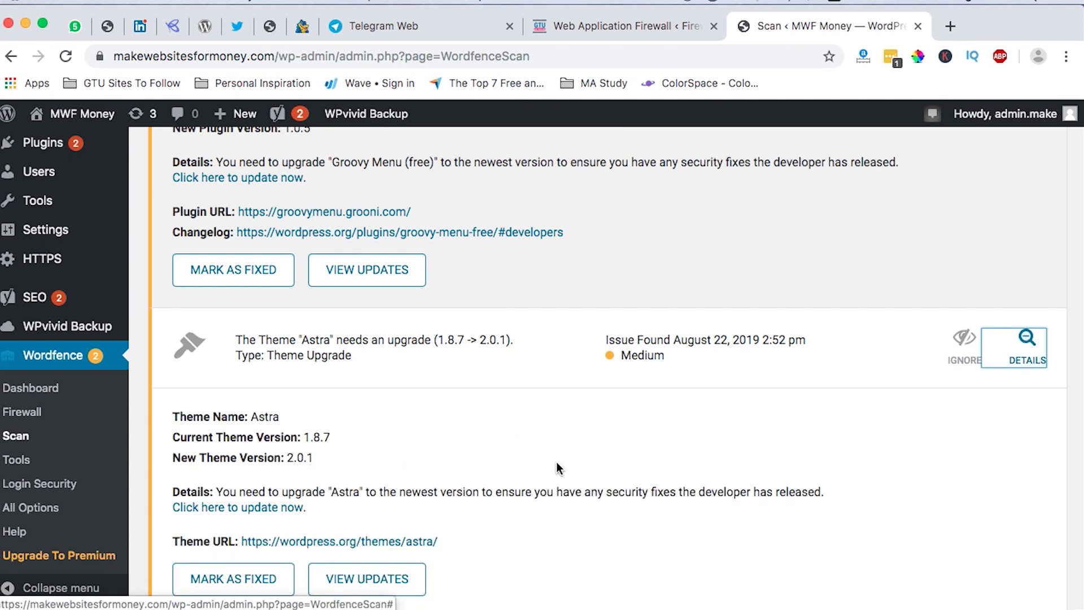
pyautogui.scroll(-3, 556, 461)
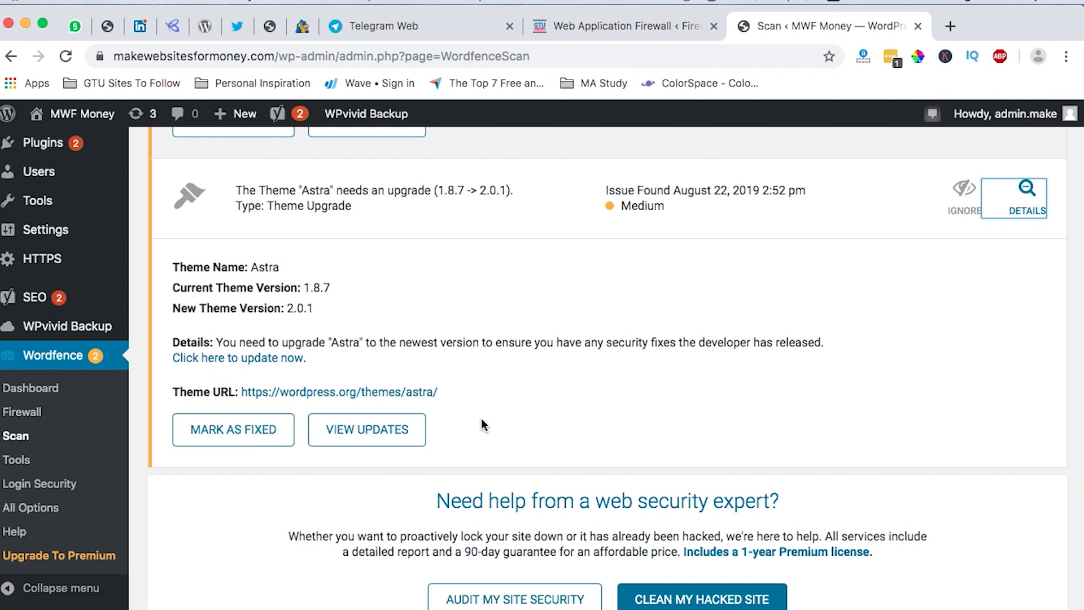
pyautogui.scroll(1, 483, 424)
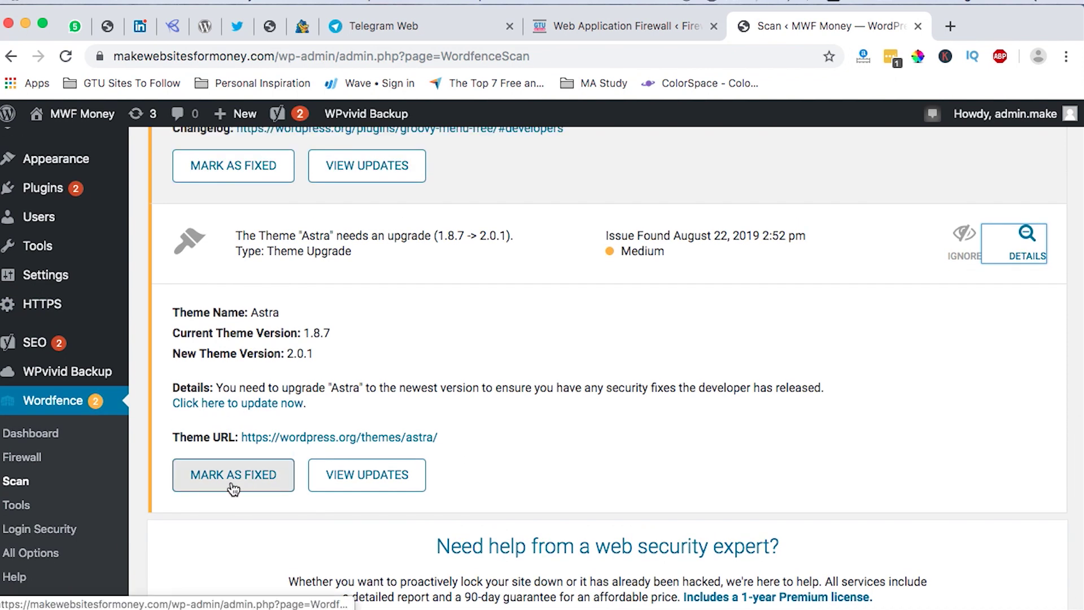
# Mark the Astra theme upgrade issue as fixed in the scan results.
pyautogui.click(233, 486)
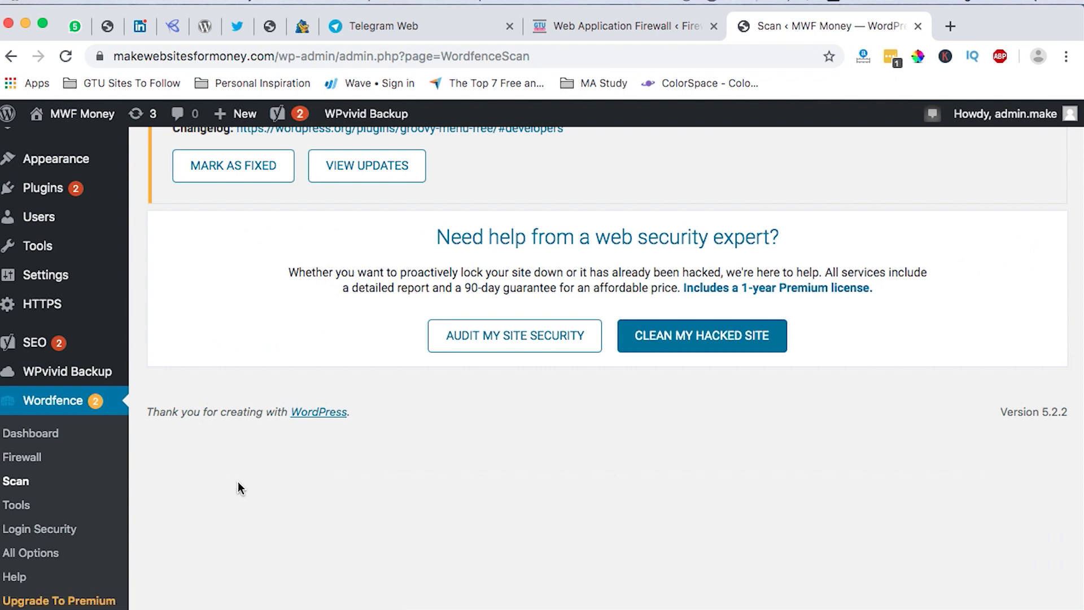
pyautogui.scroll(3, 313, 343)
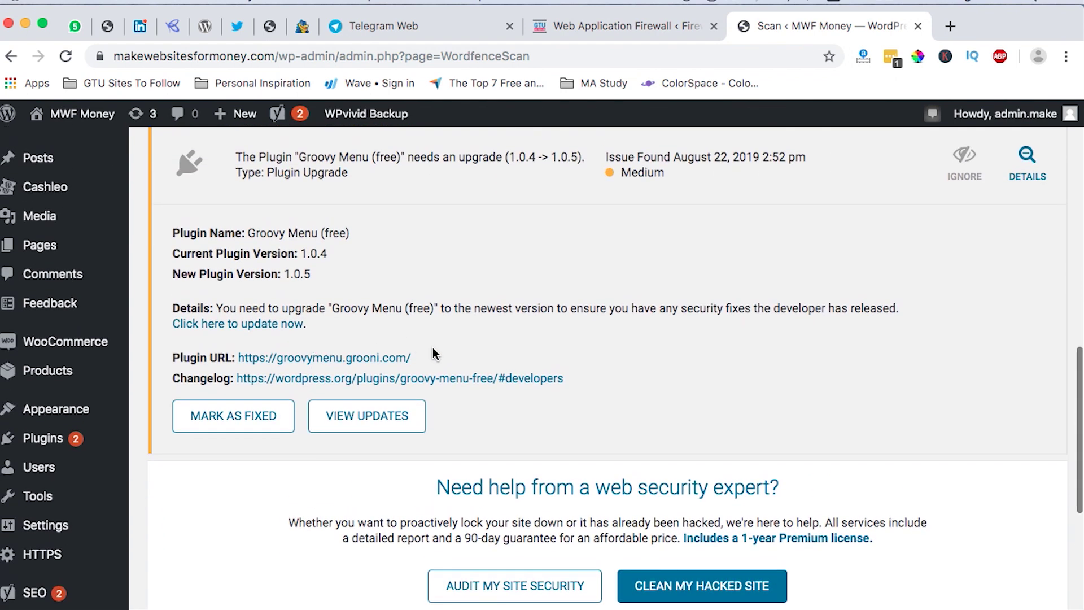
pyautogui.scroll(2, 497, 391)
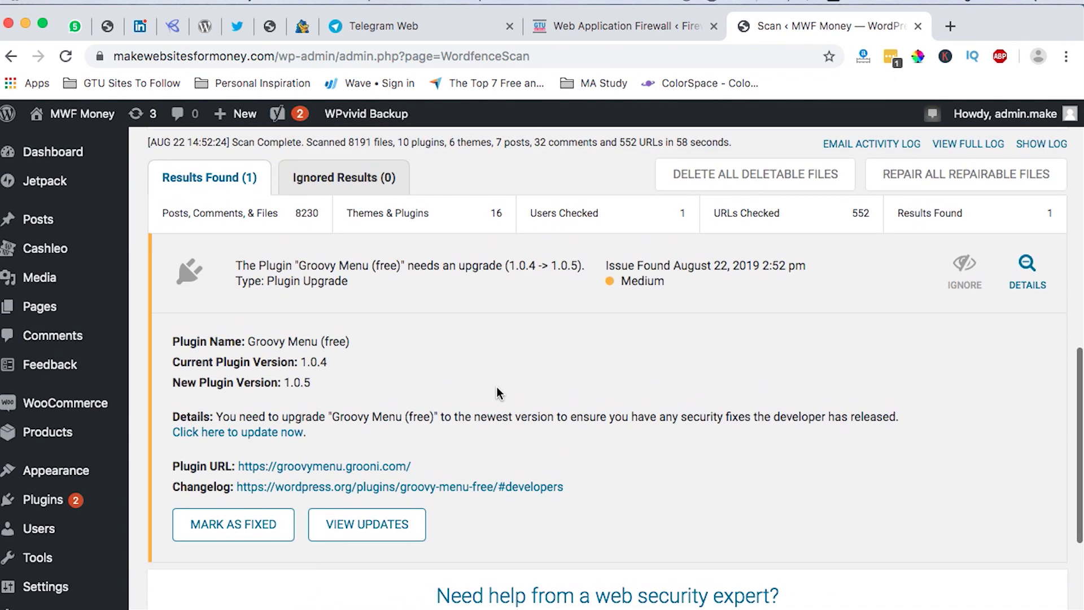
# Review the details of the remaining Groovy Menu plugin issue (1.0.4 to 1.0.5 upgrade).
pyautogui.click(1028, 264)
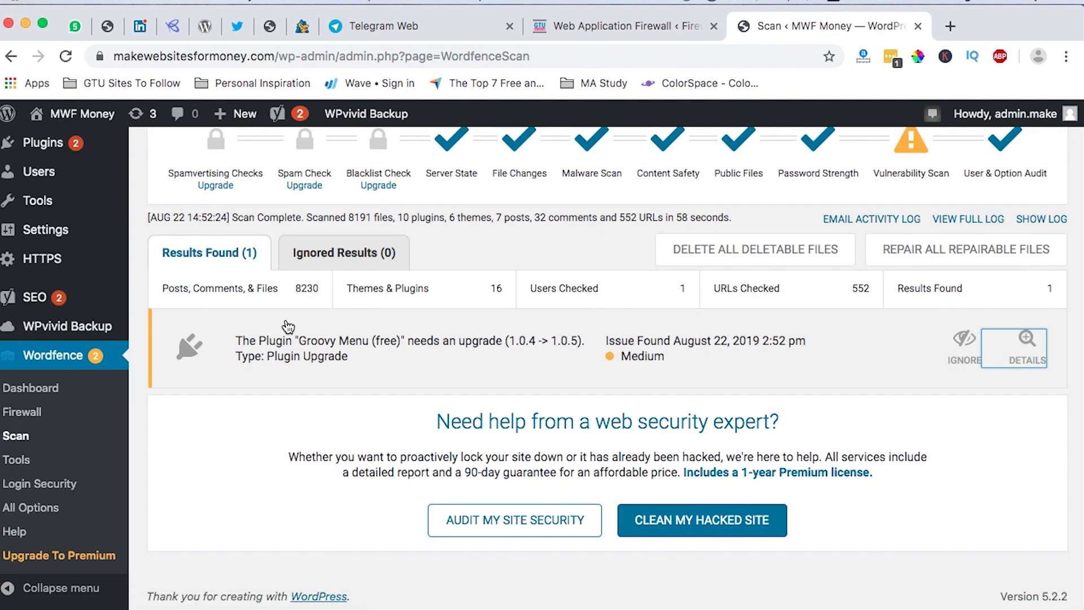
pyautogui.click(1025, 339)
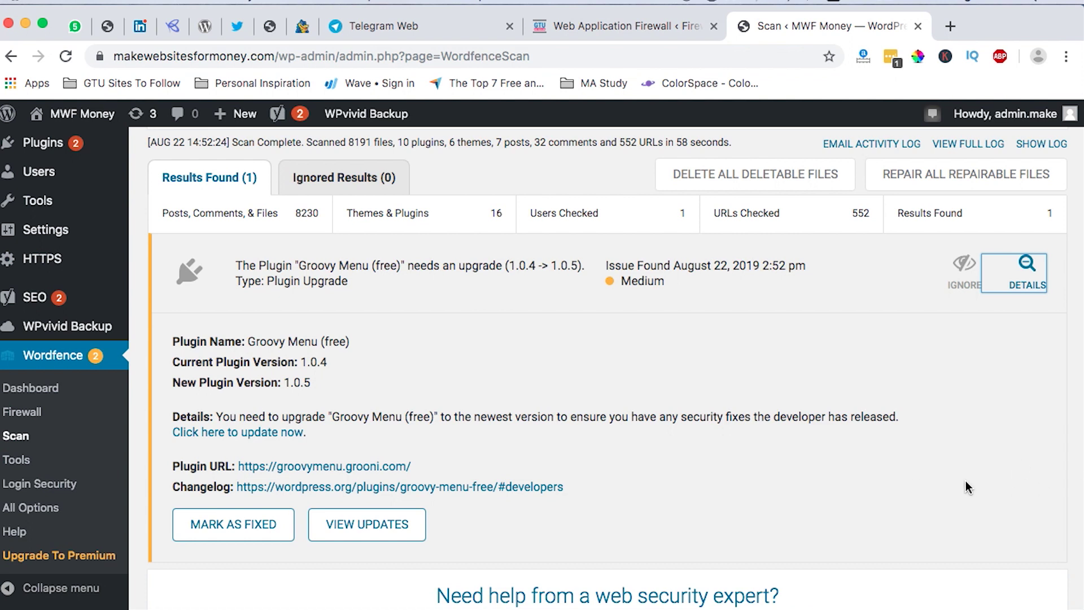
pyautogui.scroll(3, 965, 481)
pyautogui.scroll(-1, 966, 481)
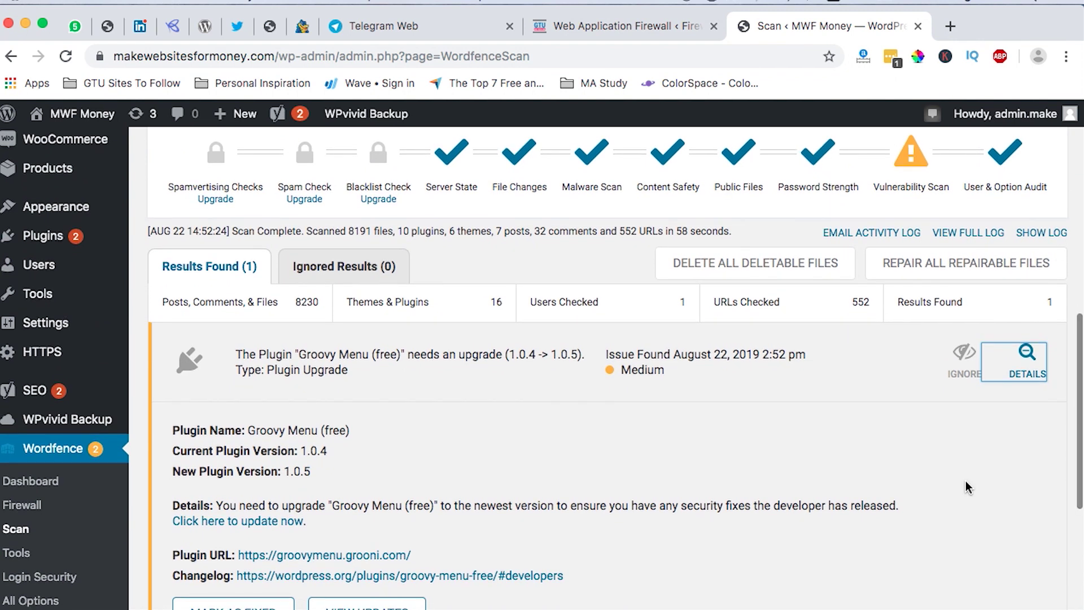
pyautogui.scroll(-4, 966, 481)
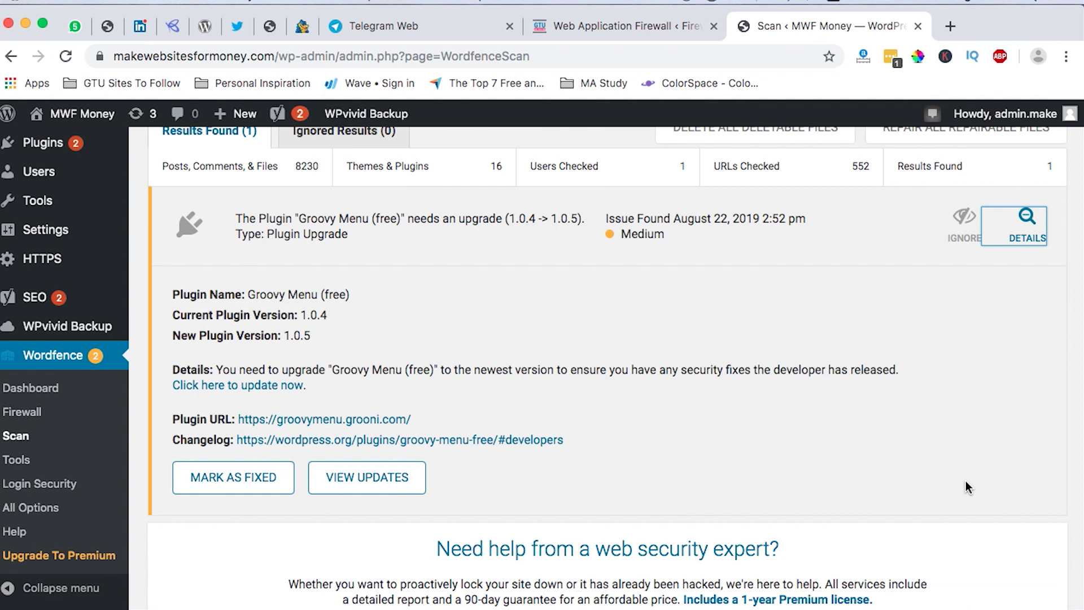
pyautogui.scroll(3, 966, 482)
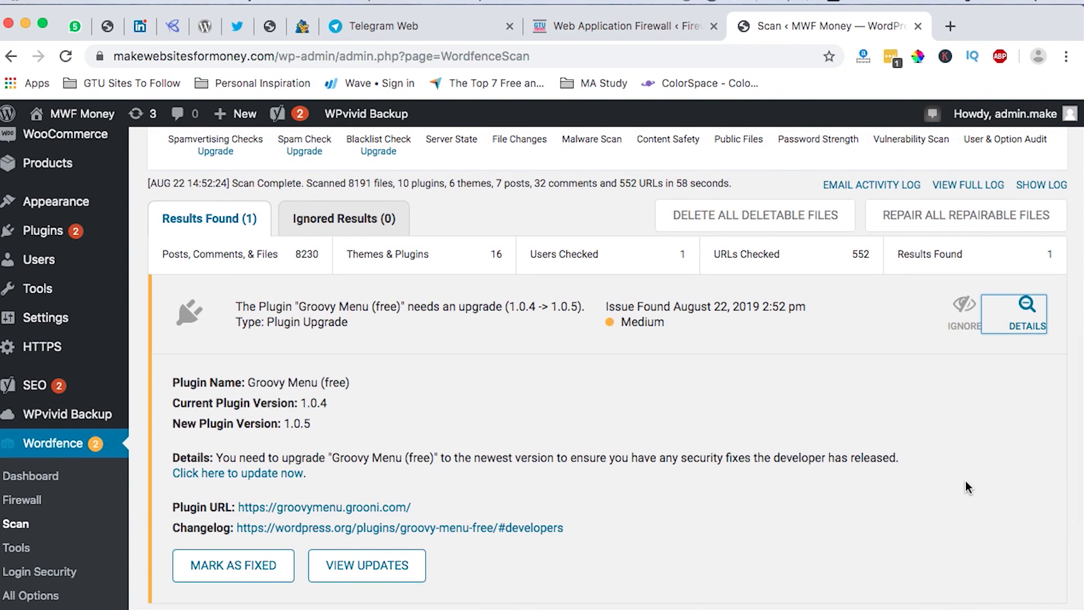
pyautogui.scroll(-2, 966, 481)
pyautogui.scroll(1, 965, 481)
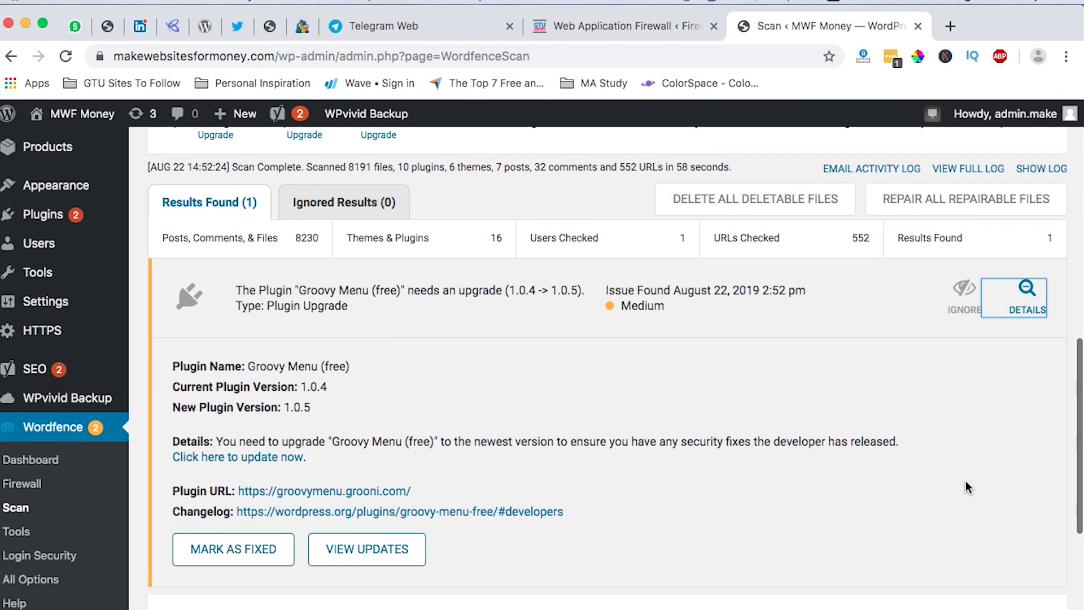
pyautogui.scroll(-3, 965, 481)
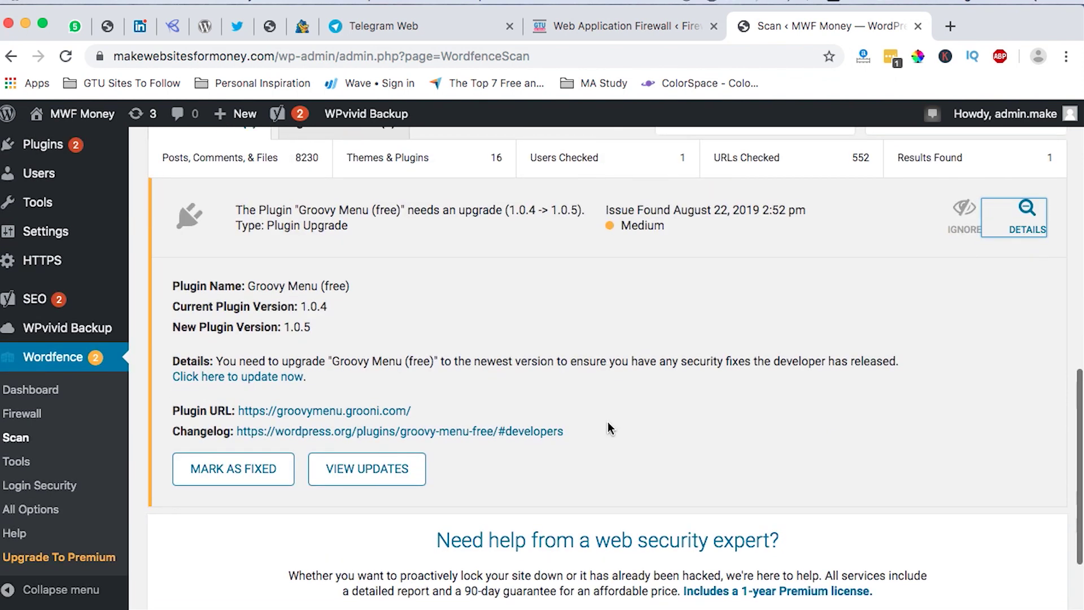
pyautogui.click(17, 462)
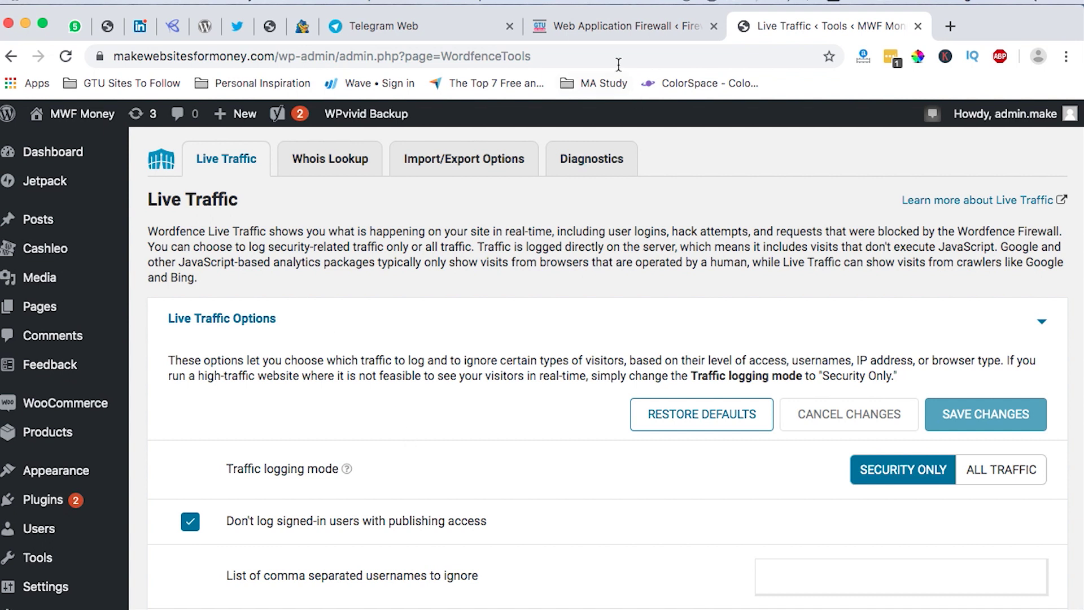
# Open Wordfence Tools on the gotechug.com site.
pyautogui.click(604, 25)
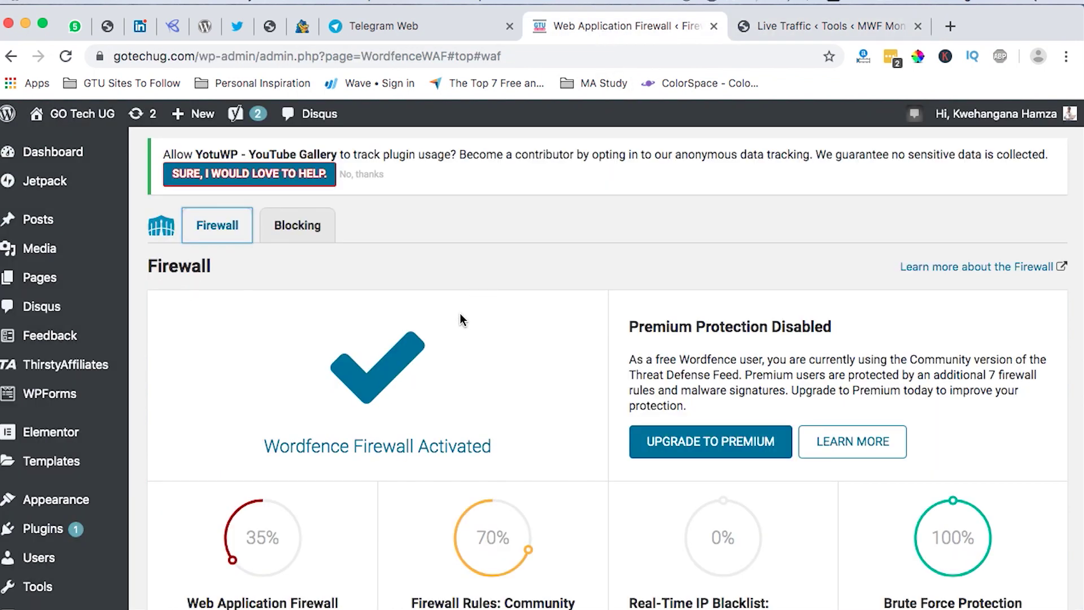
pyautogui.scroll(-10, 459, 313)
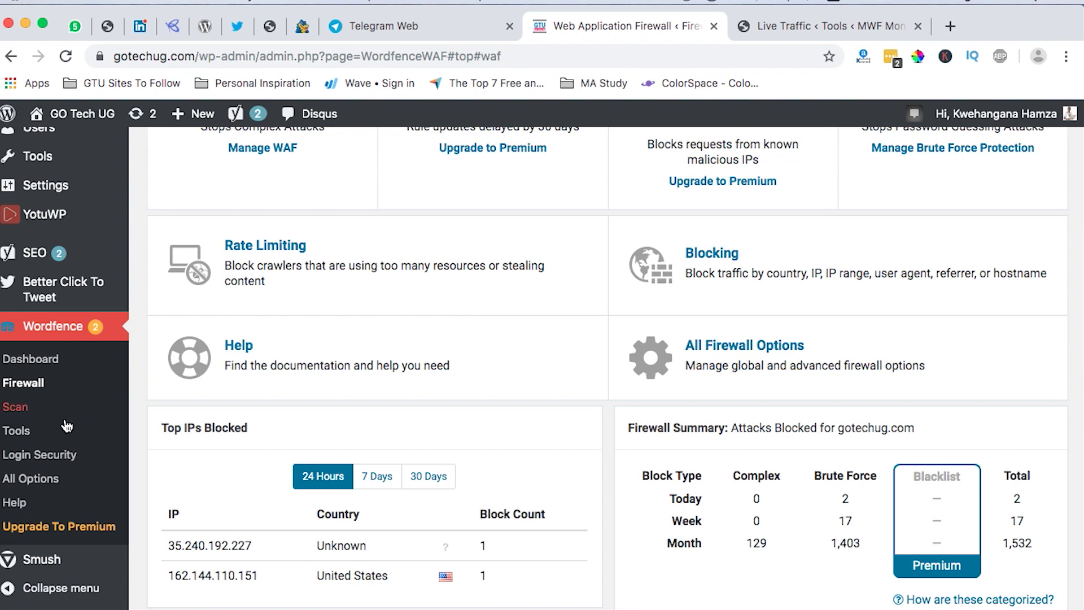
pyautogui.click(22, 432)
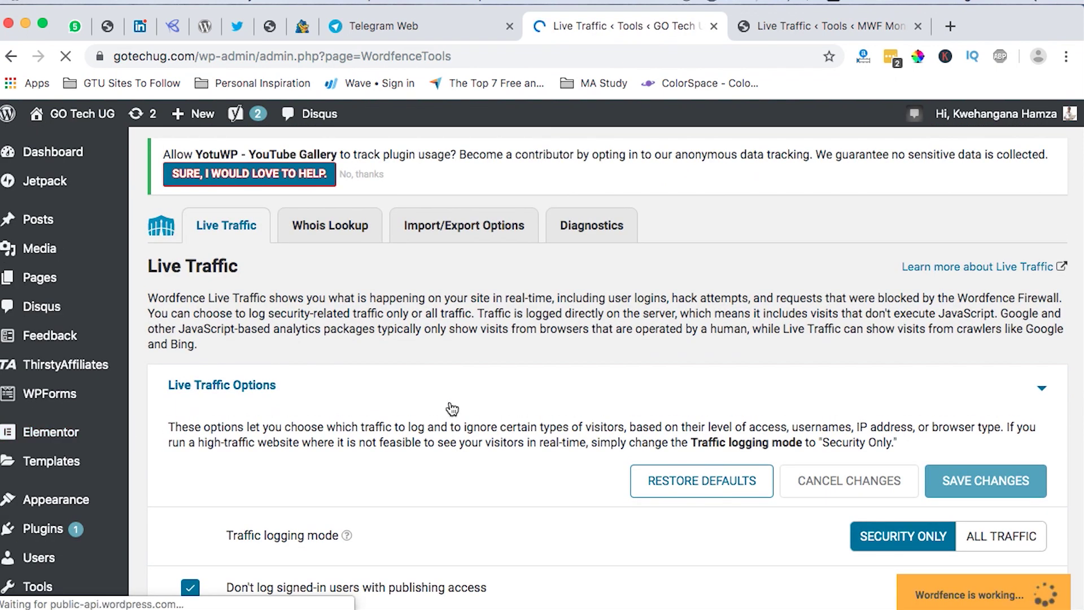
# Scroll through the Live Traffic log, with traffic logging set to Security Only.
pyautogui.scroll(-6, 384, 460)
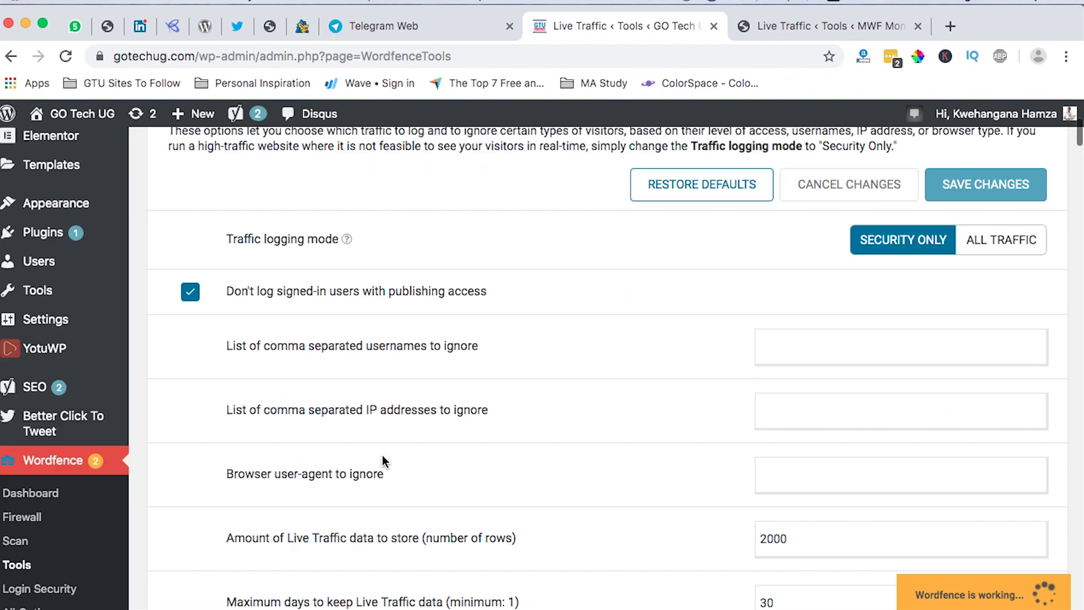
pyautogui.scroll(-15, 384, 460)
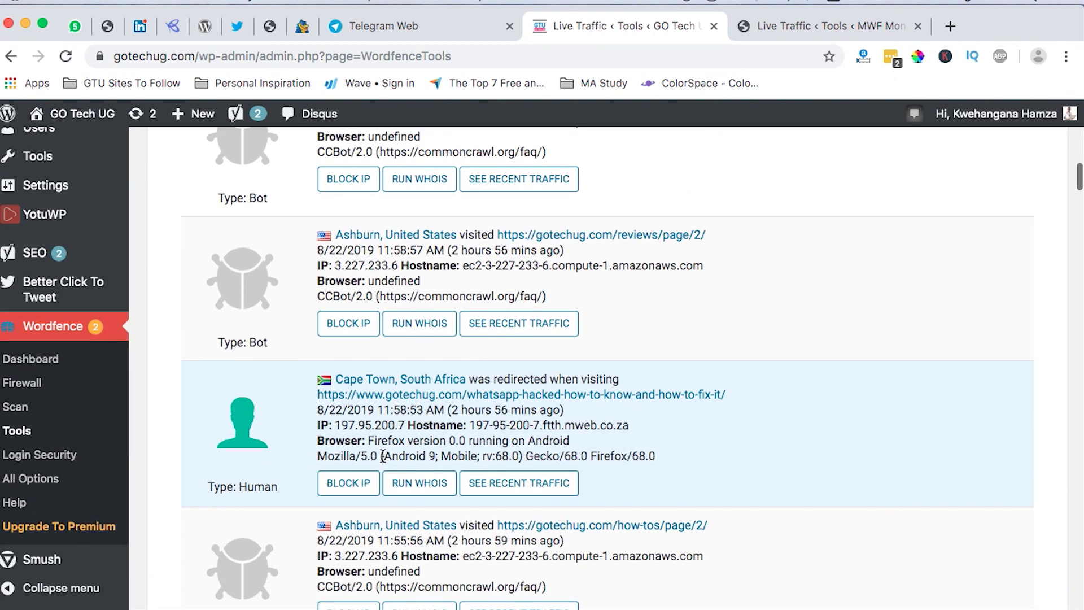
pyautogui.scroll(-16, 383, 455)
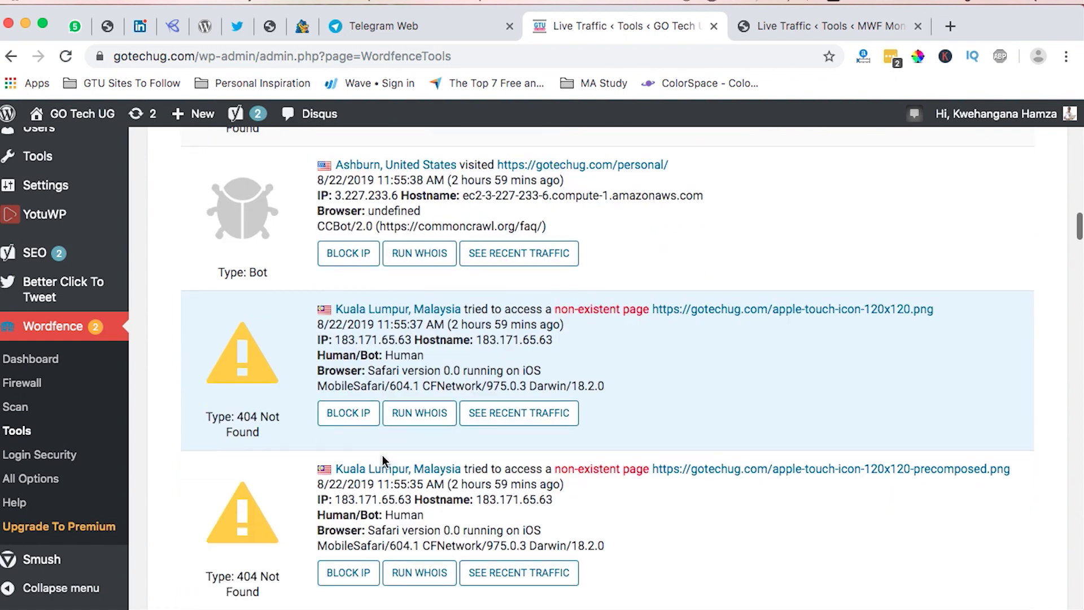
pyautogui.scroll(-11, 381, 455)
pyautogui.scroll(-3, 382, 455)
pyautogui.scroll(20, 382, 459)
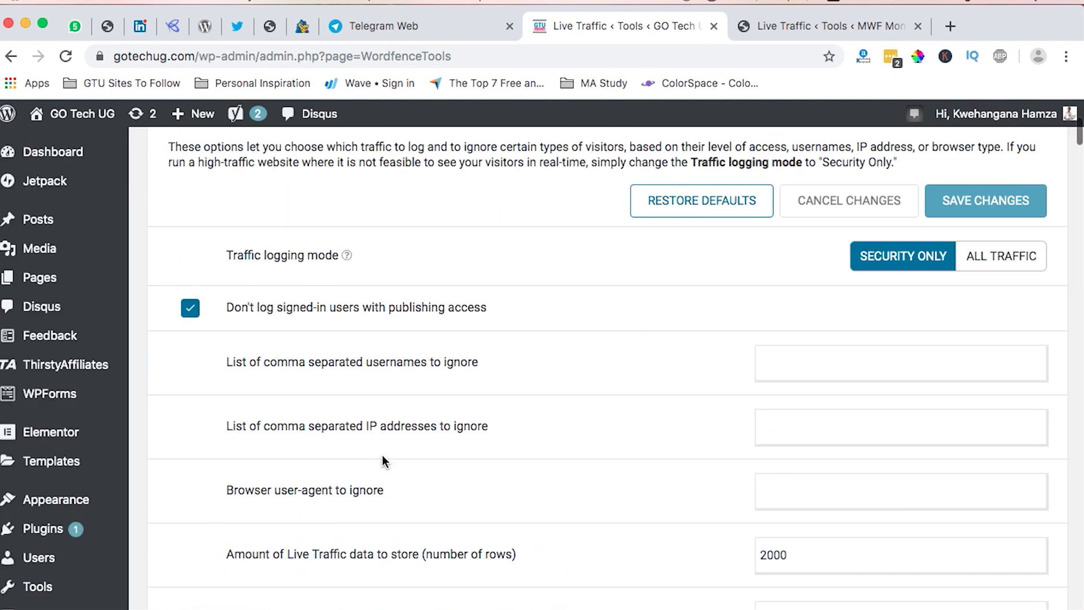
pyautogui.scroll(6, 381, 455)
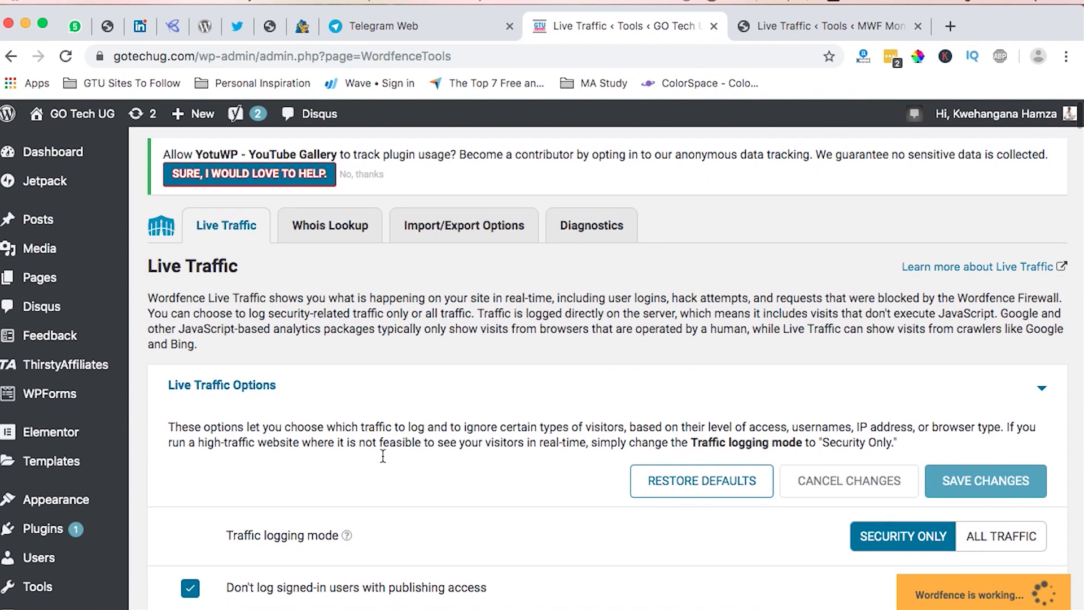
pyautogui.scroll(-2, 383, 457)
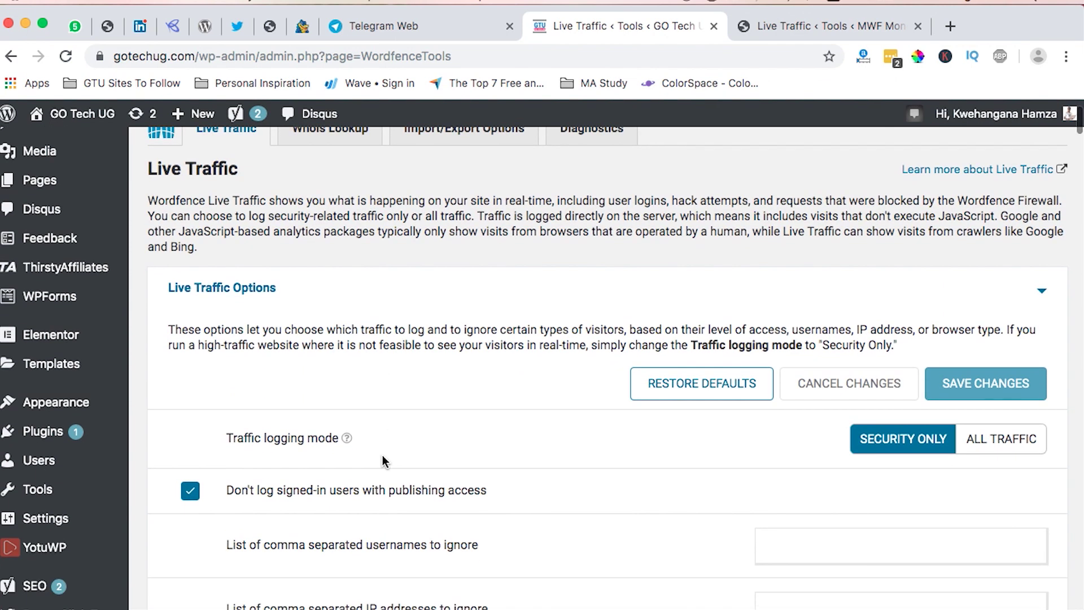
pyautogui.scroll(-2, 383, 461)
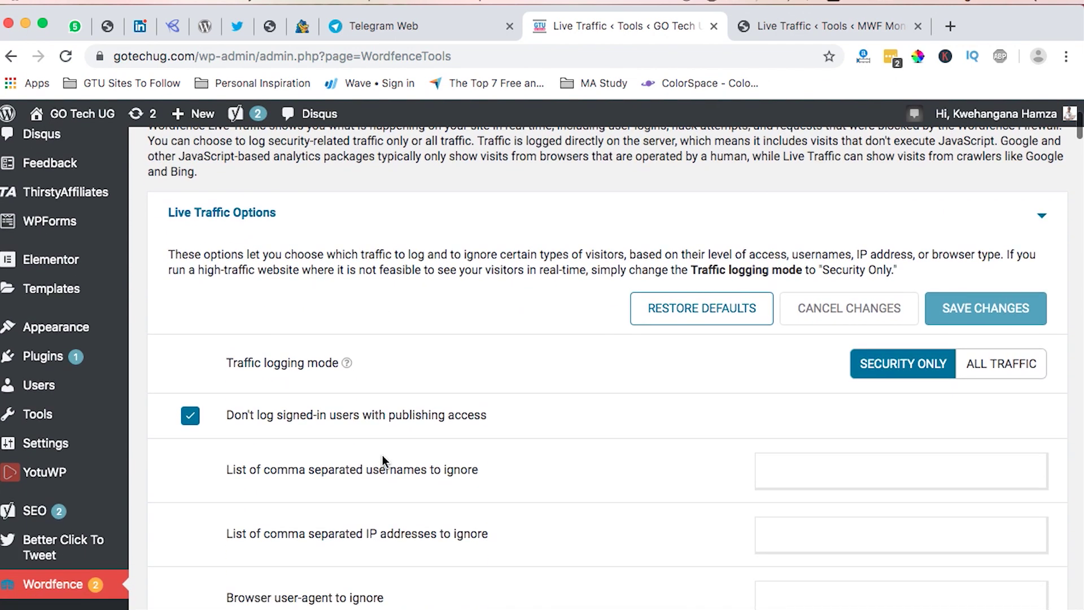
pyautogui.scroll(4, 383, 458)
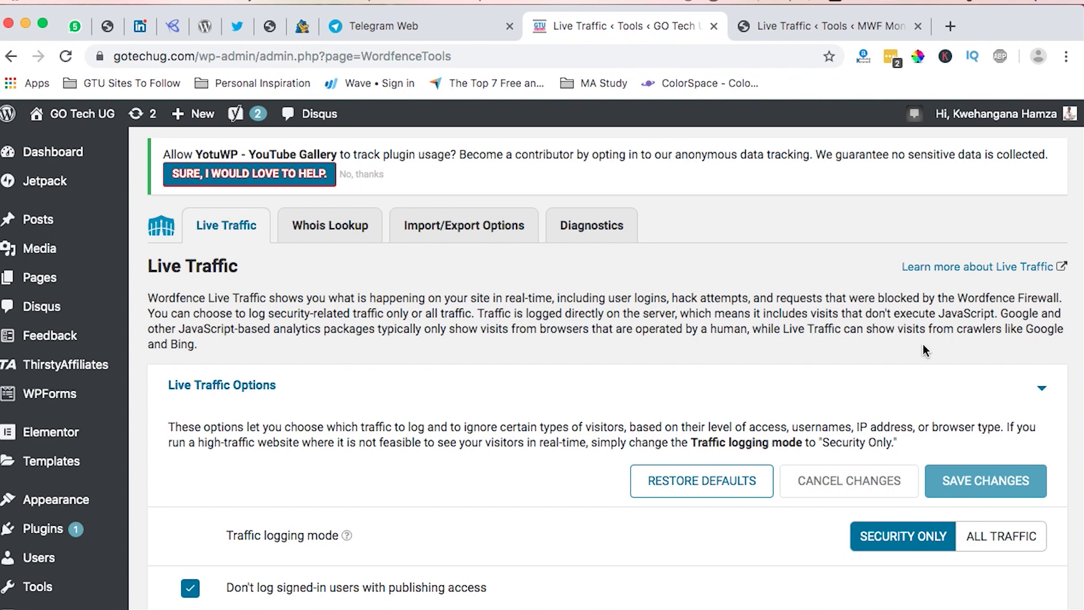
# Switch Live Traffic logging to All Traffic, then back to Security Only.
pyautogui.scroll(-3, 426, 334)
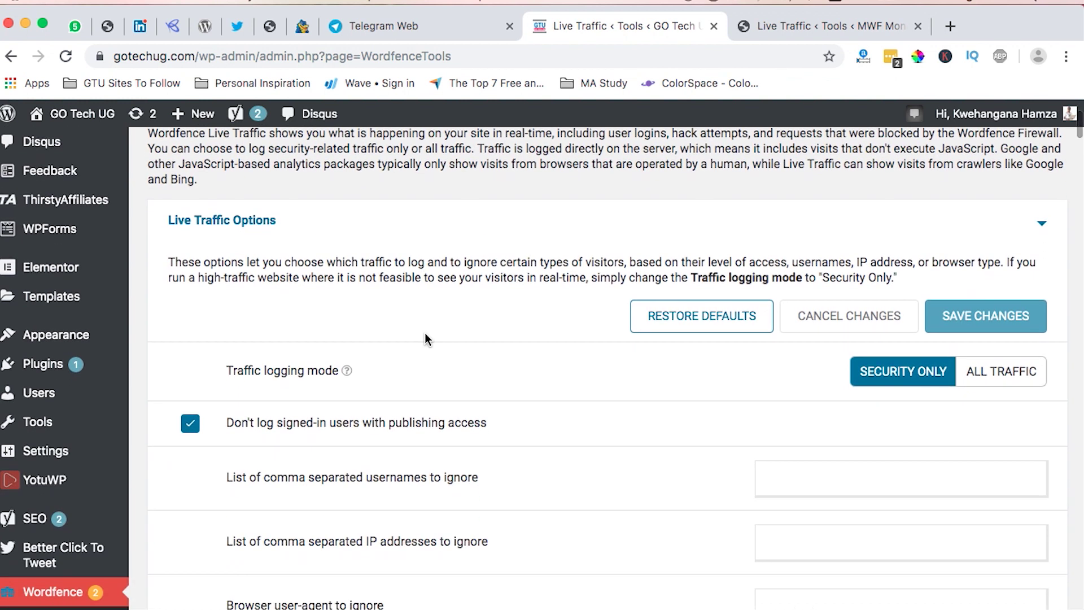
pyautogui.scroll(-2, 371, 305)
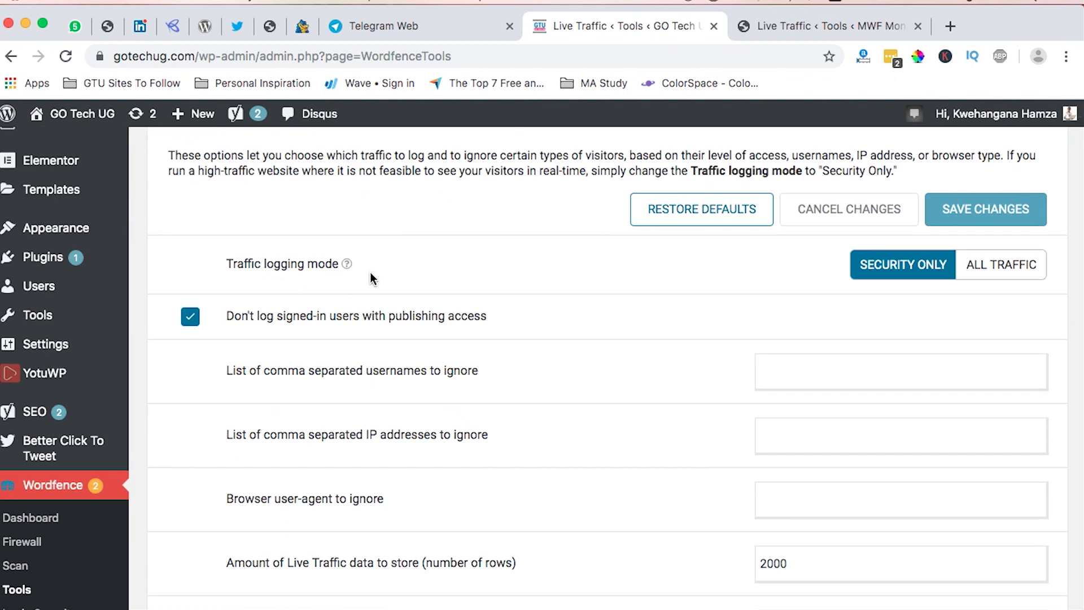
pyautogui.click(959, 276)
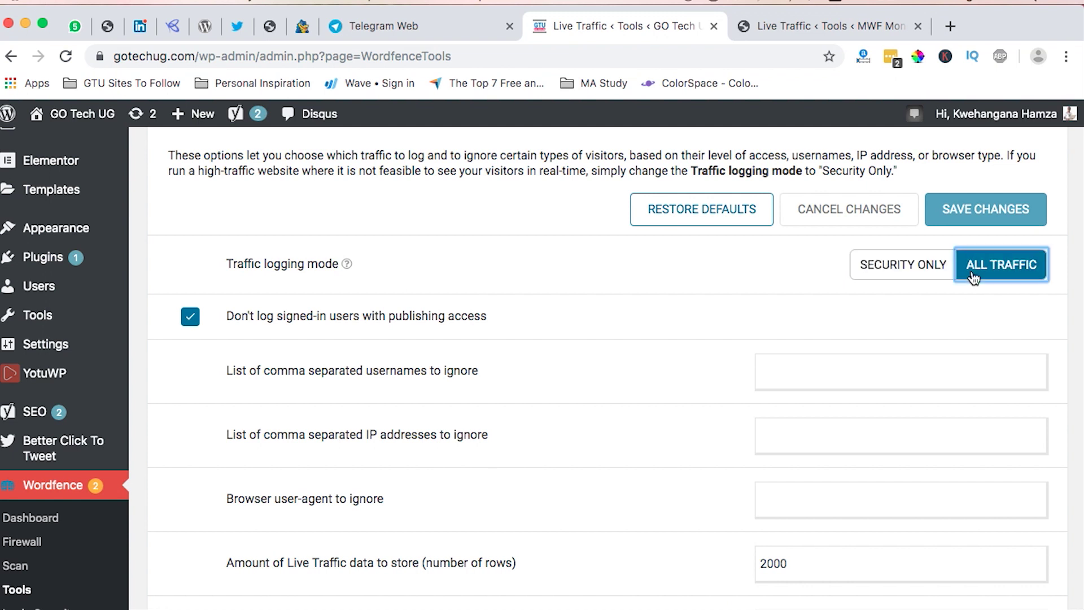
pyautogui.click(875, 271)
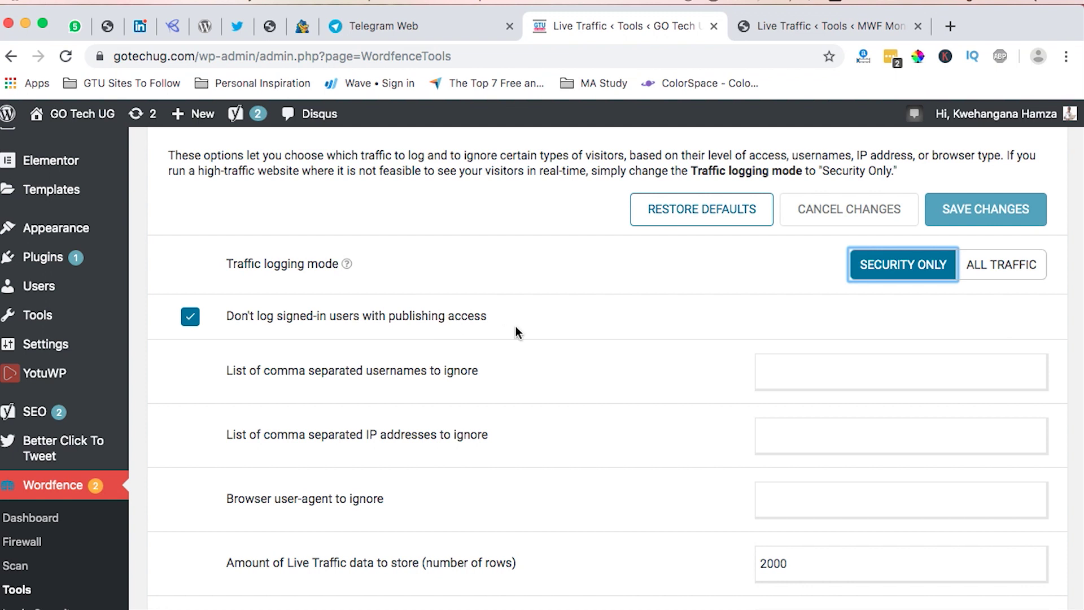
# Change the Live Traffic maximum days to keep from 30 to 7.
pyautogui.scroll(-1, 423, 297)
pyautogui.scroll(5, 424, 300)
pyautogui.scroll(-4, 425, 302)
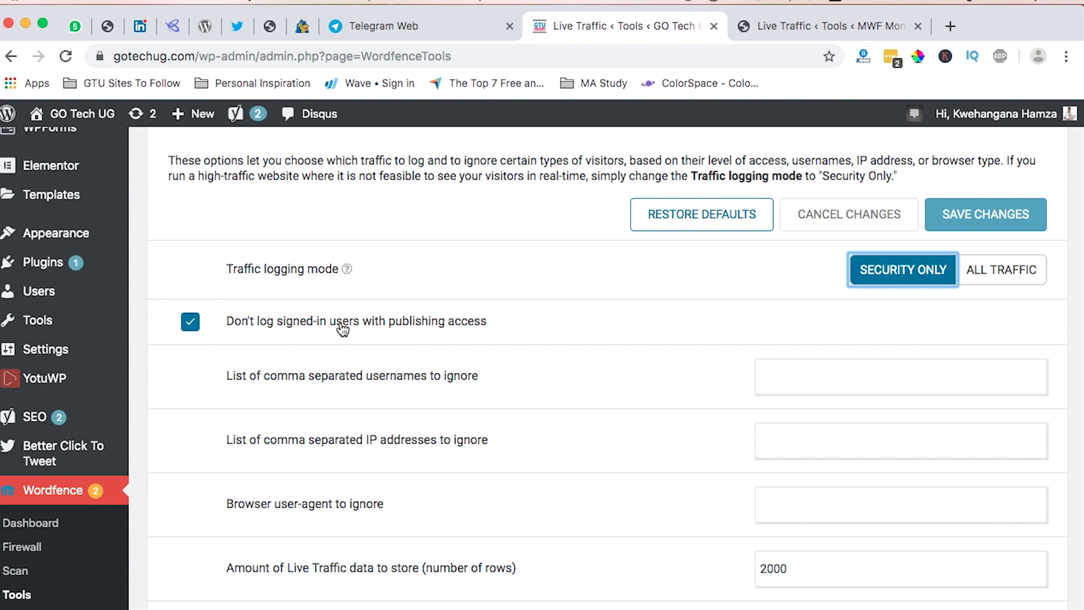
pyautogui.scroll(-15, 343, 328)
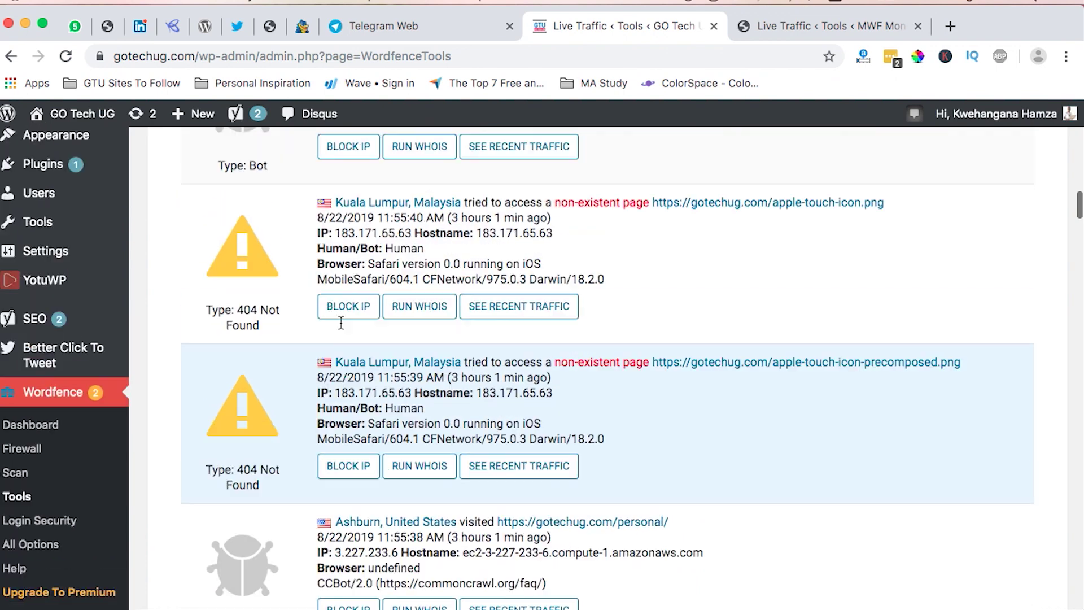
pyautogui.scroll(5, 346, 254)
pyautogui.scroll(15, 333, 493)
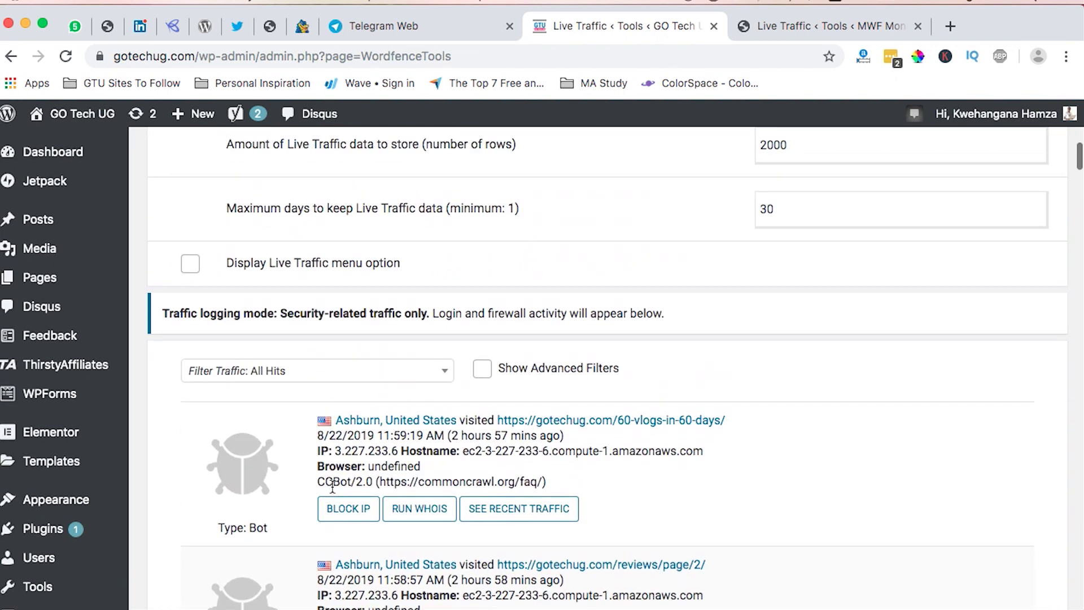
pyautogui.scroll(-4, 332, 489)
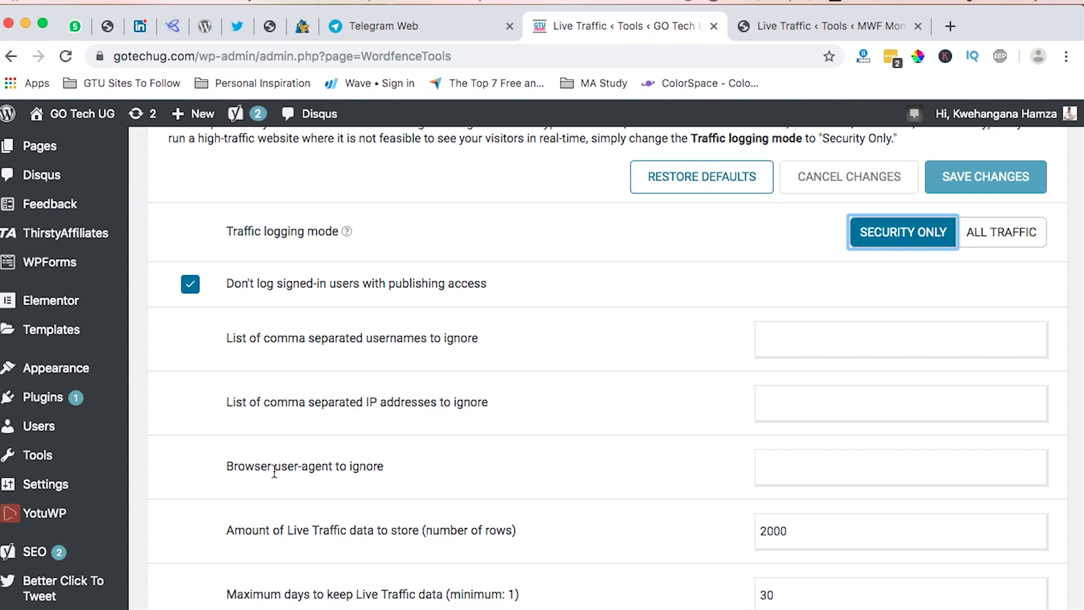
pyautogui.scroll(-2, 357, 521)
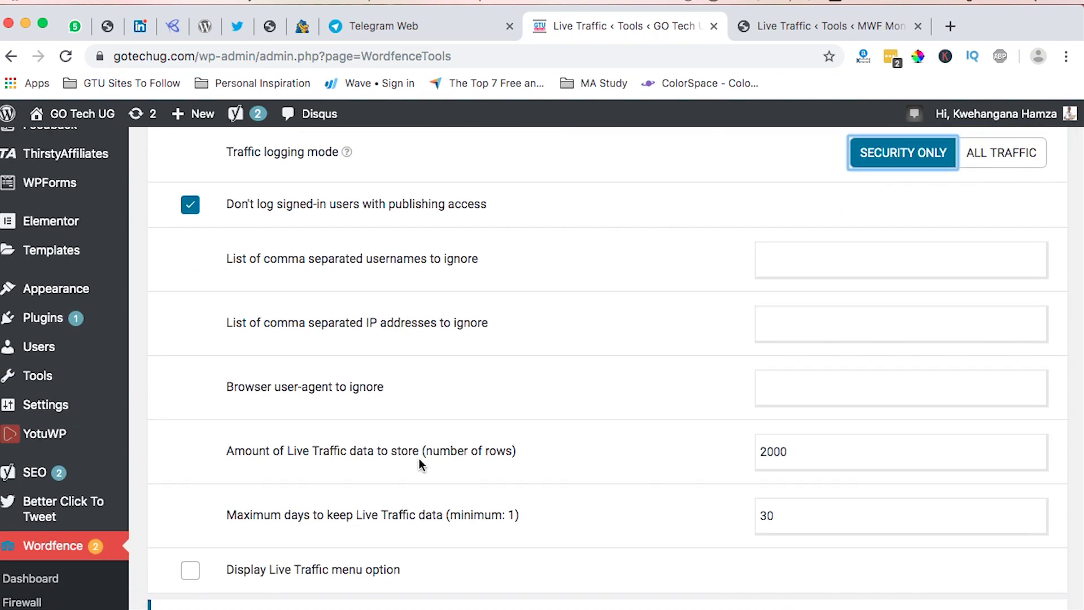
pyautogui.scroll(-2, 419, 459)
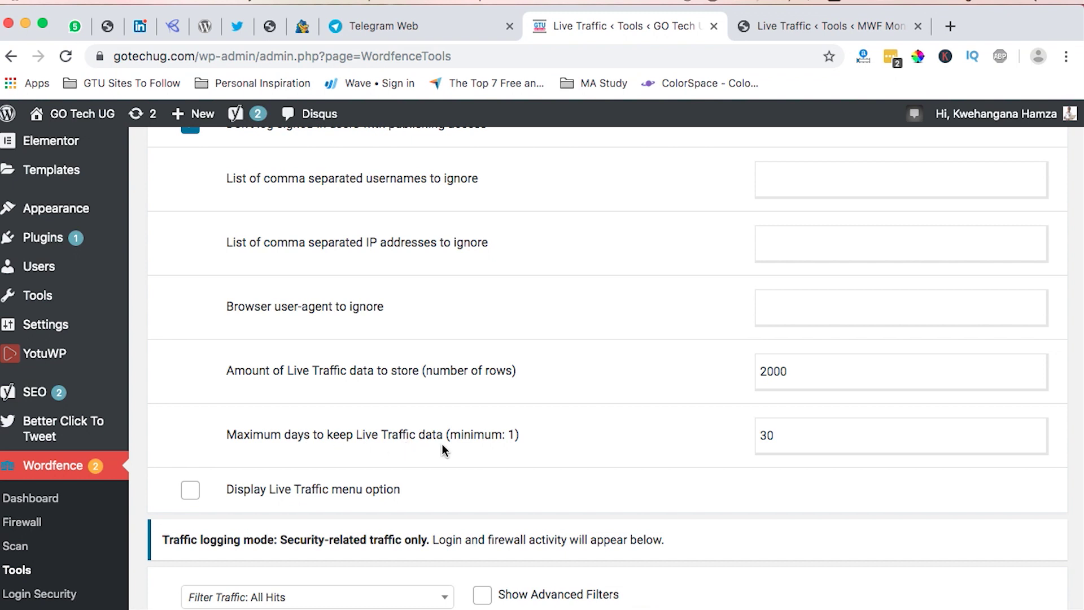
pyautogui.scroll(1, 508, 426)
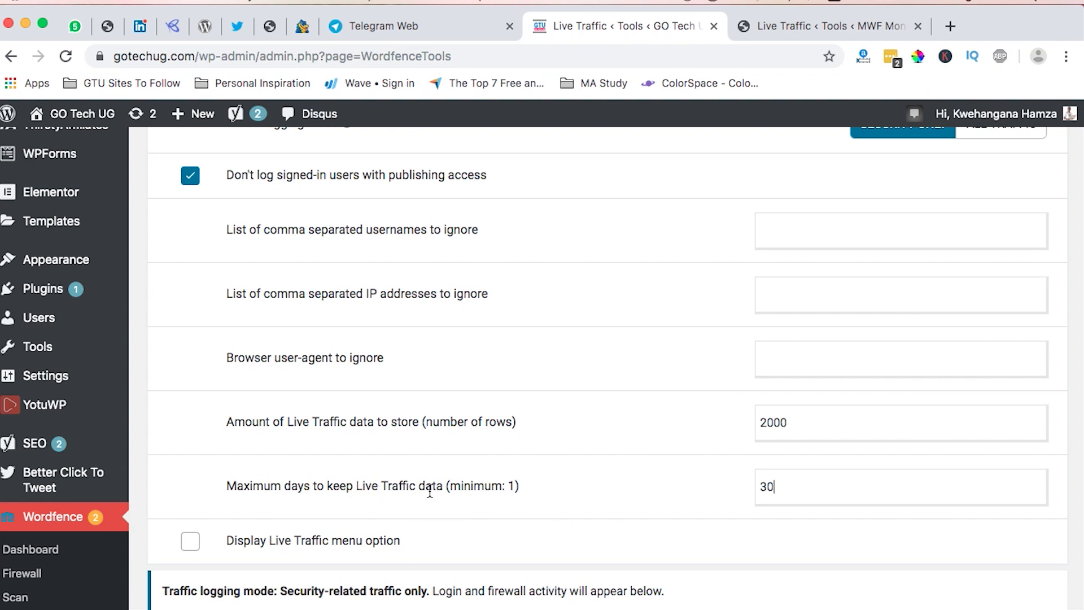
pyautogui.doubleClick(767, 487)
pyautogui.click(778, 488)
pyautogui.doubleClick(766, 487)
pyautogui.write('7')
# Turn on the Display Live Traffic menu option.
pyautogui.scroll(-4, 413, 495)
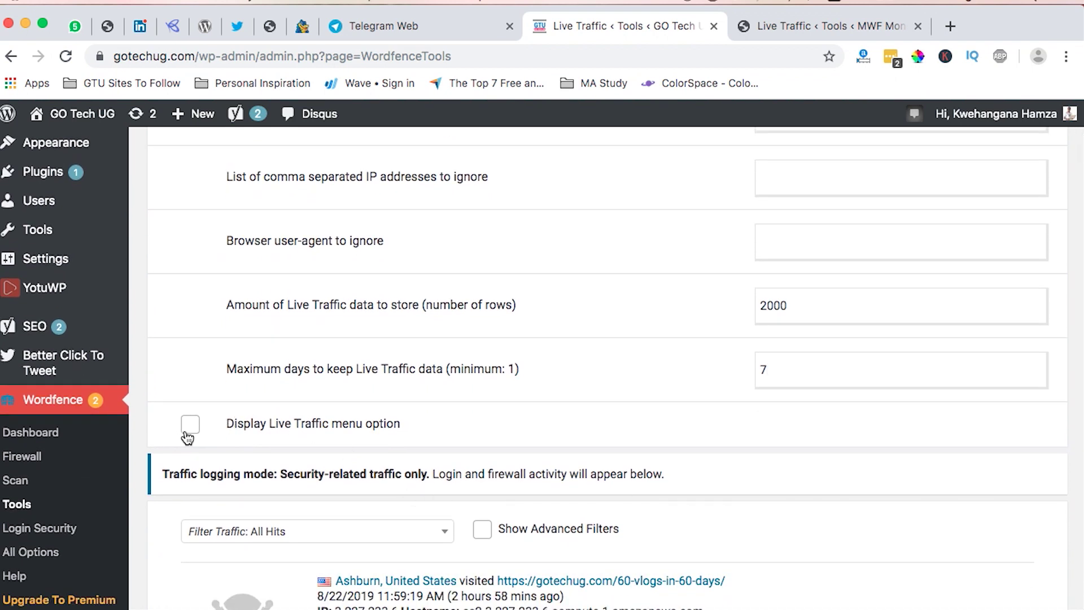
pyautogui.click(190, 433)
pyautogui.click(192, 432)
pyautogui.scroll(-3, 556, 448)
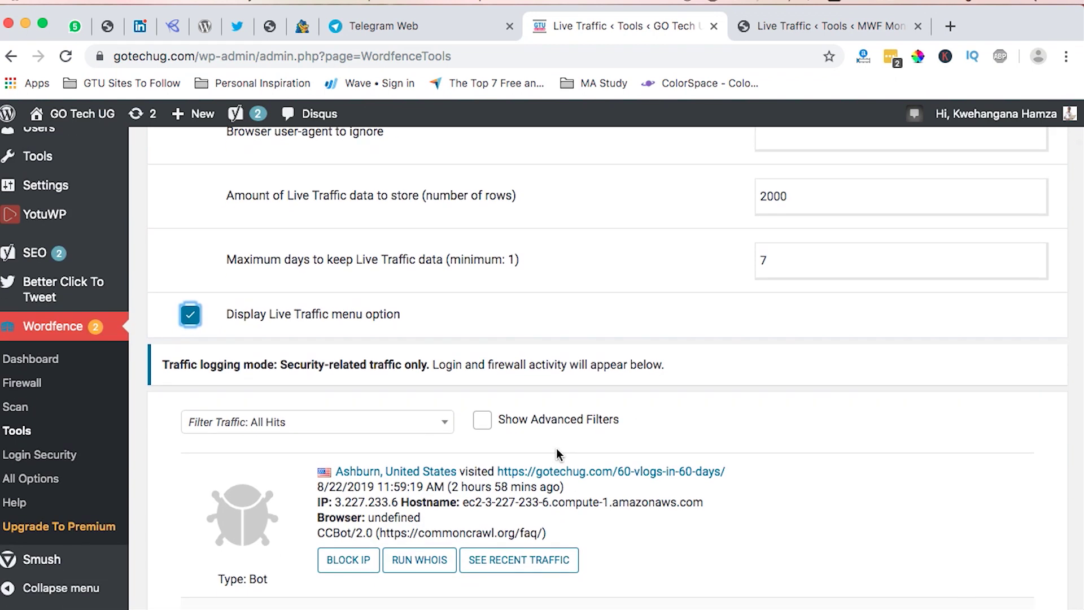
pyautogui.scroll(-5, 557, 449)
pyautogui.scroll(2, 374, 242)
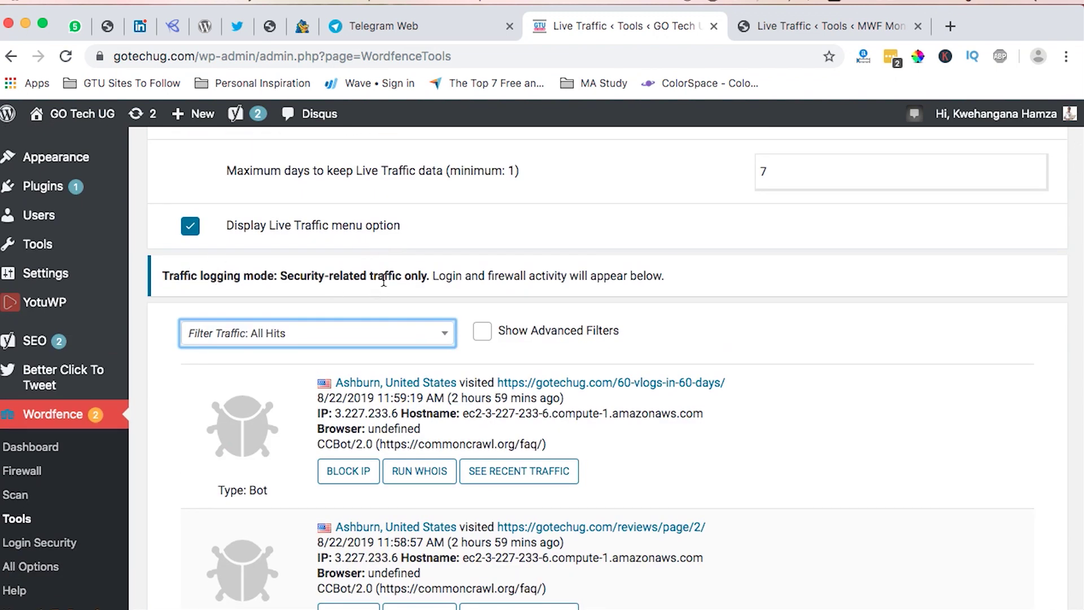
# Toggle traffic logging to All Traffic and back to Security Only.
pyautogui.scroll(15, 556, 285)
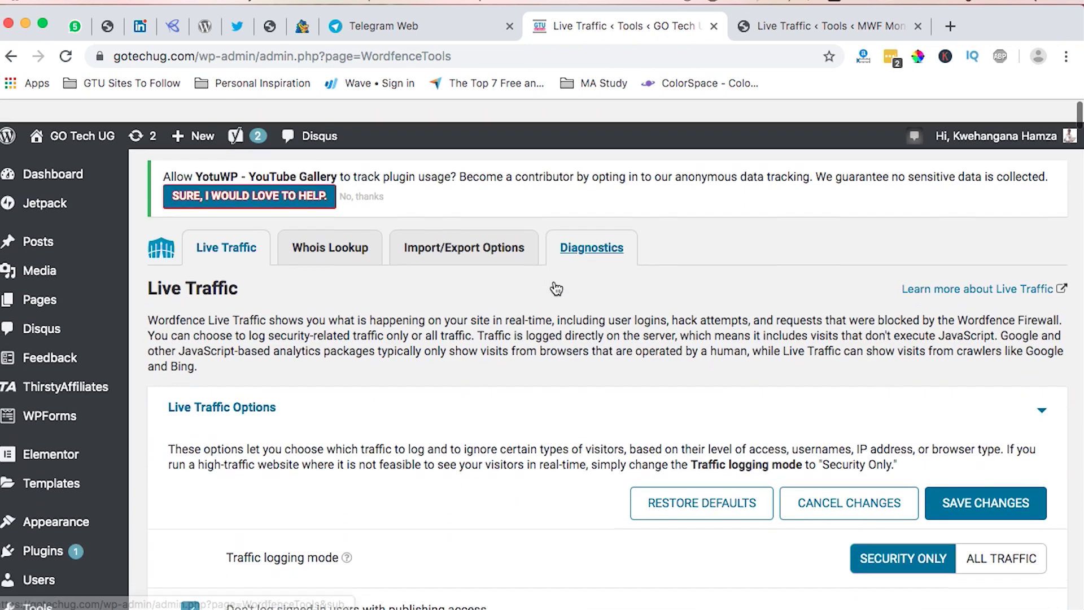
pyautogui.click(988, 540)
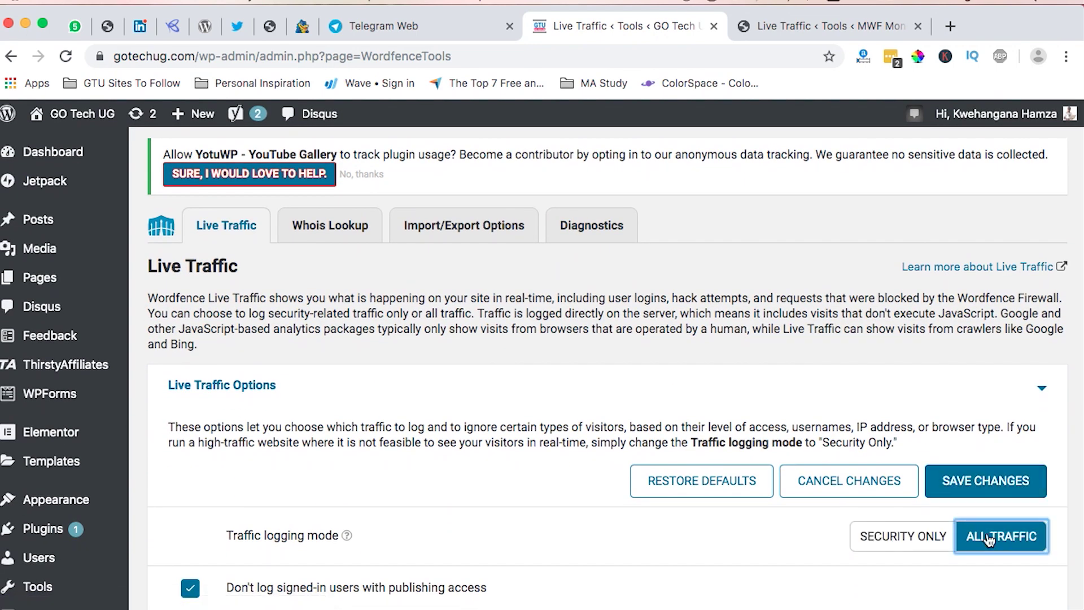
pyautogui.scroll(-2, 949, 491)
pyautogui.click(903, 421)
pyautogui.scroll(-15, 537, 485)
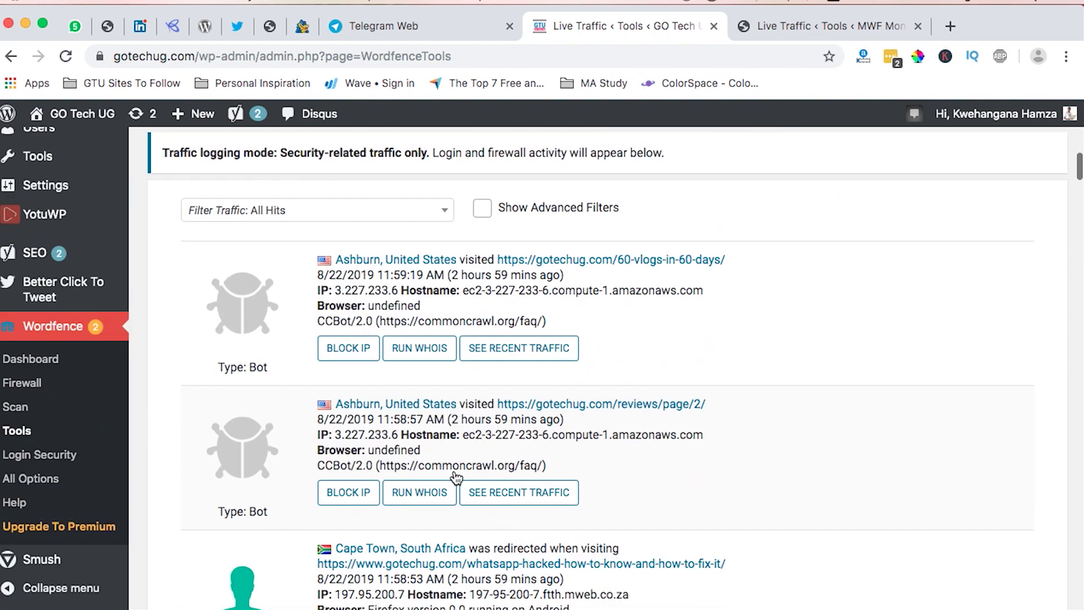
pyautogui.scroll(1, 457, 478)
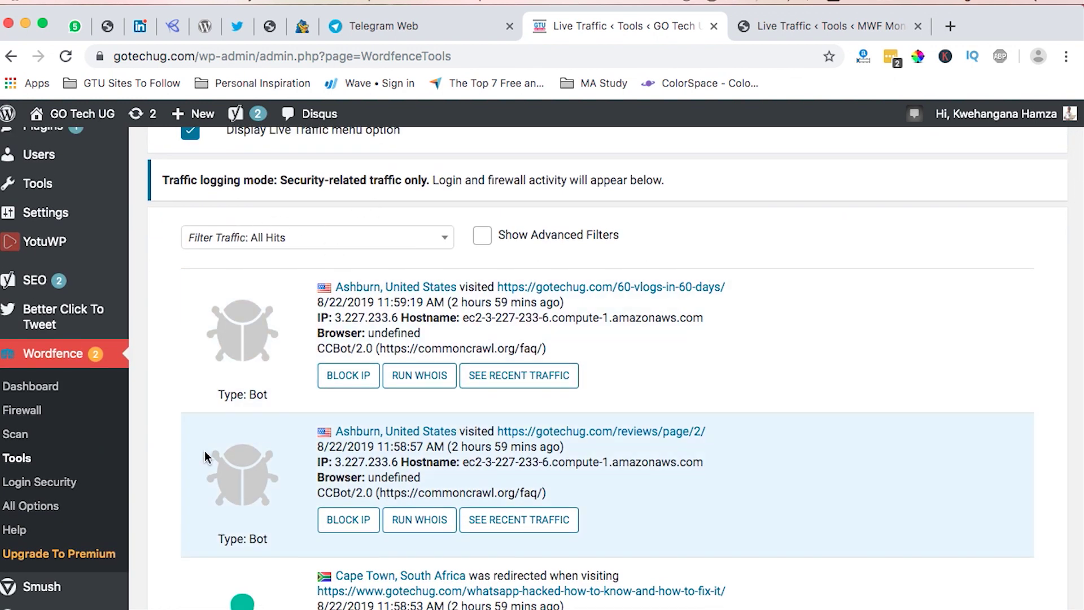
# Show the advanced filters and try a From date, Group By and filter type without applying any.
pyautogui.click(482, 239)
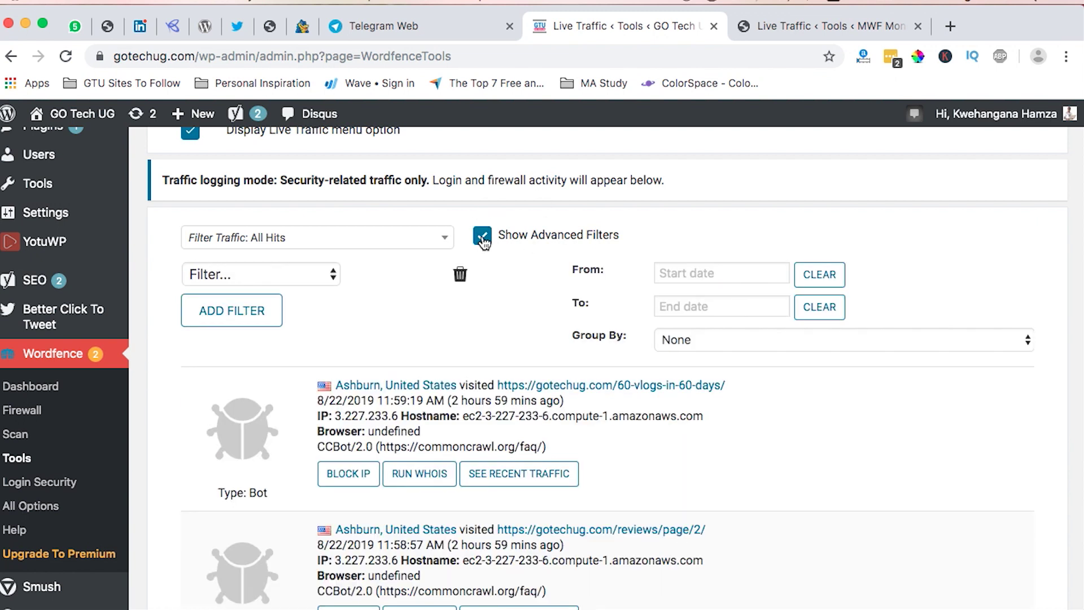
pyautogui.click(704, 276)
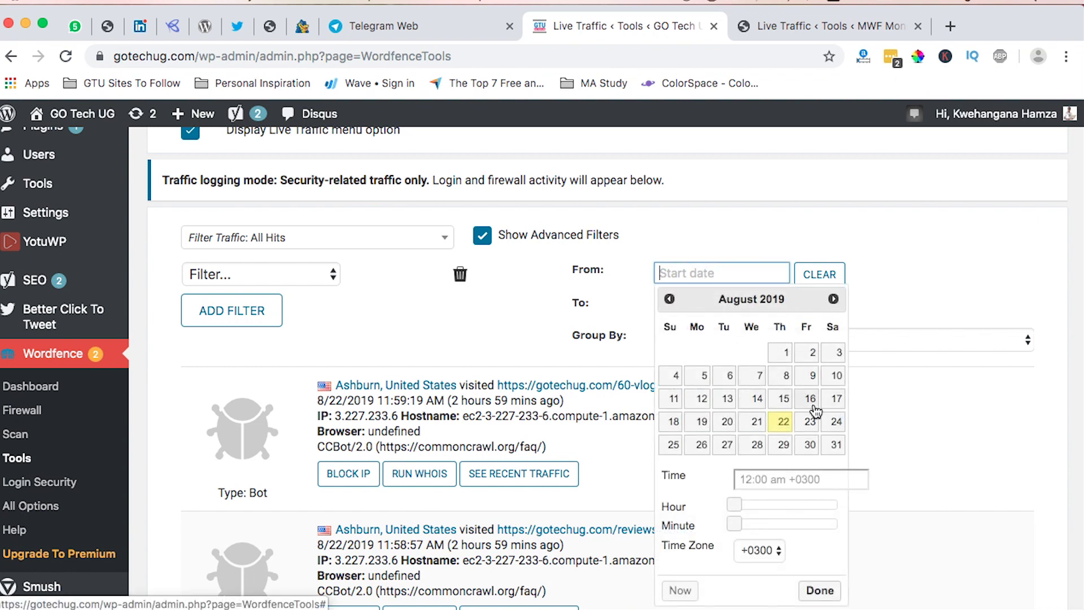
pyautogui.click(783, 398)
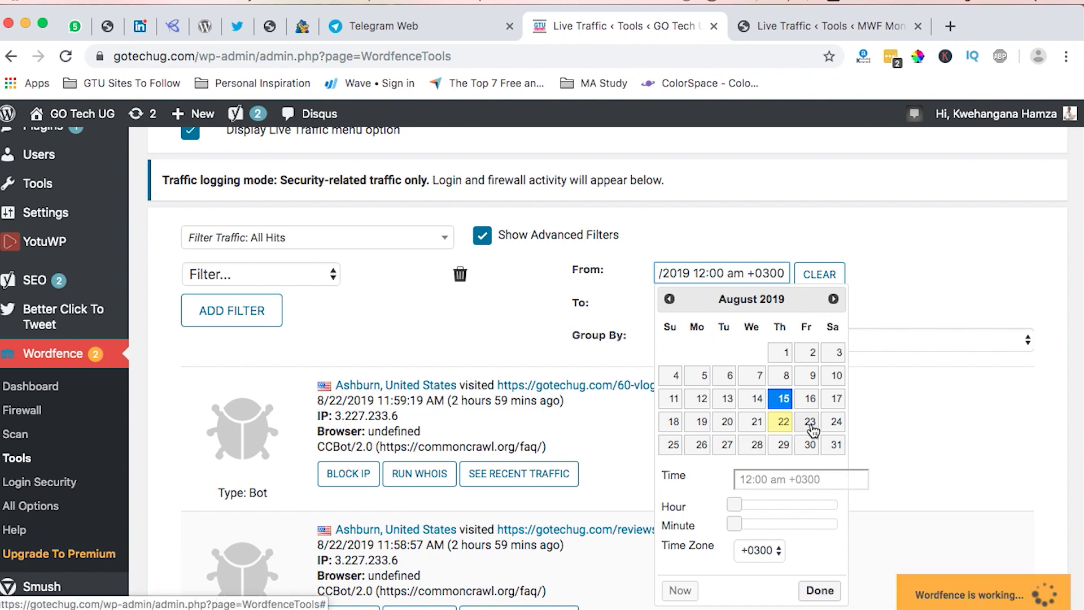
pyautogui.click(825, 275)
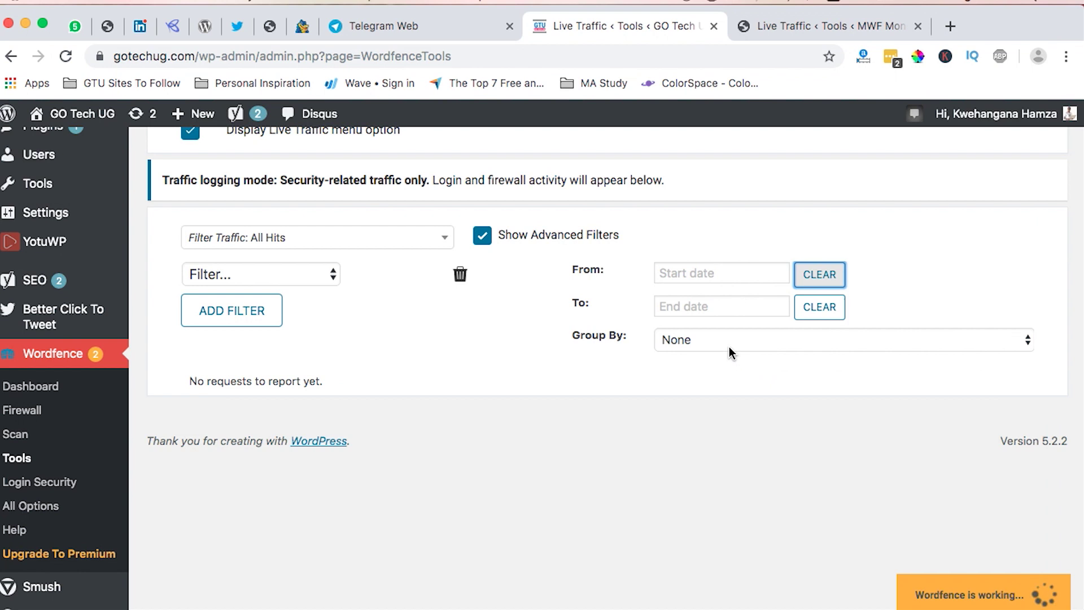
pyautogui.click(730, 343)
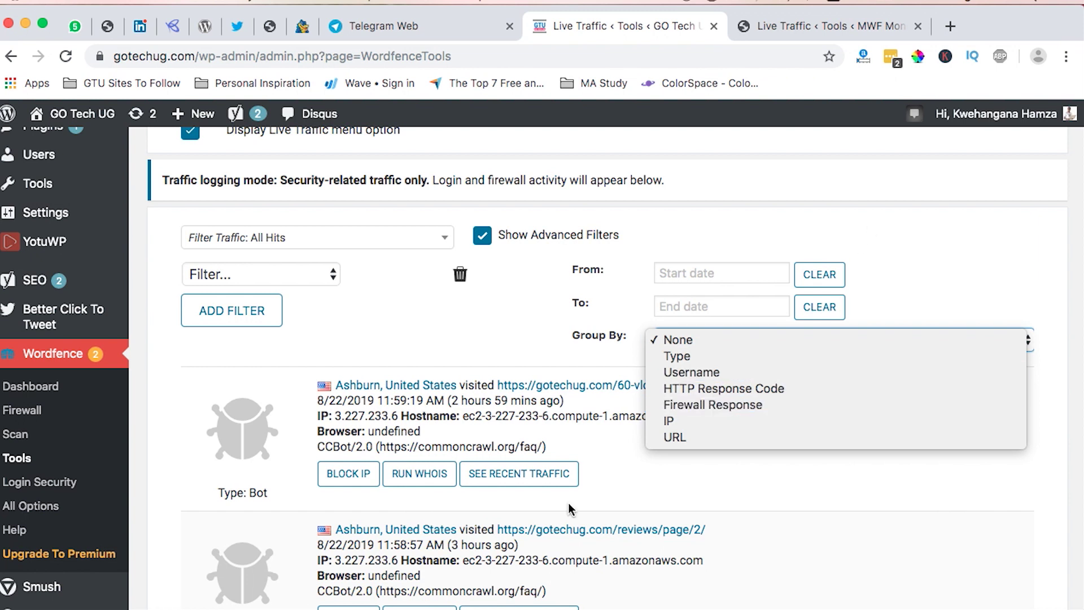
pyautogui.click(901, 243)
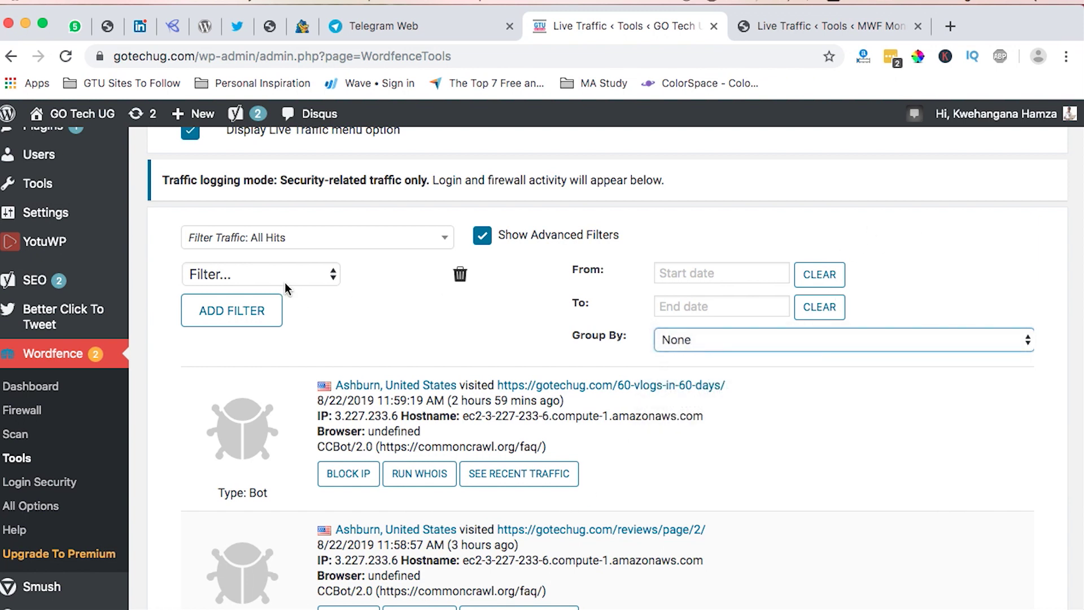
pyautogui.click(245, 267)
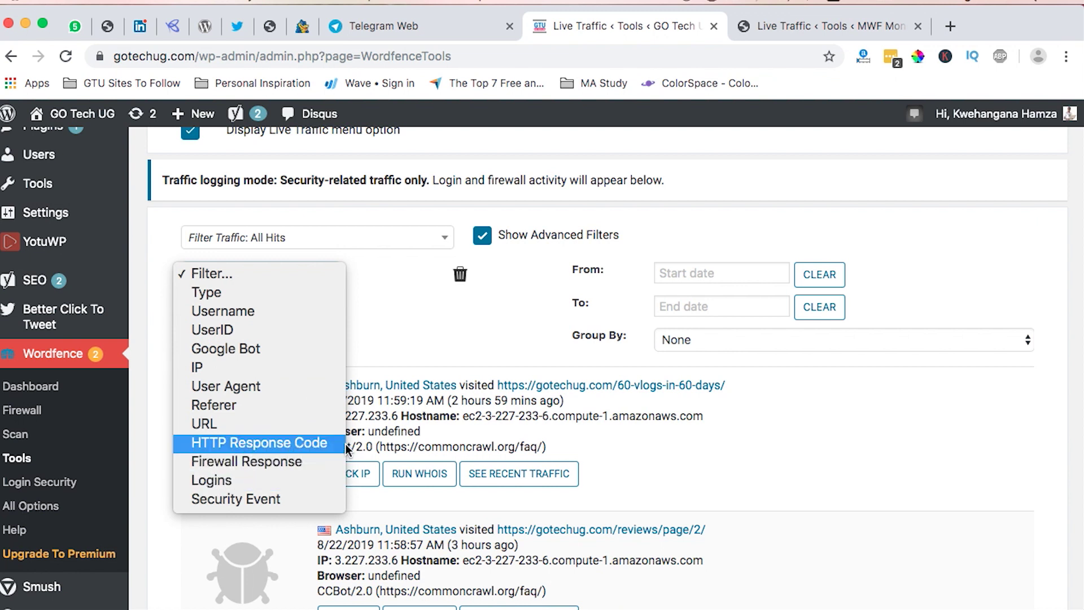
pyautogui.click(959, 256)
pyautogui.scroll(-10, 745, 468)
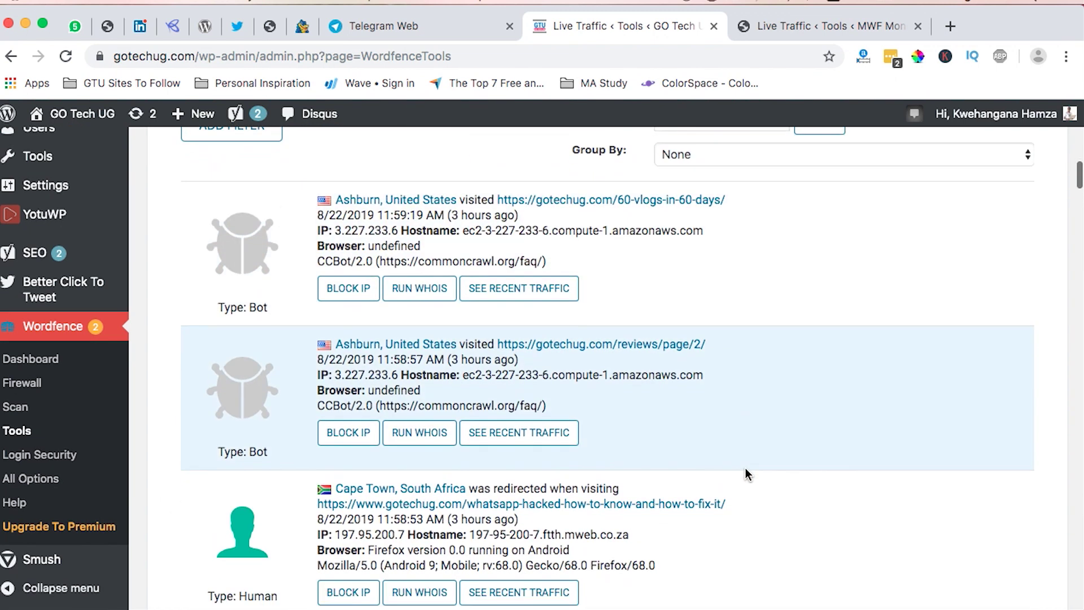
pyautogui.scroll(3, 746, 474)
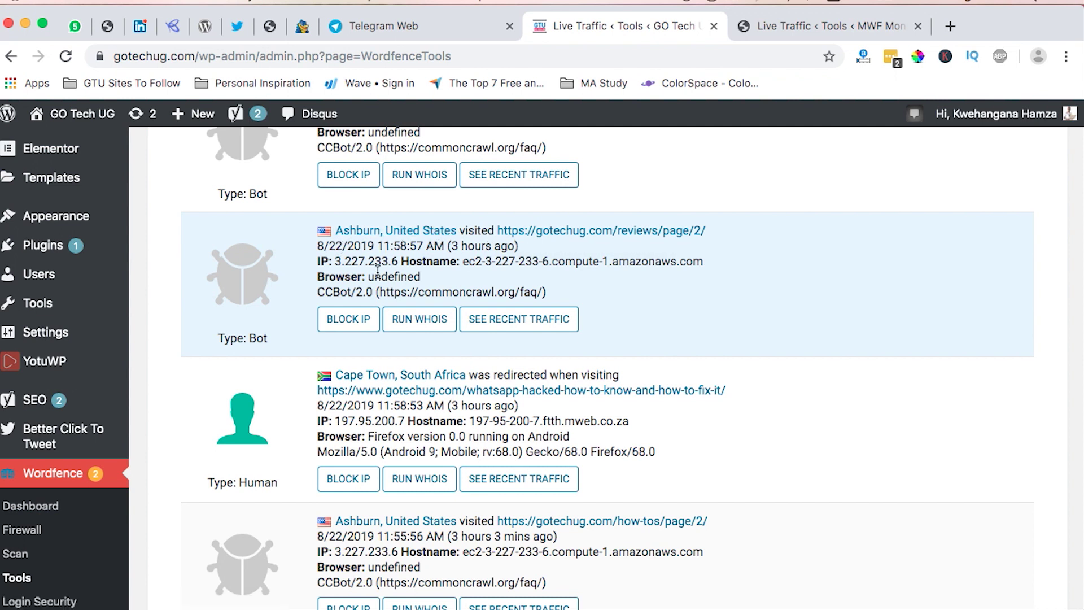
pyautogui.moveTo(358, 260); pyautogui.dragTo(376, 261)
pyautogui.moveTo(481, 261); pyautogui.dragTo(648, 261)
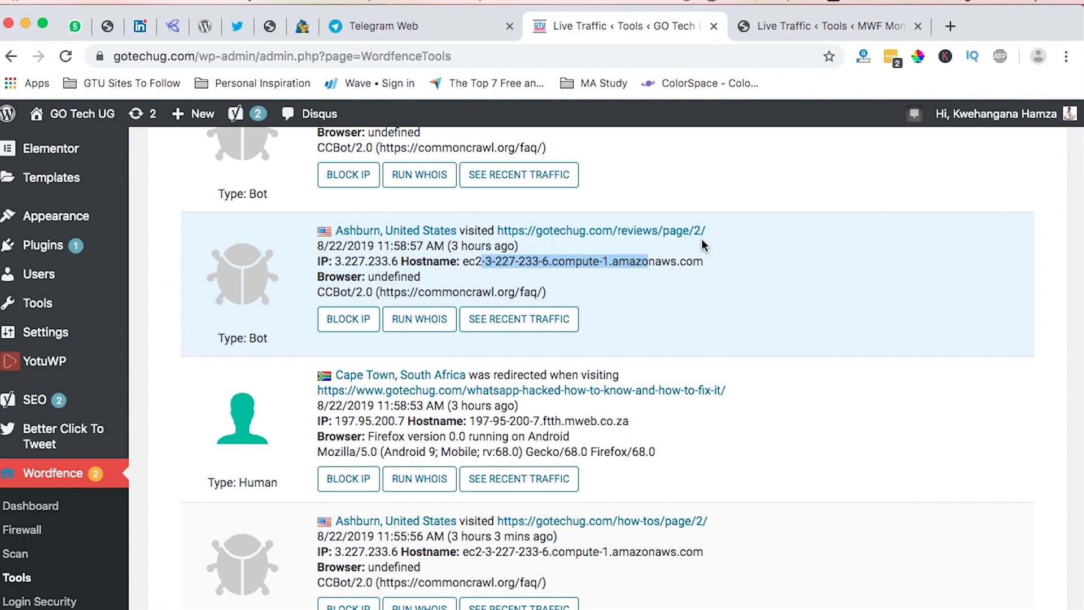
pyautogui.click(701, 244)
pyautogui.scroll(-4, 477, 388)
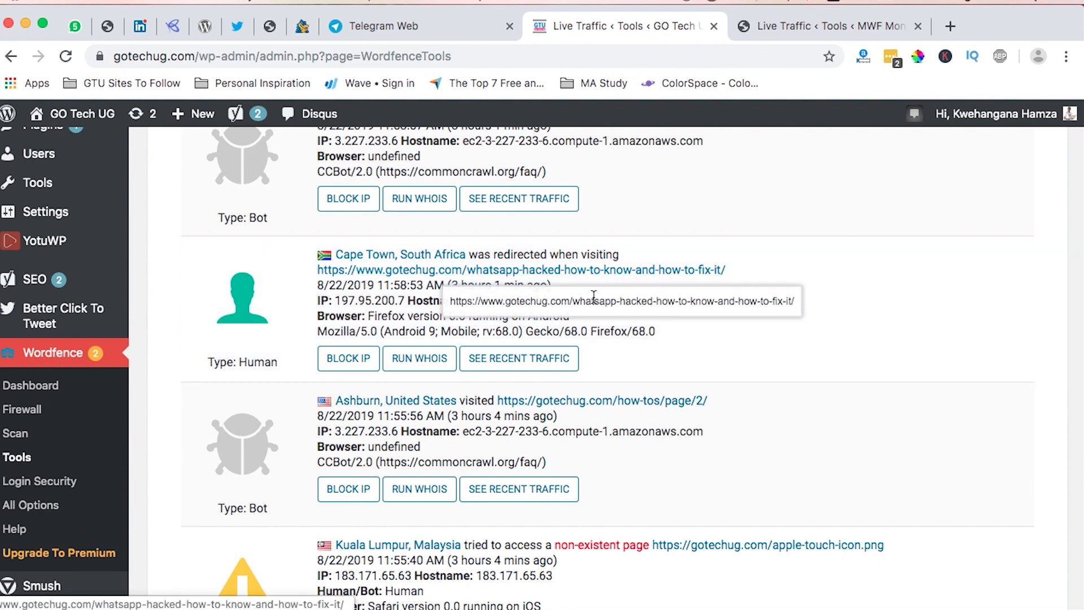
pyautogui.moveTo(336, 287); pyautogui.dragTo(381, 288)
pyautogui.click(406, 286)
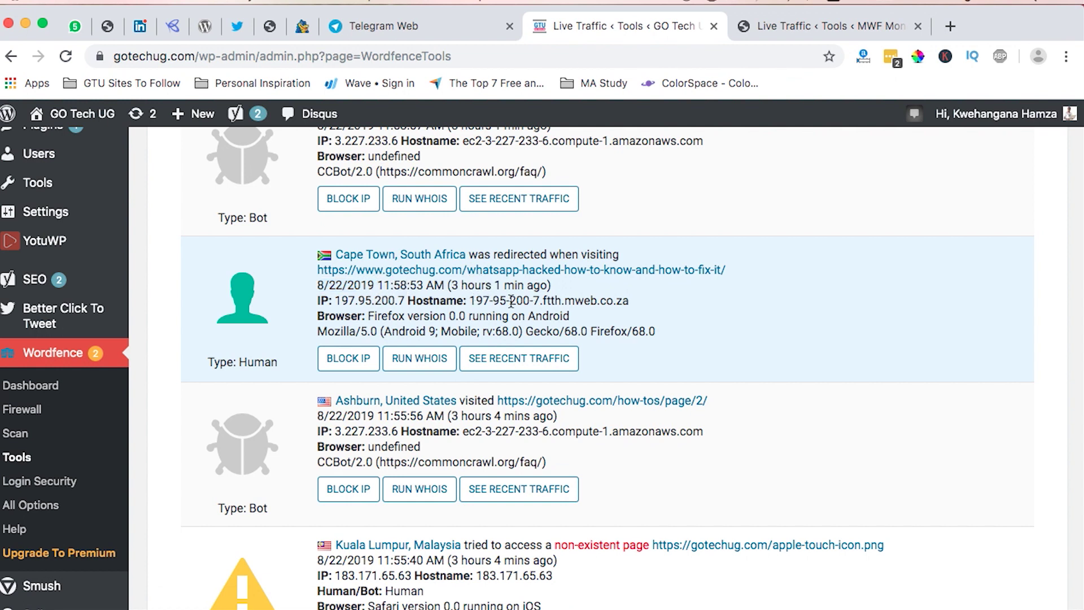
pyautogui.moveTo(335, 299); pyautogui.dragTo(401, 301)
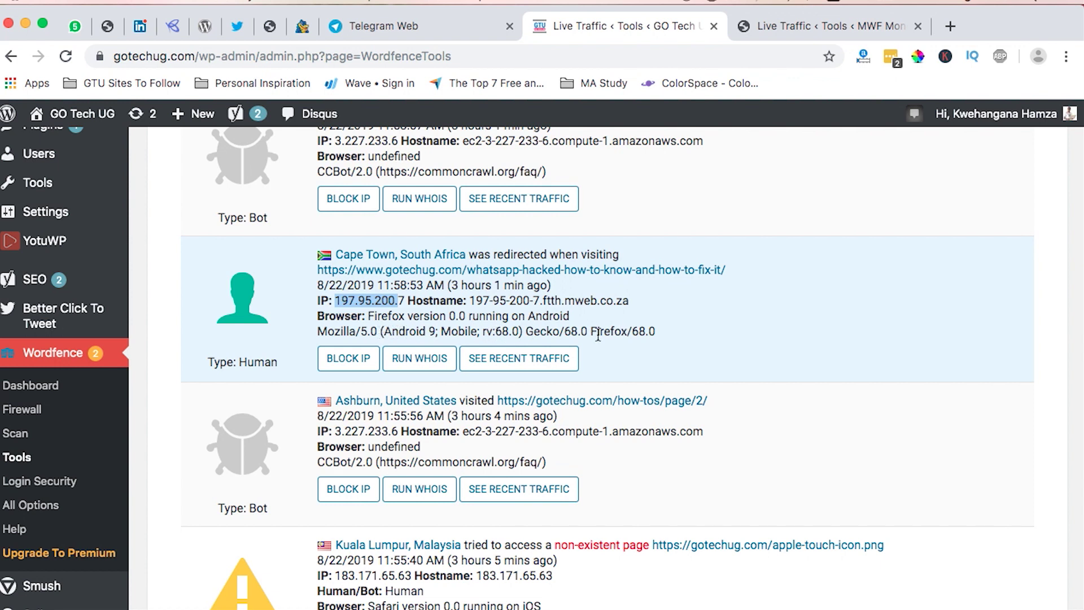
# Run WHOIS on the Cape Town visitor's IP, review the ownership details, and close the panel.
pyautogui.click(420, 361)
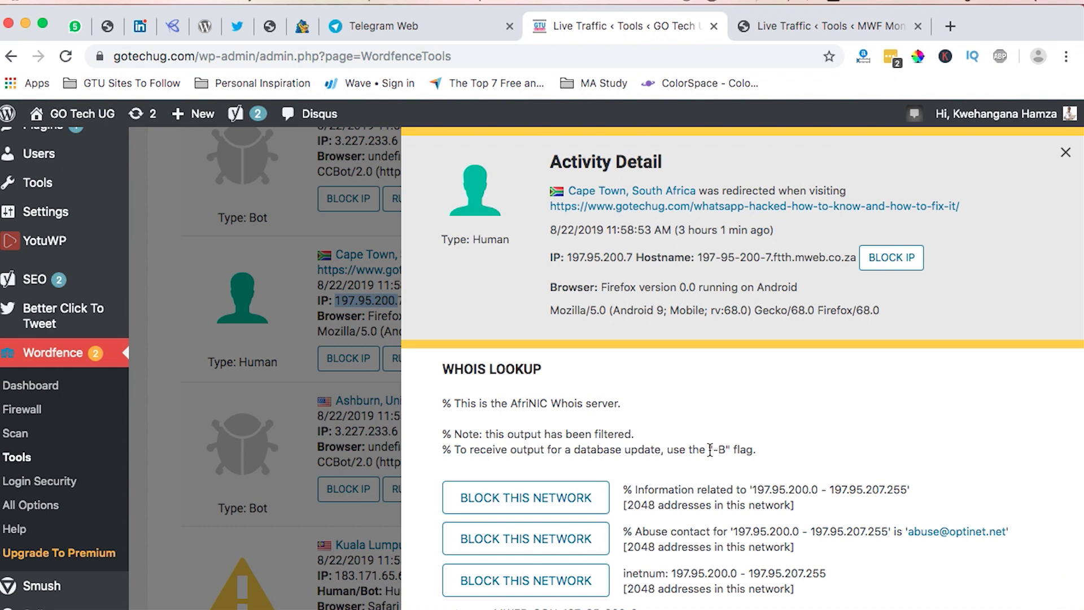
pyautogui.scroll(-10, 710, 450)
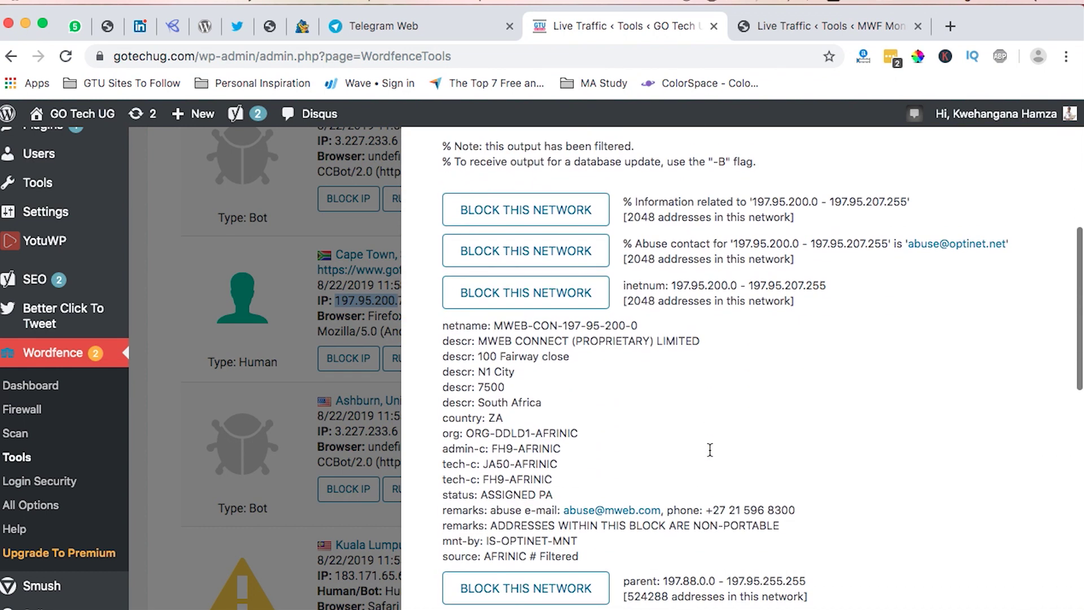
pyautogui.scroll(-12, 710, 456)
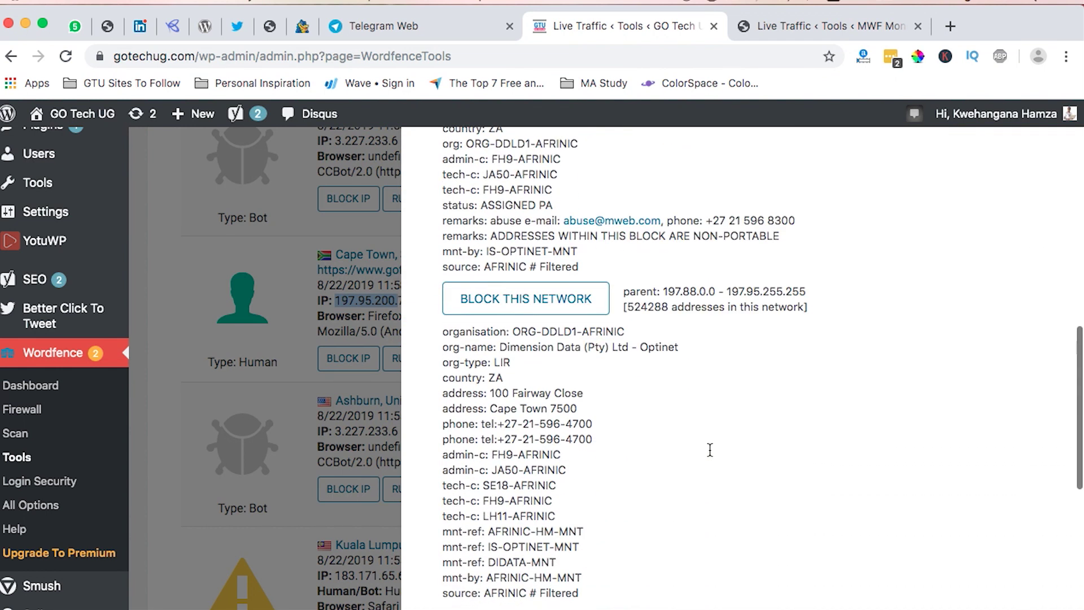
pyautogui.scroll(20, 710, 456)
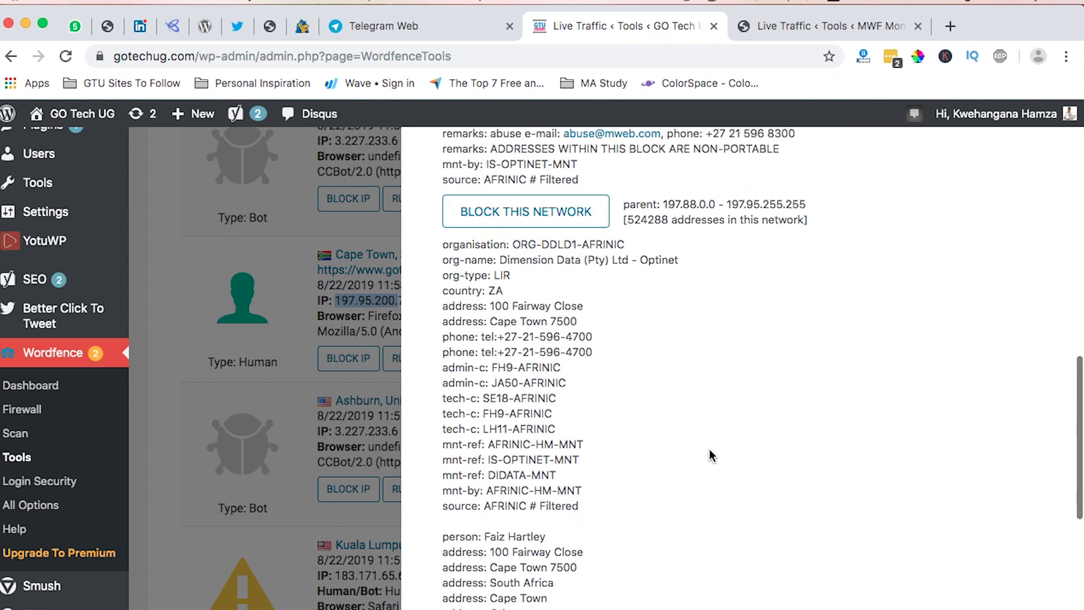
pyautogui.scroll(-5, 710, 451)
pyautogui.scroll(4, 711, 450)
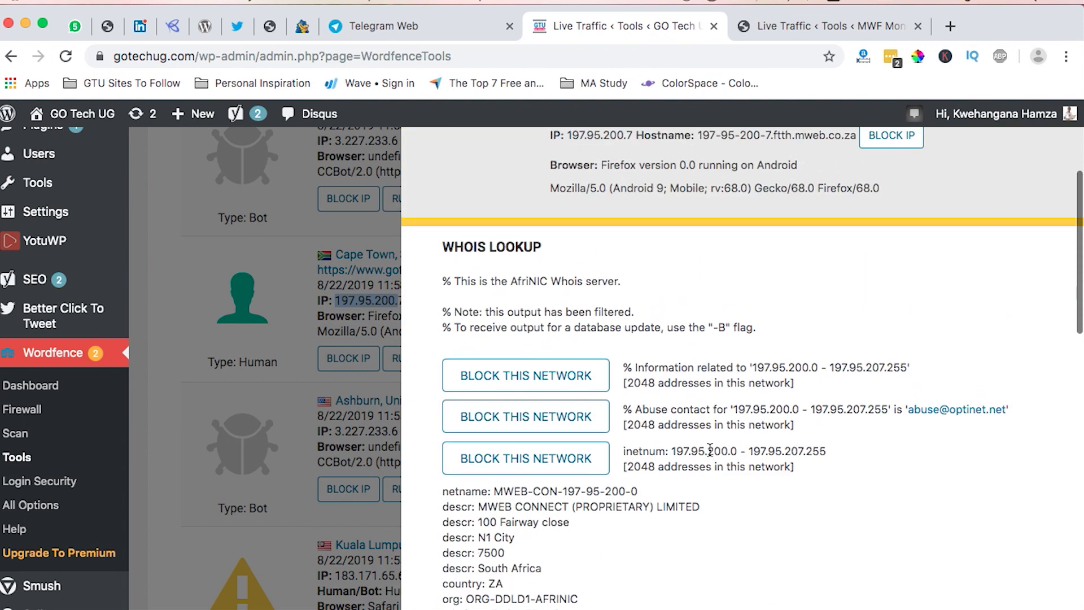
pyautogui.scroll(-1, 711, 450)
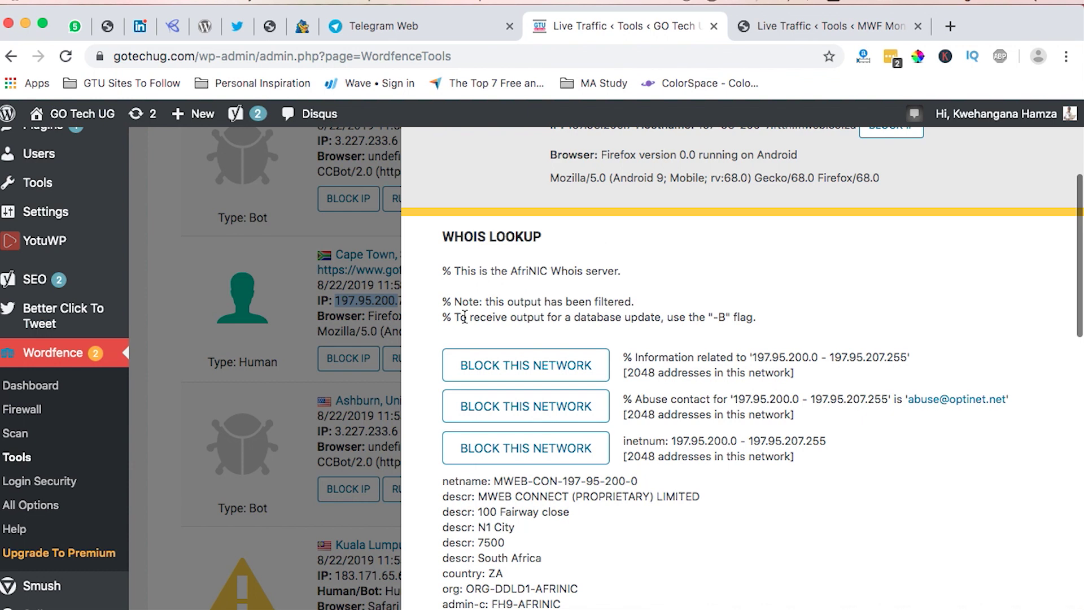
pyautogui.scroll(-4, 698, 421)
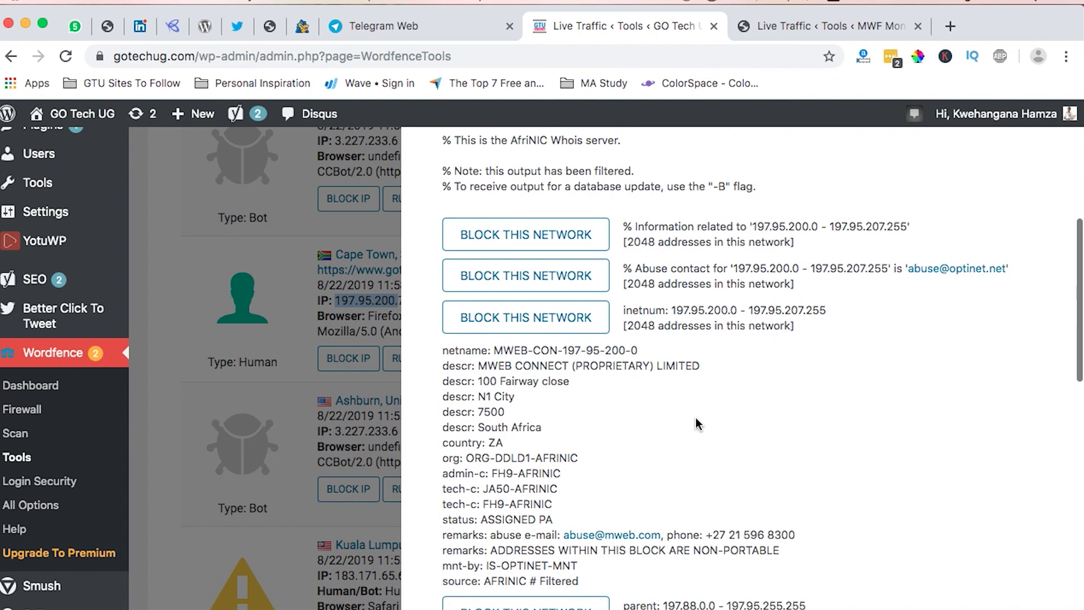
pyautogui.scroll(-2, 698, 423)
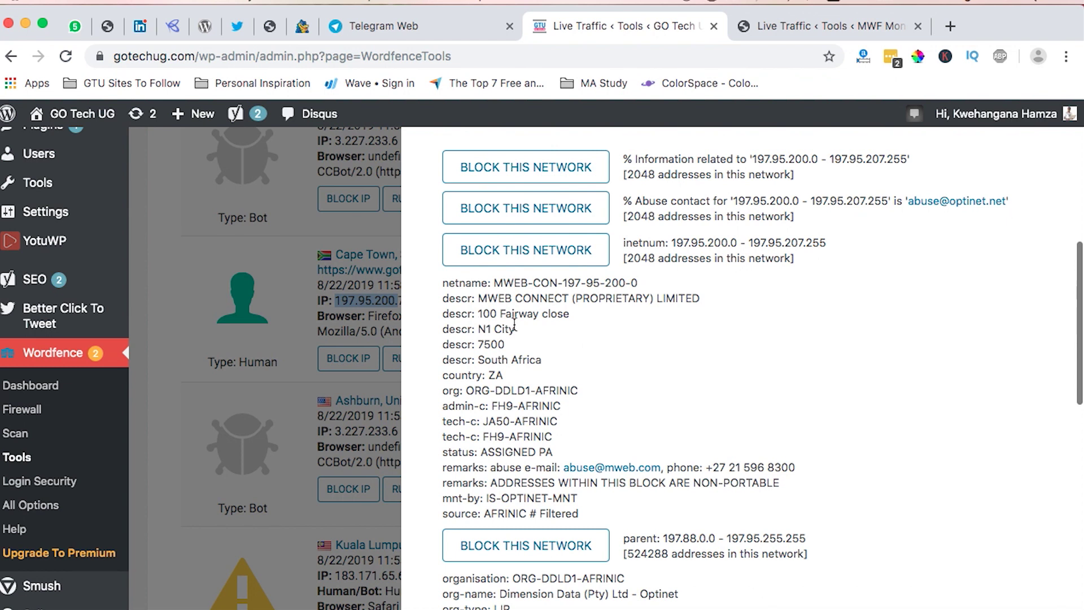
pyautogui.scroll(-2, 516, 325)
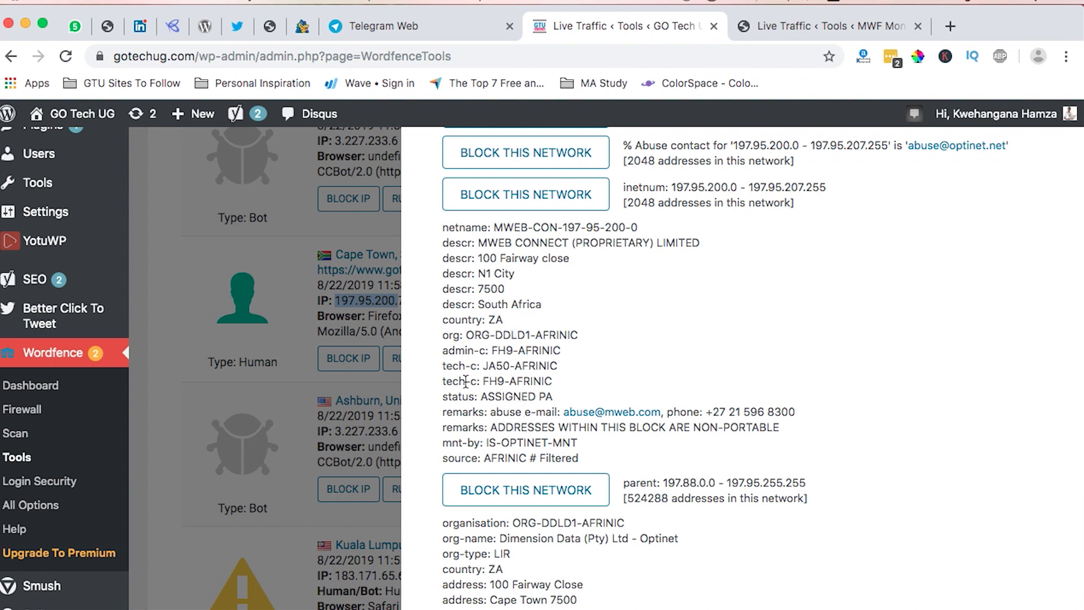
pyautogui.scroll(-5, 532, 463)
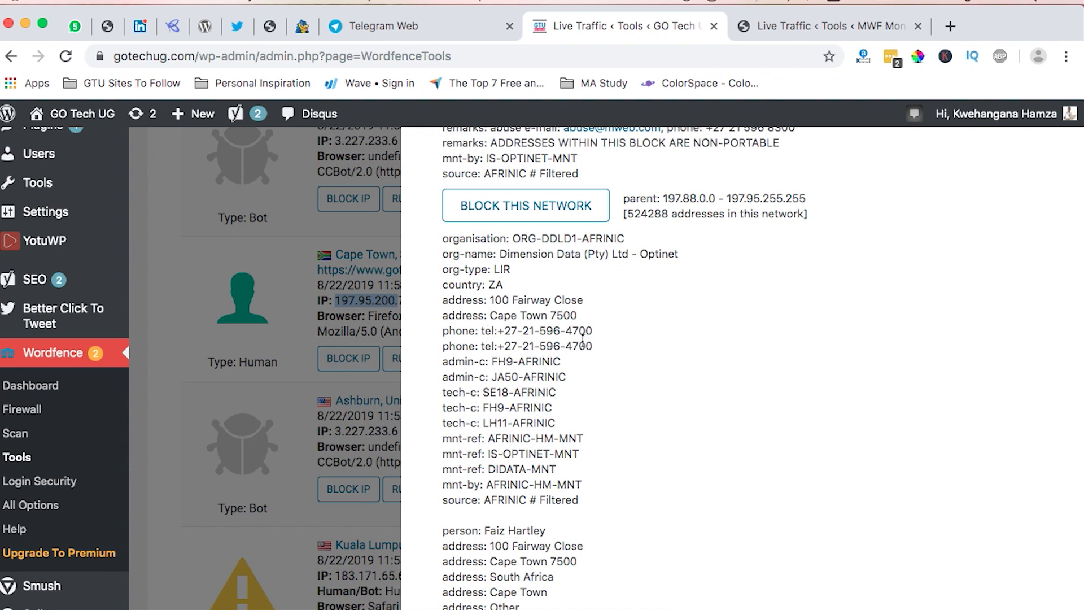
pyautogui.scroll(5, 583, 338)
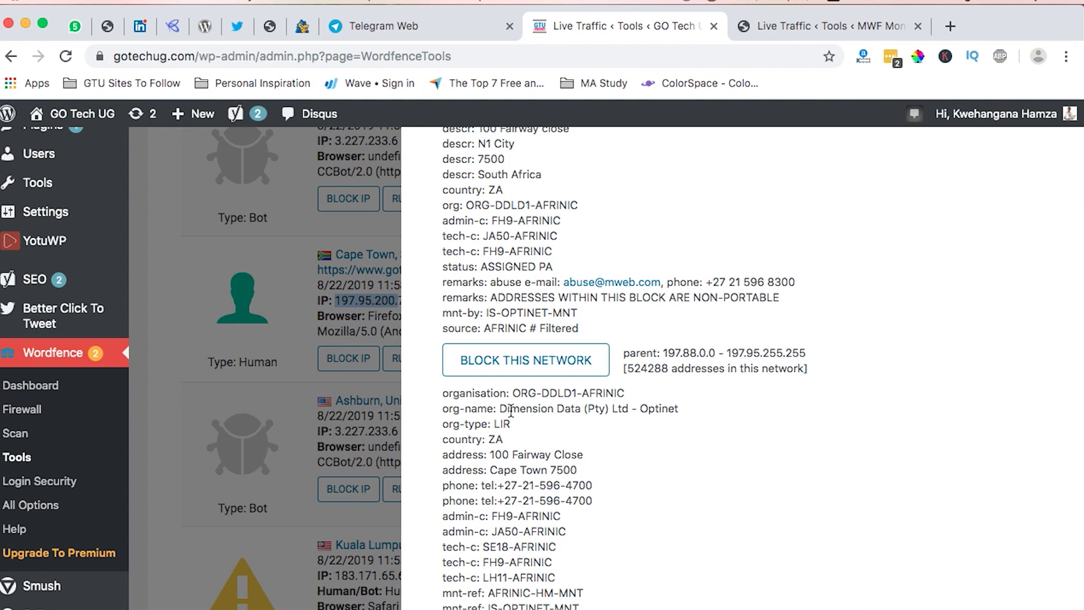
pyautogui.scroll(-10, 511, 411)
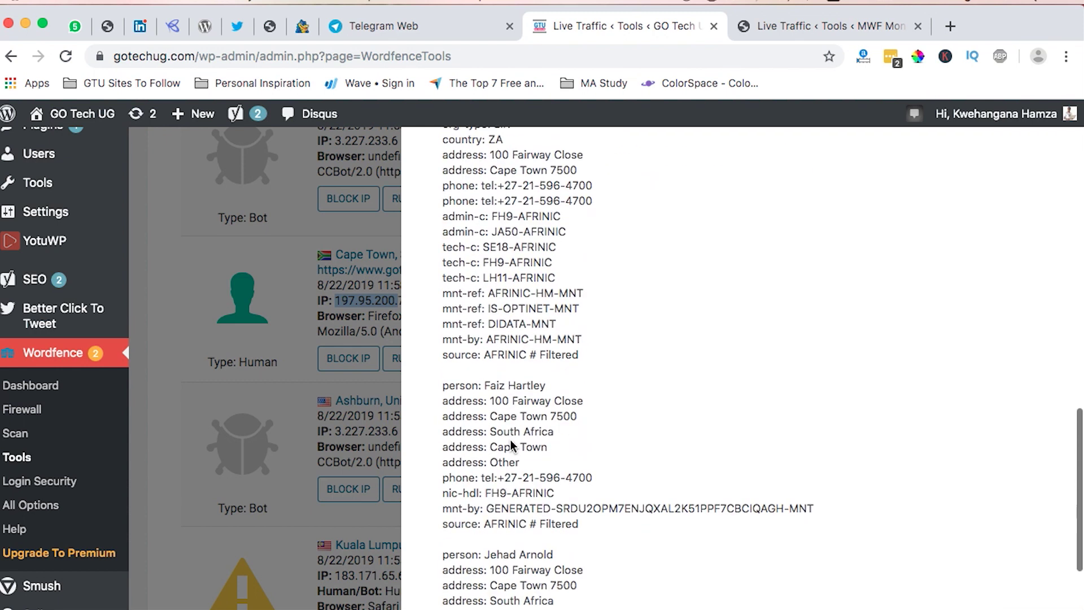
pyautogui.scroll(10, 511, 440)
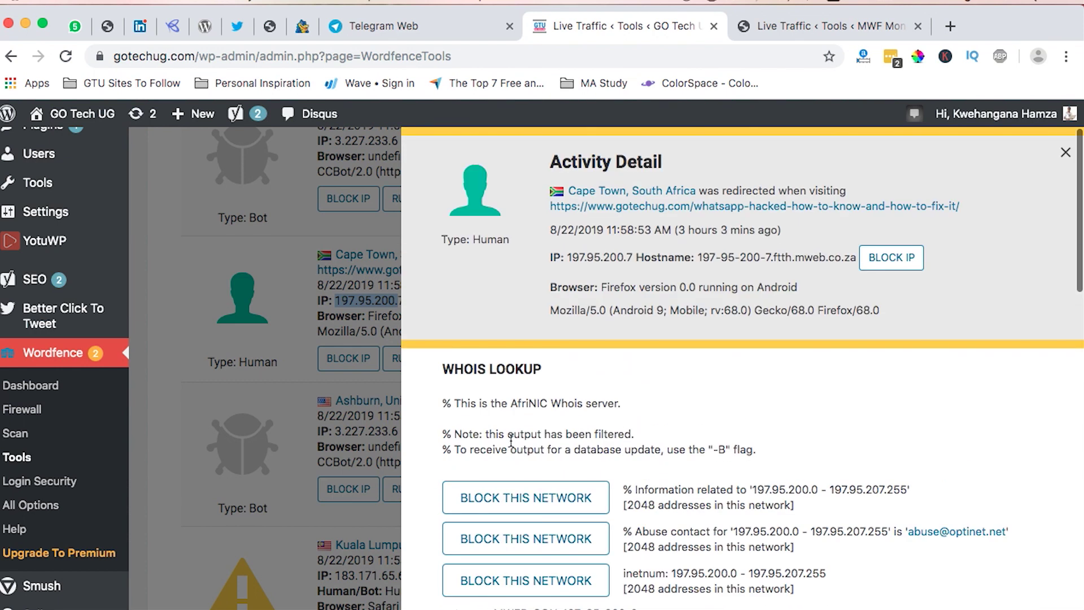
pyautogui.click(1063, 154)
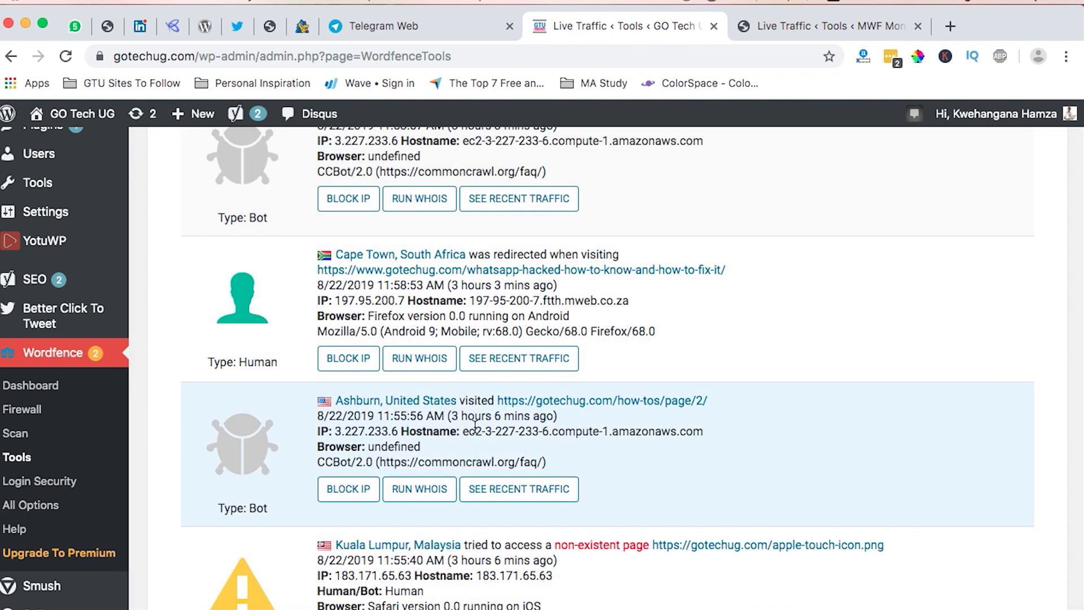
# Run WHOIS on the Kampala visitor's IP, review its ownership details, and close the panel.
pyautogui.scroll(-6, 474, 426)
pyautogui.scroll(-15, 475, 429)
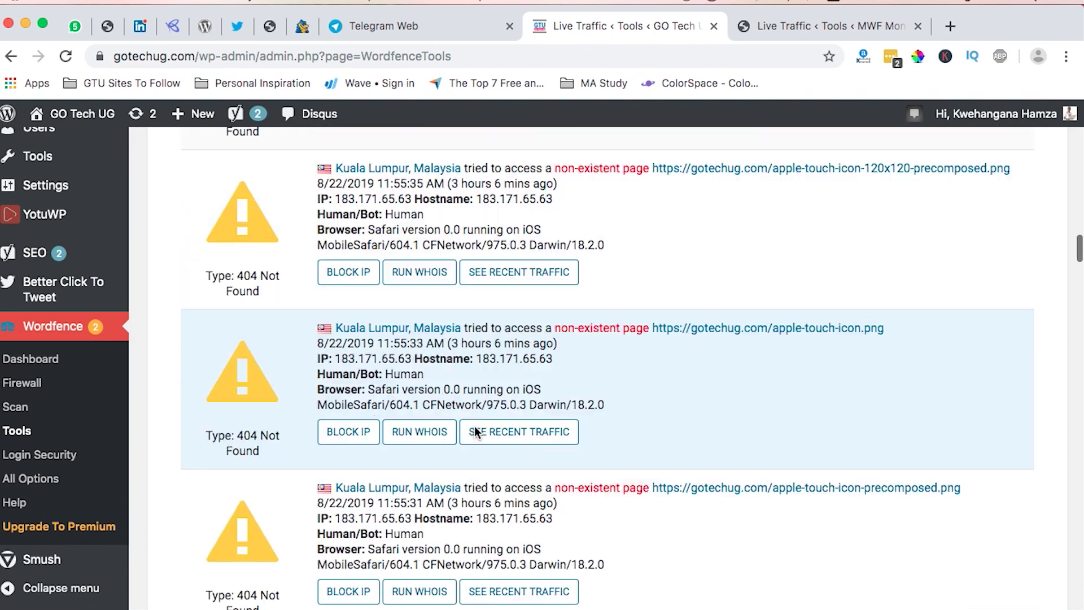
pyautogui.scroll(-12, 474, 429)
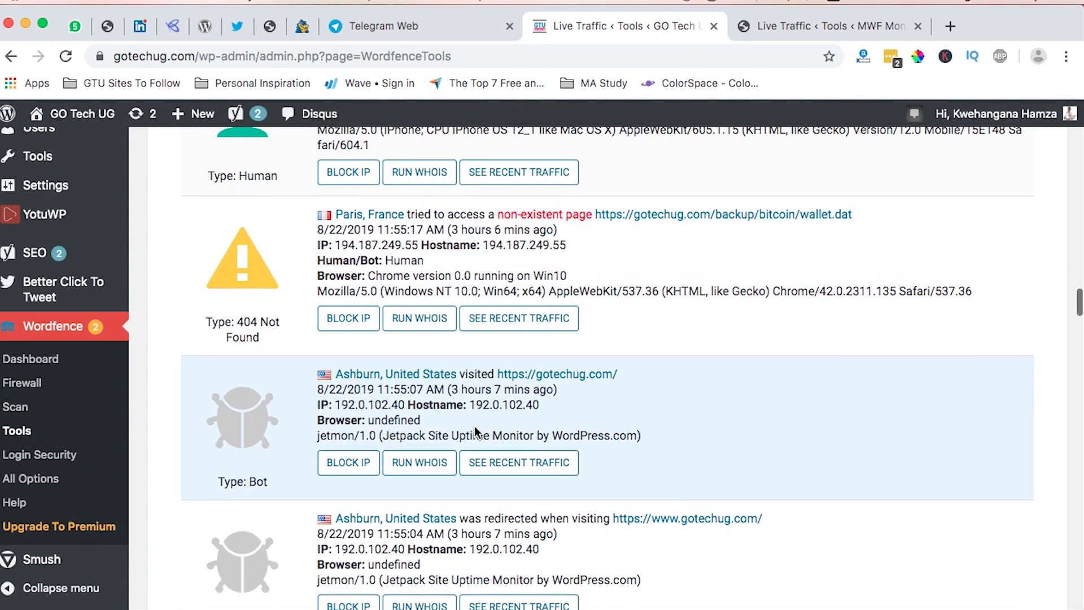
pyautogui.scroll(-15, 474, 428)
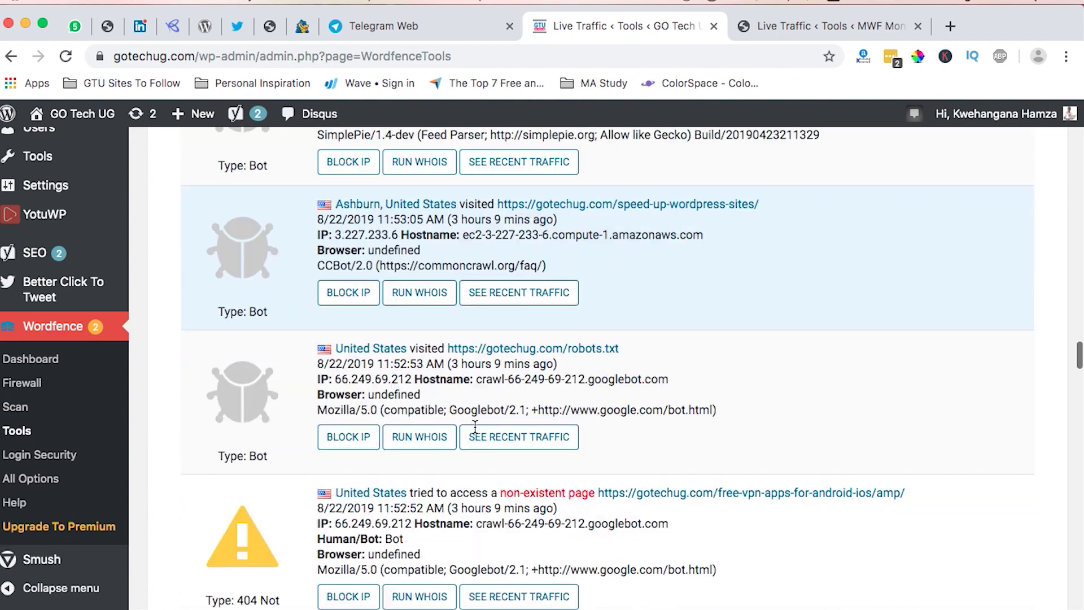
pyautogui.scroll(-5, 475, 427)
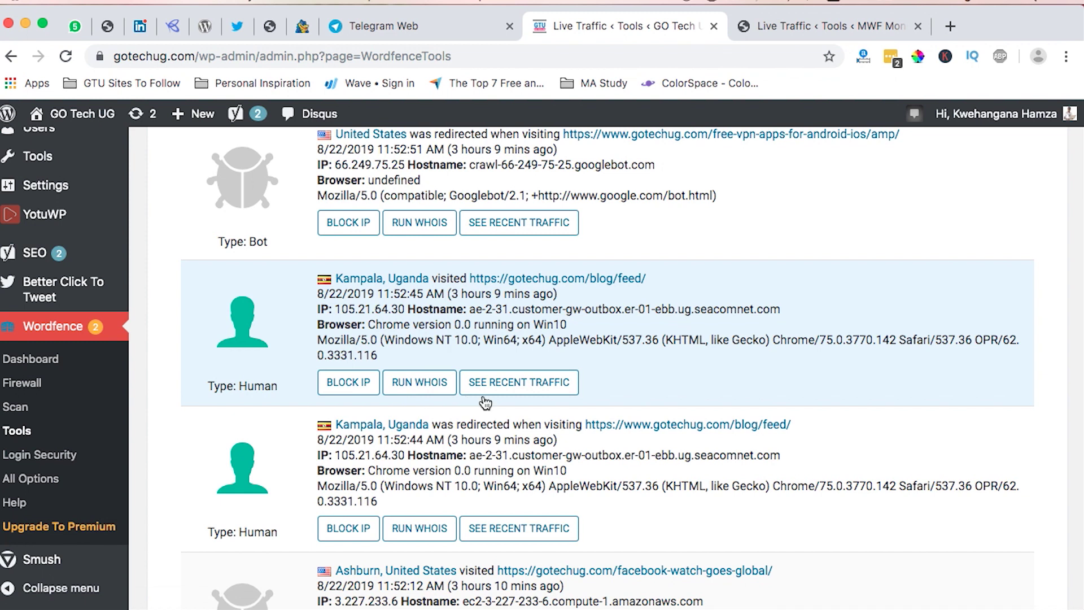
pyautogui.click(421, 385)
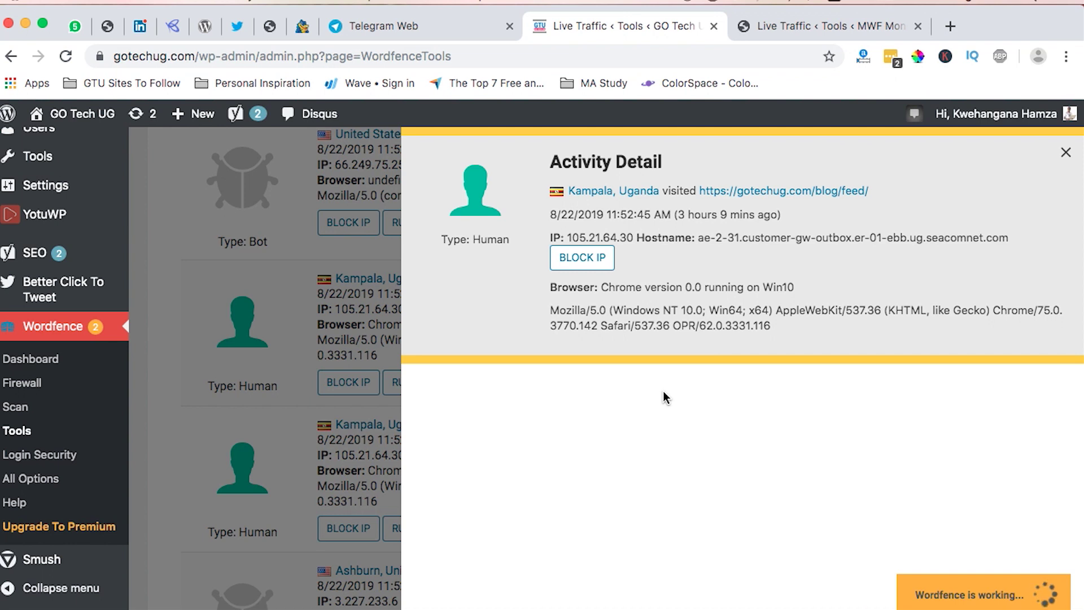
pyautogui.scroll(-3, 685, 470)
pyautogui.scroll(-10, 686, 471)
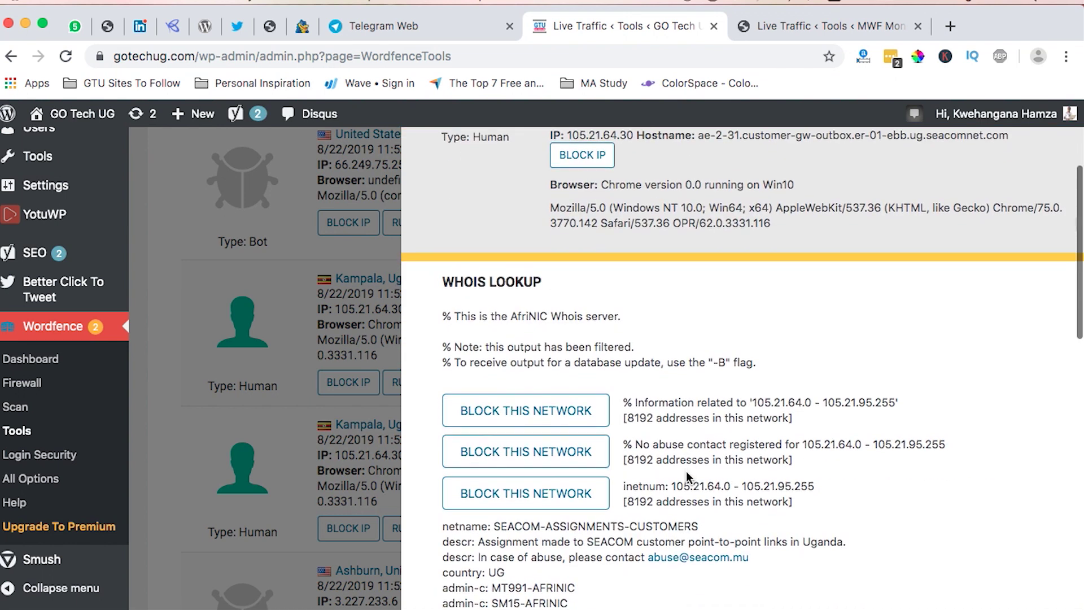
pyautogui.scroll(-10, 686, 471)
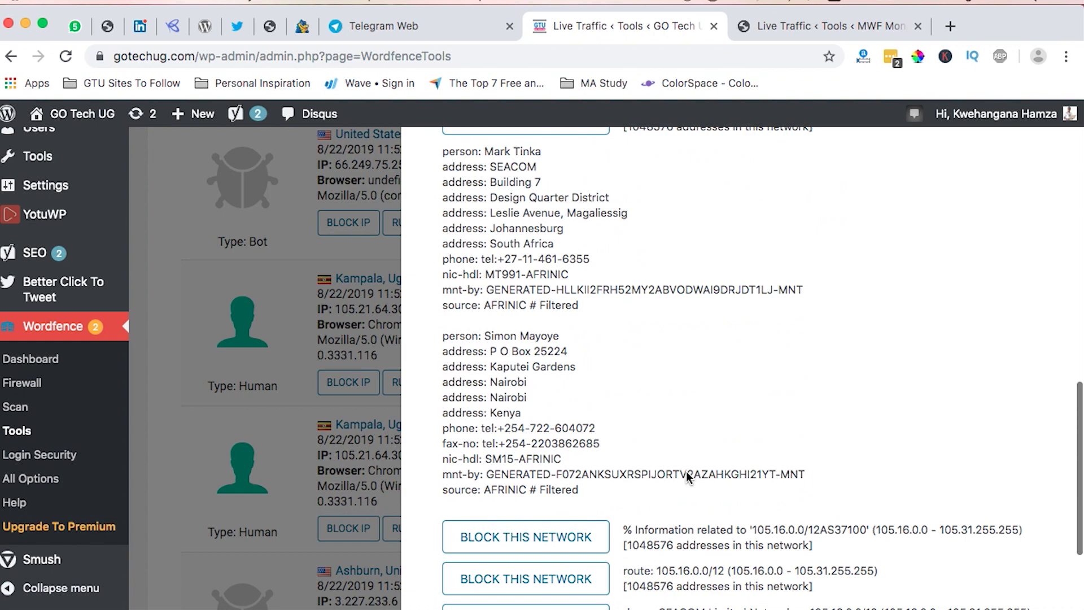
pyautogui.scroll(20, 686, 471)
pyautogui.click(1063, 154)
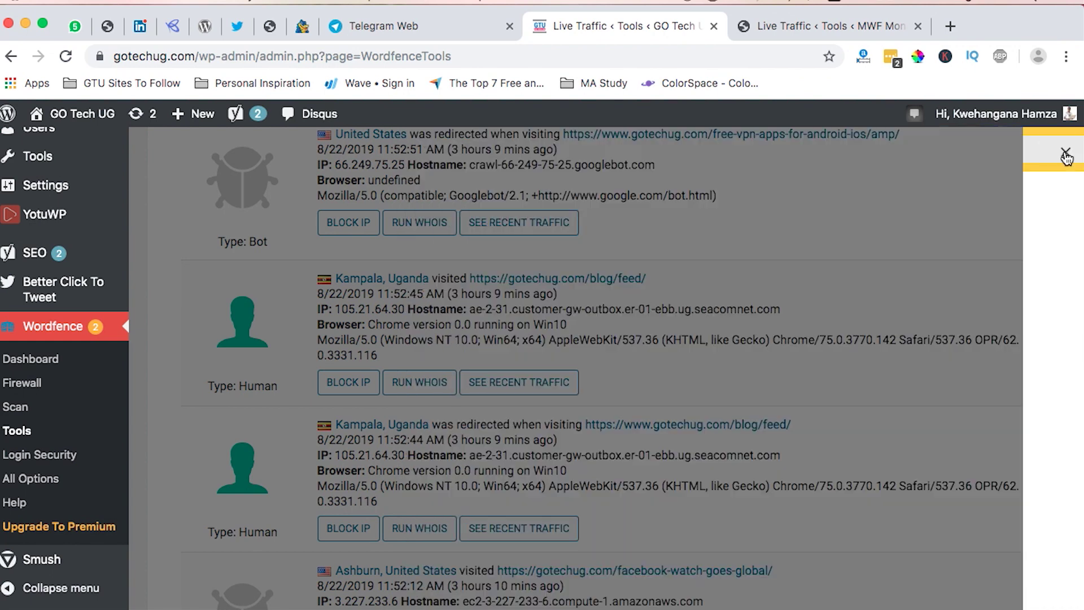
pyautogui.scroll(15, 493, 334)
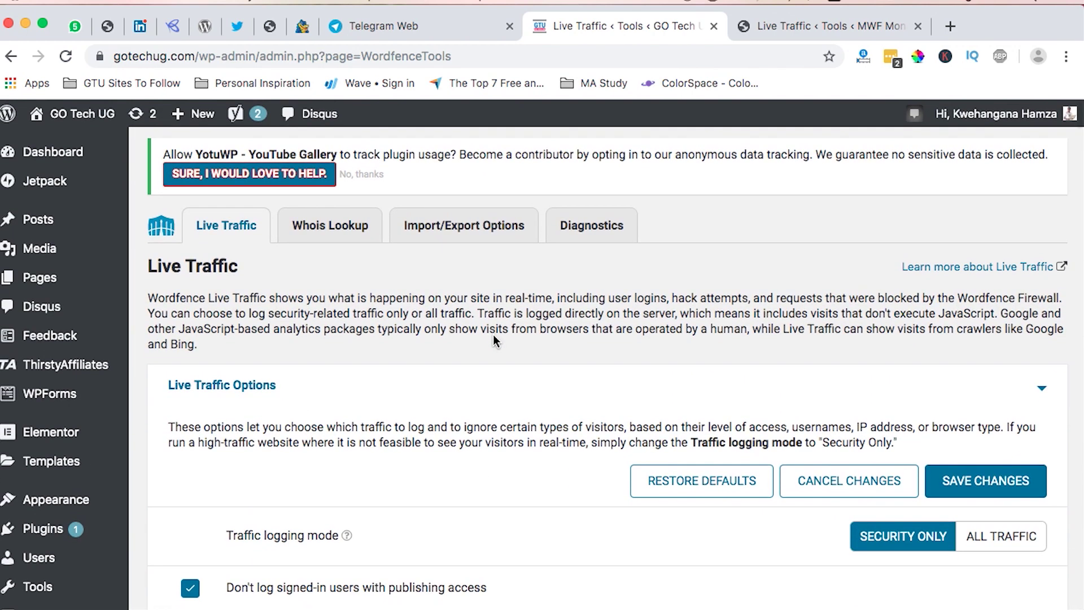
pyautogui.click(321, 237)
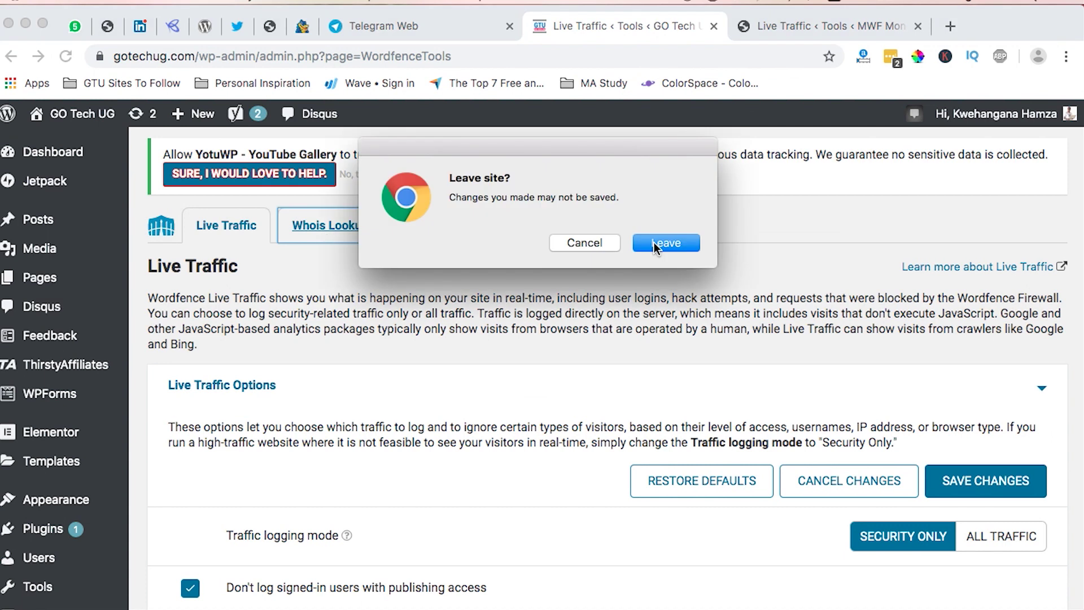
pyautogui.click(654, 242)
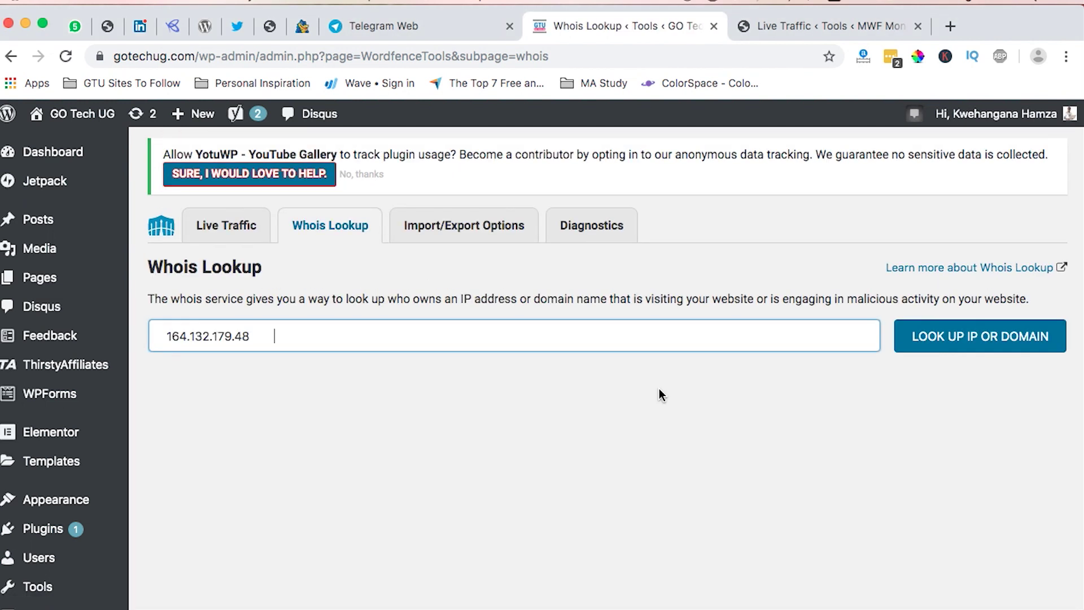
pyautogui.click(962, 339)
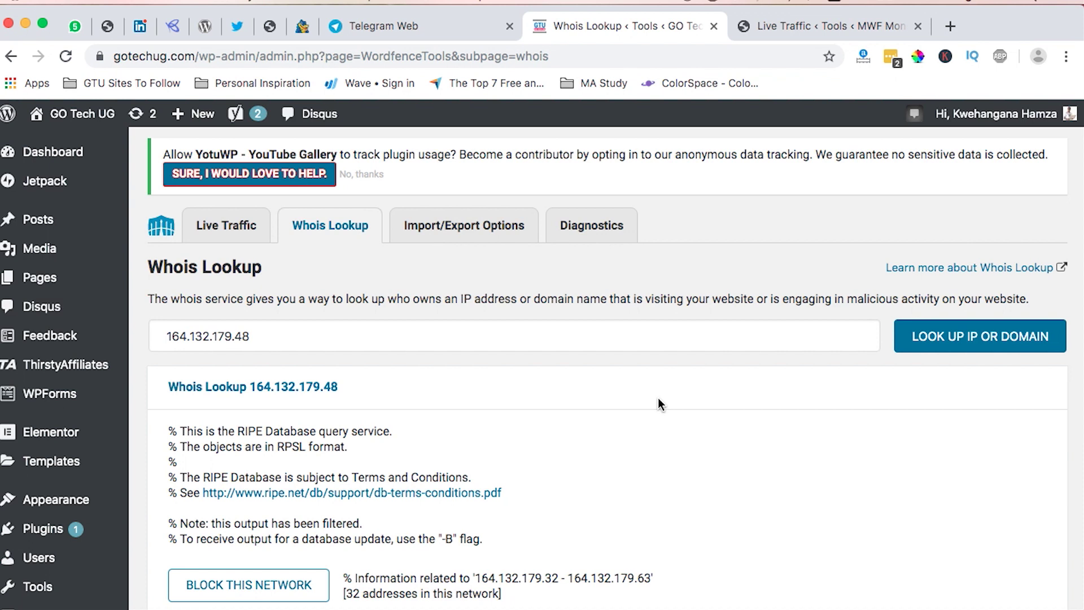
pyautogui.scroll(-6, 659, 400)
pyautogui.scroll(-5, 658, 398)
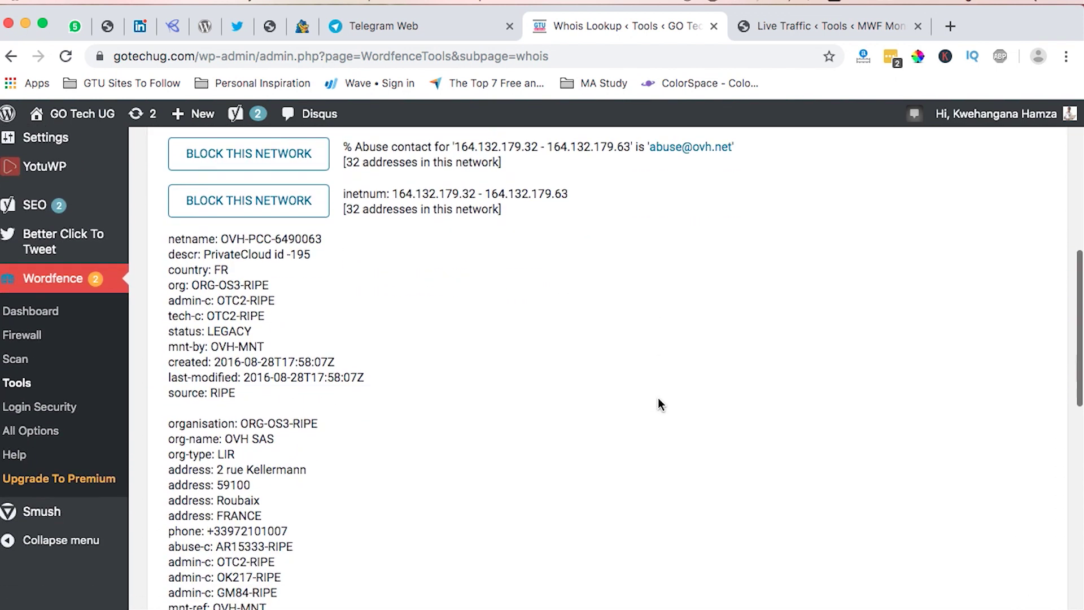
pyautogui.scroll(-6, 658, 397)
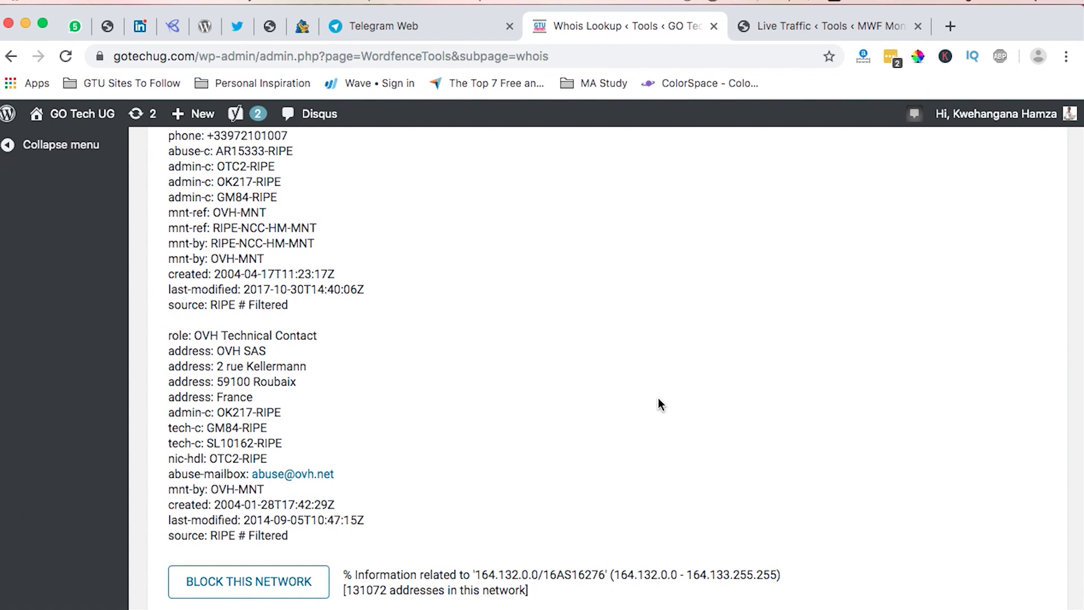
pyautogui.scroll(9, 658, 397)
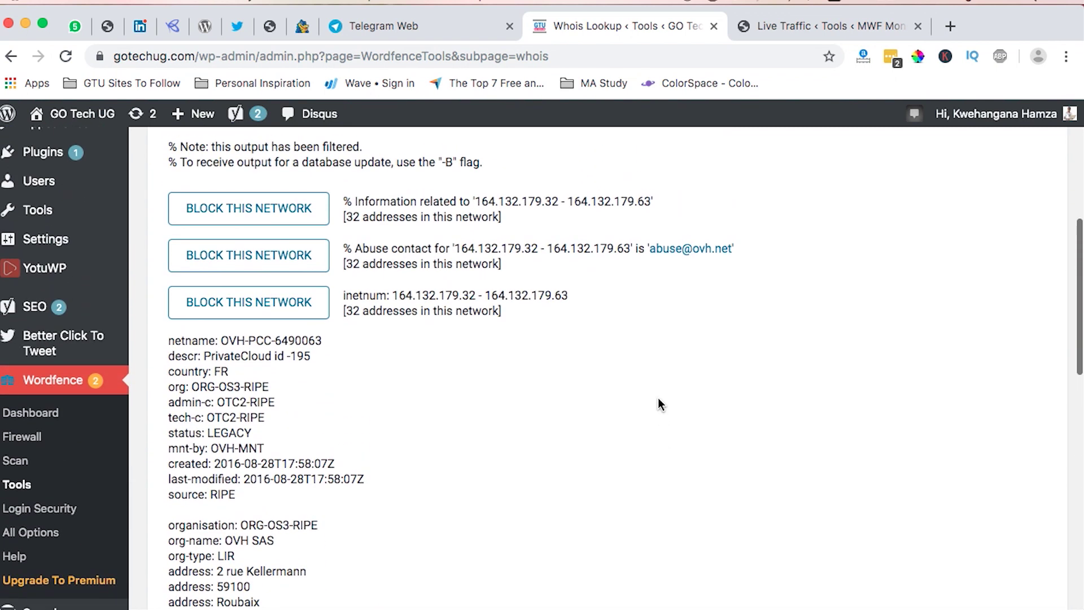
pyautogui.scroll(3, 658, 398)
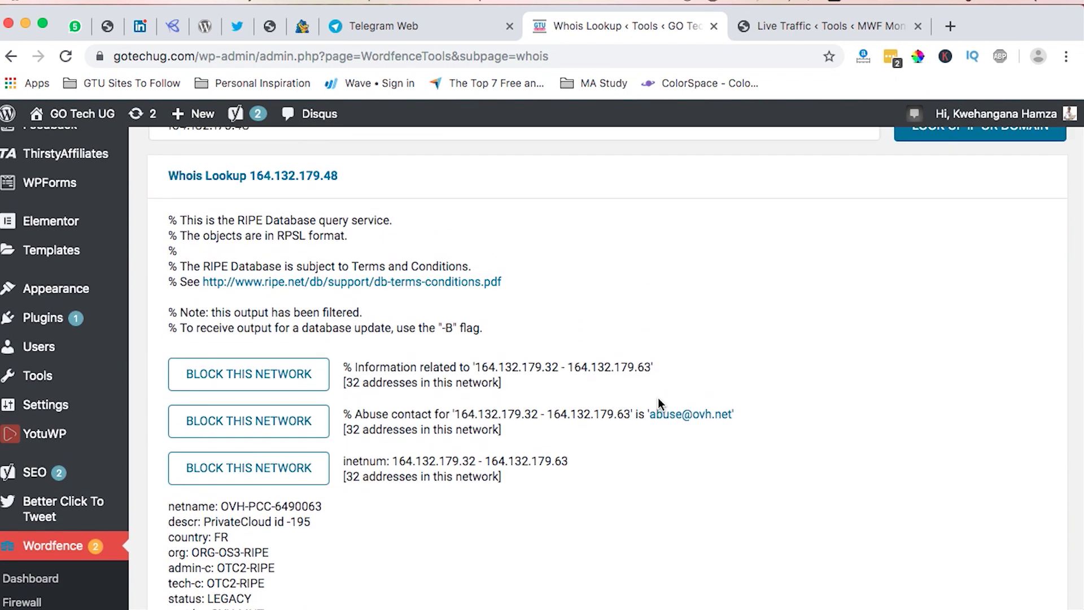
pyautogui.scroll(4, 659, 397)
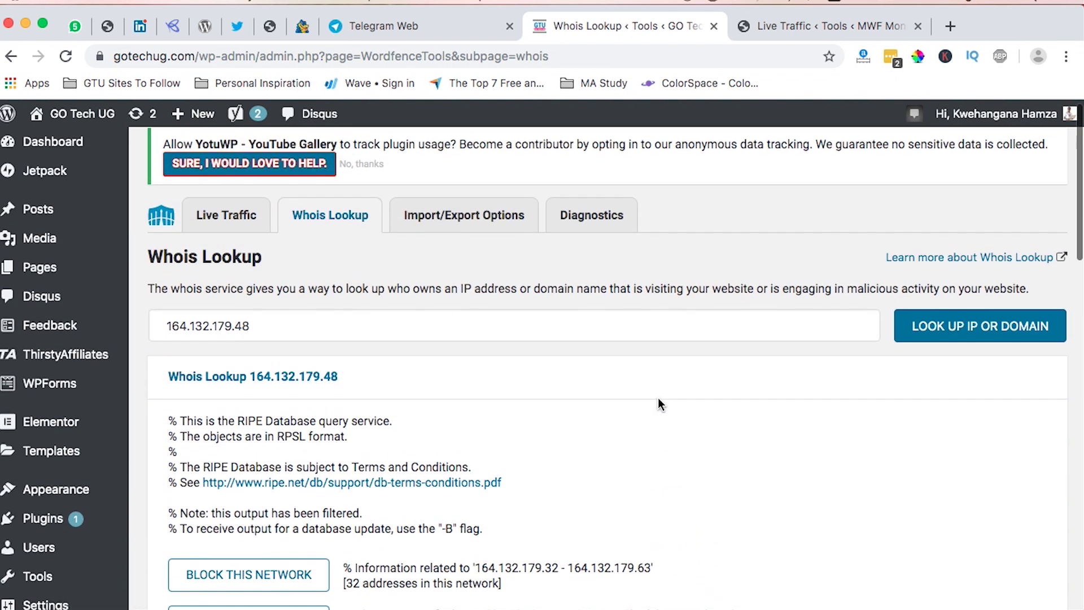
pyautogui.click(453, 225)
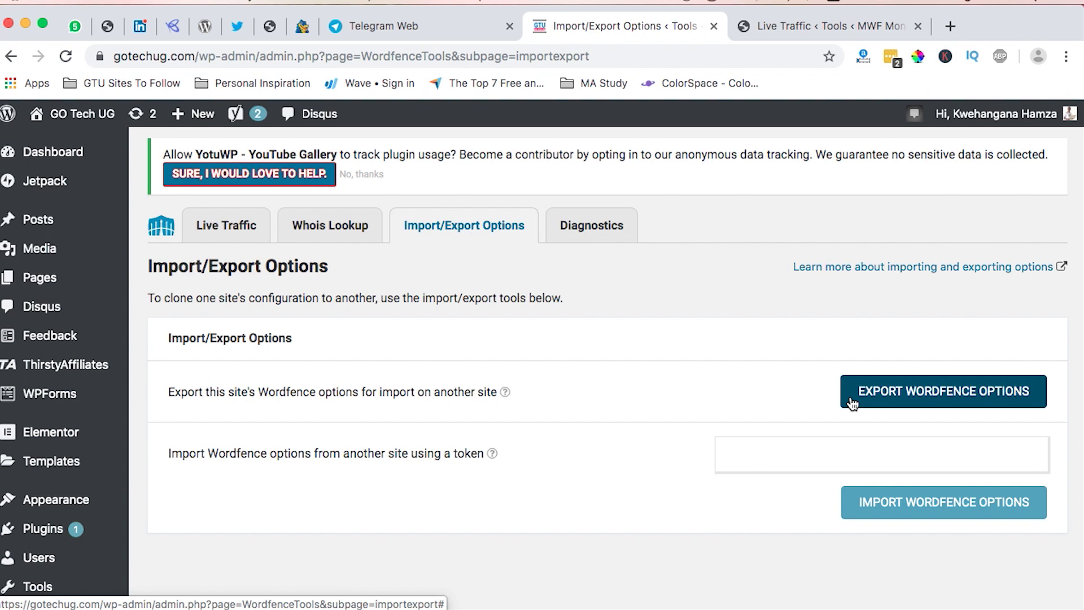
# Export GO Tech UG's Wordfence options to a token and copy it for MWF Money.
pyautogui.click(894, 398)
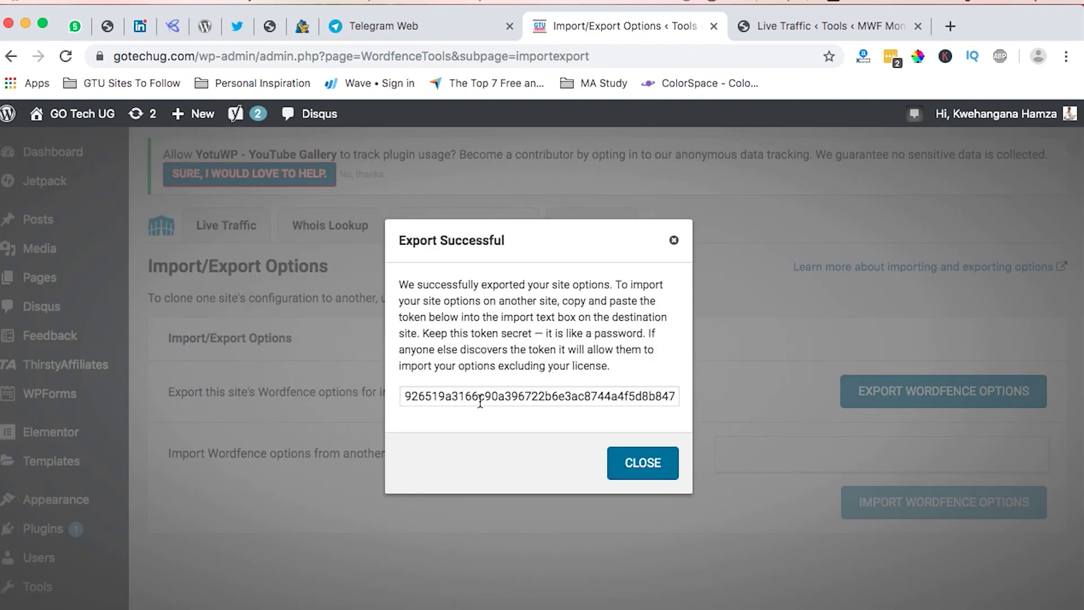
pyautogui.click(480, 400)
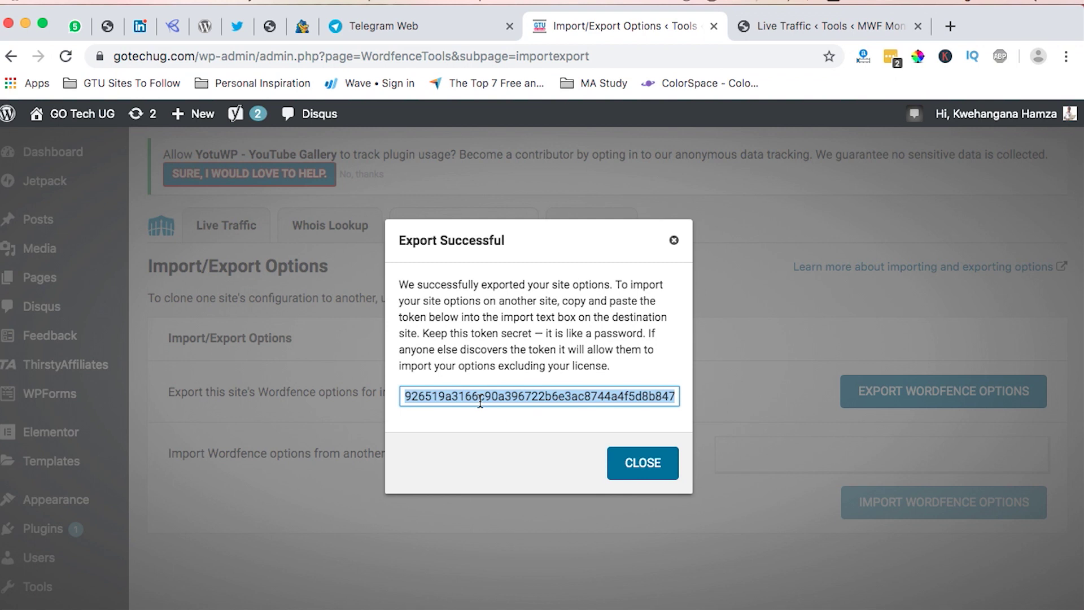
pyautogui.click(674, 240)
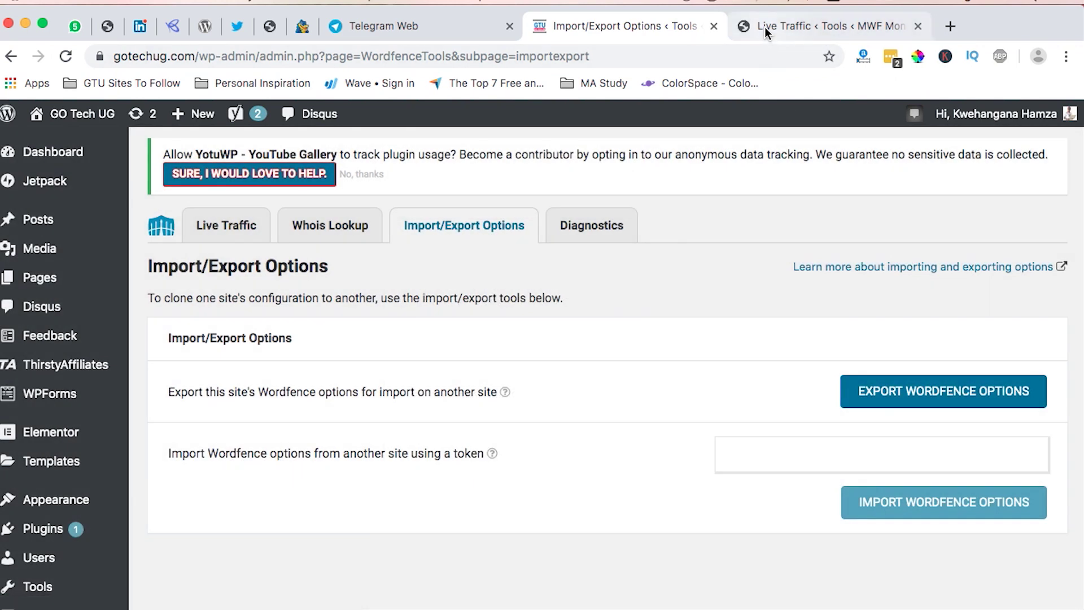
pyautogui.click(764, 26)
pyautogui.scroll(-8, 287, 325)
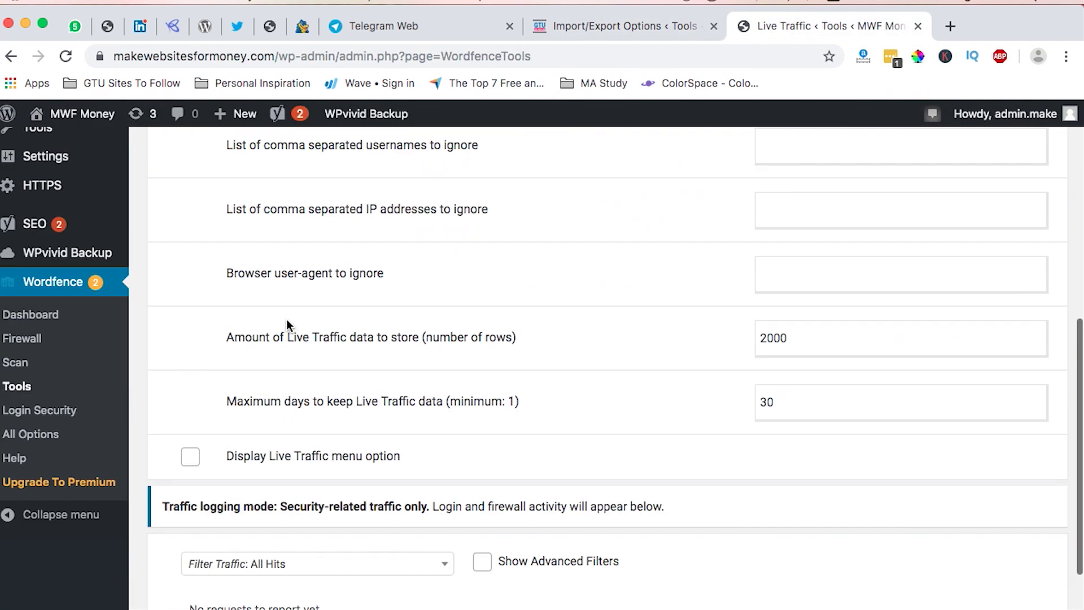
pyautogui.scroll(5, 439, 333)
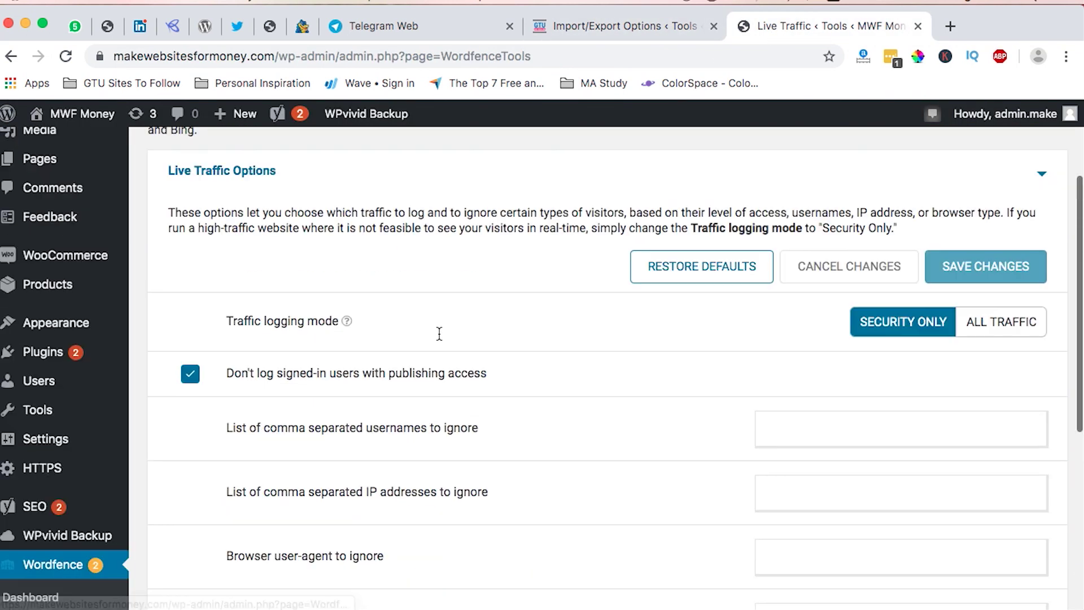
pyautogui.scroll(3, 439, 334)
pyautogui.click(483, 160)
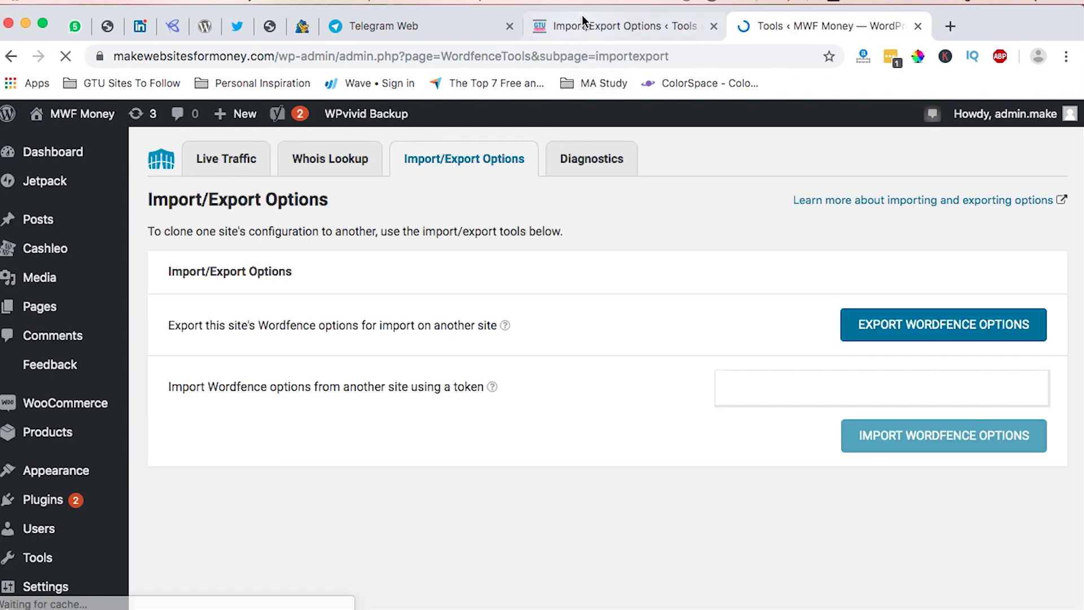
# Clear a wrongly pasted IP address from MWF Money's import token field.
pyautogui.click(582, 16)
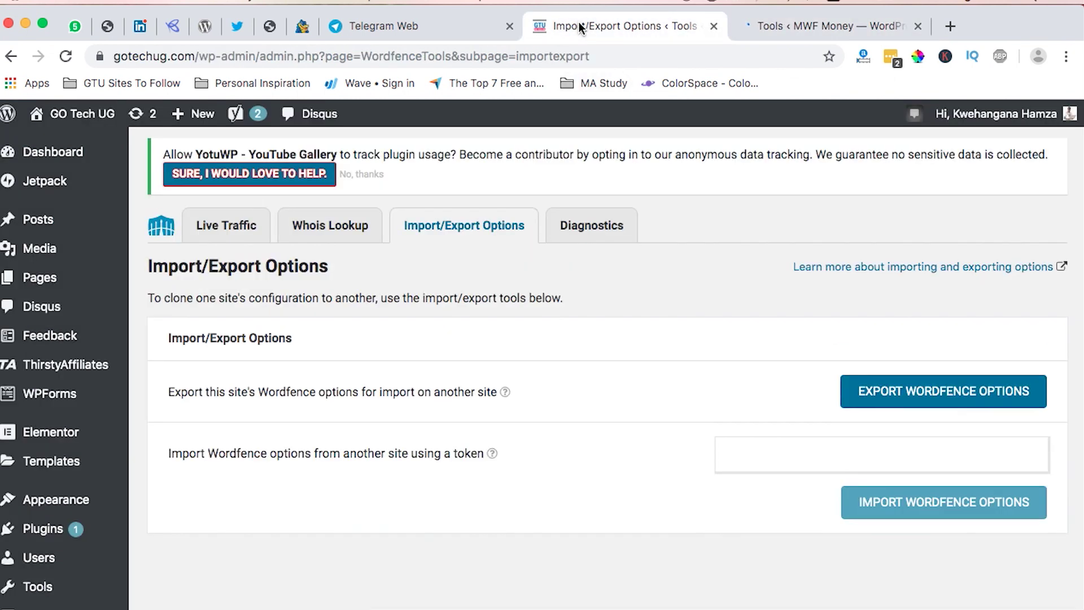
pyautogui.click(800, 21)
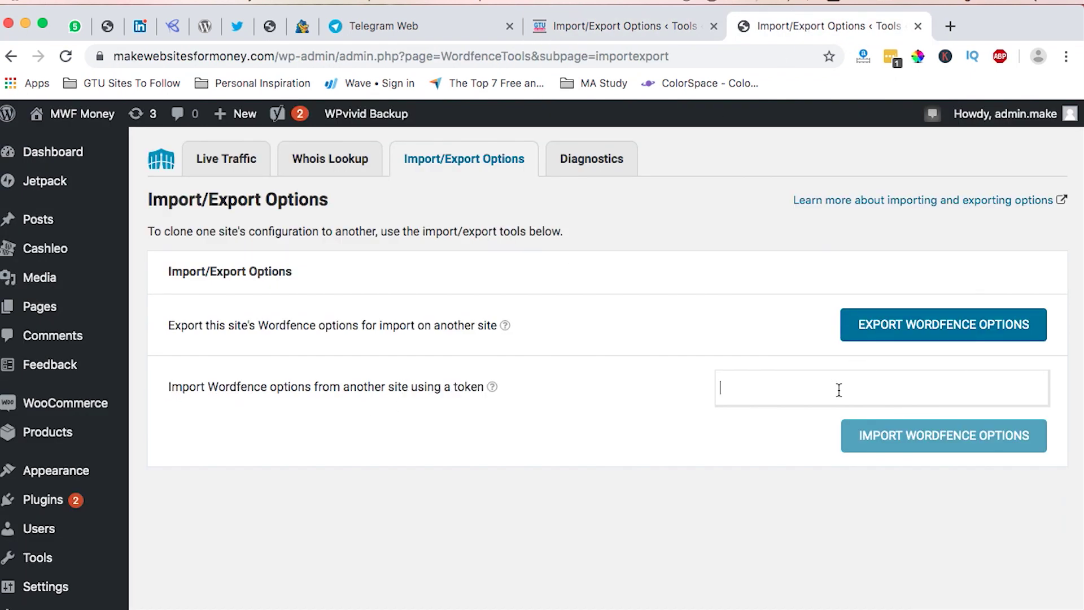
pyautogui.press('super+v')
pyautogui.press('super+a')
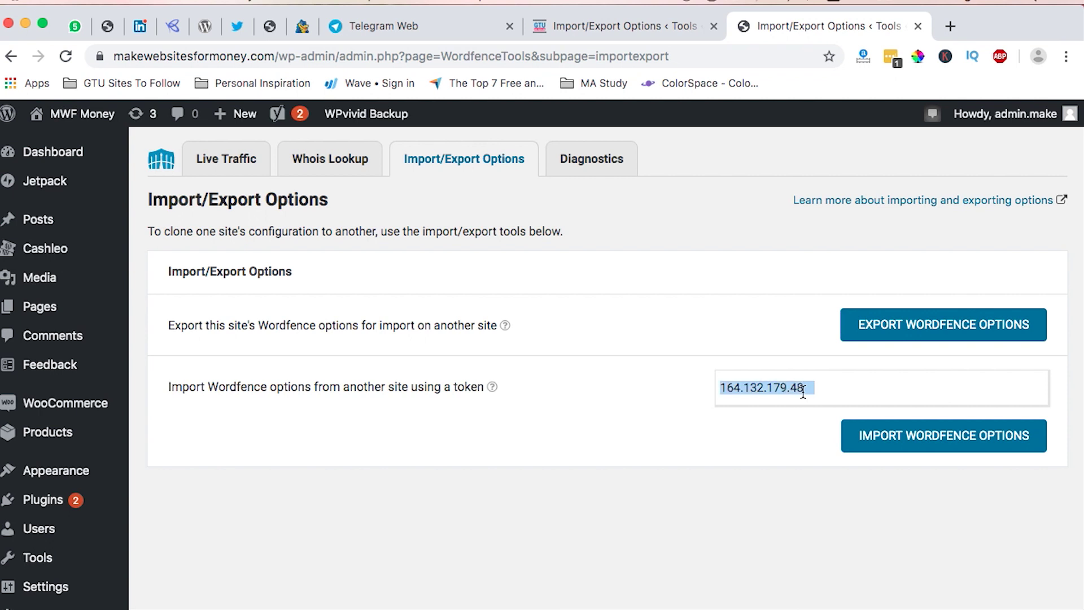
pyautogui.press('BackSpace')
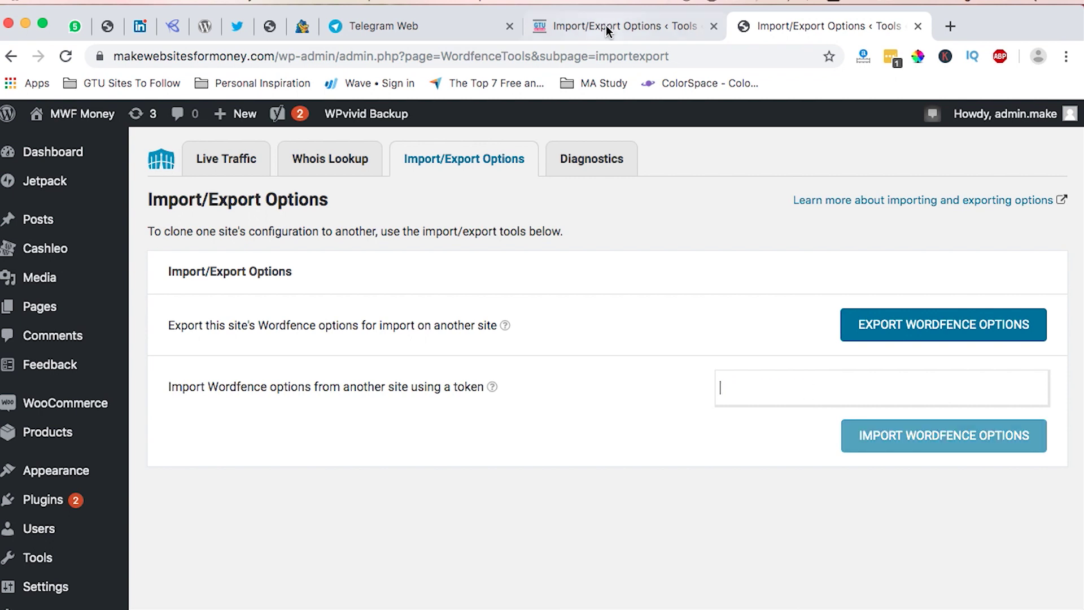
# Re-export GO Tech UG's options and import the token into MWF Money, then reload.
pyautogui.click(605, 26)
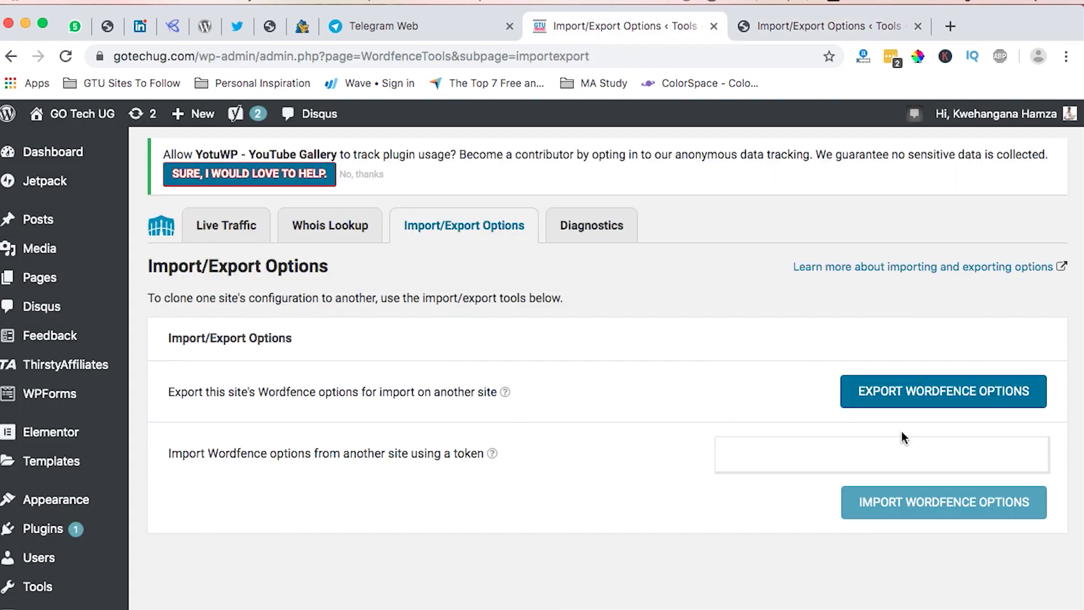
pyautogui.click(907, 403)
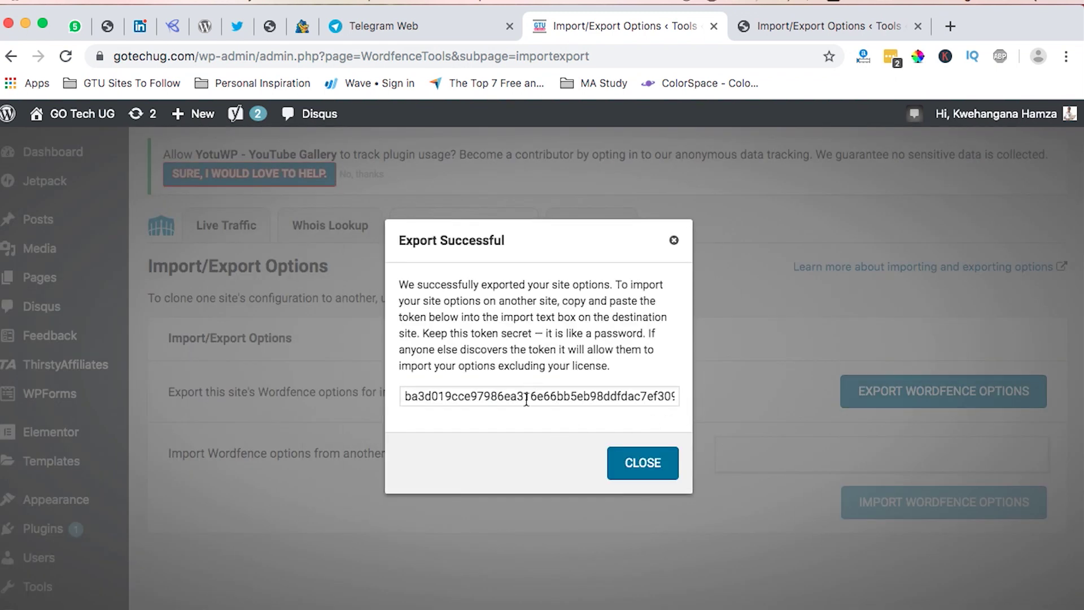
pyautogui.click(526, 399)
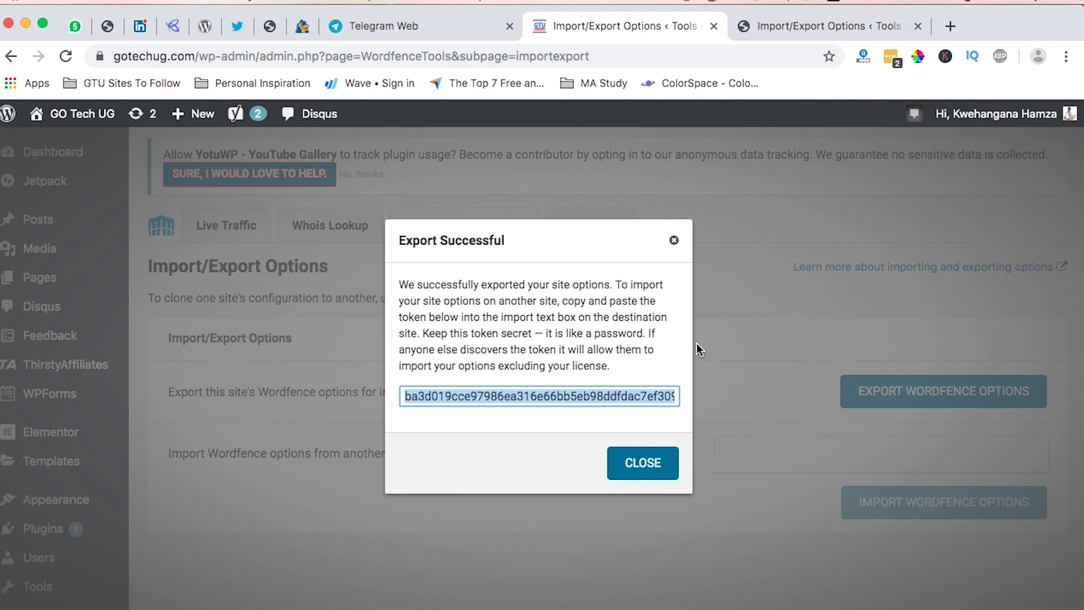
pyautogui.click(780, 28)
pyautogui.click(774, 401)
pyautogui.press('super+v')
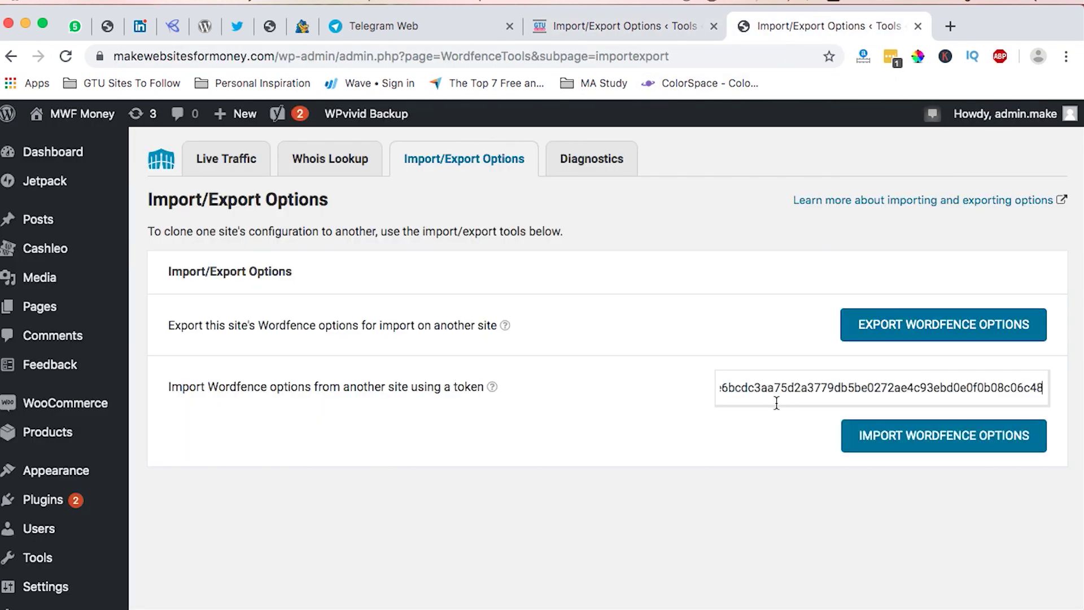
pyautogui.click(853, 441)
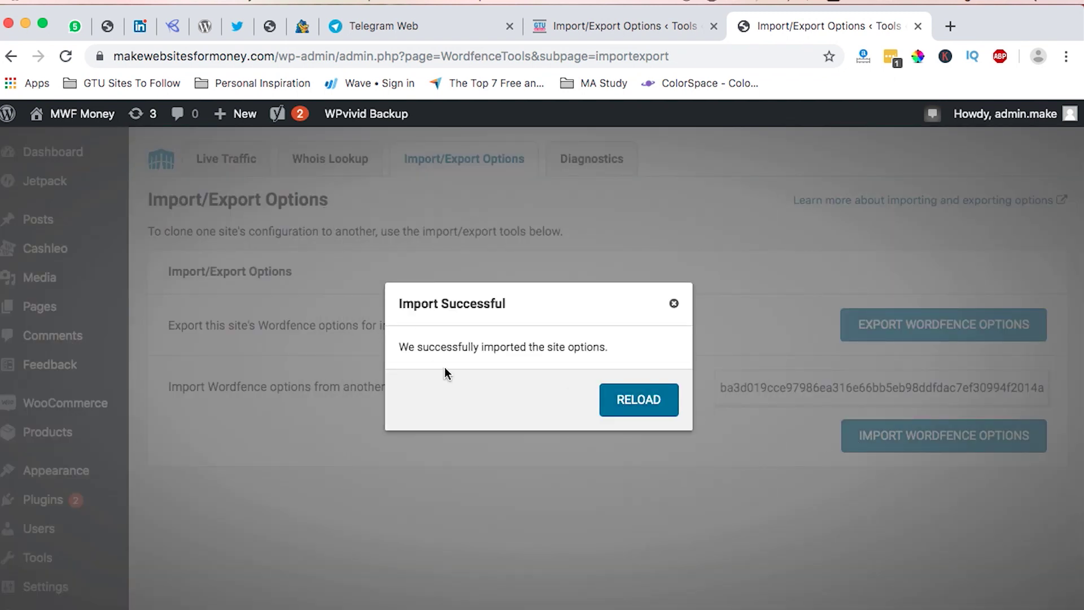
pyautogui.click(637, 405)
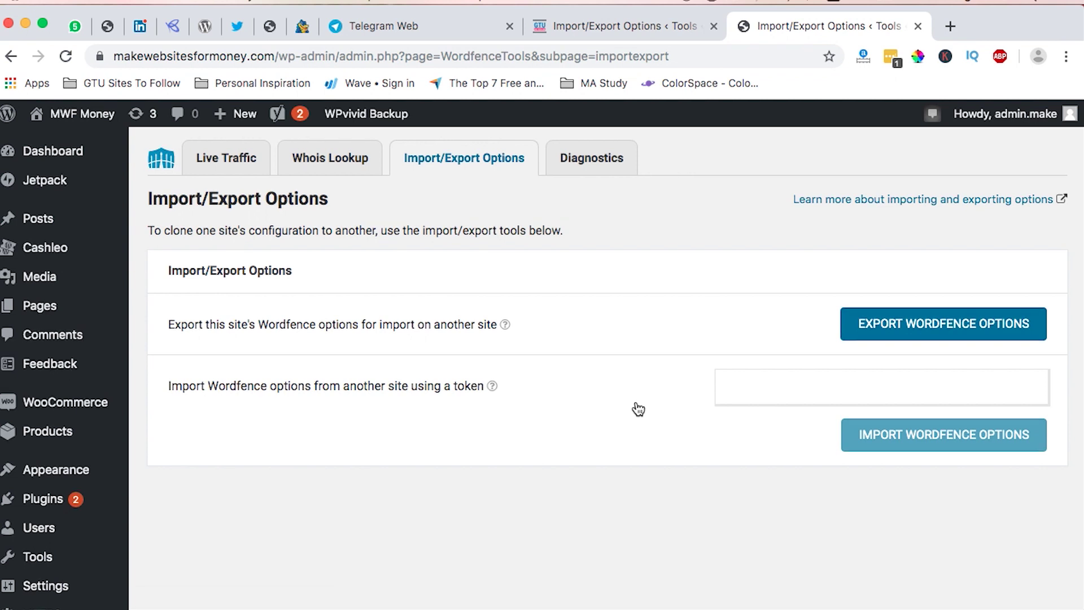
# Dismiss GO Tech UG's export confirmation and return to the GO Tech UG site.
pyautogui.scroll(-3, 638, 407)
pyautogui.click(611, 26)
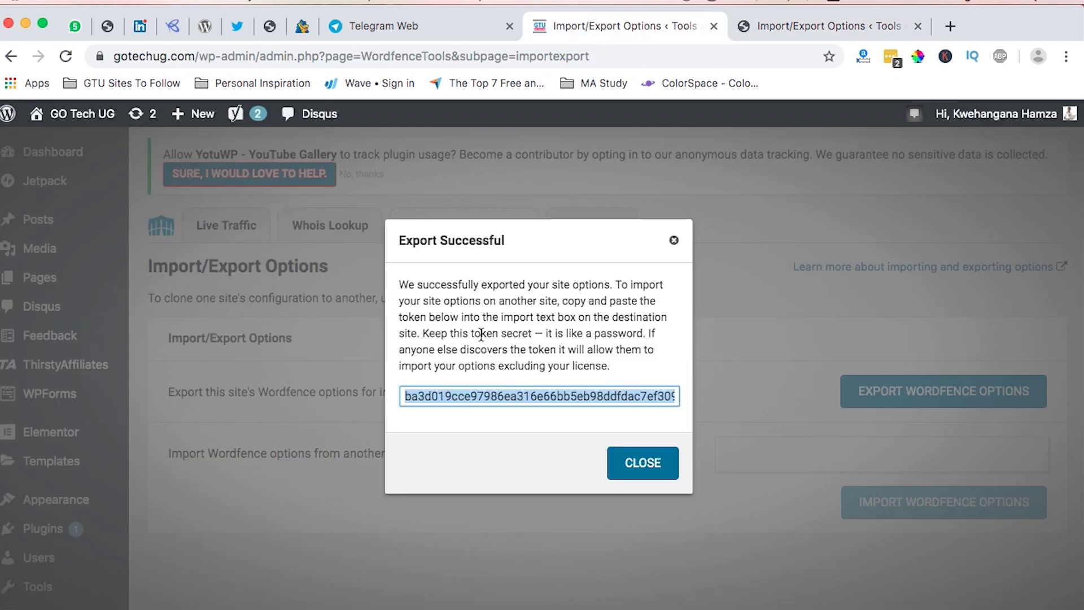
pyautogui.click(643, 461)
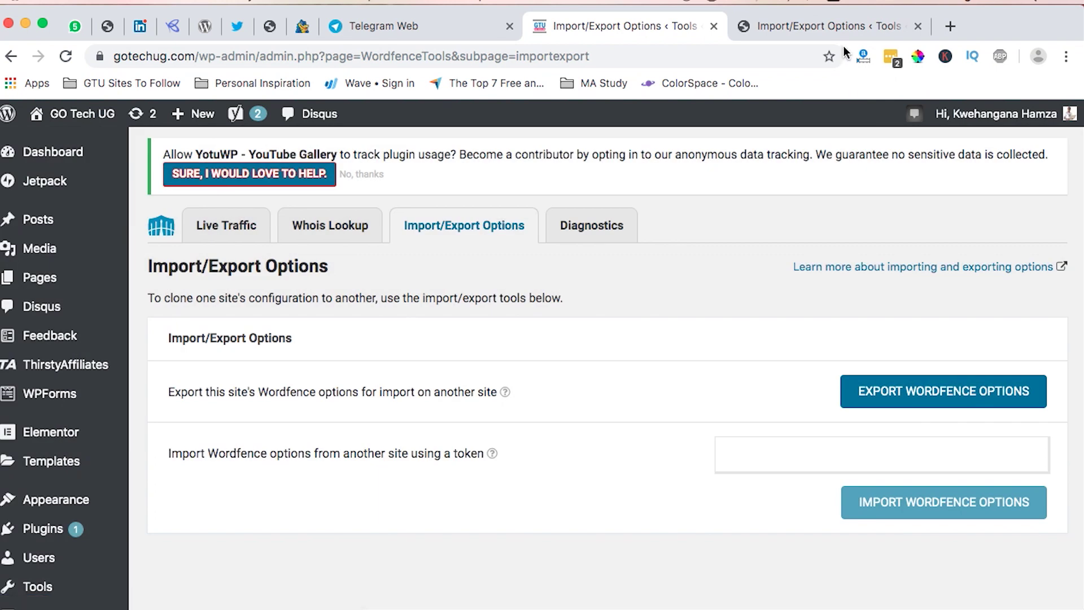
pyautogui.click(843, 29)
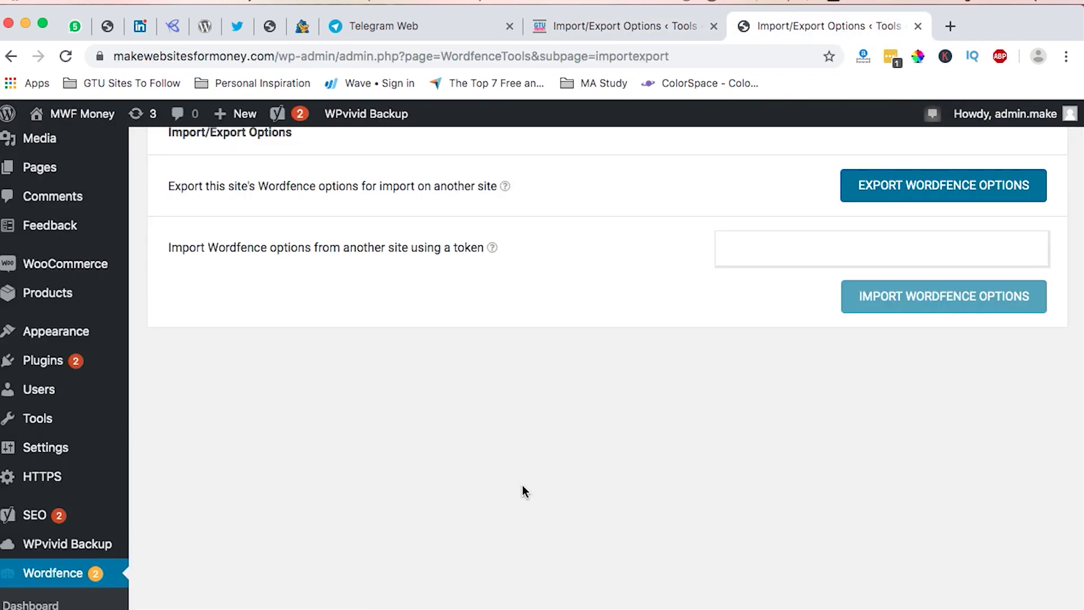
pyautogui.scroll(3, 523, 490)
pyautogui.click(637, 41)
# Open Wordfence Diagnostics and expand, then collapse, the Wordfence Status details.
pyautogui.click(603, 229)
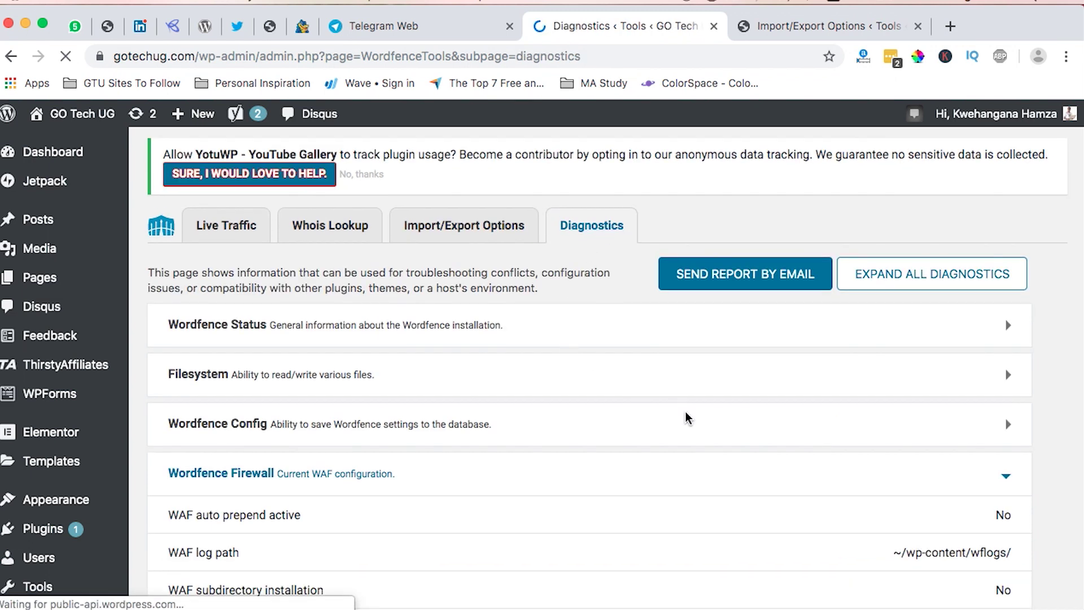
pyautogui.scroll(-3, 686, 418)
pyautogui.scroll(1, 705, 448)
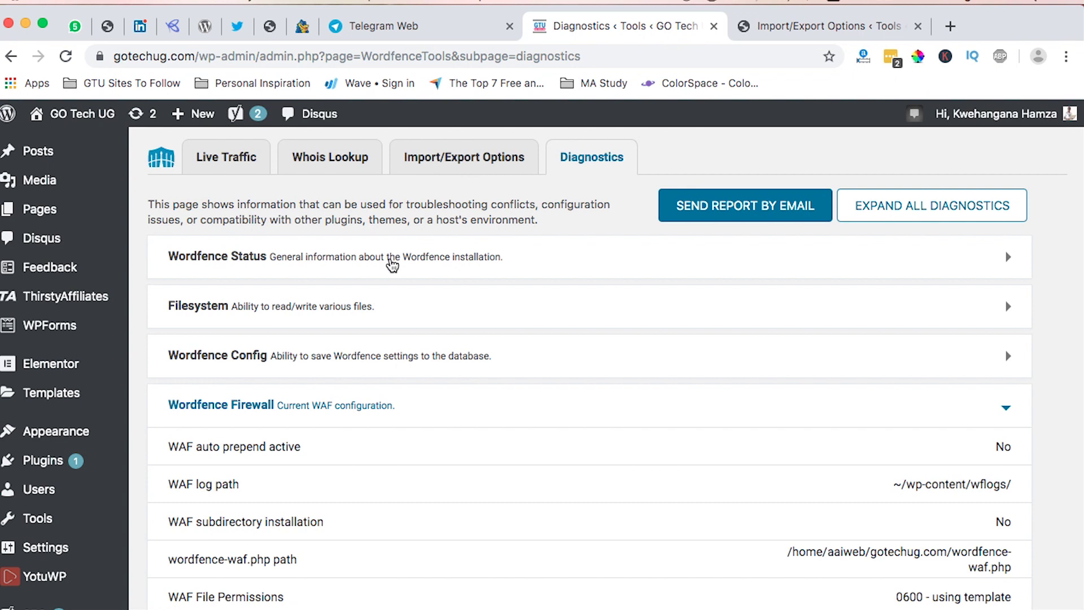
pyautogui.click(391, 264)
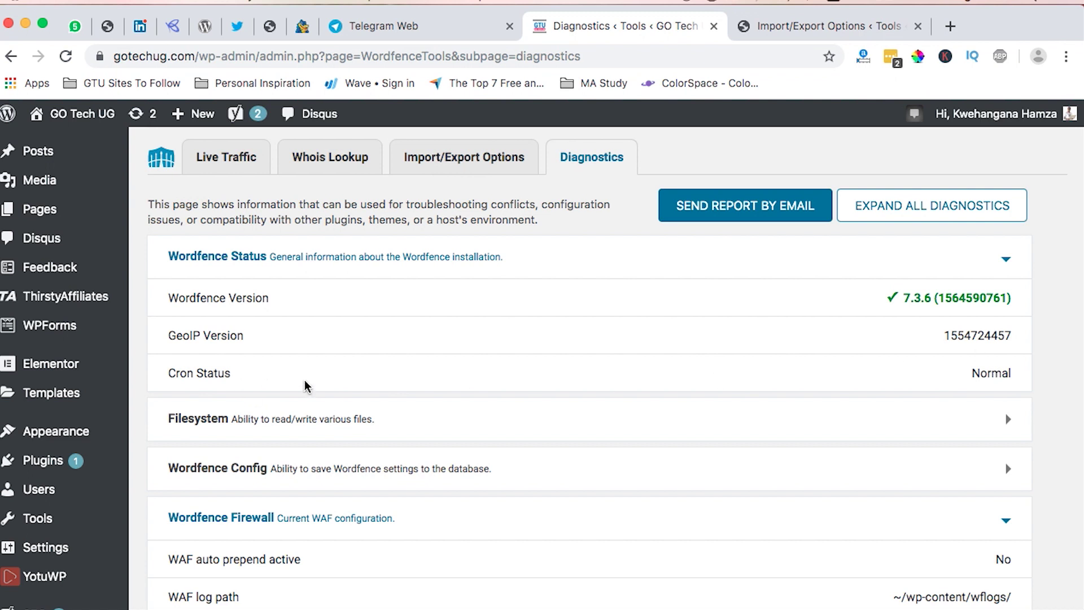
pyautogui.scroll(-1, 546, 457)
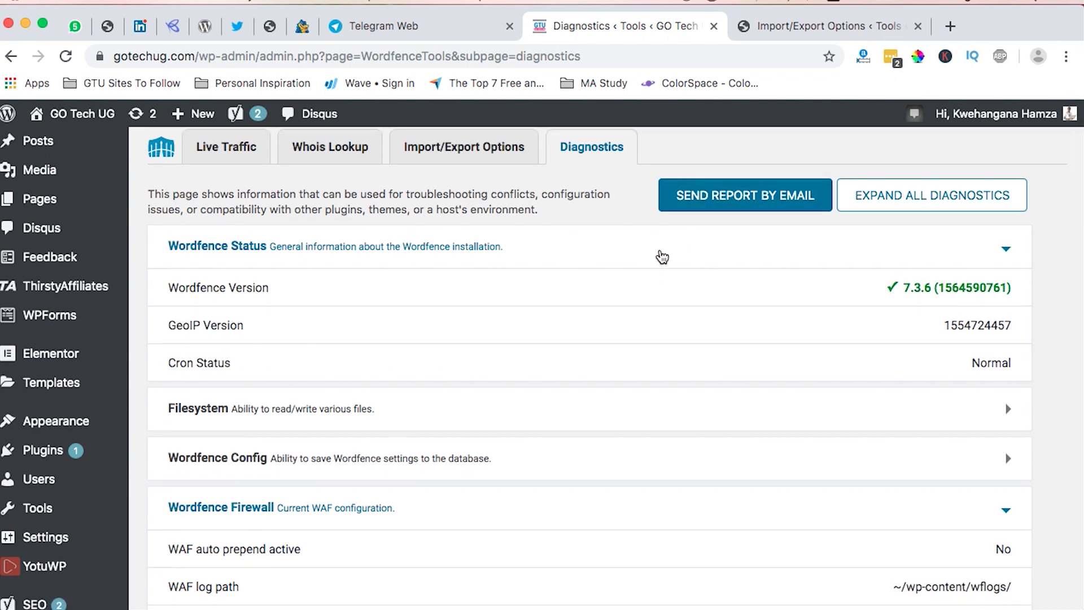
pyautogui.click(659, 255)
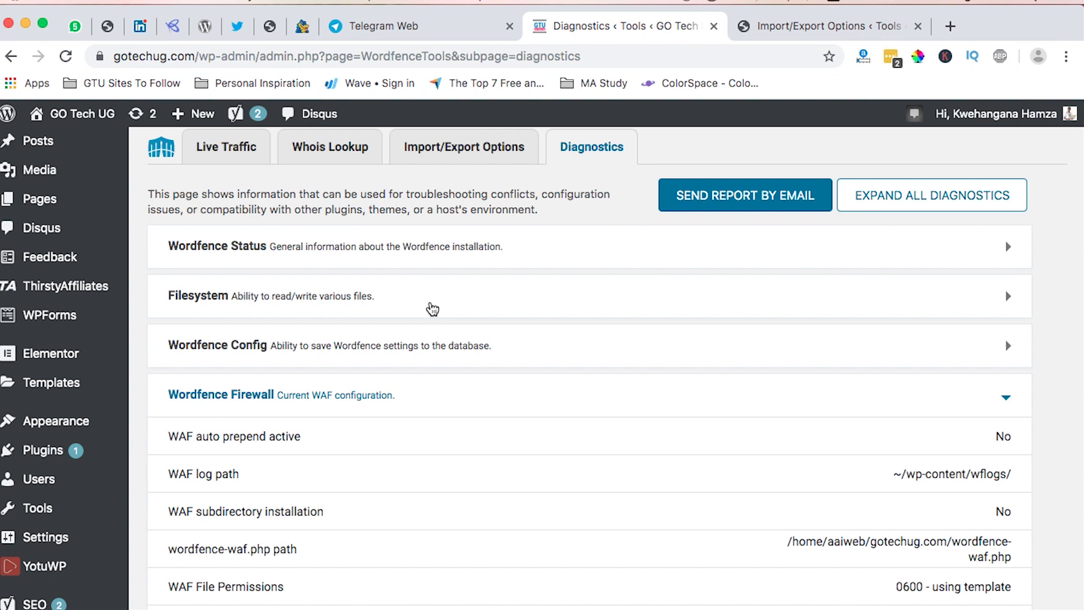
# Expand the Filesystem read/write checks and review them down to the MySQL privileges.
pyautogui.scroll(-12, 432, 307)
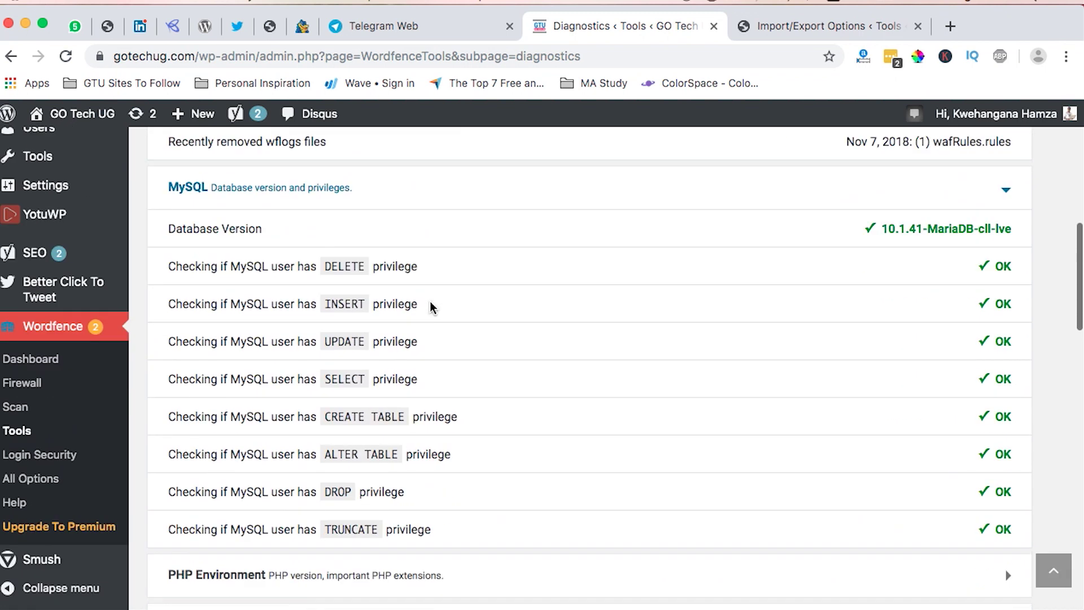
pyautogui.scroll(-7, 431, 302)
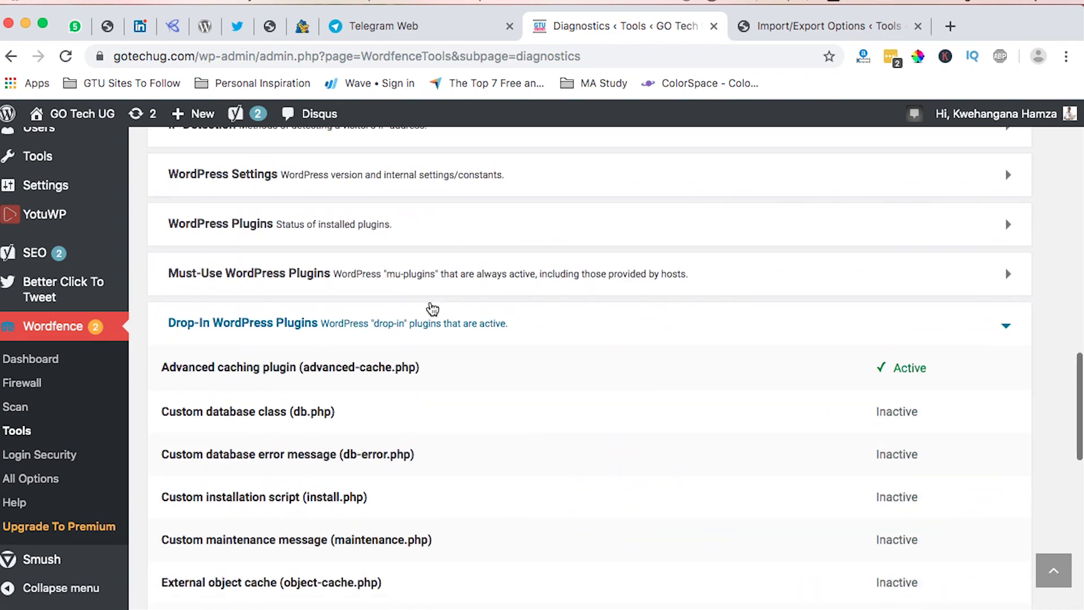
pyautogui.scroll(-10, 430, 308)
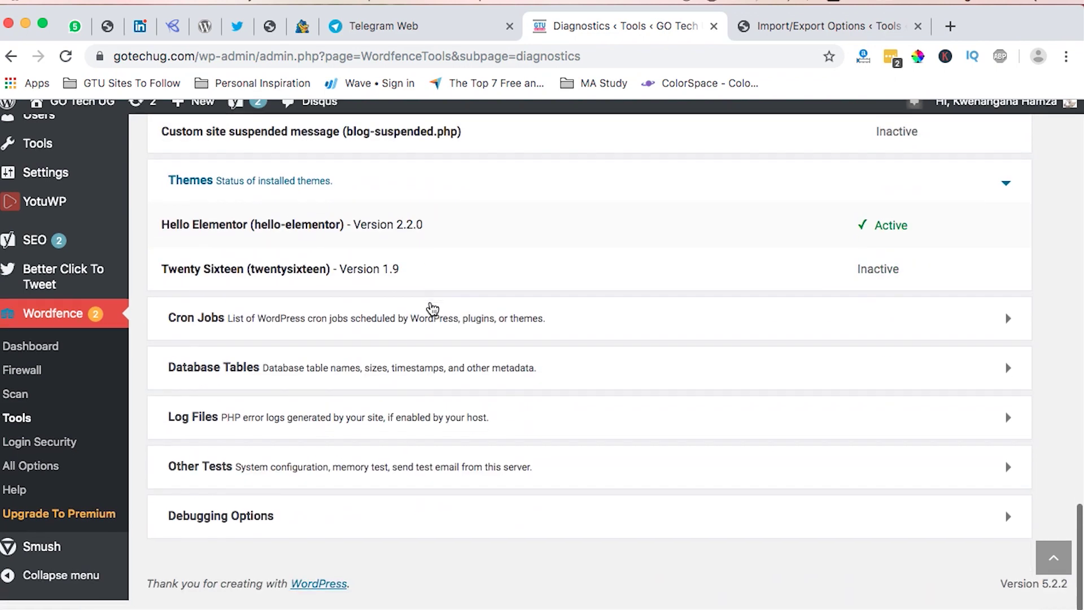
pyautogui.scroll(7, 432, 308)
pyautogui.scroll(-5, 432, 307)
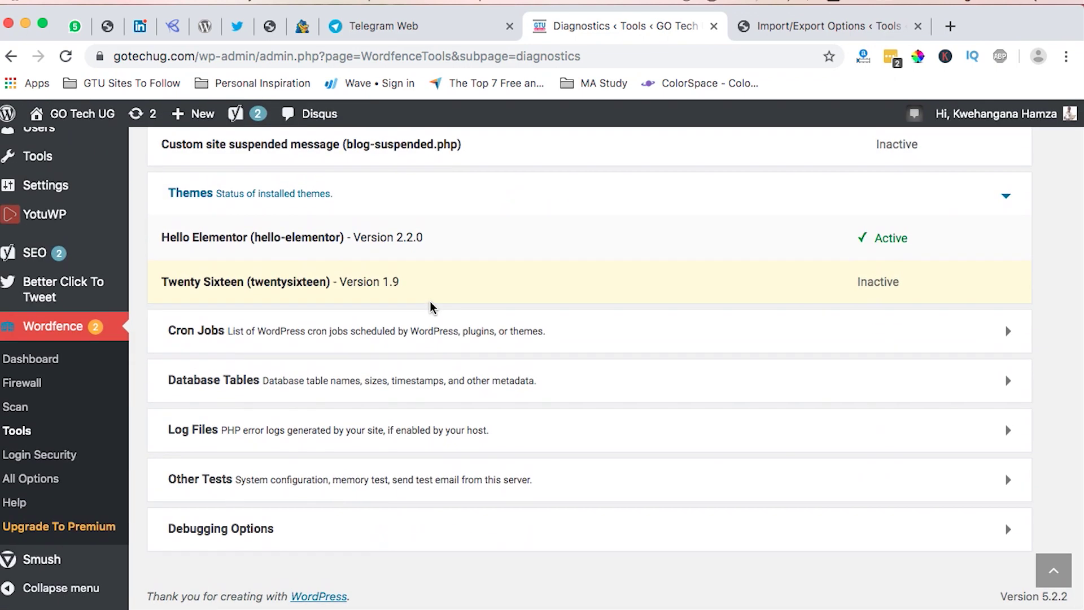
pyautogui.scroll(10, 432, 307)
pyautogui.scroll(15, 430, 308)
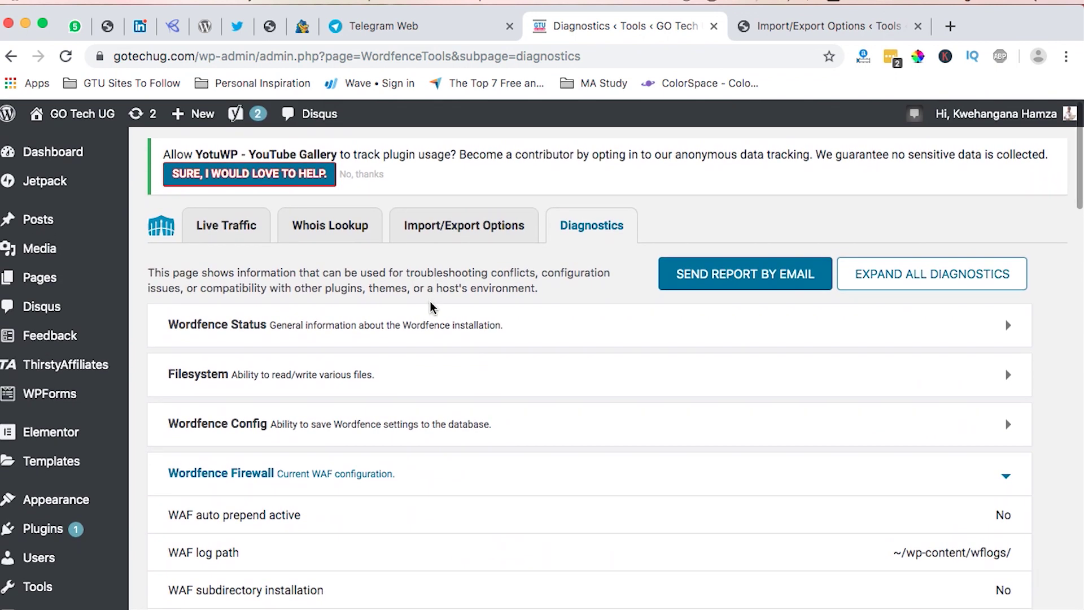
pyautogui.click(283, 387)
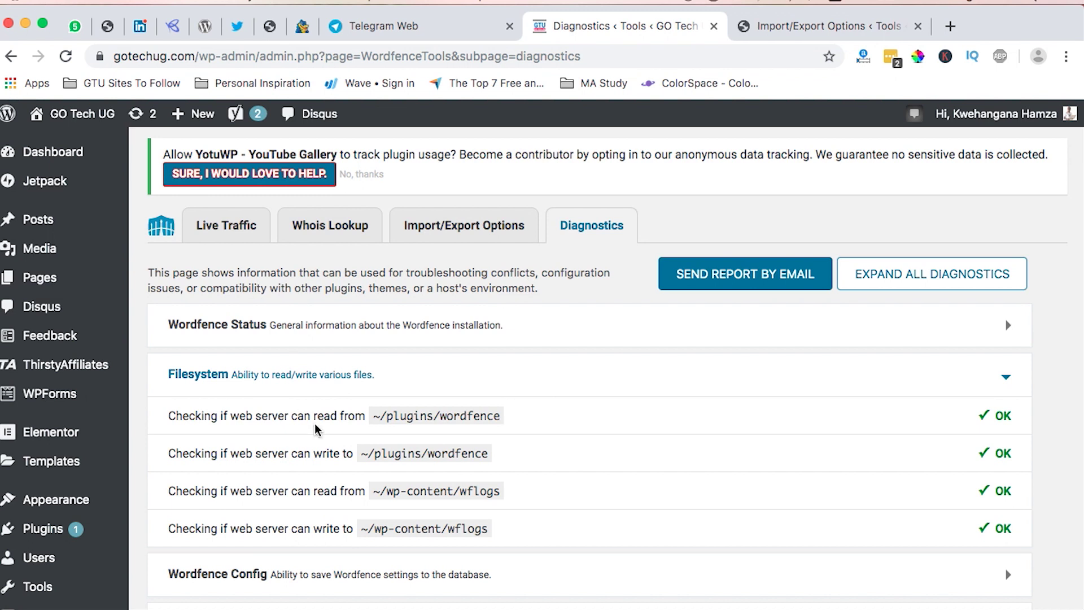
pyautogui.scroll(-15, 323, 433)
pyautogui.click(38, 463)
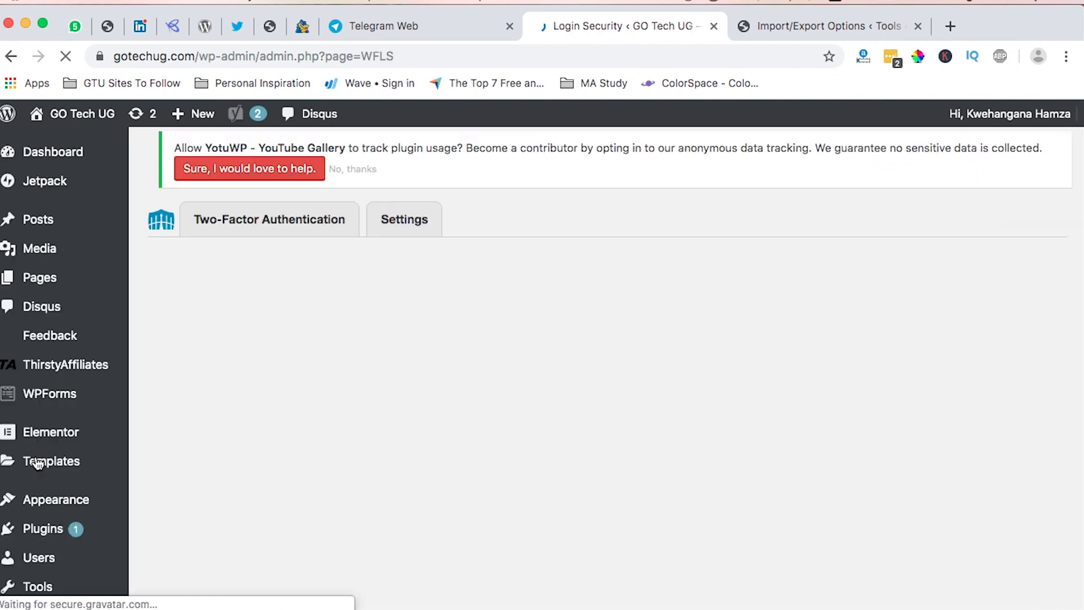
pyautogui.scroll(-7, 485, 437)
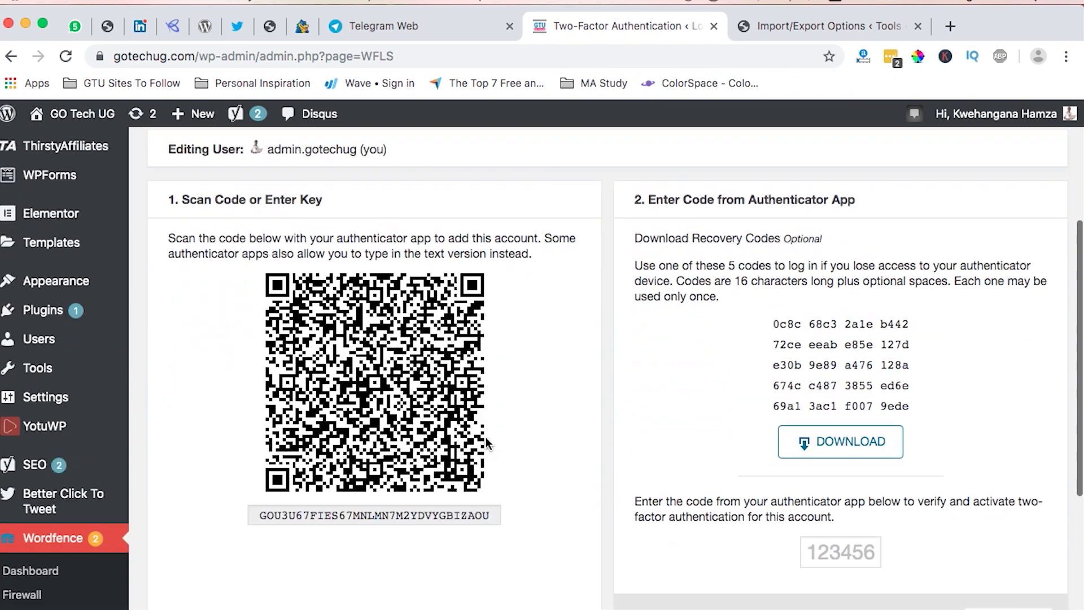
pyautogui.scroll(3, 485, 437)
pyautogui.scroll(3, 485, 436)
pyautogui.scroll(-6, 485, 437)
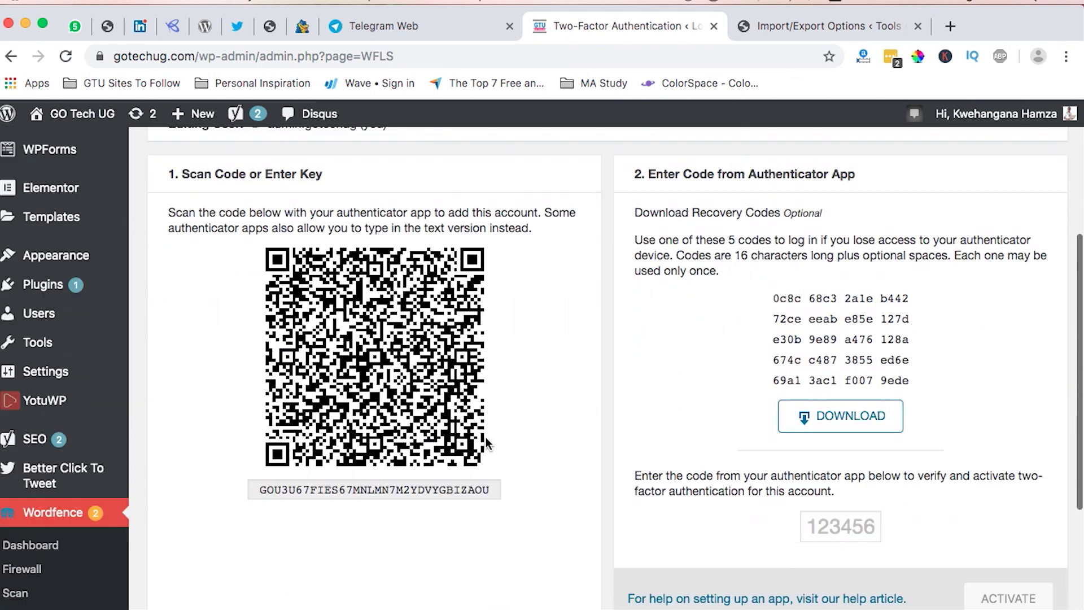
pyautogui.scroll(8, 486, 438)
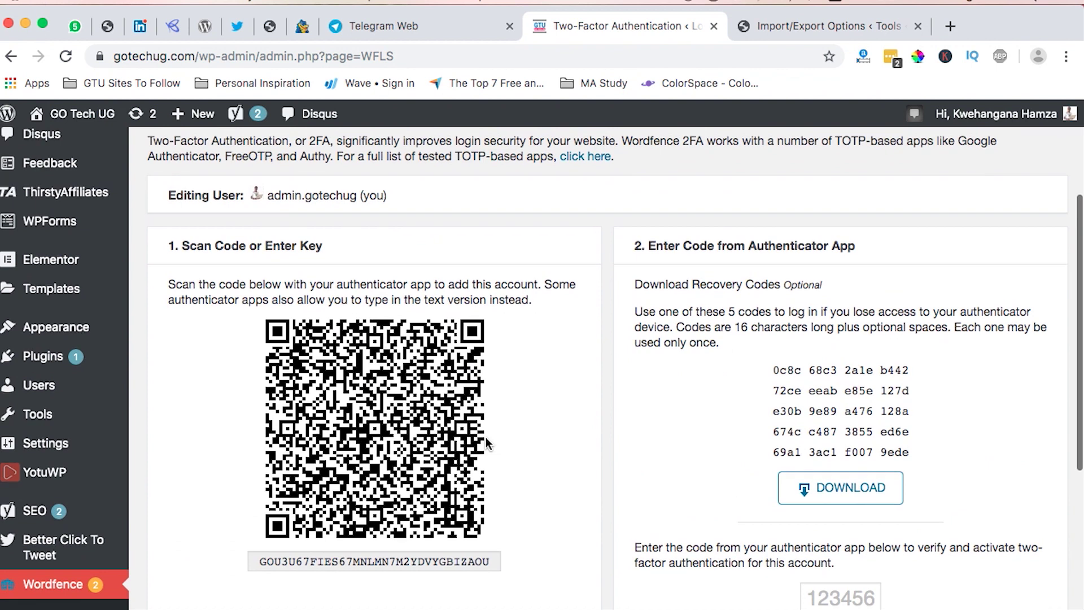
pyautogui.scroll(-3, 485, 437)
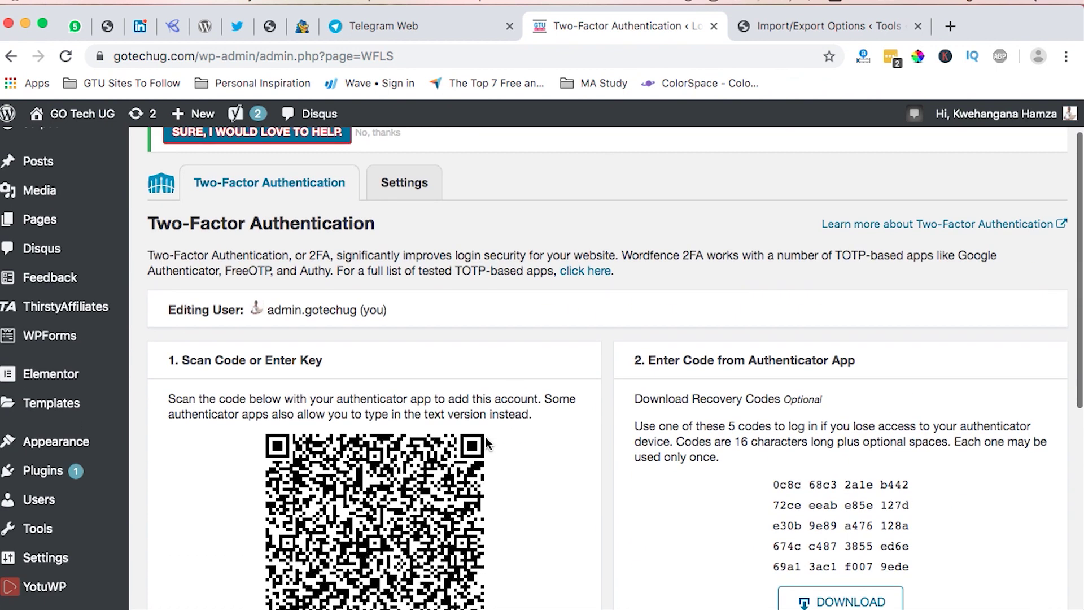
pyautogui.scroll(-1, 483, 399)
pyautogui.scroll(-4, 483, 401)
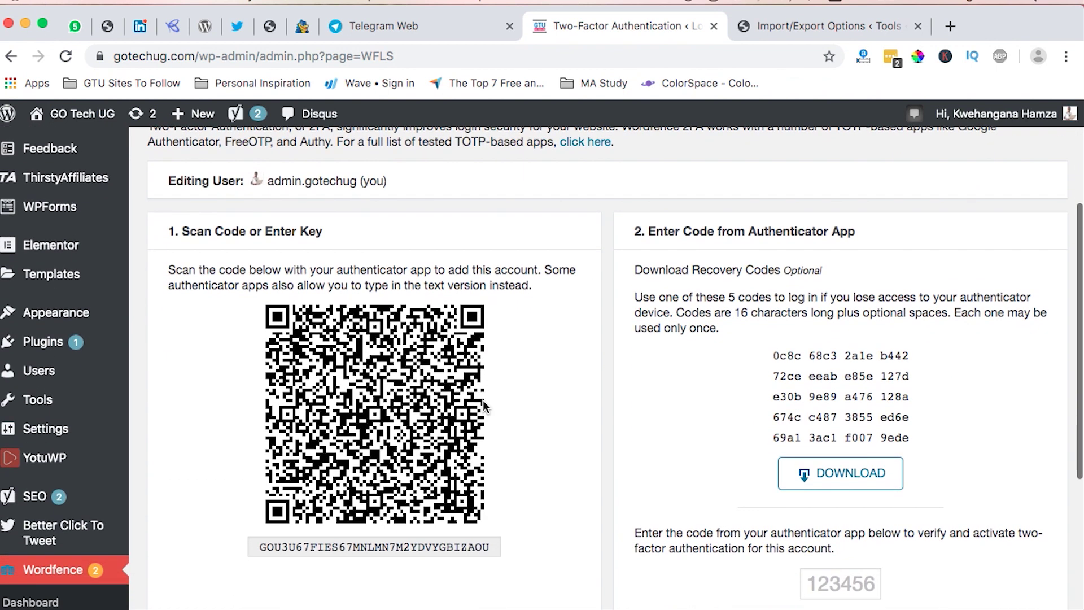
pyautogui.scroll(5, 482, 401)
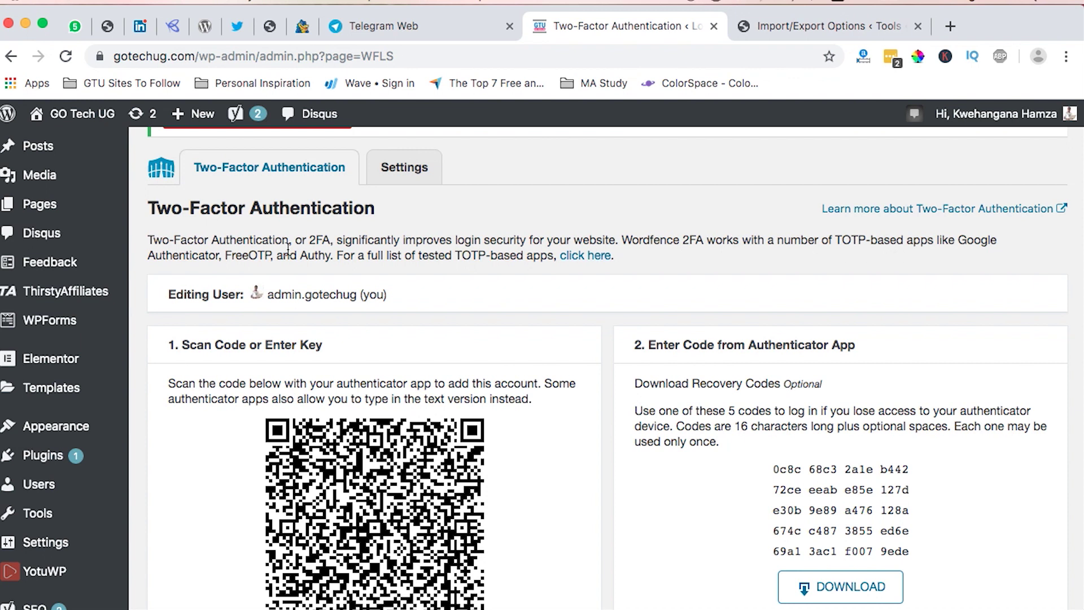
pyautogui.scroll(-1, 530, 363)
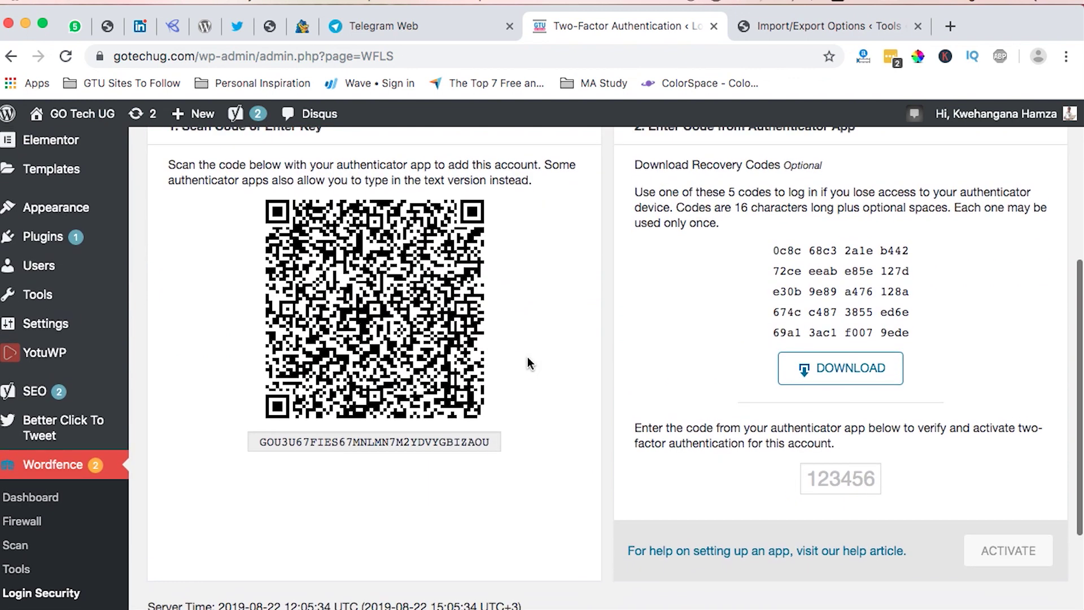
pyautogui.scroll(2, 530, 363)
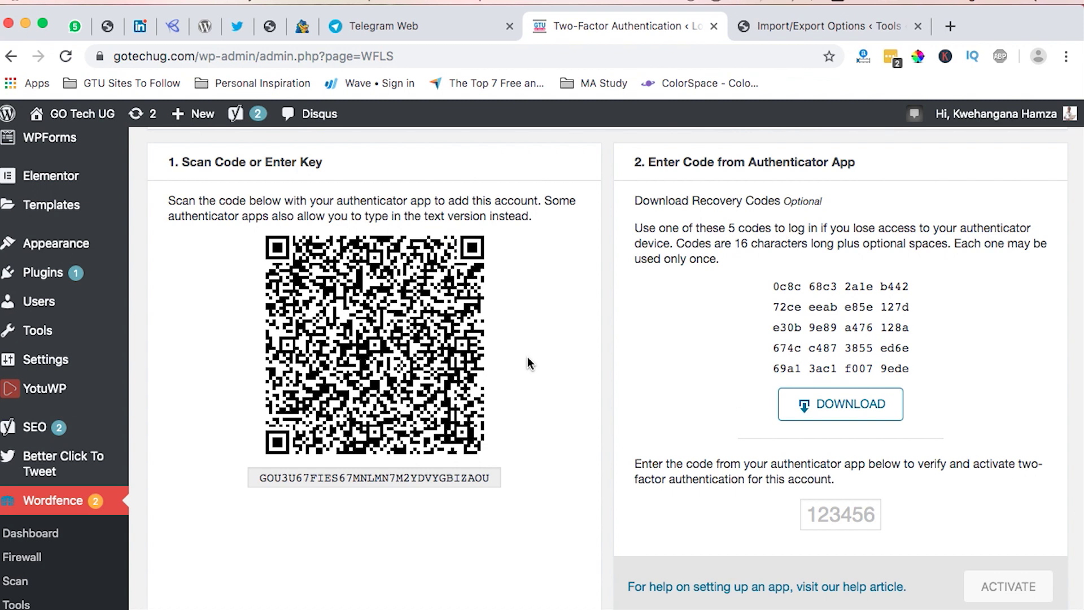
pyautogui.scroll(-1, 529, 363)
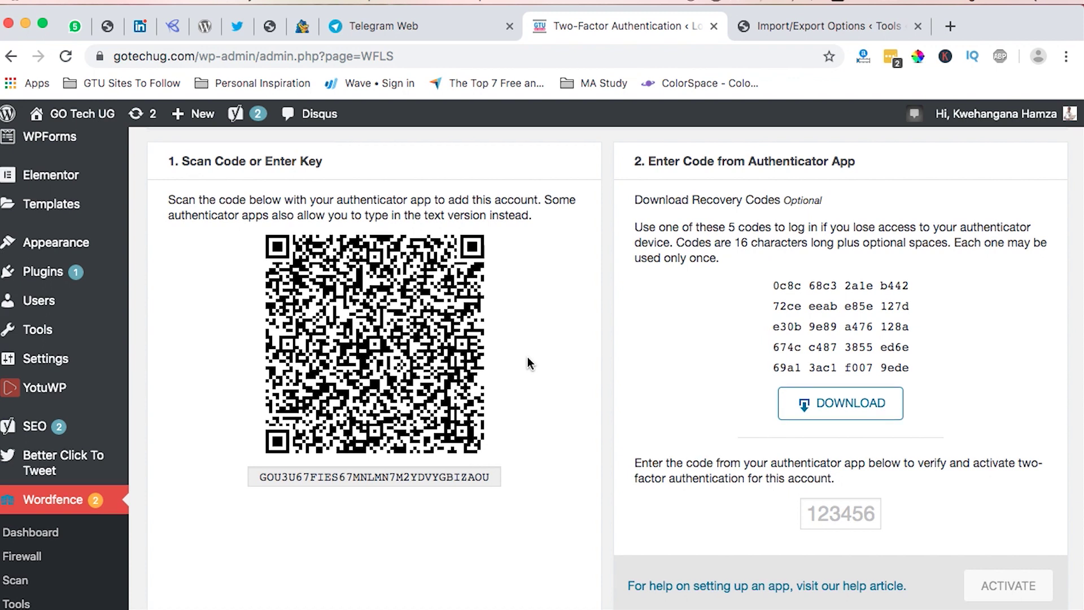
pyautogui.scroll(5, 527, 356)
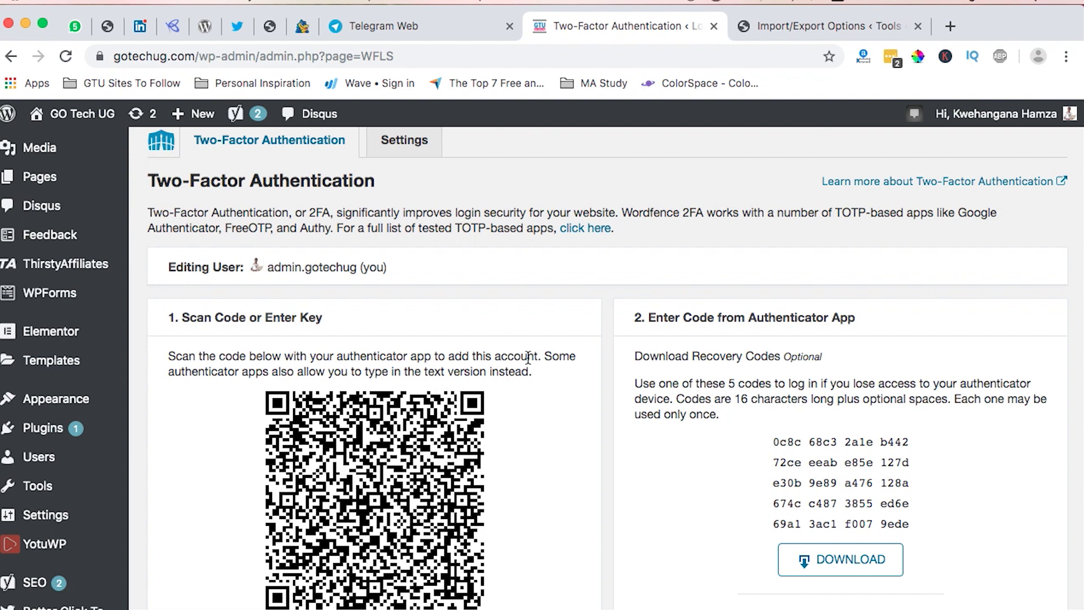
pyautogui.scroll(-8, 527, 357)
pyautogui.scroll(10, 527, 357)
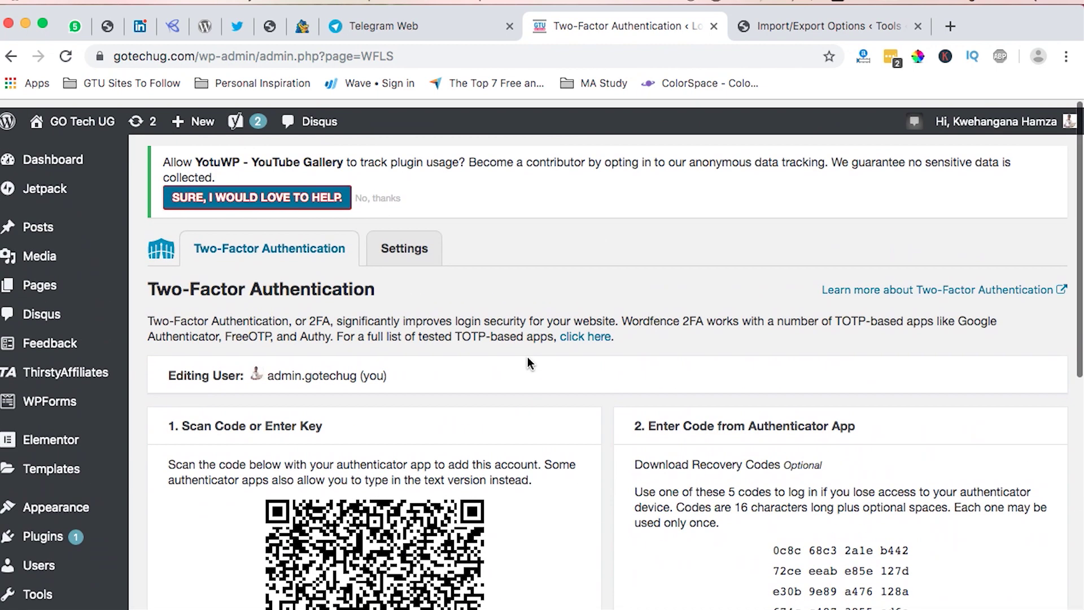
# Open Login Security Settings and scroll through user summary, 2FA roles, XML-RPC and whitelist options.
pyautogui.click(404, 244)
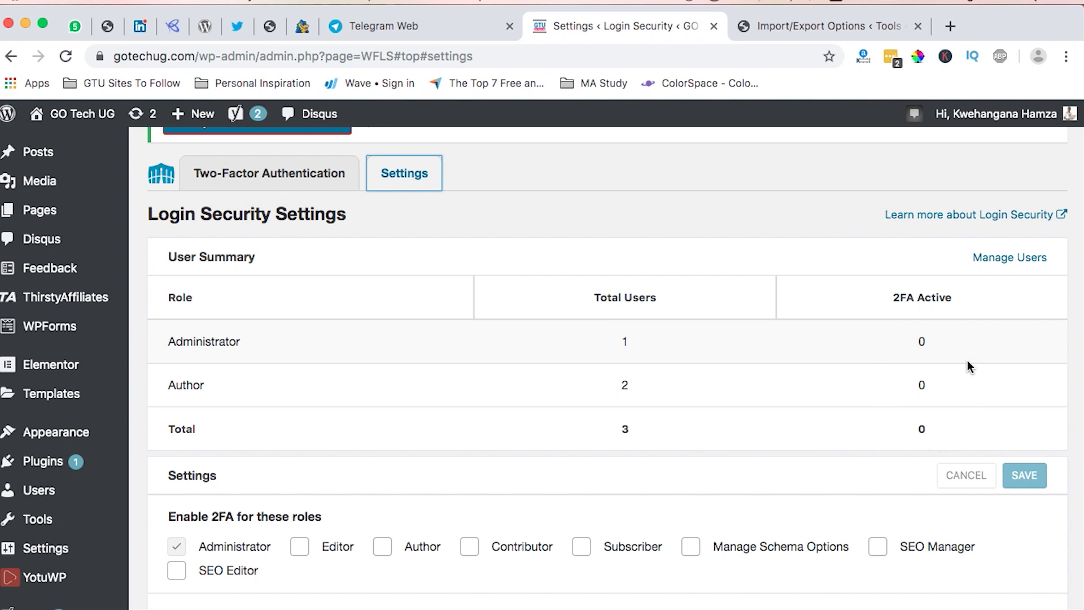
pyautogui.scroll(-5, 949, 433)
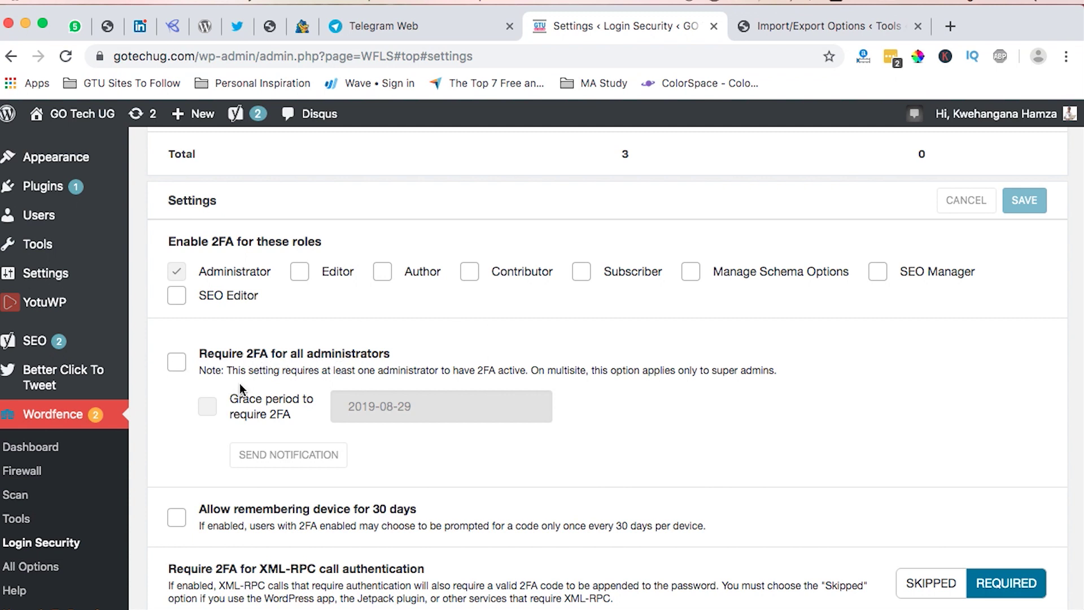
pyautogui.scroll(-3, 426, 428)
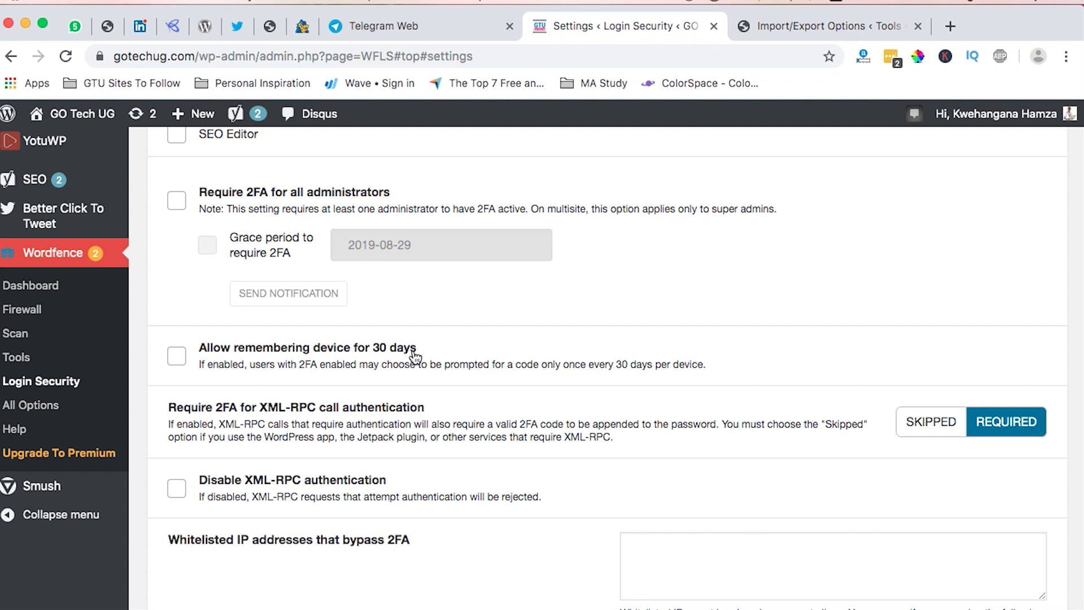
pyautogui.scroll(-3, 413, 356)
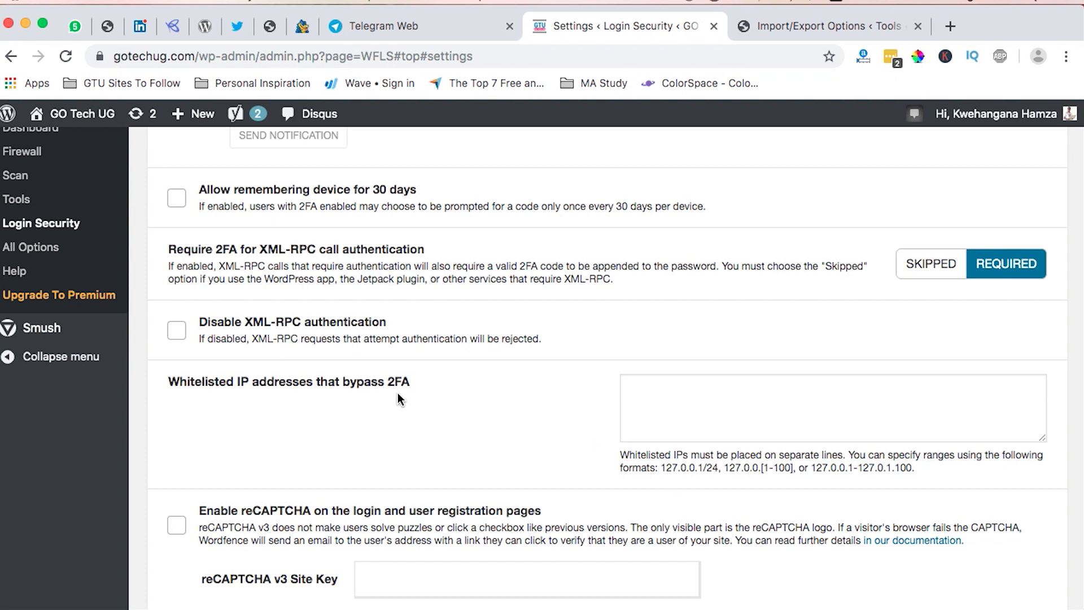
pyautogui.click(673, 404)
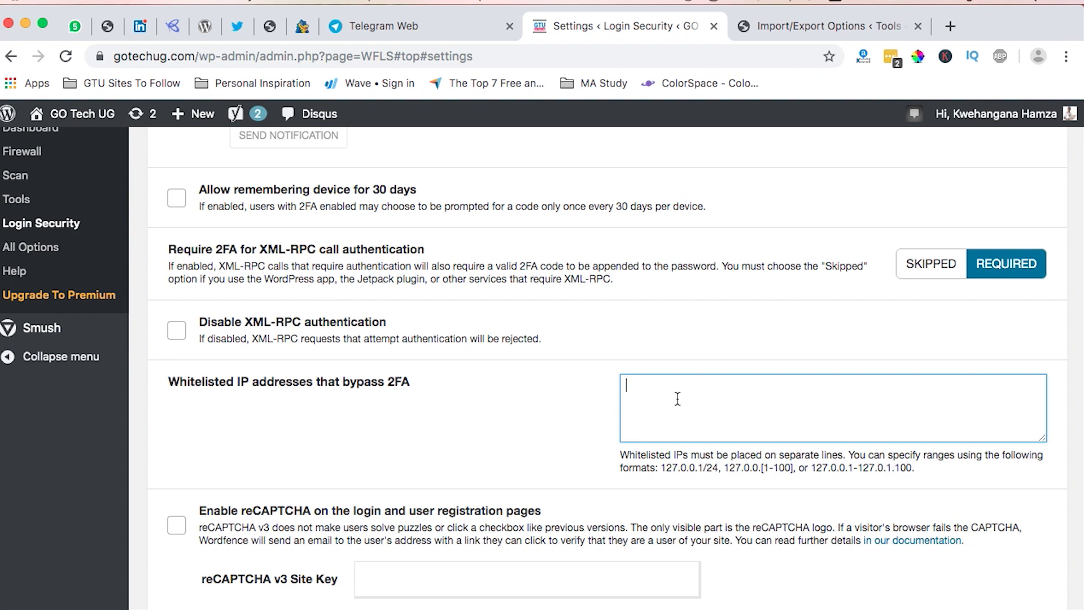
pyautogui.scroll(-2, 677, 398)
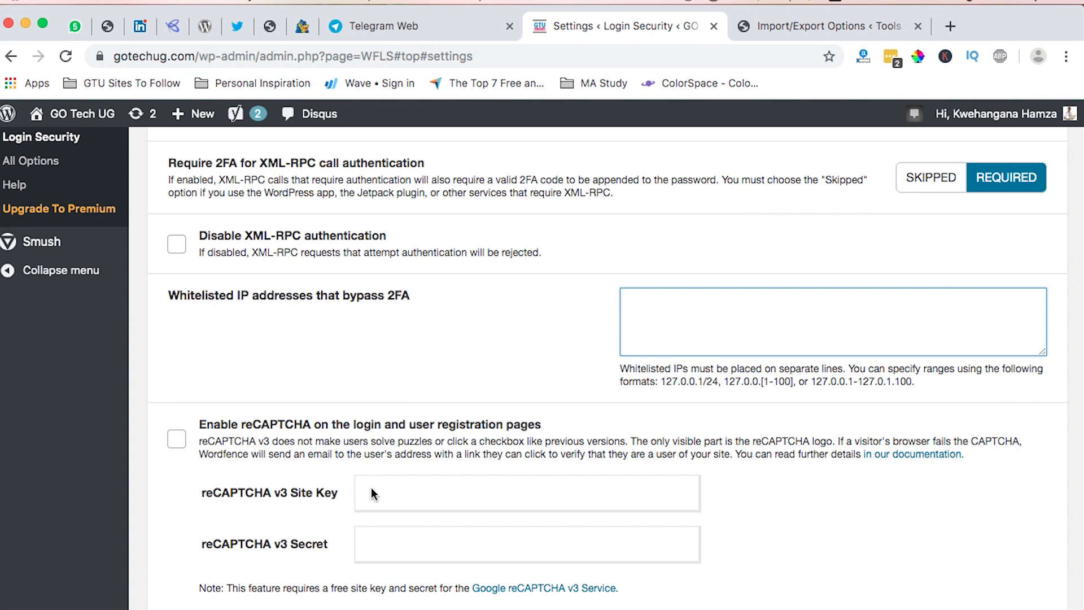
pyautogui.click(419, 496)
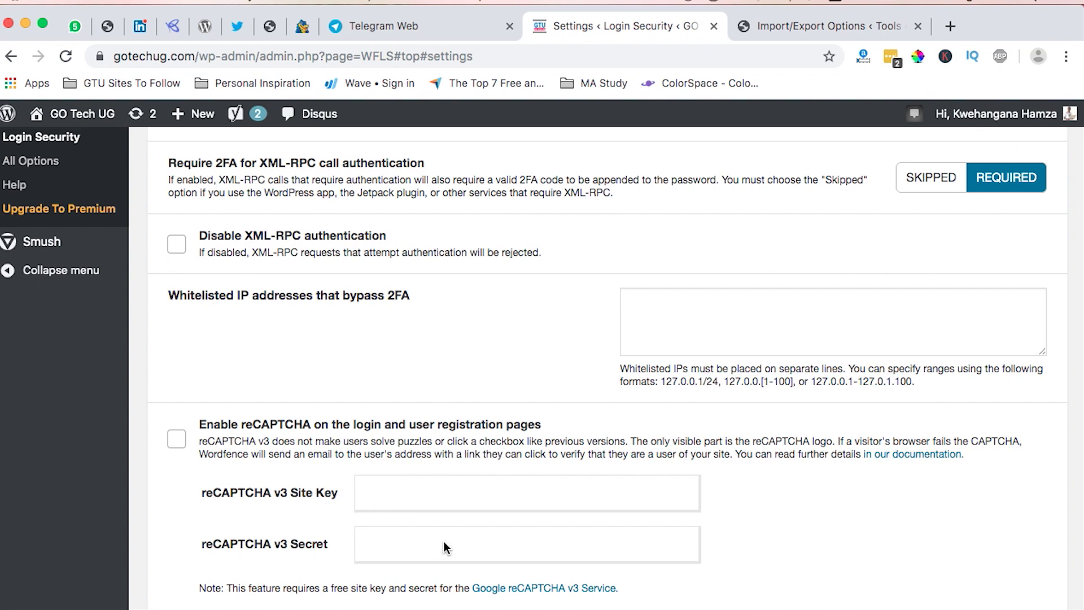
pyautogui.scroll(-5, 444, 542)
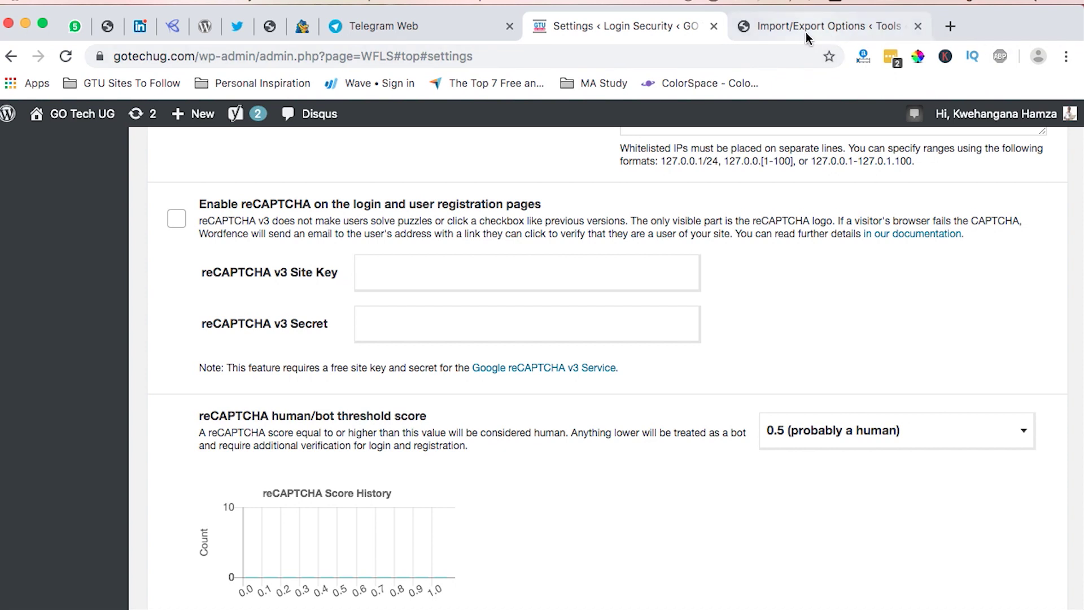
# Open gotechug.com's Contact page in a new tab and try its name, e-mail and message fields.
pyautogui.click(950, 26)
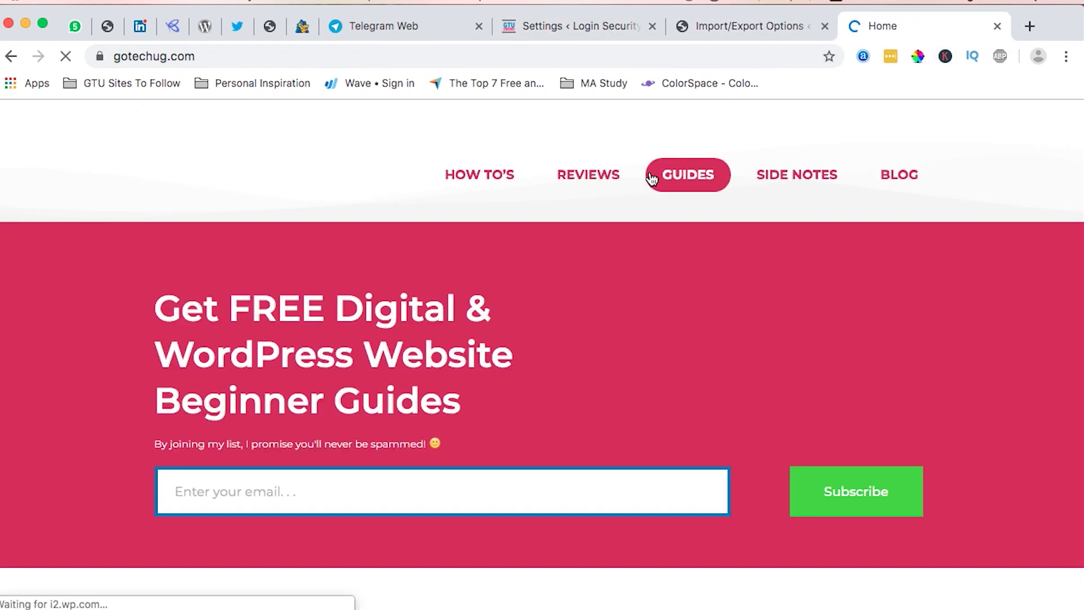
pyautogui.scroll(-15, 747, 364)
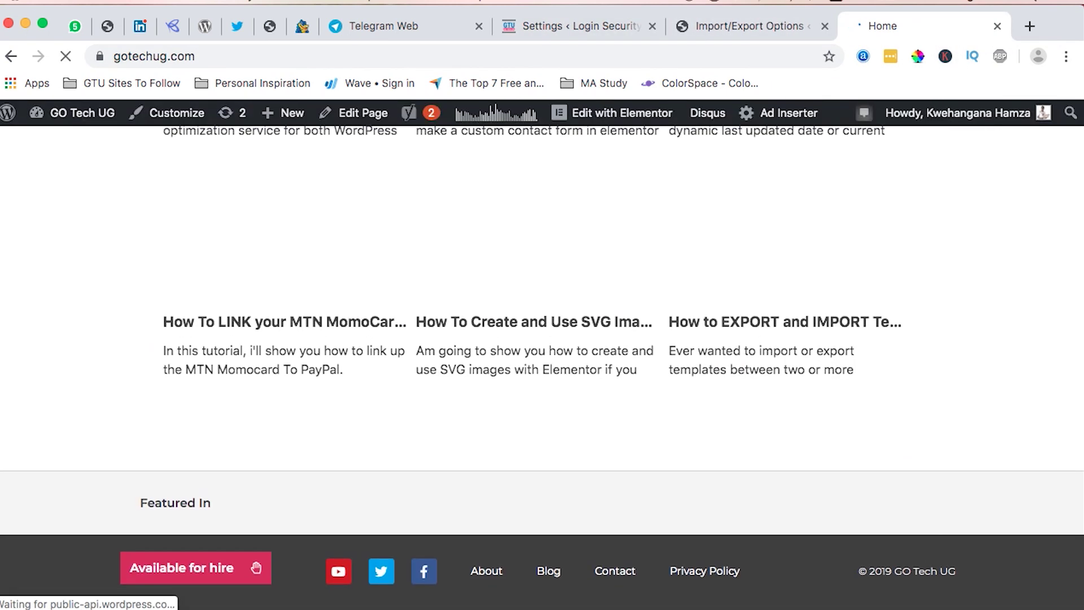
pyautogui.click(613, 596)
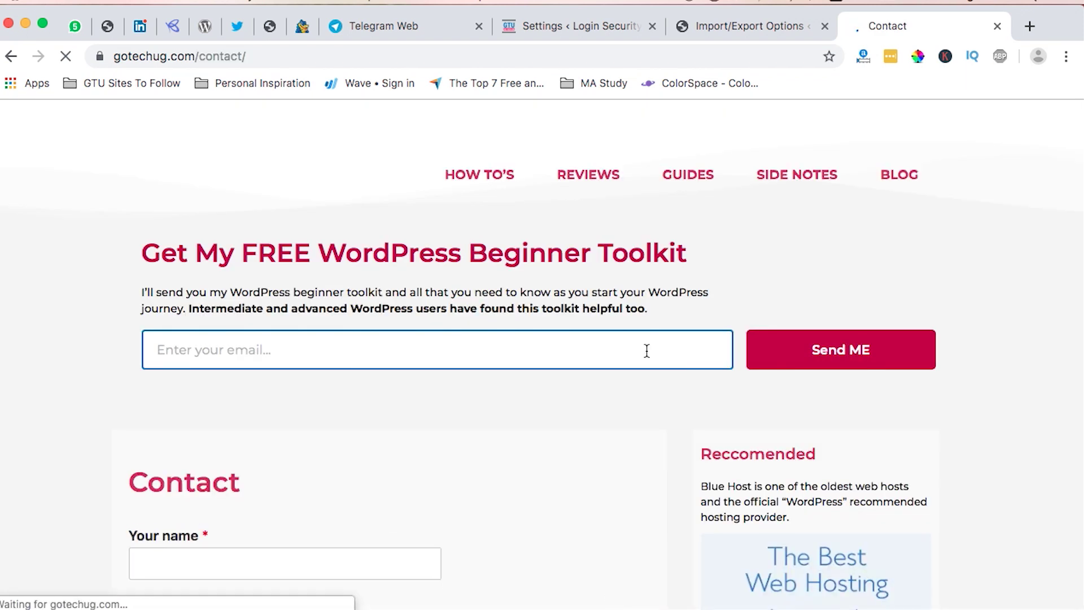
pyautogui.scroll(-8, 647, 350)
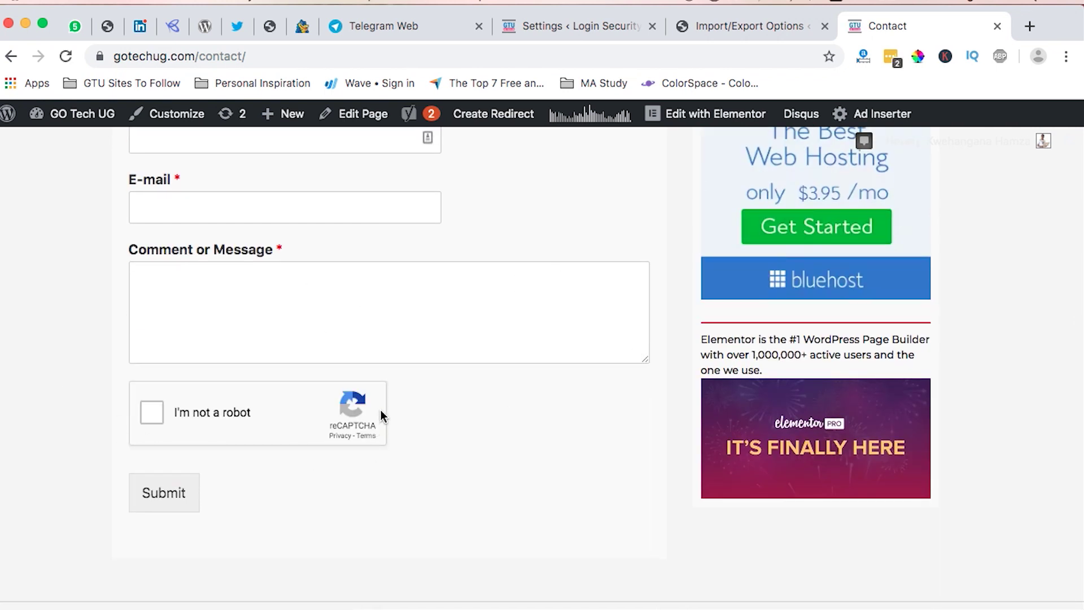
pyautogui.scroll(5, 322, 280)
pyautogui.click(200, 423)
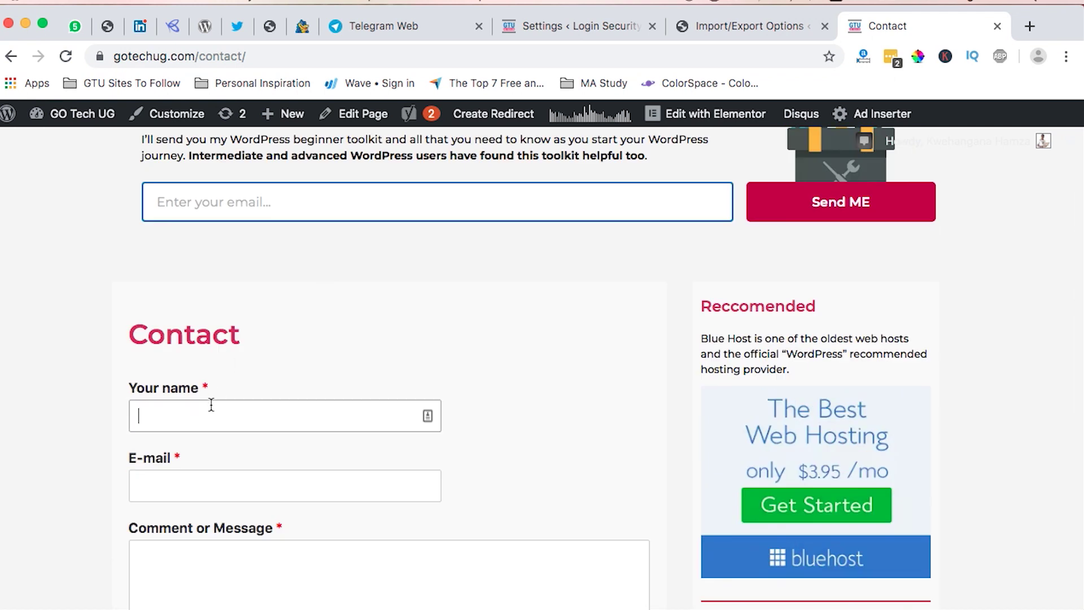
pyautogui.click(191, 493)
pyautogui.click(226, 574)
pyautogui.scroll(-5, 153, 409)
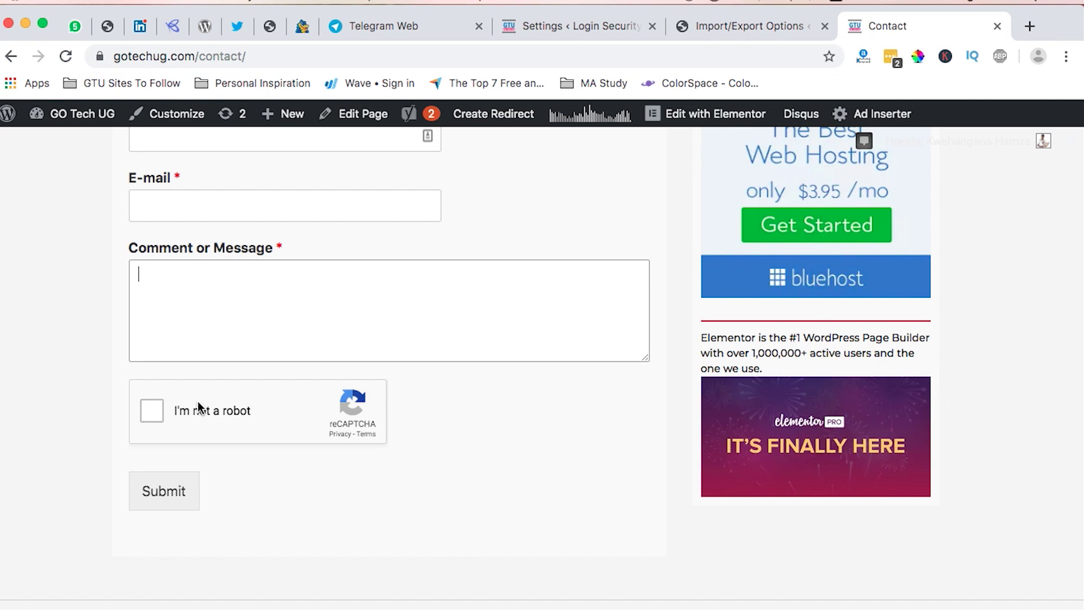
pyautogui.scroll(6, 543, 232)
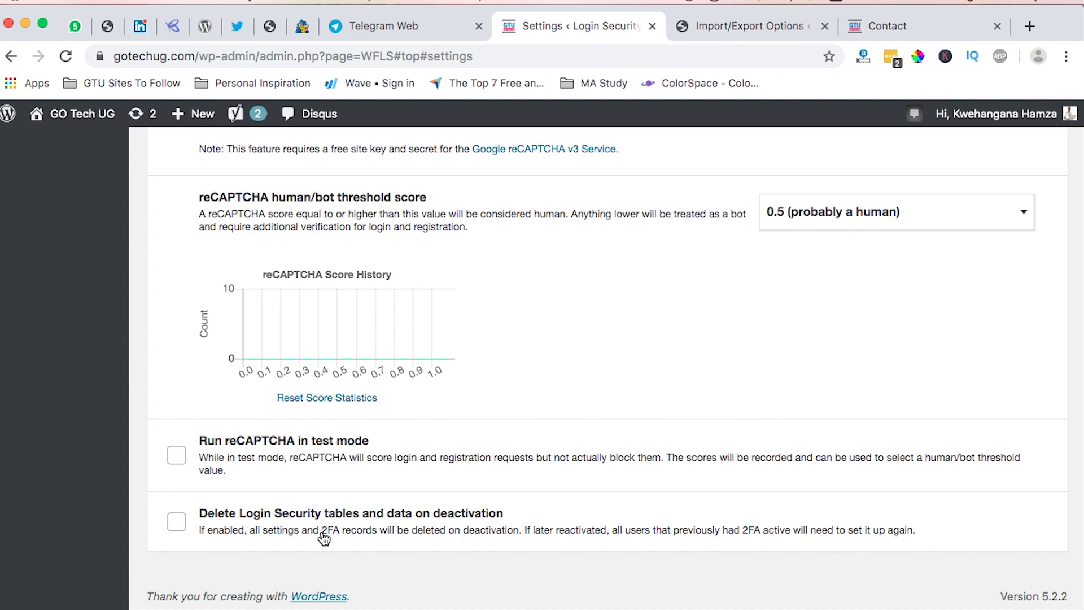
# Look over the Login Security settings, then go to Wordfence > All Options.
pyautogui.scroll(3, 382, 455)
pyautogui.scroll(-3, 383, 450)
pyautogui.scroll(6, 382, 449)
pyautogui.scroll(-7, 382, 449)
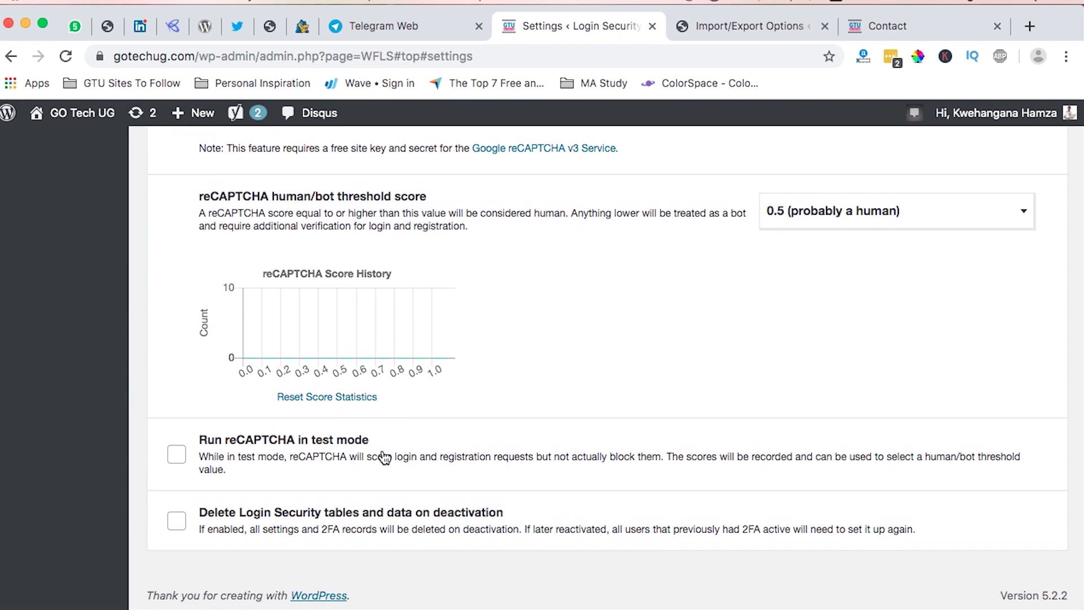
pyautogui.scroll(10, 383, 457)
pyautogui.scroll(17, 382, 452)
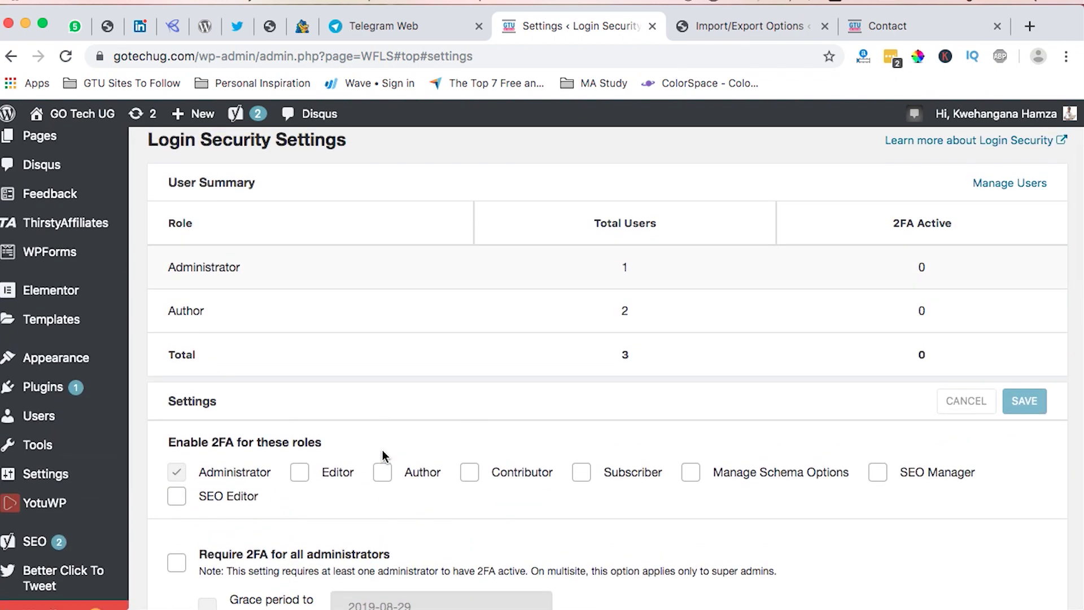
pyautogui.scroll(-20, 383, 455)
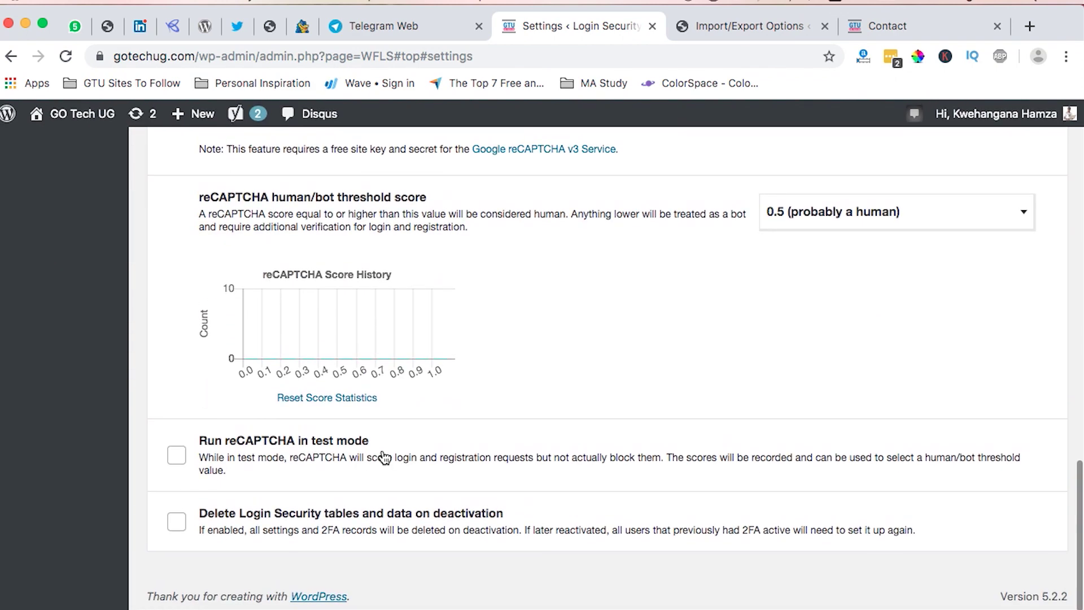
pyautogui.scroll(20, 383, 457)
pyautogui.scroll(-15, 384, 458)
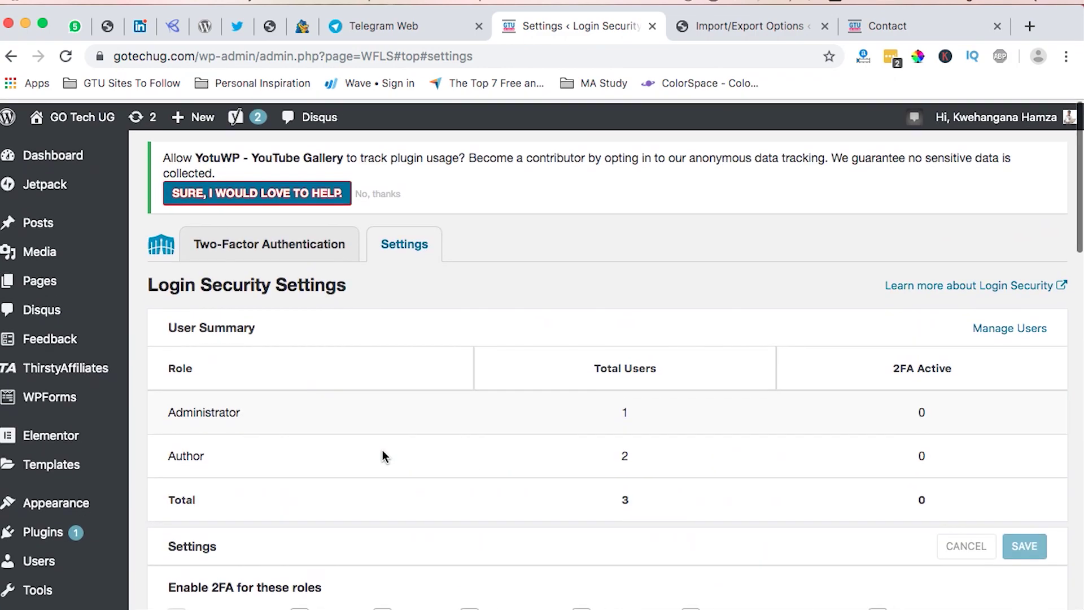
pyautogui.scroll(15, 382, 450)
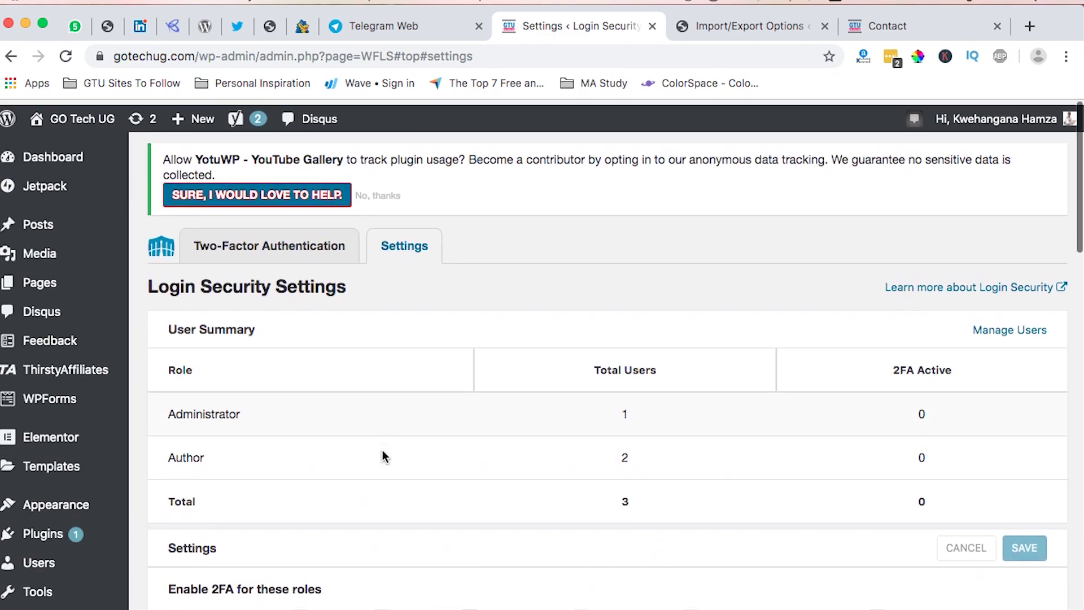
pyautogui.scroll(-10, 383, 456)
pyautogui.scroll(5, 383, 455)
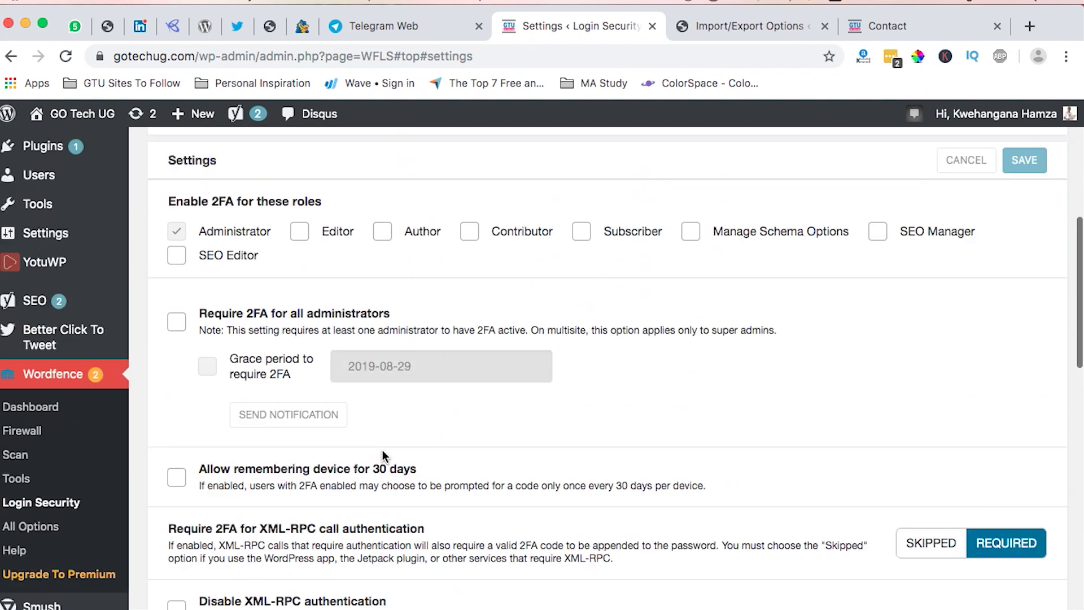
pyautogui.scroll(-4, 381, 449)
pyautogui.click(23, 337)
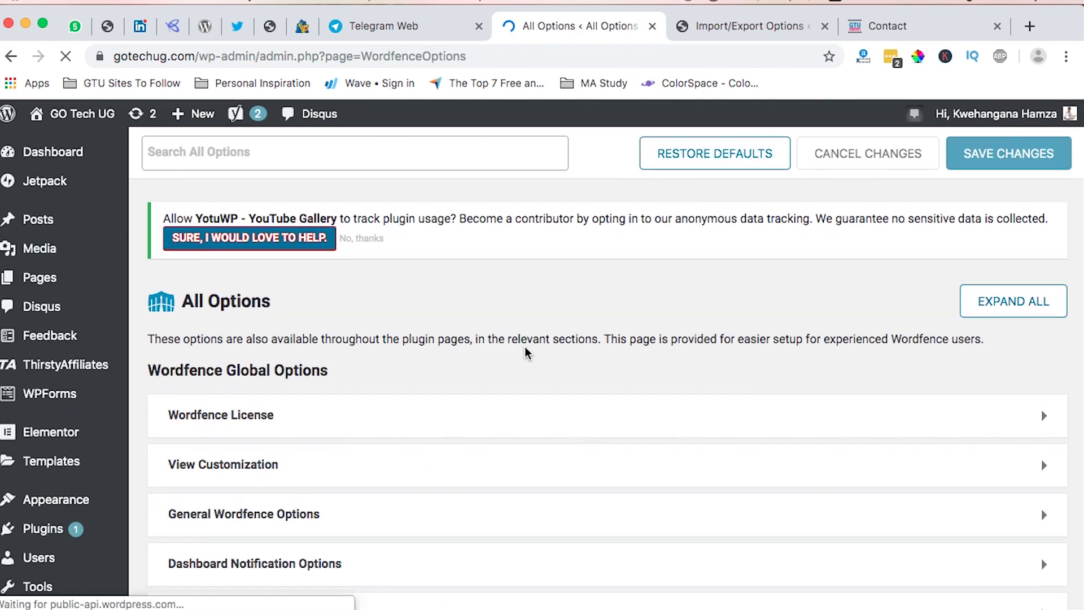
# Expand and re-collapse the Wordfence License section, then expand View Customization.
pyautogui.scroll(-3, 422, 308)
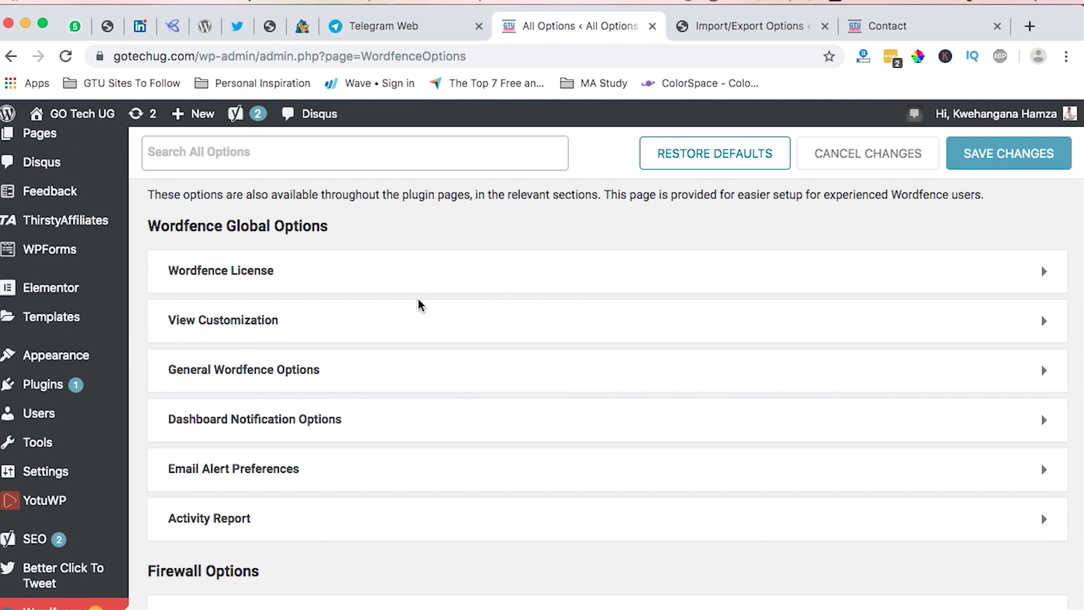
pyautogui.click(409, 264)
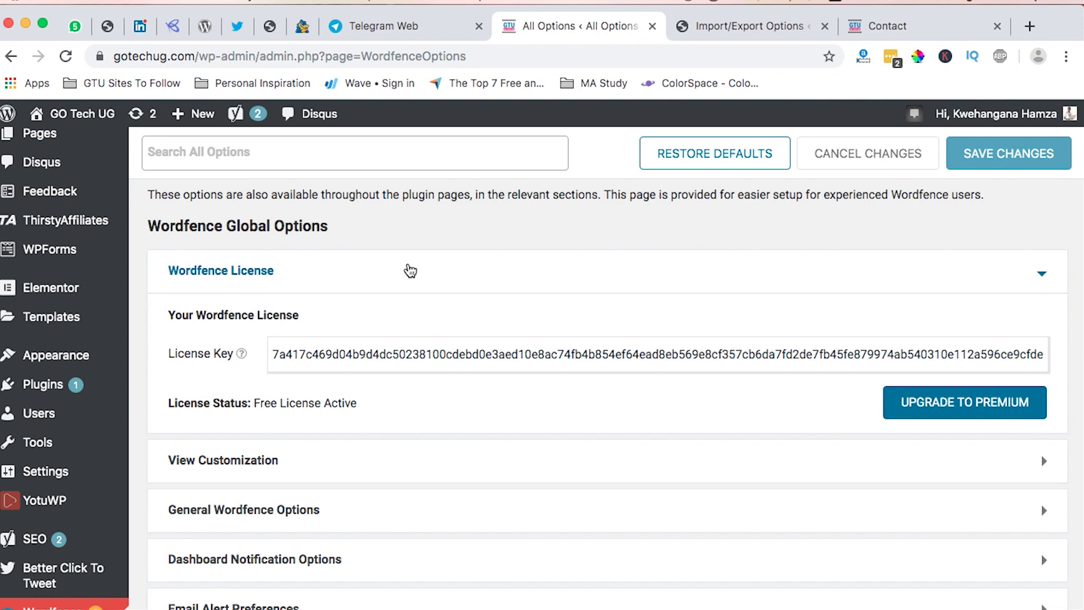
pyautogui.click(398, 277)
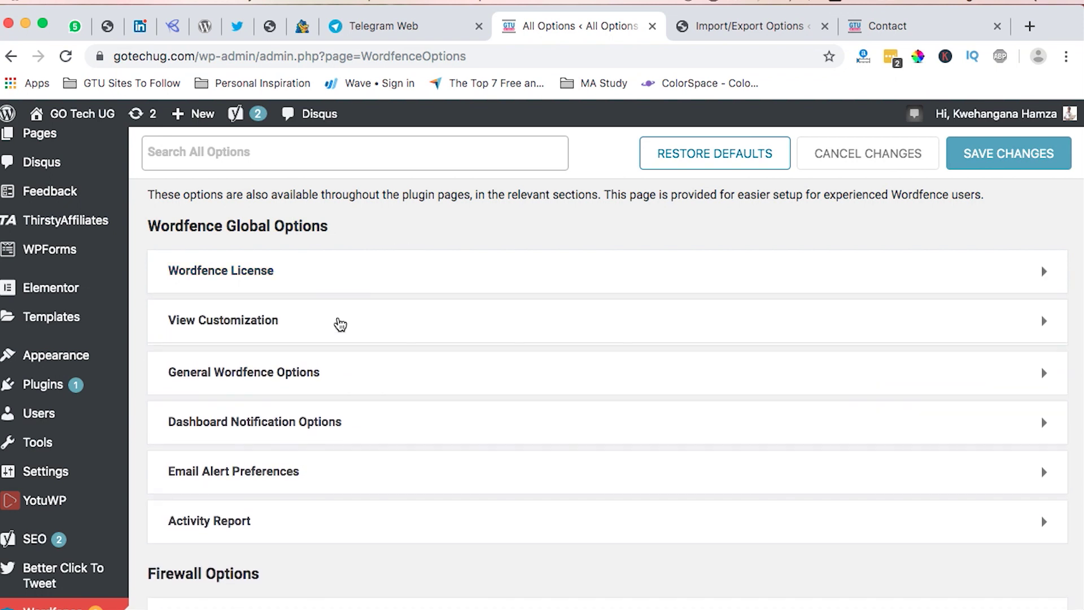
pyautogui.click(340, 324)
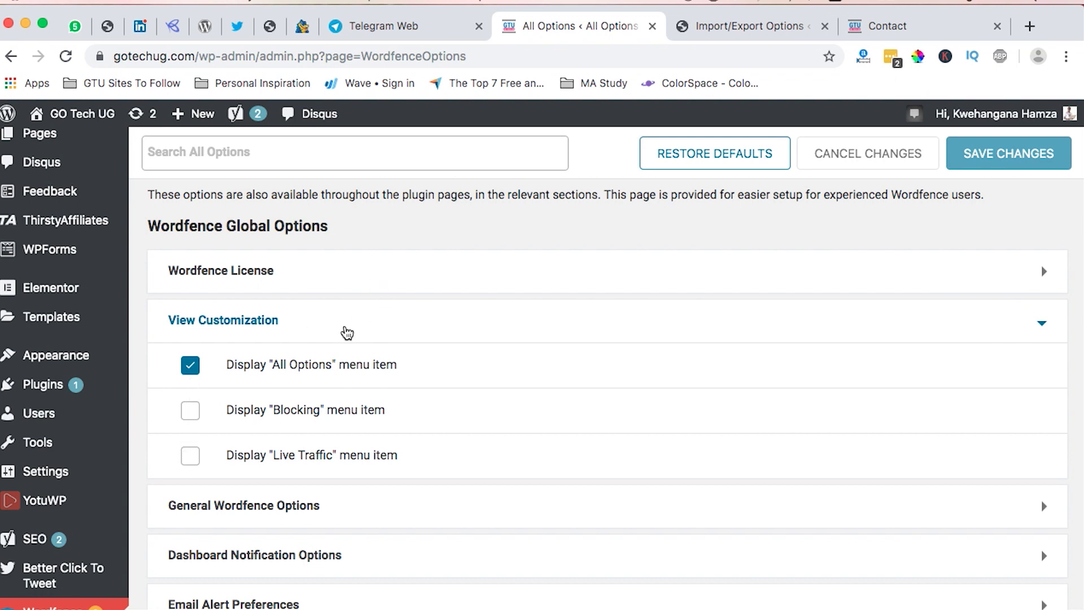
# Collapse View Customization and review the General Wordfence Options' update, alert e-mail and IP settings.
pyautogui.click(346, 332)
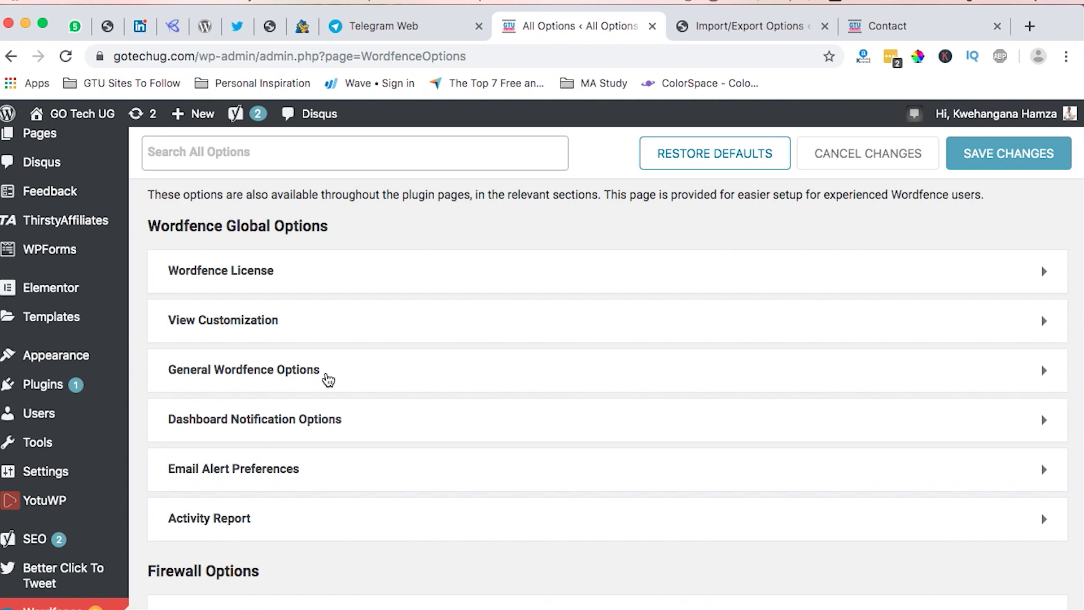
pyautogui.click(327, 377)
pyautogui.scroll(-2, 384, 531)
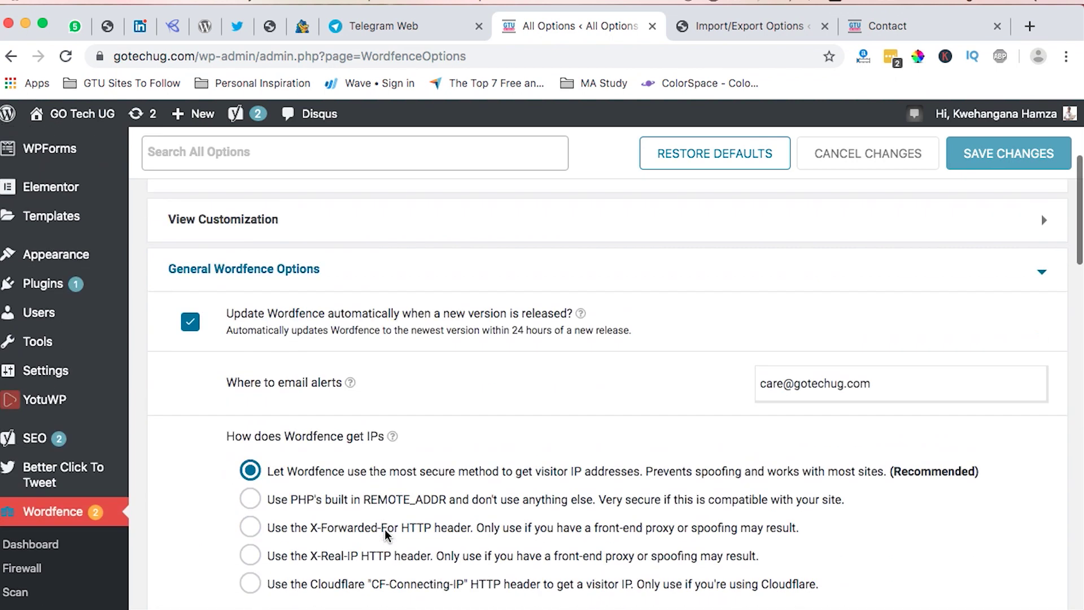
pyautogui.scroll(-1, 387, 533)
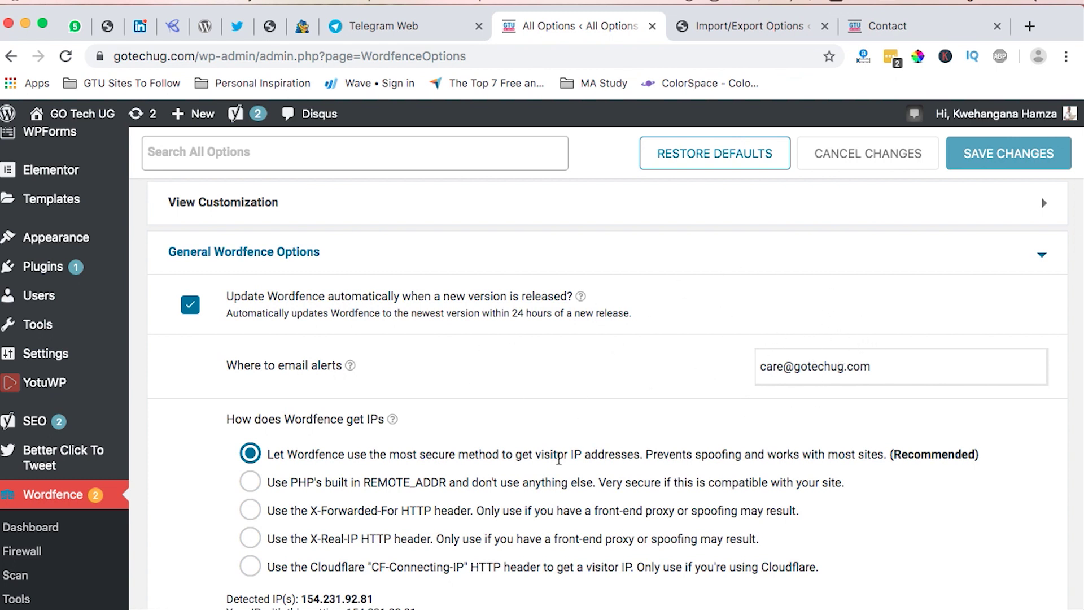
pyautogui.scroll(-2, 565, 451)
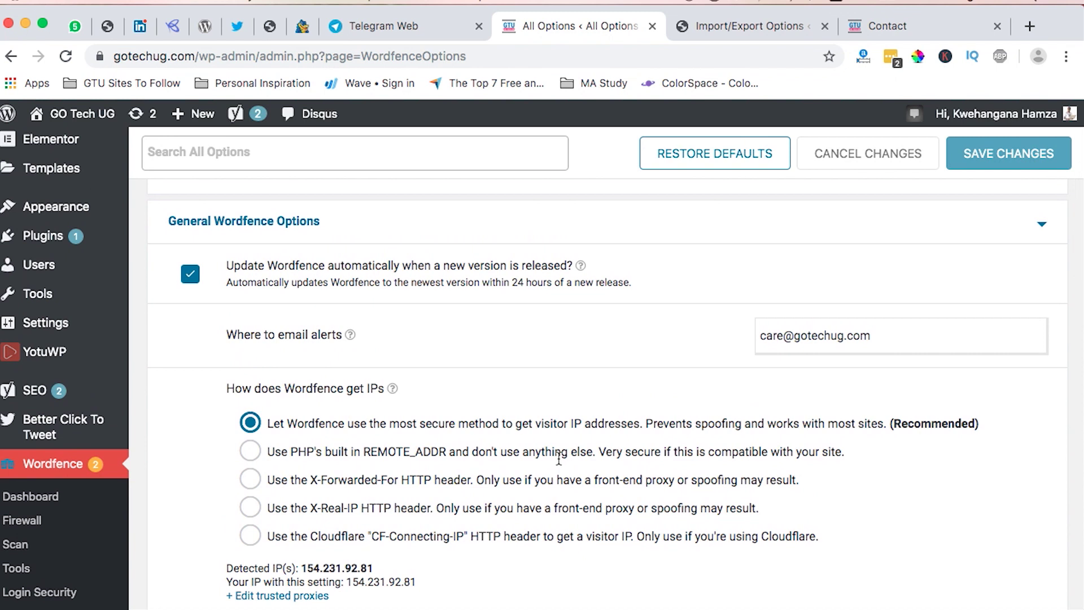
pyautogui.scroll(-6, 445, 350)
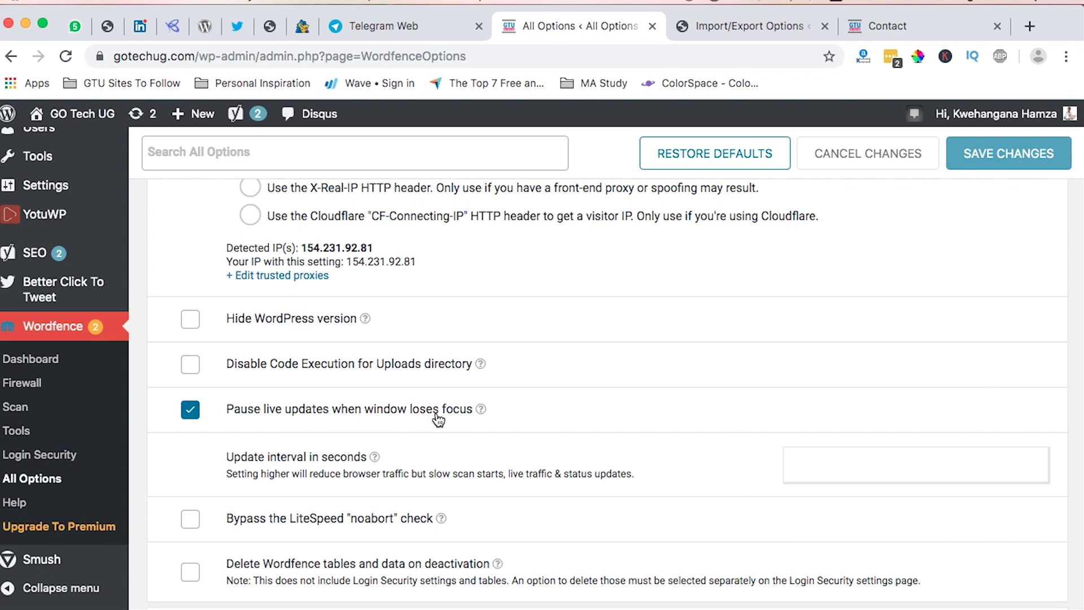
pyautogui.scroll(-1, 461, 429)
pyautogui.scroll(-3, 461, 428)
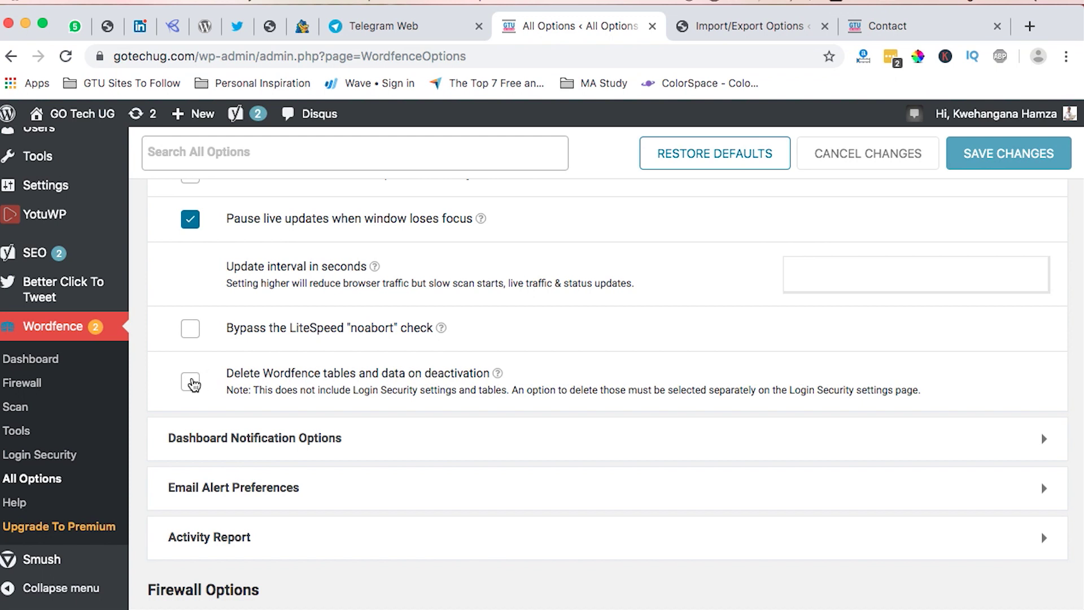
# Tick 'Delete Wordfence tables and data on deactivation' and expand Dashboard Notification Options.
pyautogui.click(192, 383)
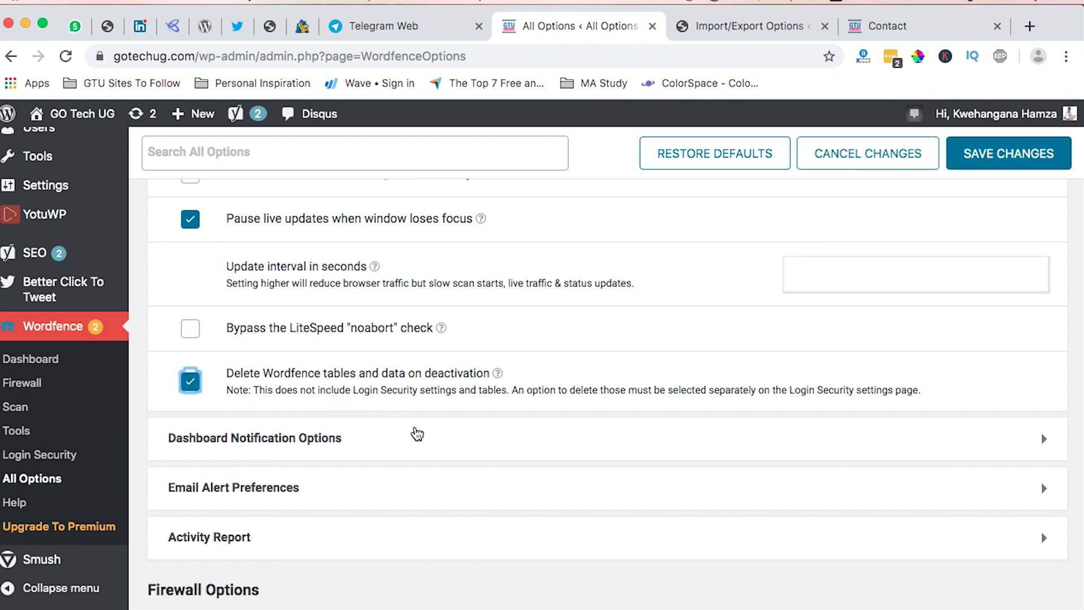
pyautogui.scroll(-2, 417, 433)
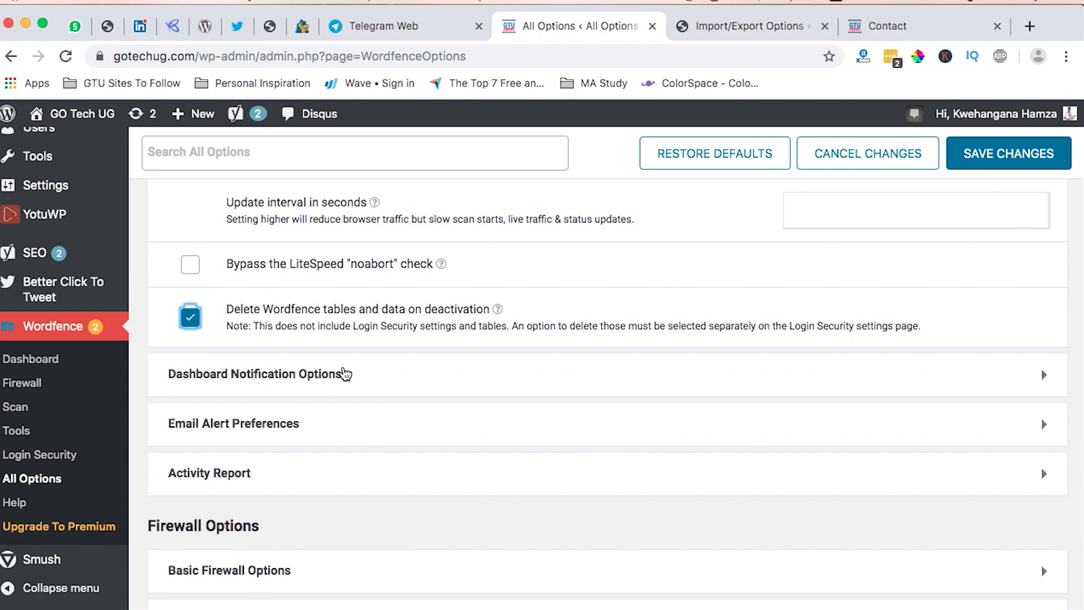
pyautogui.click(279, 374)
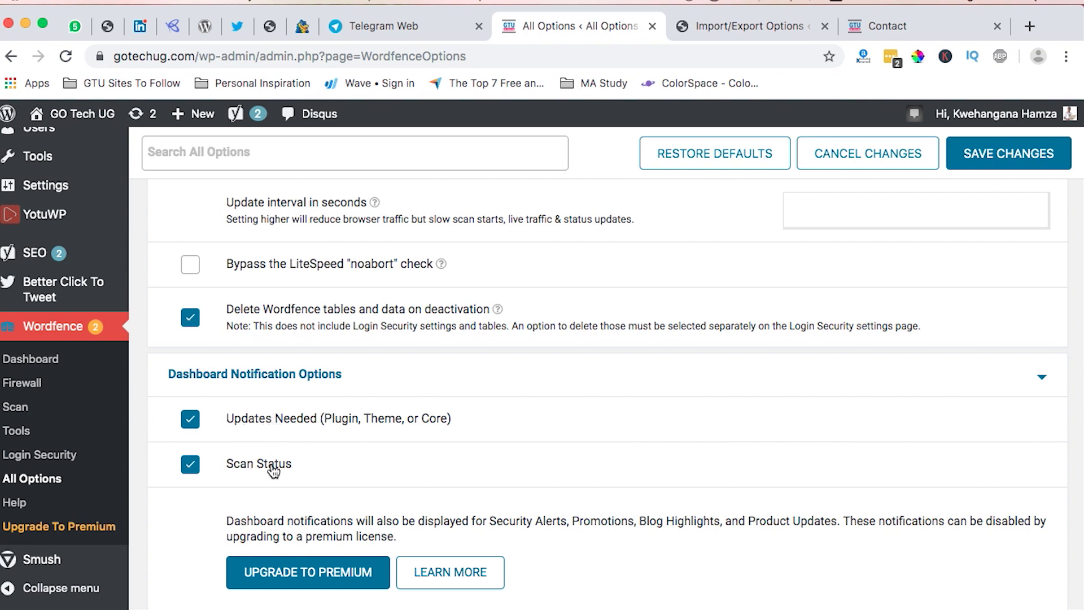
pyautogui.scroll(-2, 287, 469)
pyautogui.scroll(-7, 288, 468)
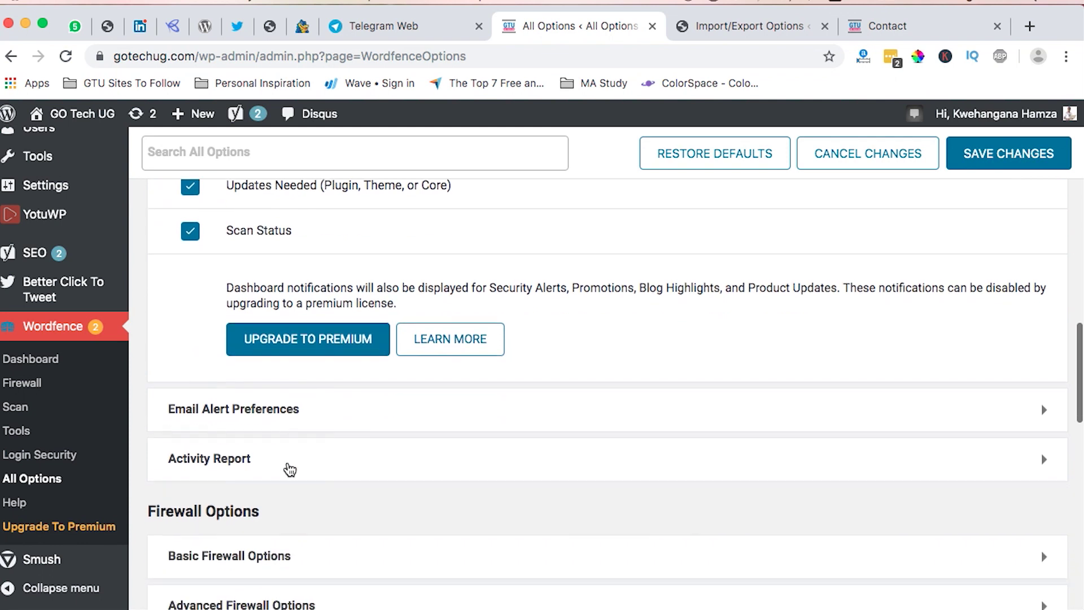
pyautogui.scroll(1, 345, 416)
# Expand Email Alert Preferences and review the administrator sign-in alert and hourly email limit.
pyautogui.click(276, 411)
pyautogui.scroll(-5, 425, 446)
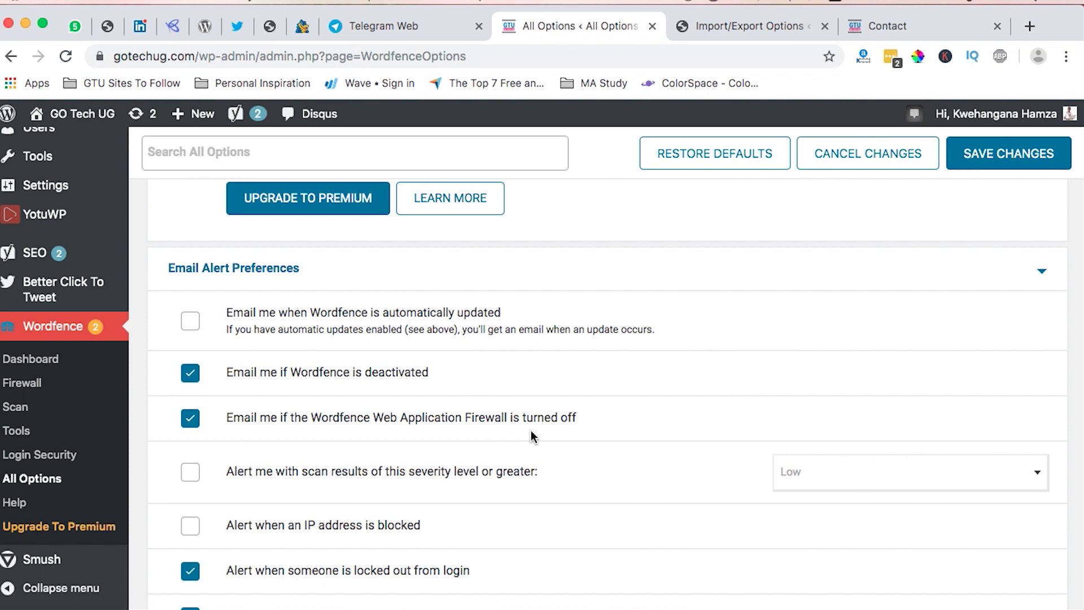
pyautogui.scroll(-2, 209, 379)
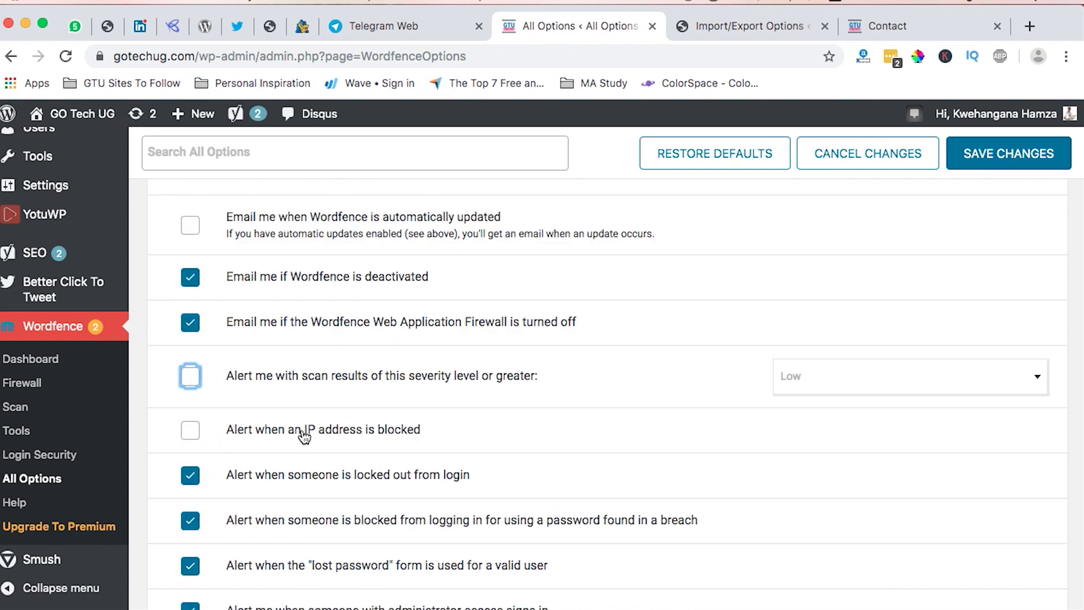
pyautogui.scroll(-4, 332, 443)
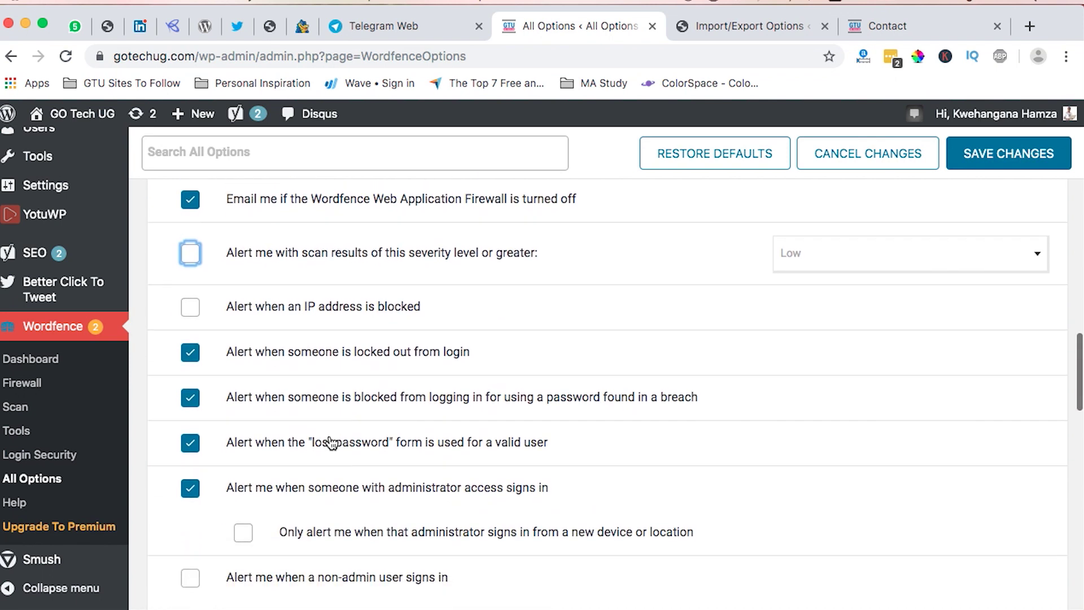
pyautogui.scroll(3, 332, 444)
pyautogui.scroll(-1, 331, 443)
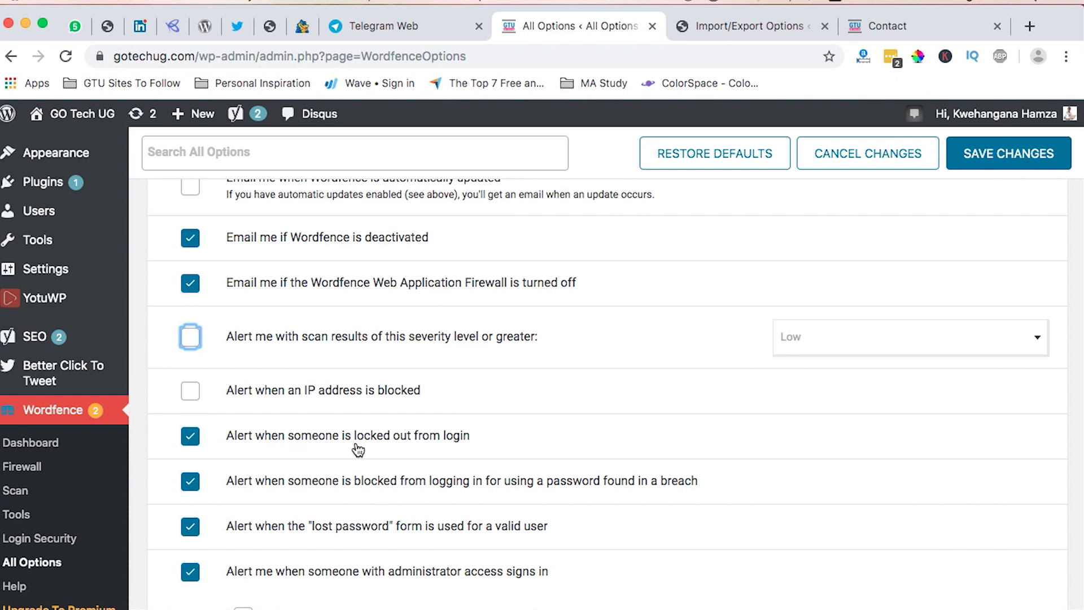
pyautogui.scroll(-2, 358, 448)
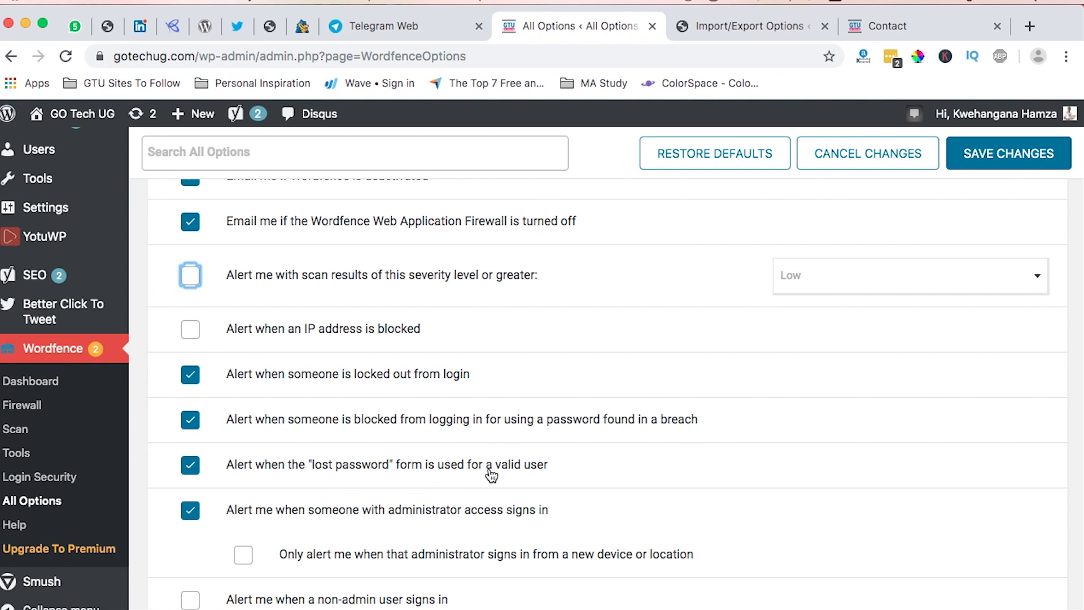
pyautogui.scroll(-5, 490, 474)
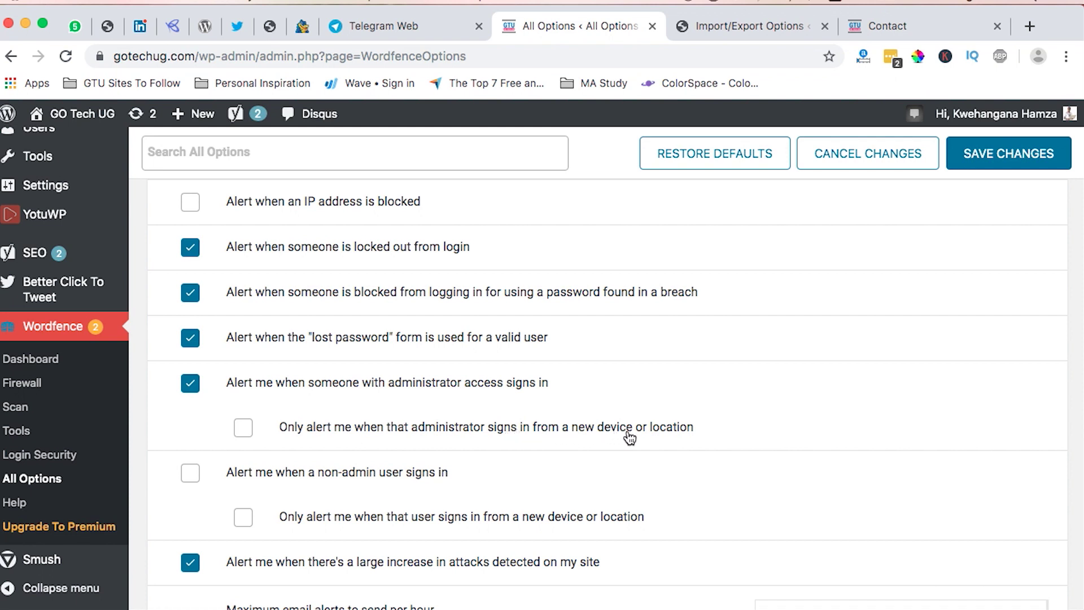
pyautogui.scroll(-1, 655, 437)
pyautogui.scroll(-3, 655, 436)
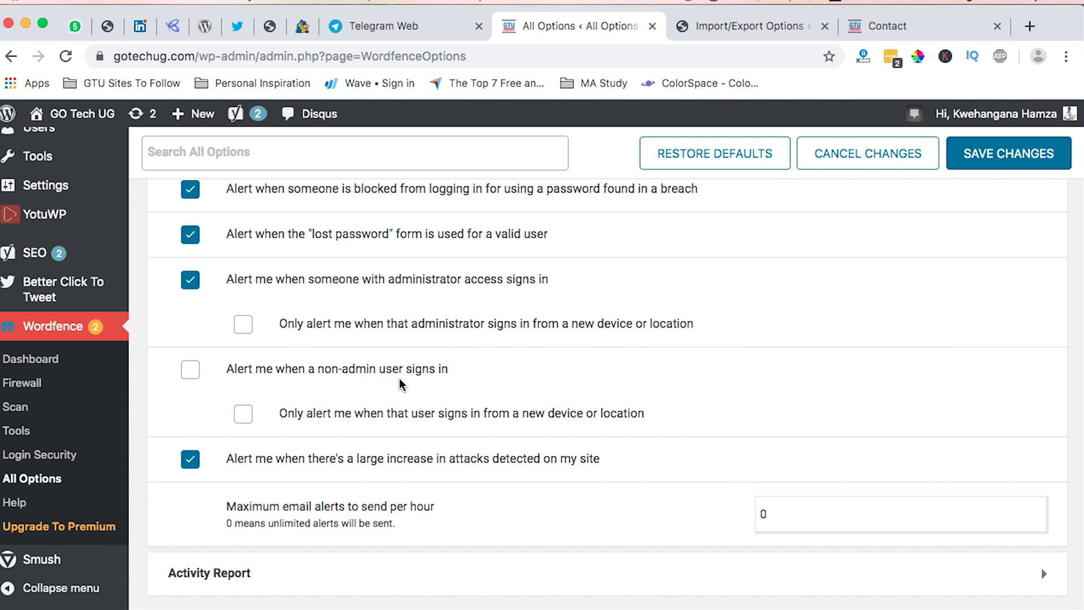
pyautogui.scroll(-5, 431, 429)
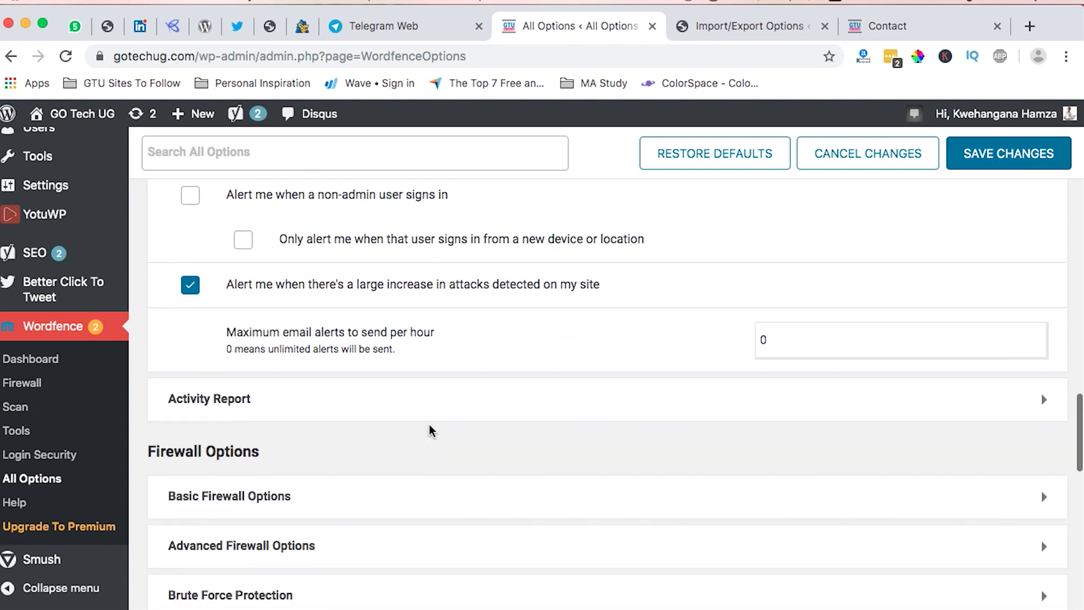
pyautogui.scroll(-2, 431, 429)
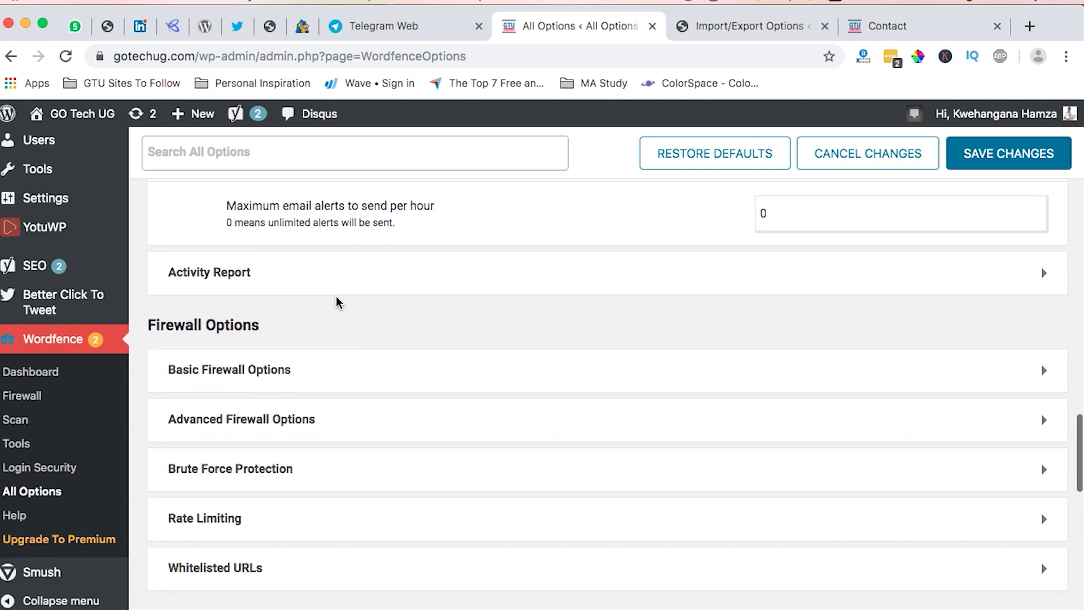
# Expand and collapse the Activity Report and Advanced Firewall Options sections.
pyautogui.click(324, 274)
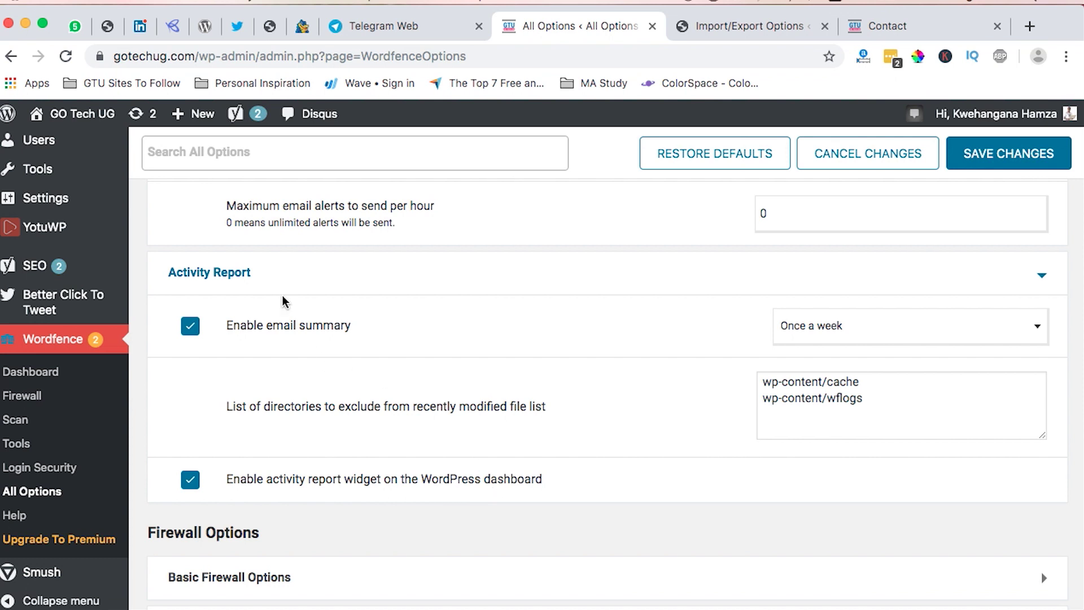
pyautogui.click(230, 273)
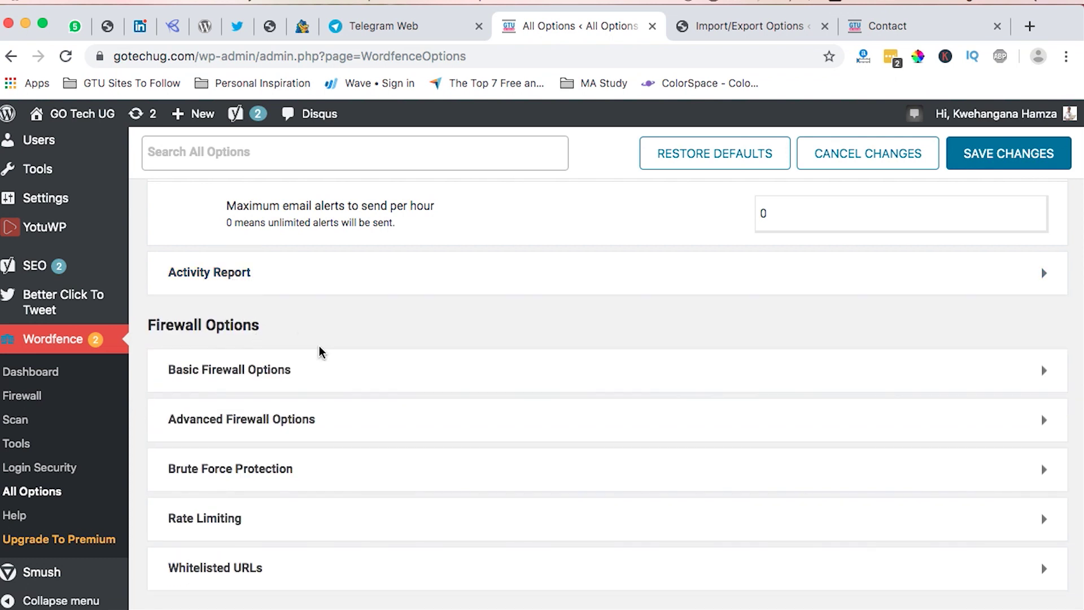
pyautogui.scroll(-2, 304, 377)
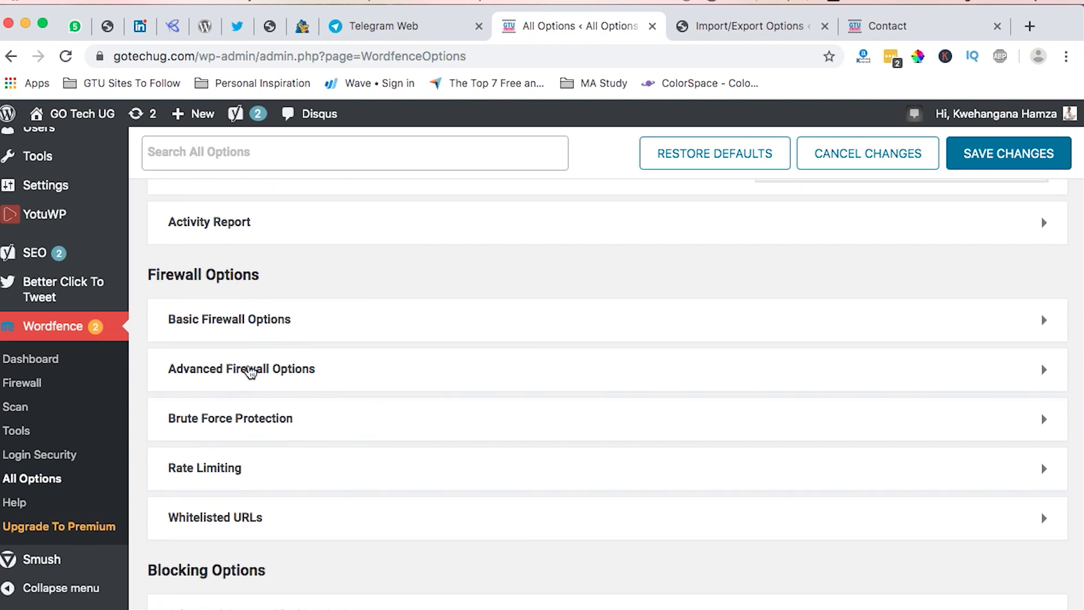
pyautogui.click(251, 373)
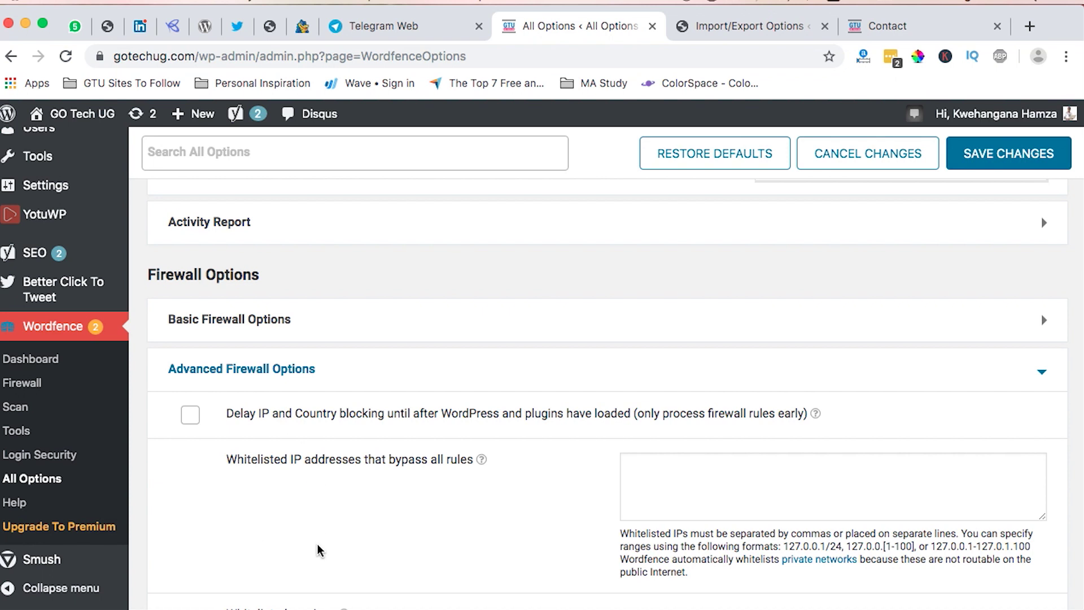
pyautogui.scroll(-5, 315, 552)
pyautogui.scroll(5, 317, 551)
pyautogui.scroll(2, 317, 550)
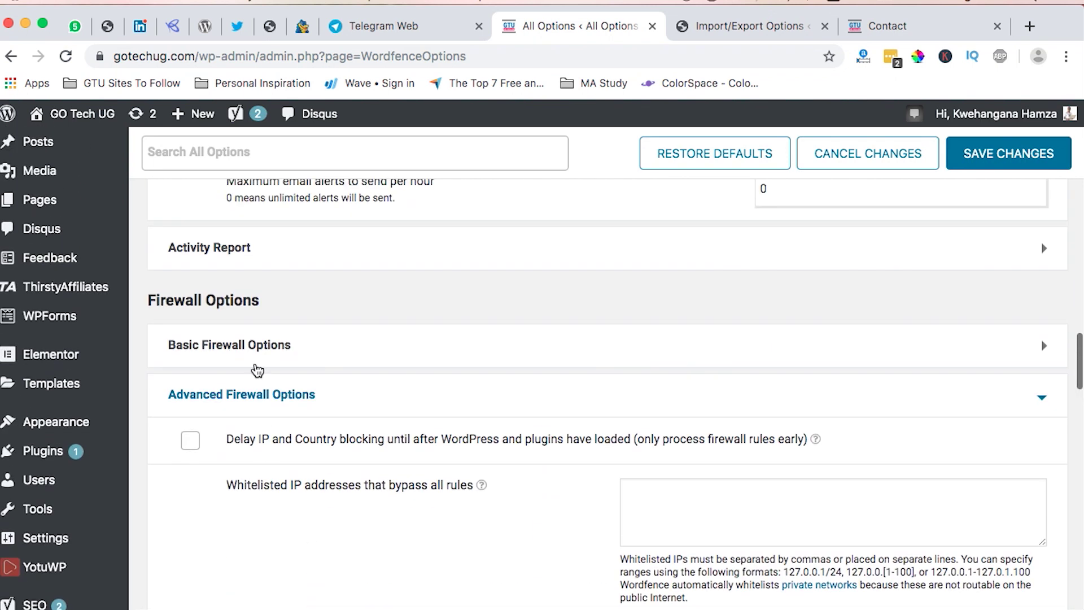
pyautogui.click(230, 392)
pyautogui.scroll(-2, 283, 434)
# Expand the Brute Force Protection settings, look through them, and collapse them again.
pyautogui.click(259, 342)
pyautogui.scroll(-2, 368, 467)
pyautogui.scroll(-2, 367, 468)
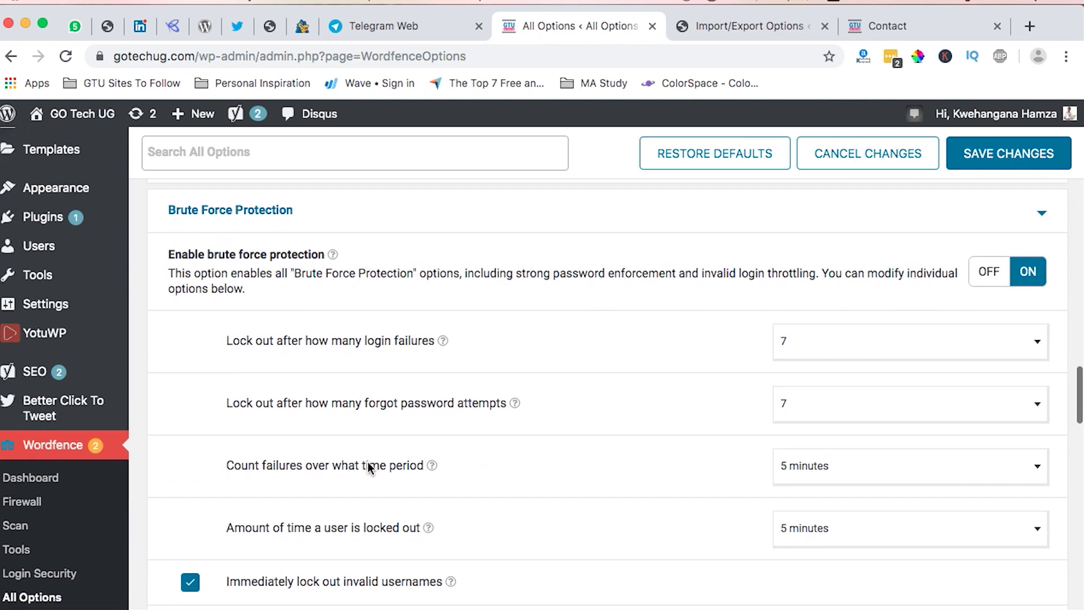
pyautogui.scroll(4, 367, 467)
pyautogui.scroll(-15, 367, 468)
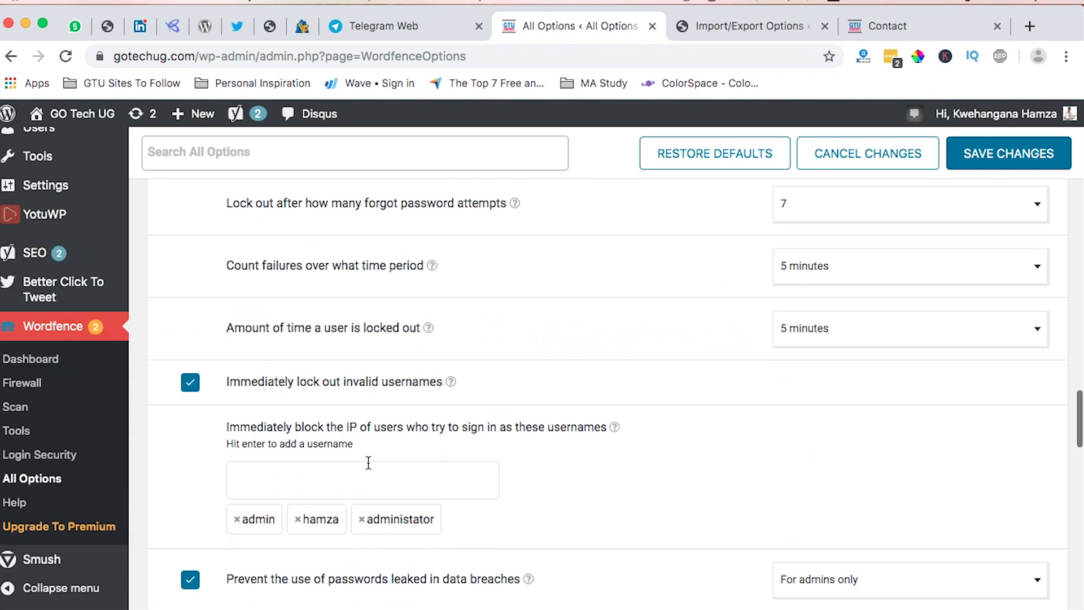
pyautogui.scroll(15, 368, 467)
pyautogui.scroll(6, 367, 467)
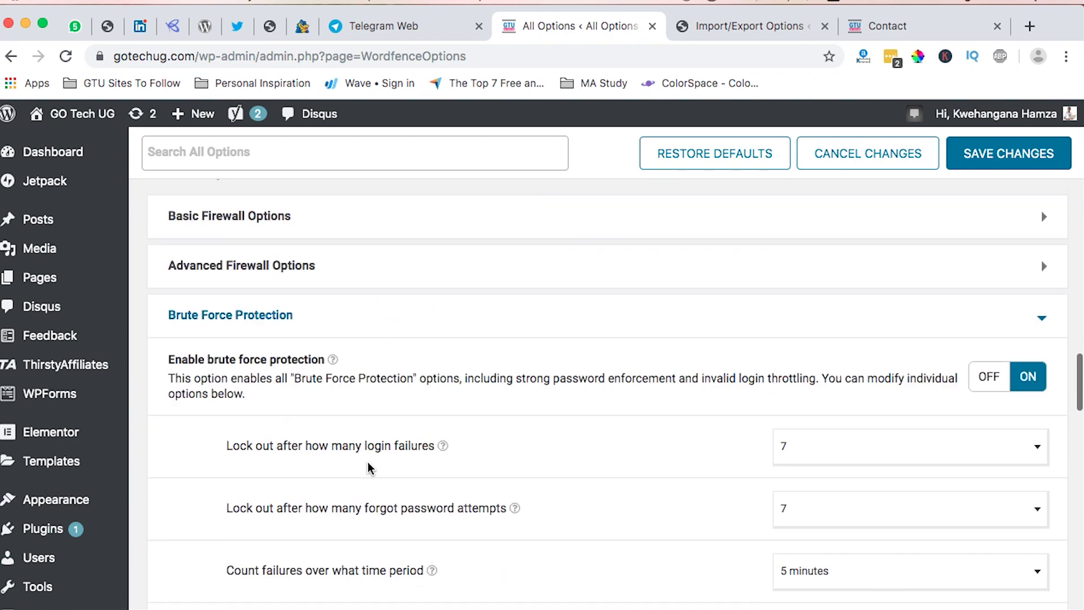
pyautogui.click(254, 463)
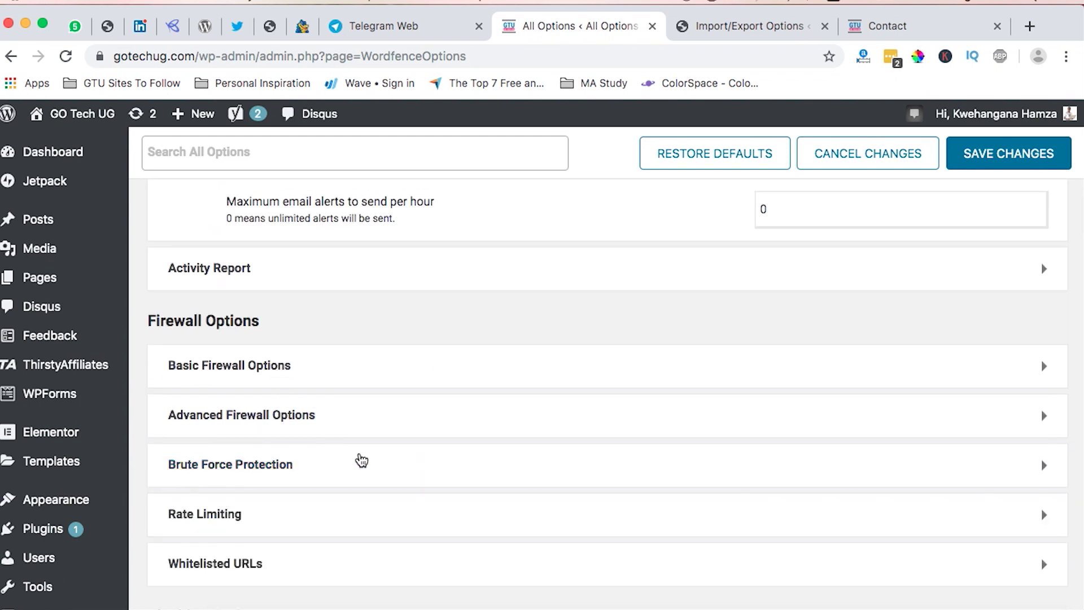
pyautogui.scroll(-5, 361, 459)
# Expand and collapse Whitelisted URLs, then scroll down to the Scan Options sections.
pyautogui.click(236, 298)
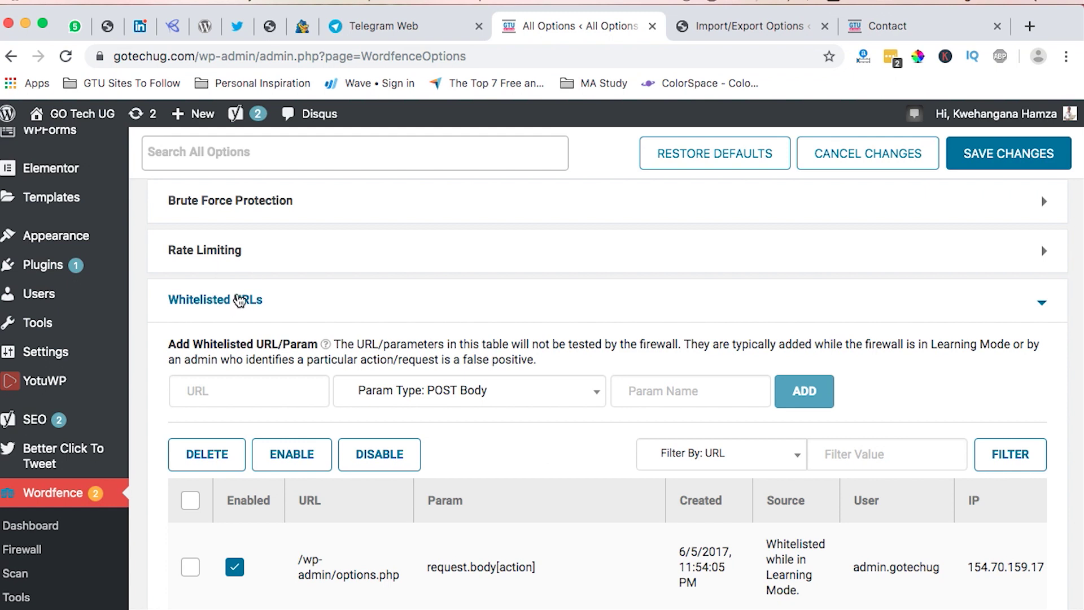
pyautogui.click(239, 299)
pyautogui.scroll(-5, 337, 433)
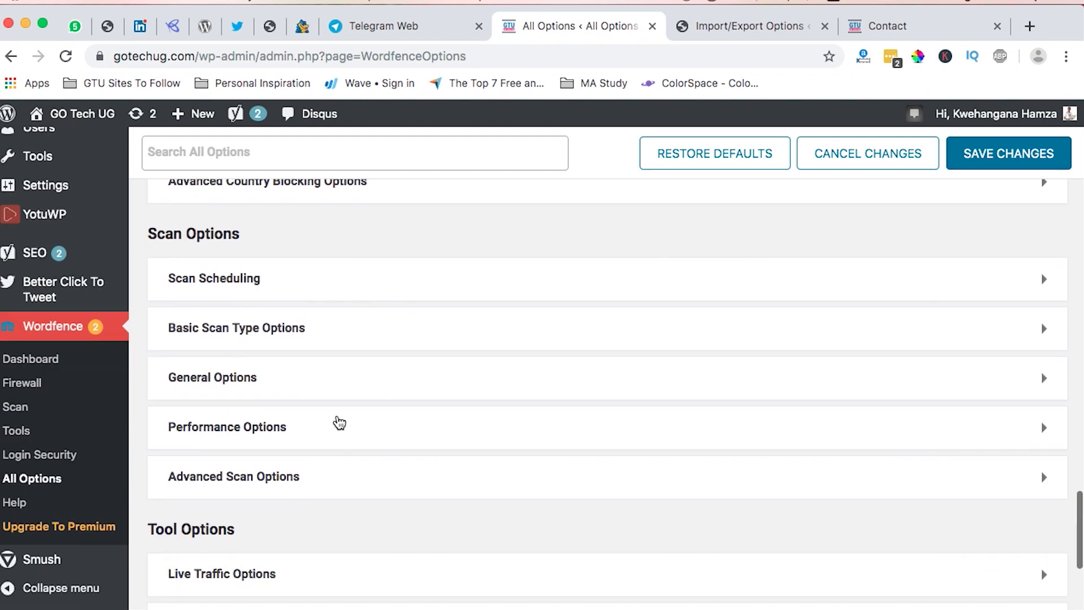
# Stay on All Options when the Leave site? prompt appears and save the pending Wordfence changes.
pyautogui.scroll(-3, 273, 506)
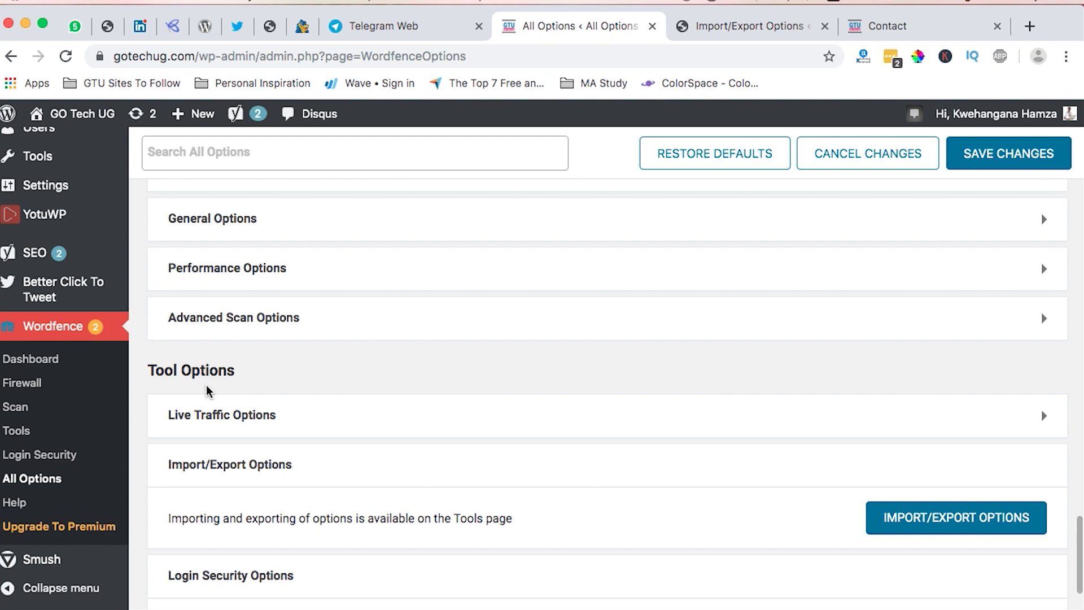
pyautogui.scroll(-2, 207, 389)
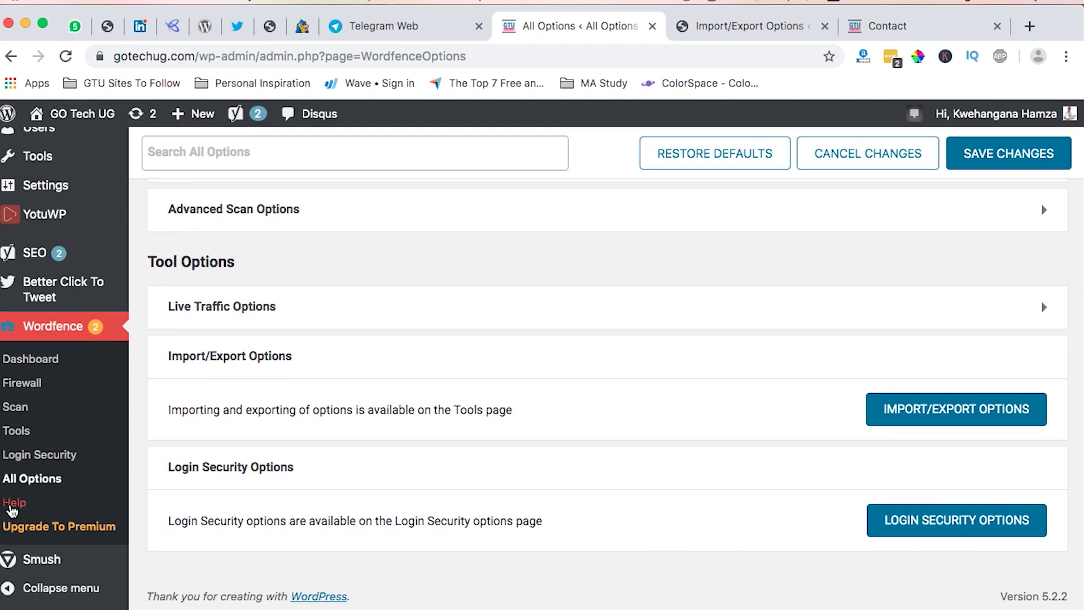
pyautogui.click(13, 501)
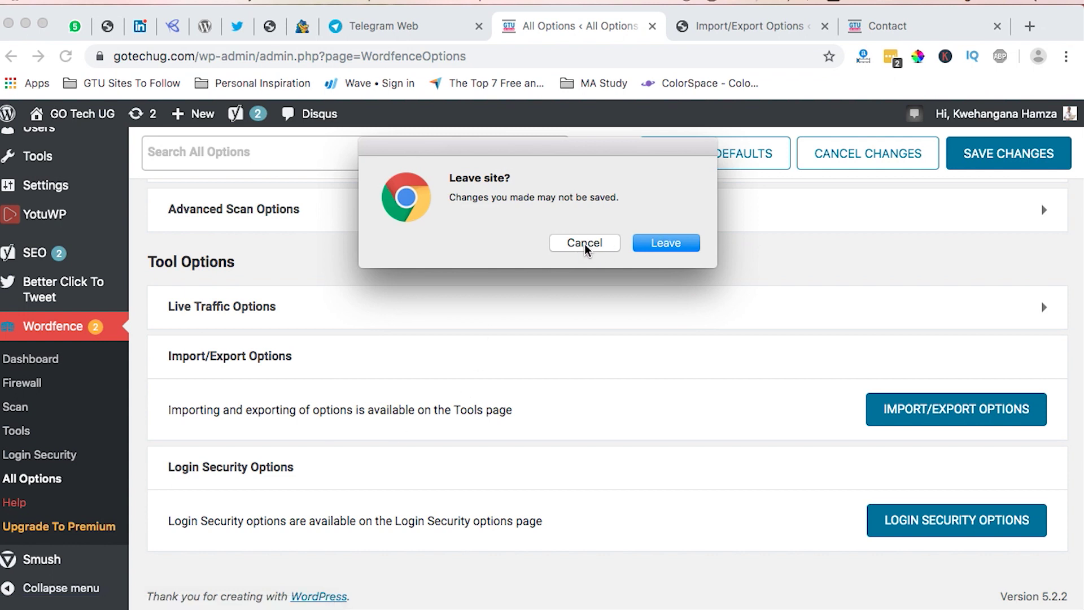
pyautogui.click(585, 244)
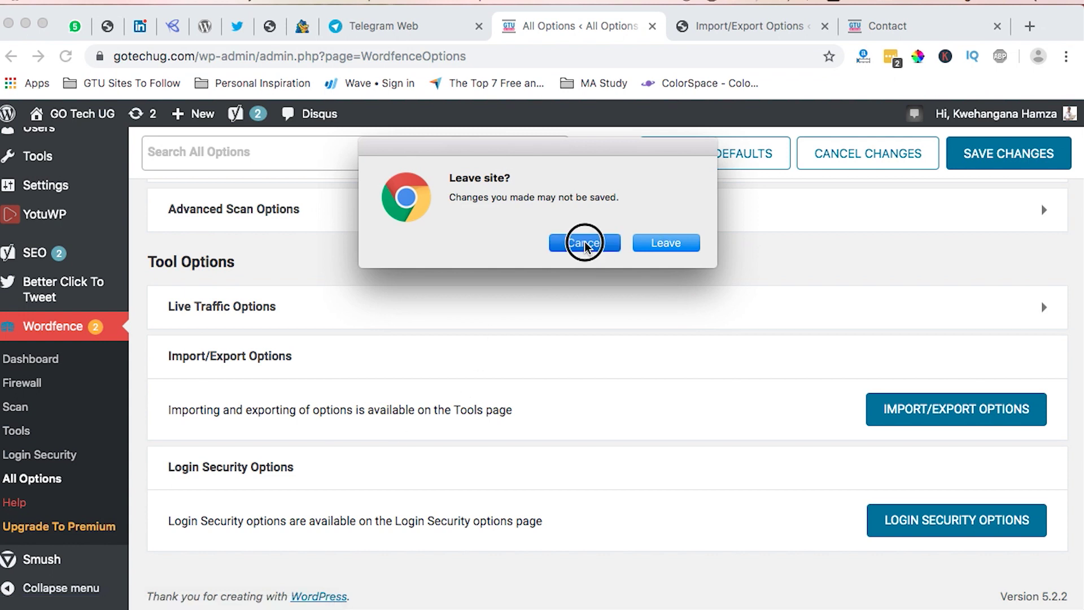
pyautogui.click(1011, 154)
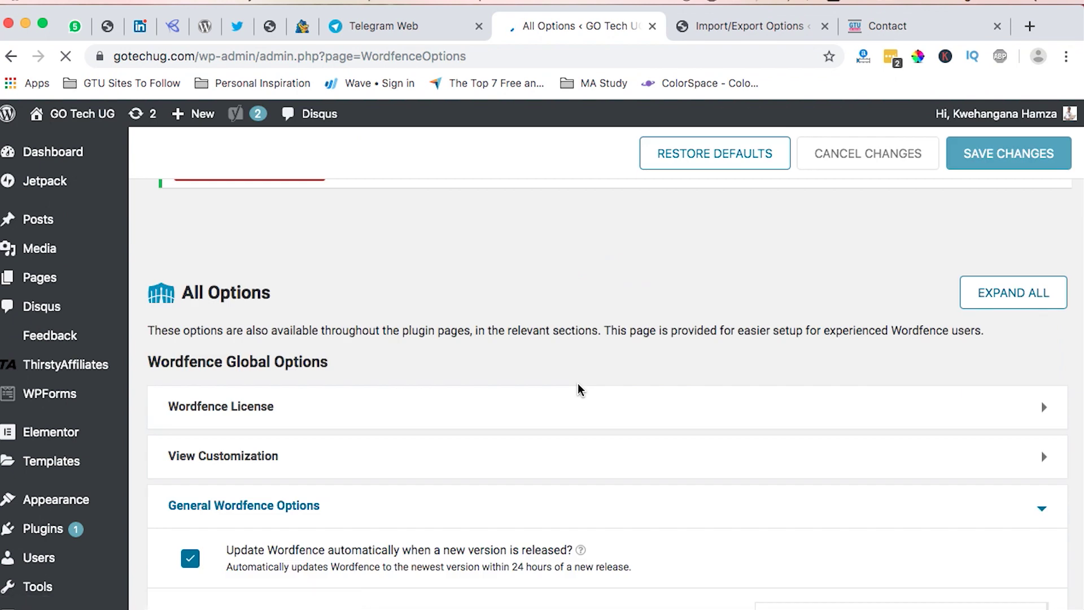
pyautogui.scroll(4, 581, 390)
pyautogui.scroll(-5, 580, 390)
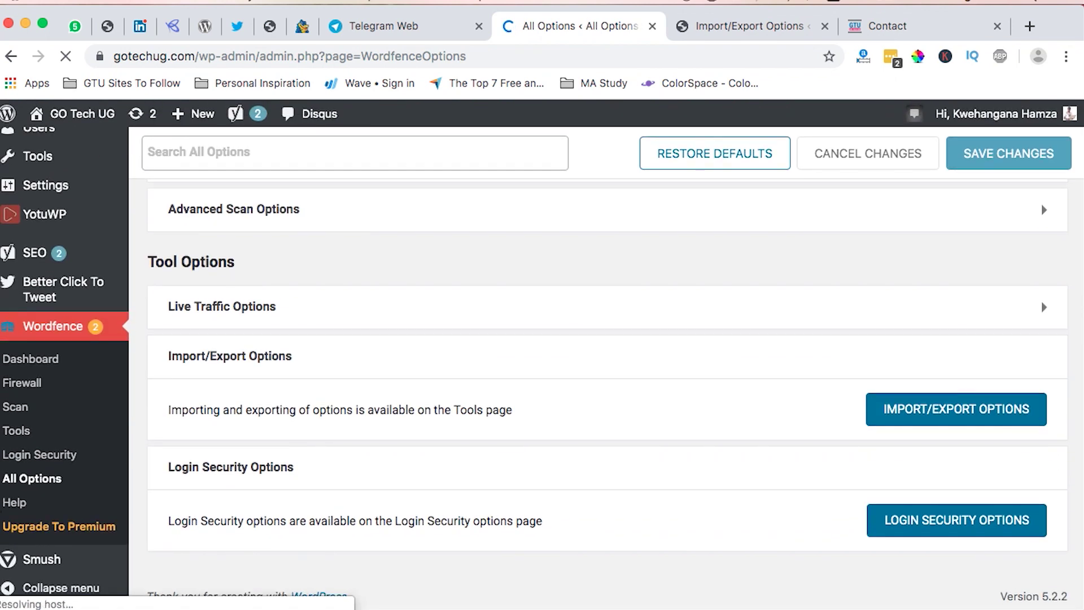
# Browse the Wordfence Help page documentation sections, then launch Upgrade to Premium.
pyautogui.click(17, 504)
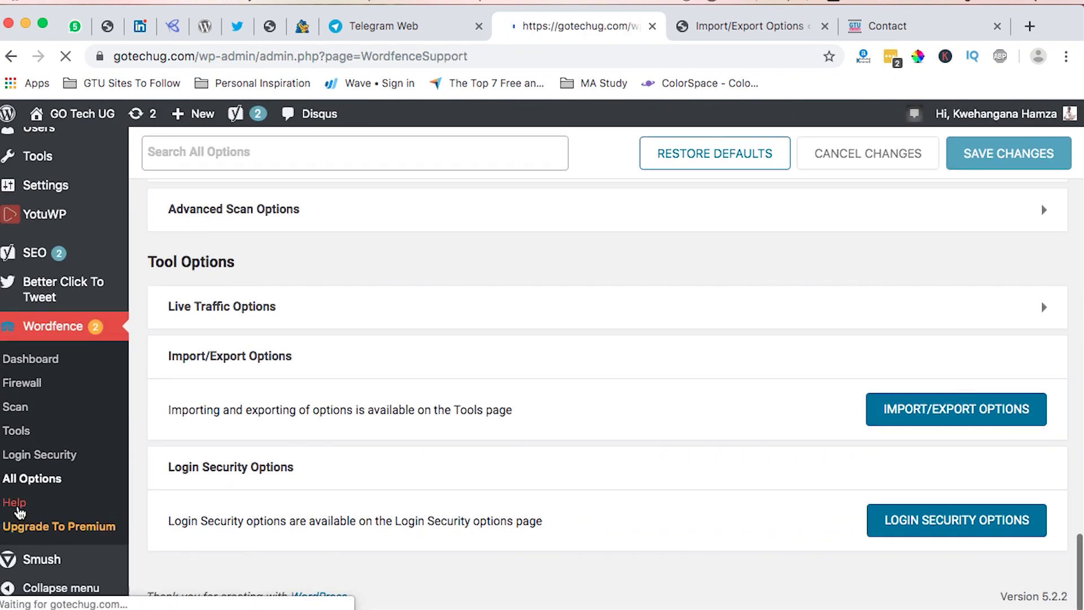
pyautogui.scroll(-5, 460, 429)
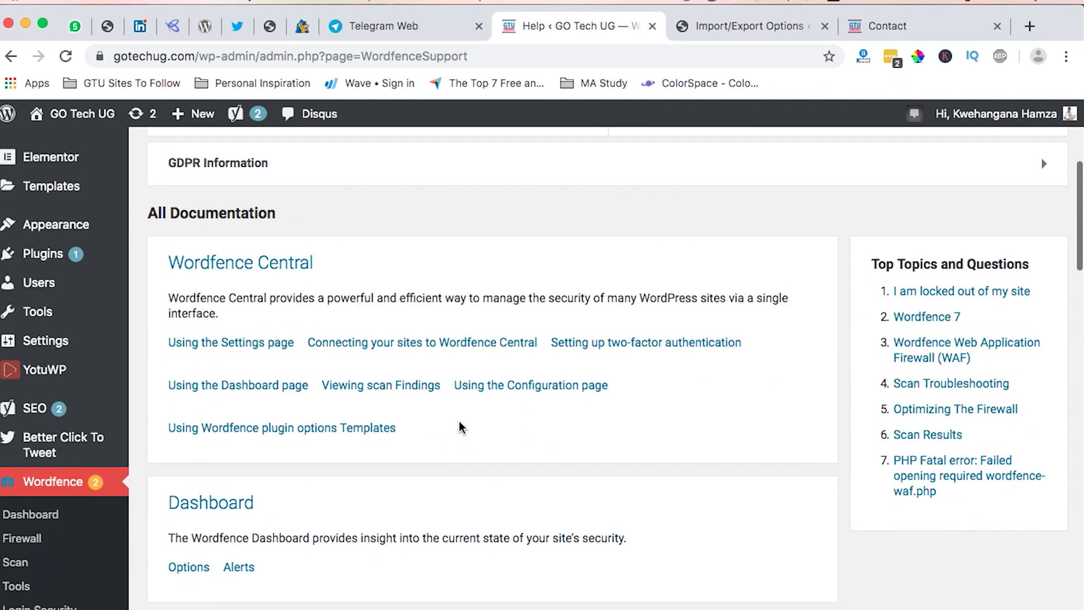
pyautogui.scroll(-11, 458, 421)
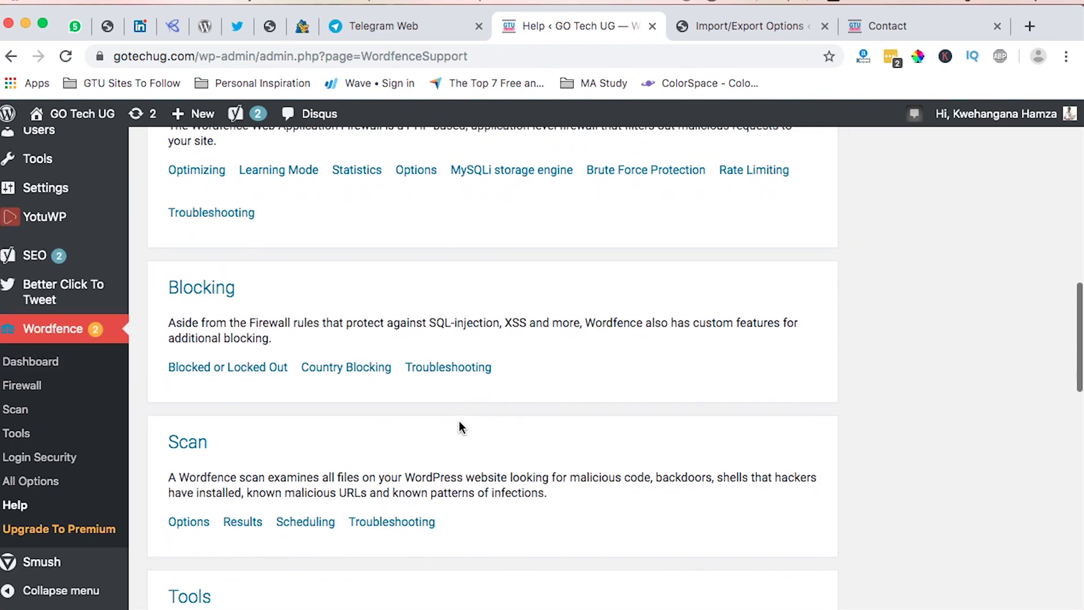
pyautogui.scroll(15, 459, 424)
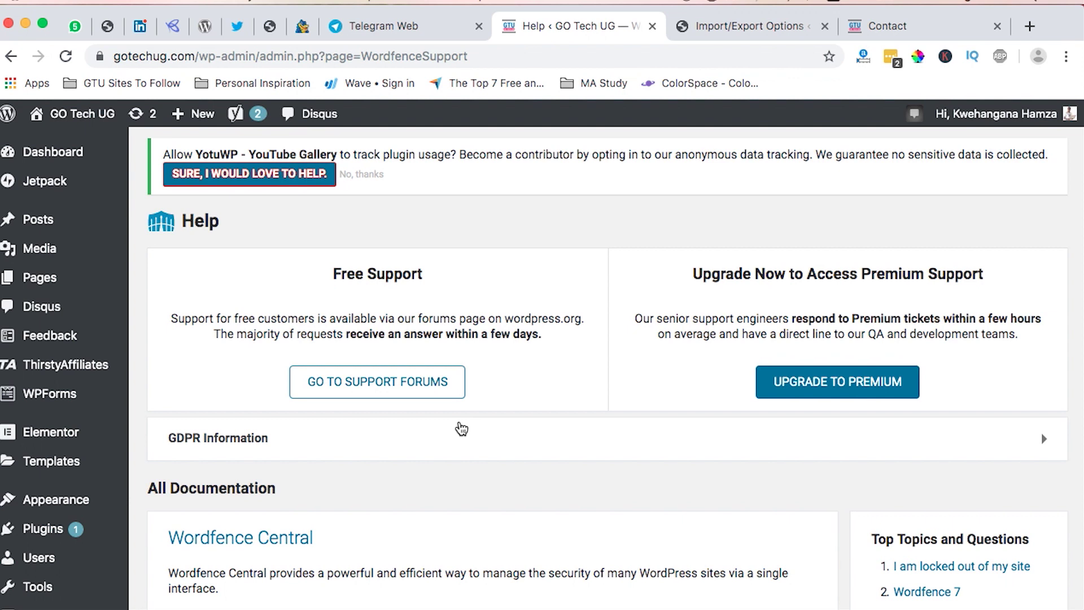
pyautogui.scroll(-4, 462, 429)
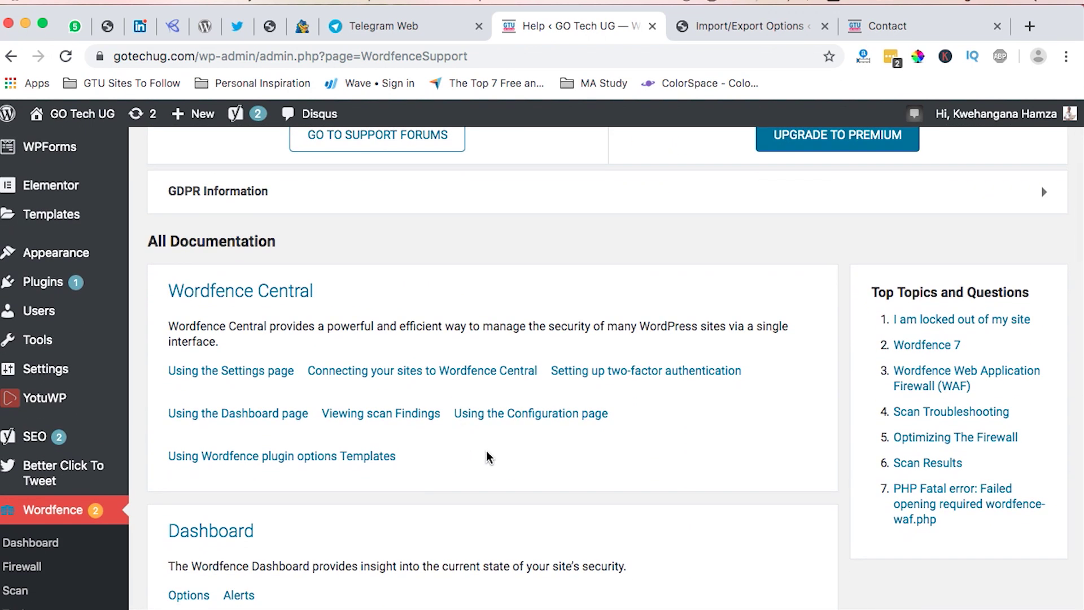
pyautogui.scroll(-6, 486, 451)
pyautogui.scroll(-7, 488, 456)
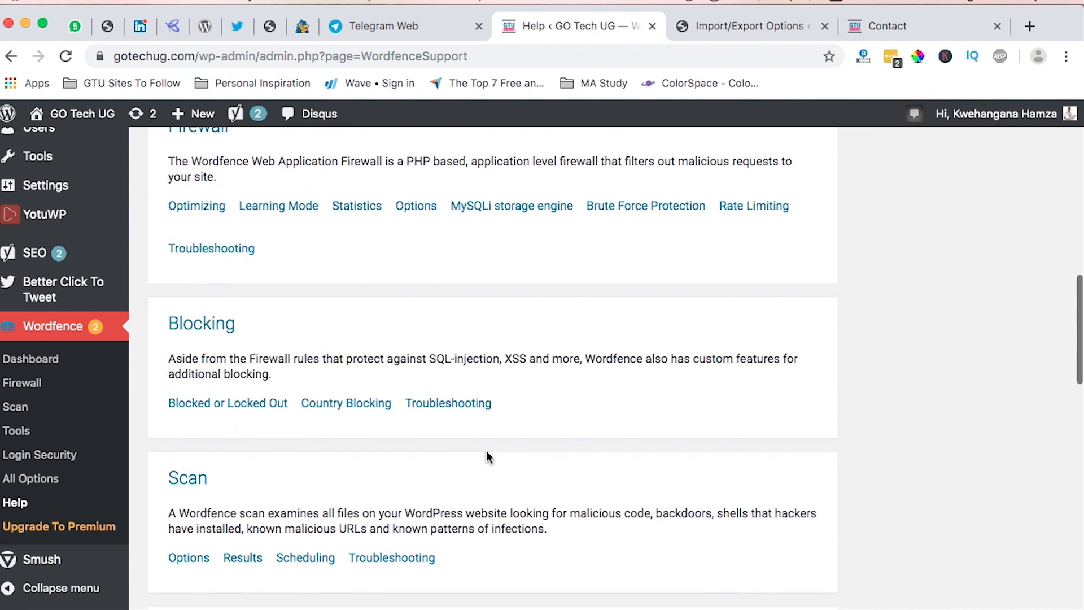
pyautogui.scroll(-1, 488, 457)
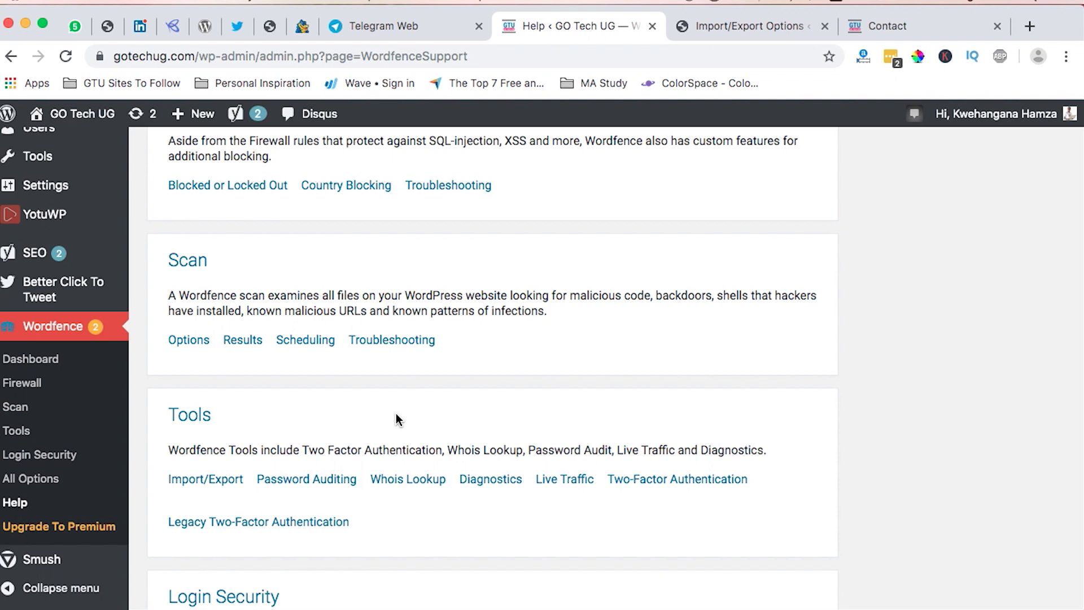
pyautogui.scroll(-9, 396, 415)
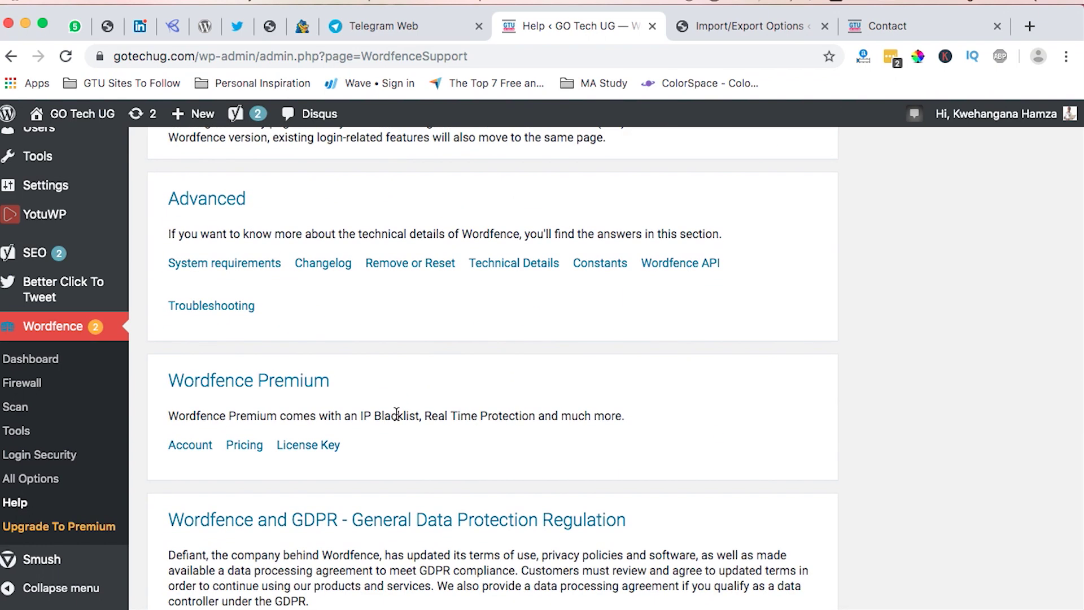
pyautogui.scroll(14, 396, 415)
pyautogui.scroll(15, 396, 418)
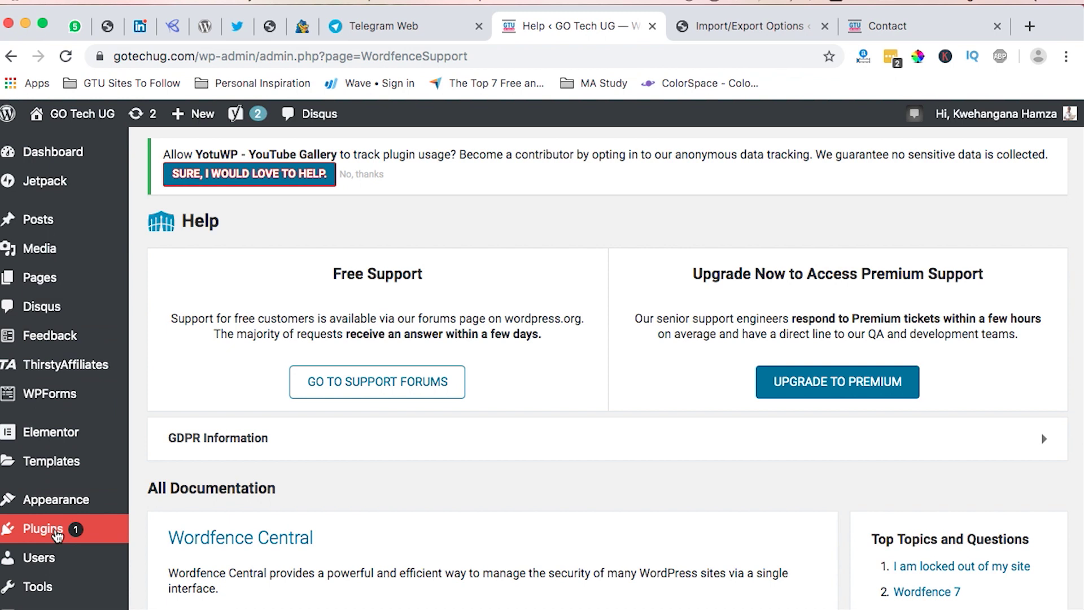
pyautogui.scroll(-5, 472, 479)
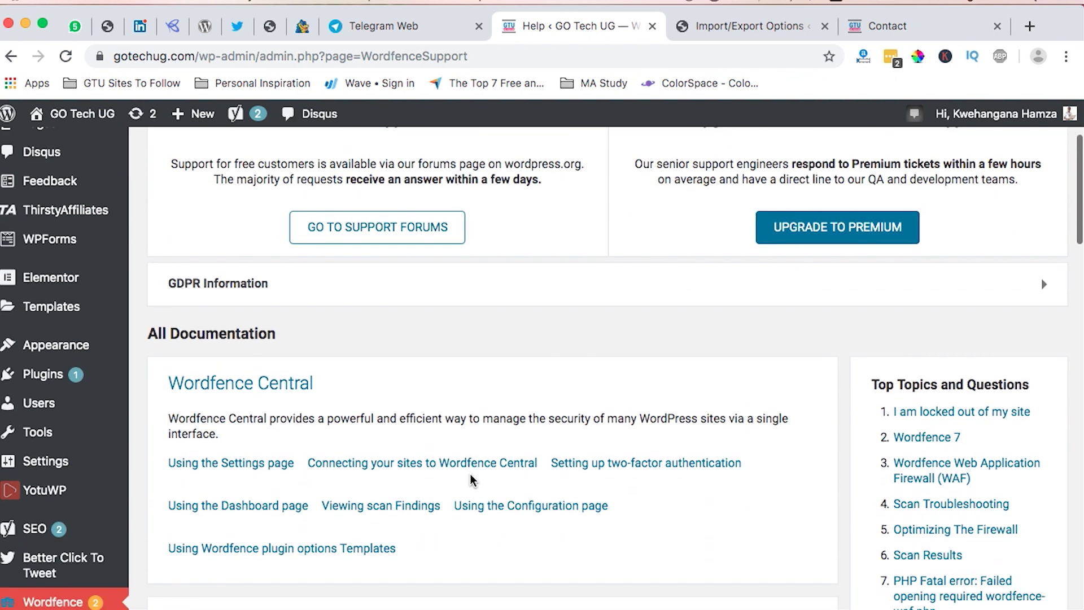
pyautogui.scroll(5, 472, 479)
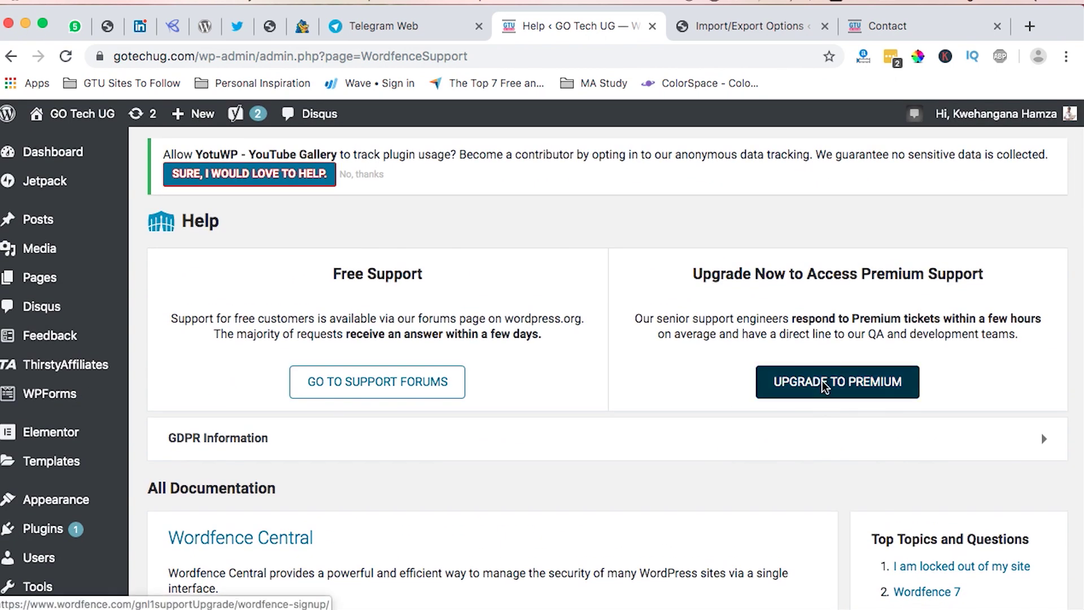
pyautogui.click(825, 387)
# On the Wordfence Signup tab, review the Premium pricing table ($99 per license) and order form.
pyautogui.click(518, 32)
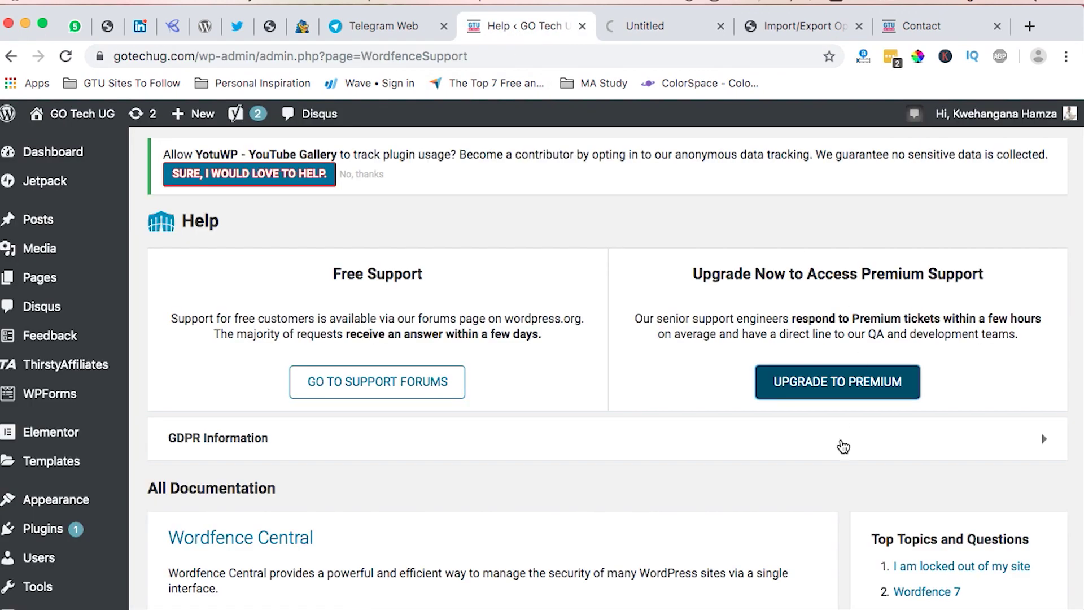
pyautogui.click(636, 26)
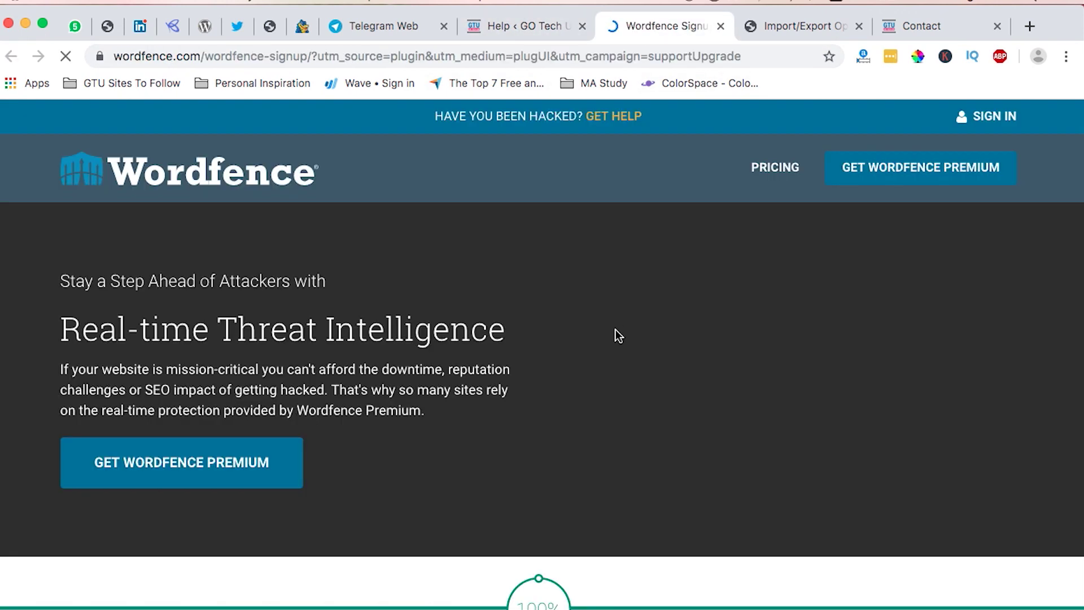
pyautogui.scroll(-5, 615, 333)
pyautogui.scroll(-10, 616, 333)
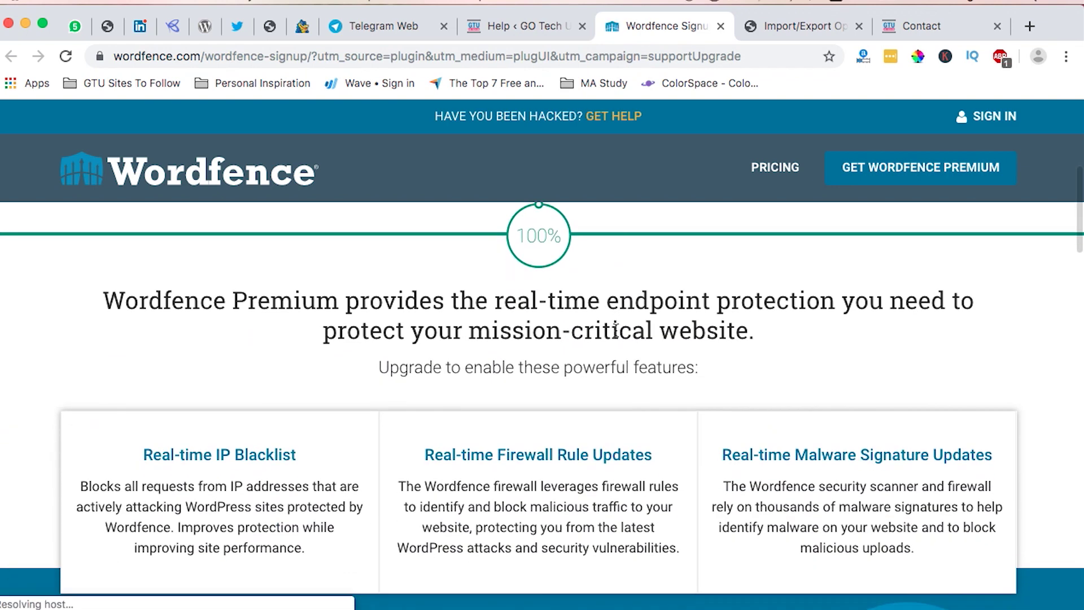
pyautogui.scroll(15, 617, 333)
pyautogui.scroll(-12, 617, 333)
pyautogui.click(766, 173)
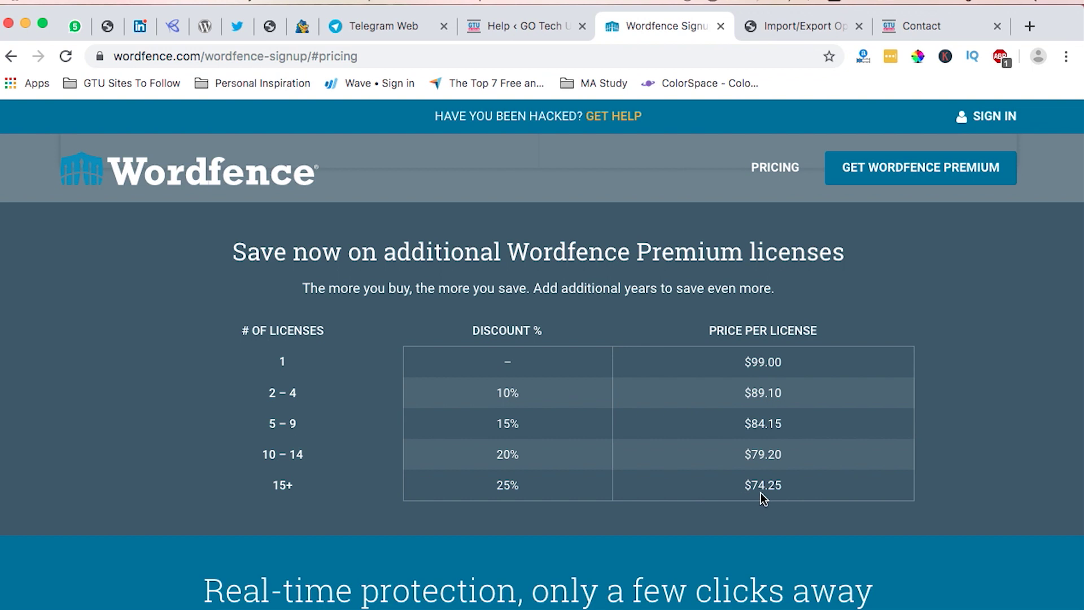
pyautogui.scroll(-10, 551, 484)
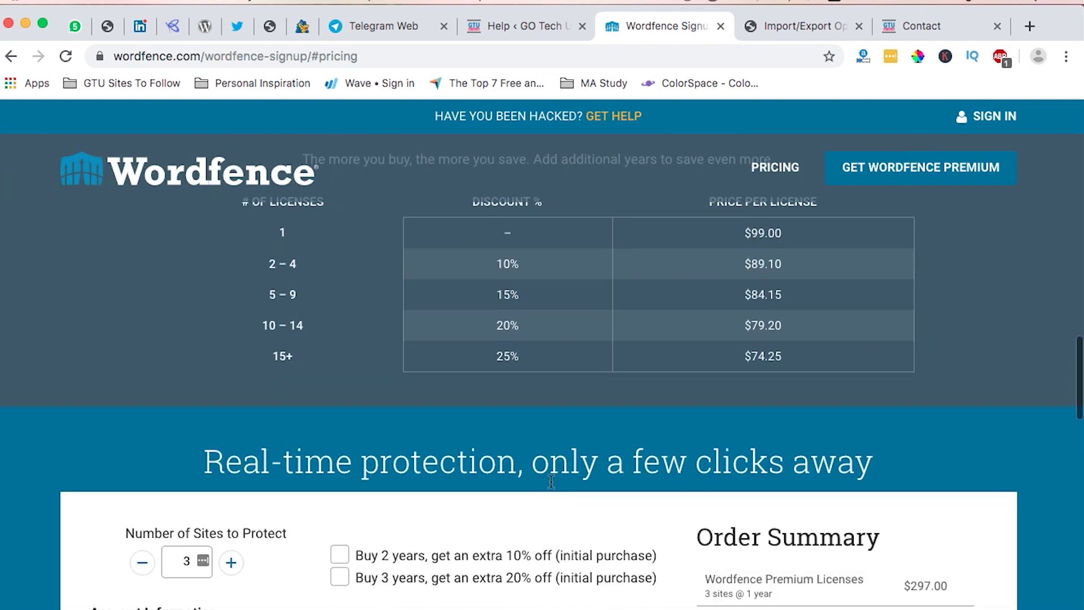
pyautogui.scroll(5, 551, 481)
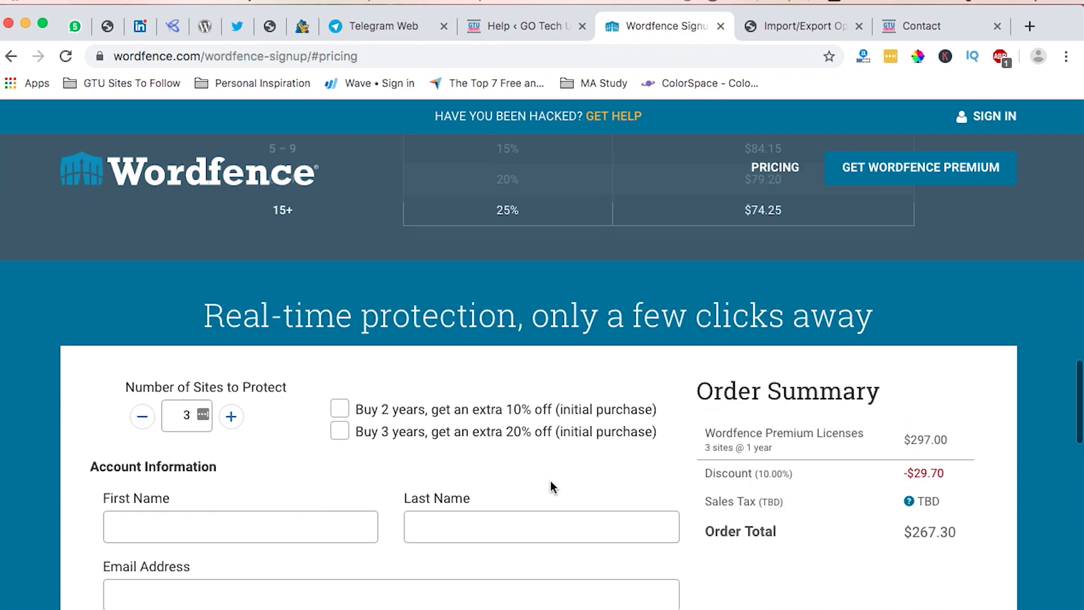
pyautogui.scroll(-15, 551, 480)
pyautogui.scroll(15, 550, 480)
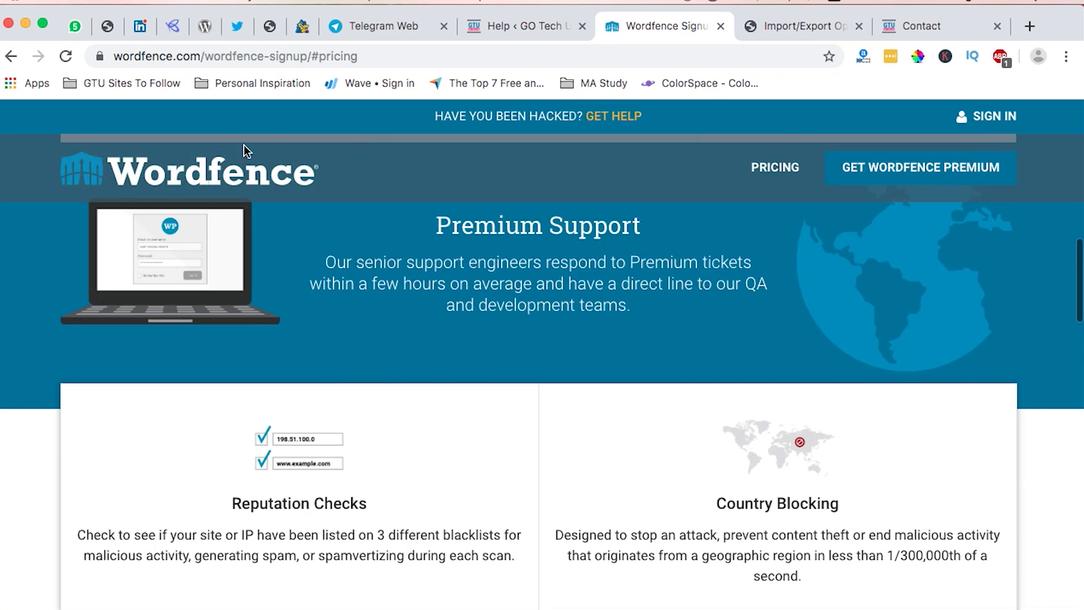
pyautogui.scroll(5, 659, 373)
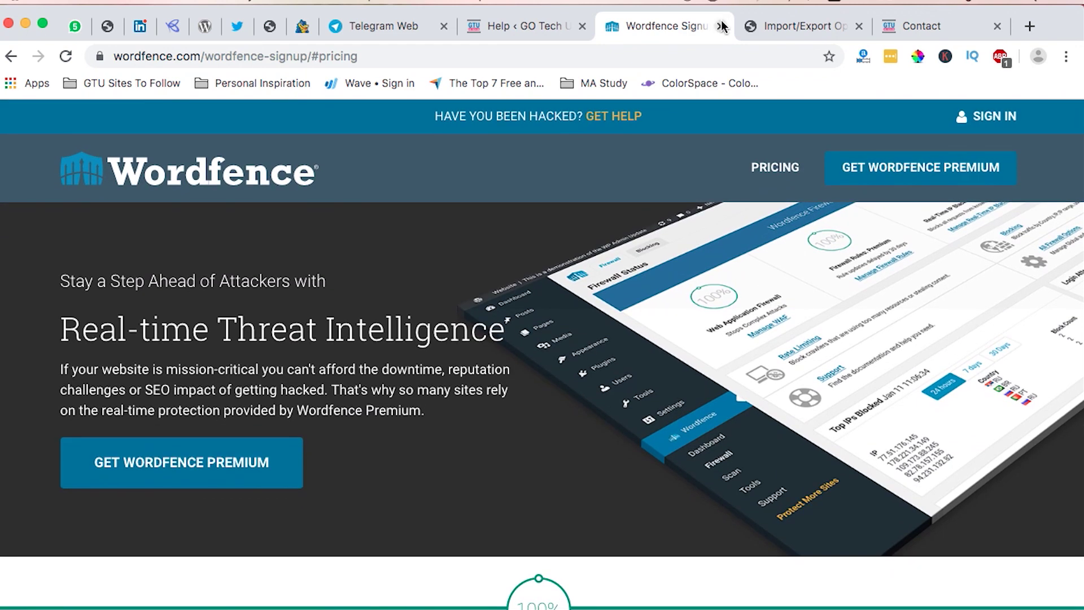
# Close the Wordfence Signup tab and choose Wordfence > Dashboard from the sidebar.
pyautogui.click(721, 26)
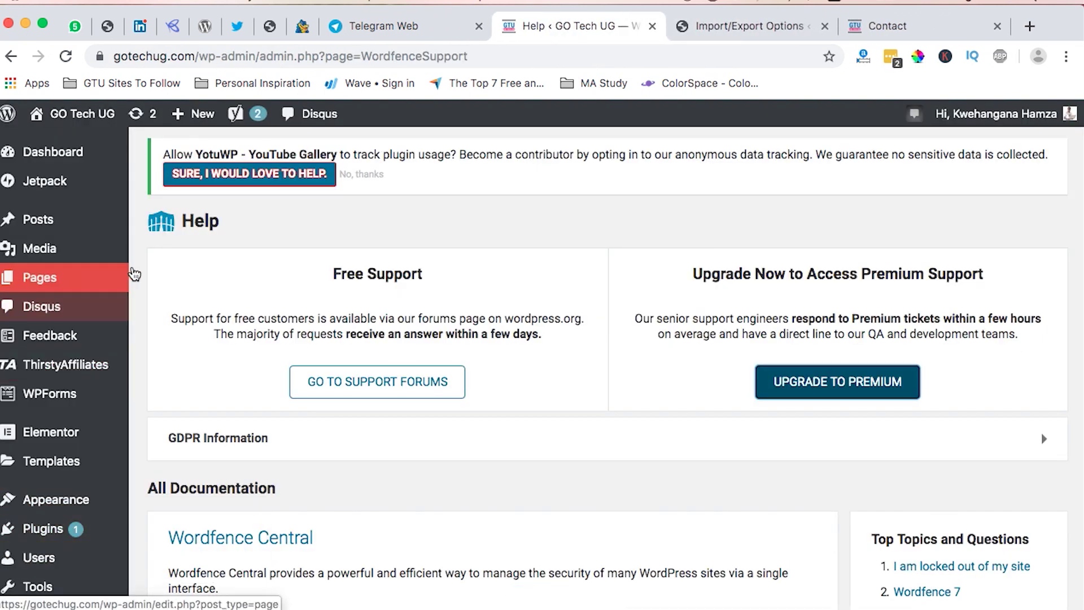
pyautogui.moveTo(61, 351)
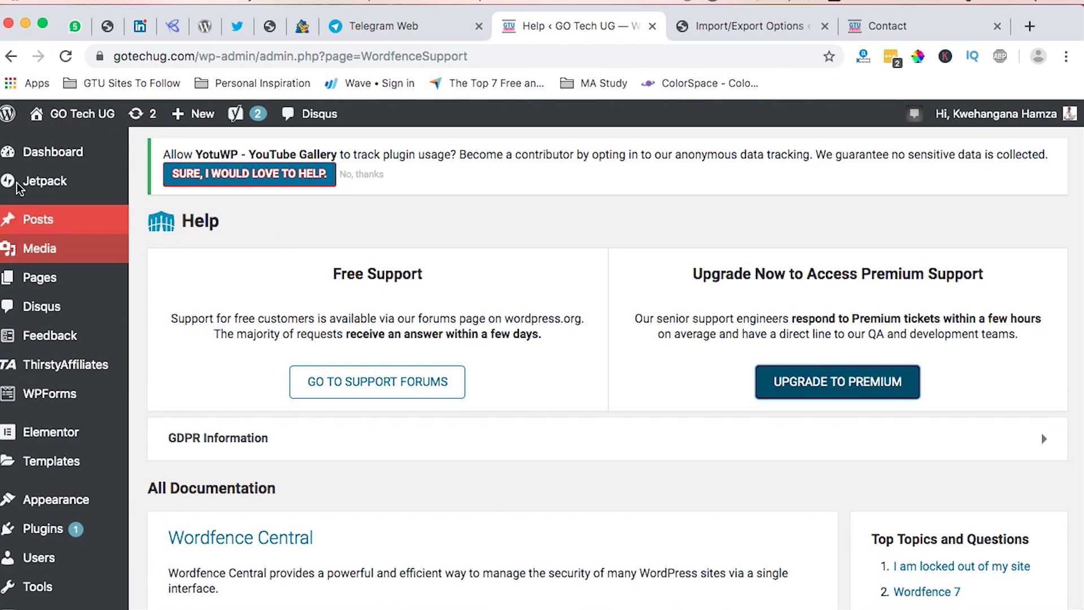
pyautogui.moveTo(32, 148)
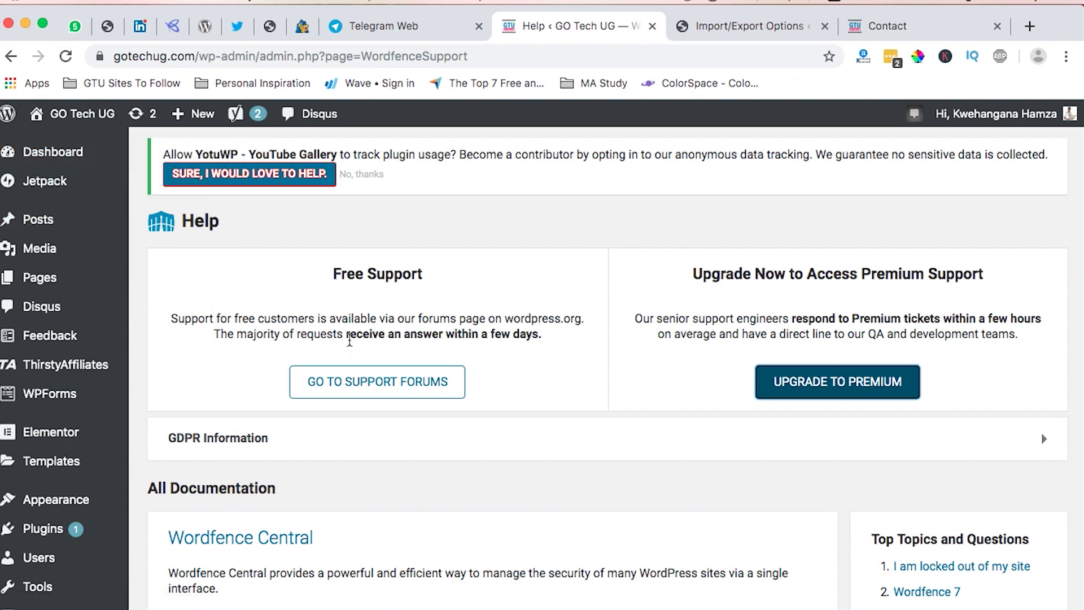
pyautogui.scroll(-10, 484, 435)
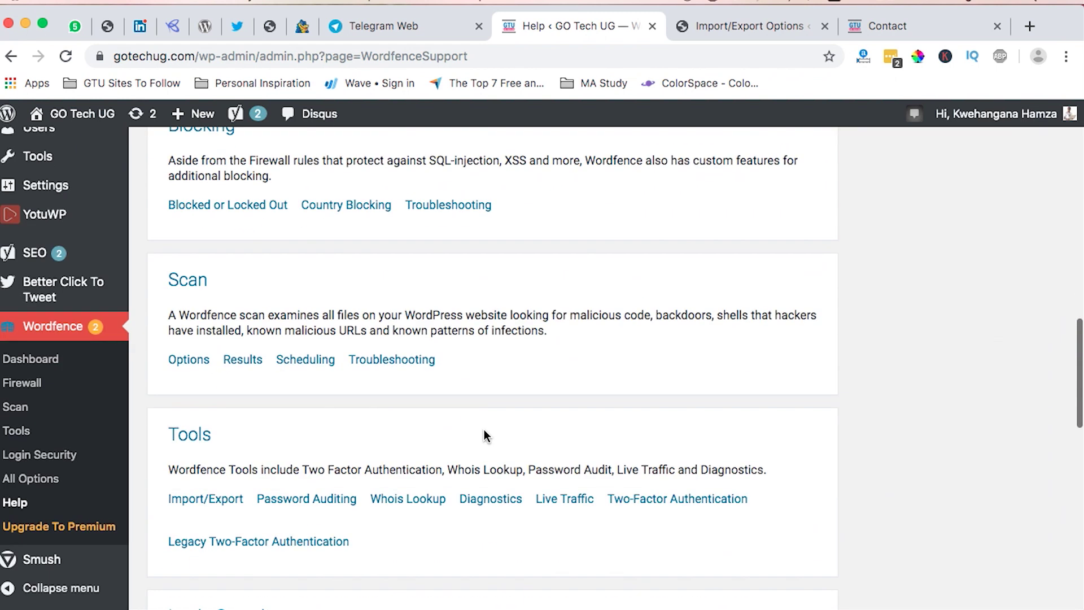
pyautogui.click(37, 360)
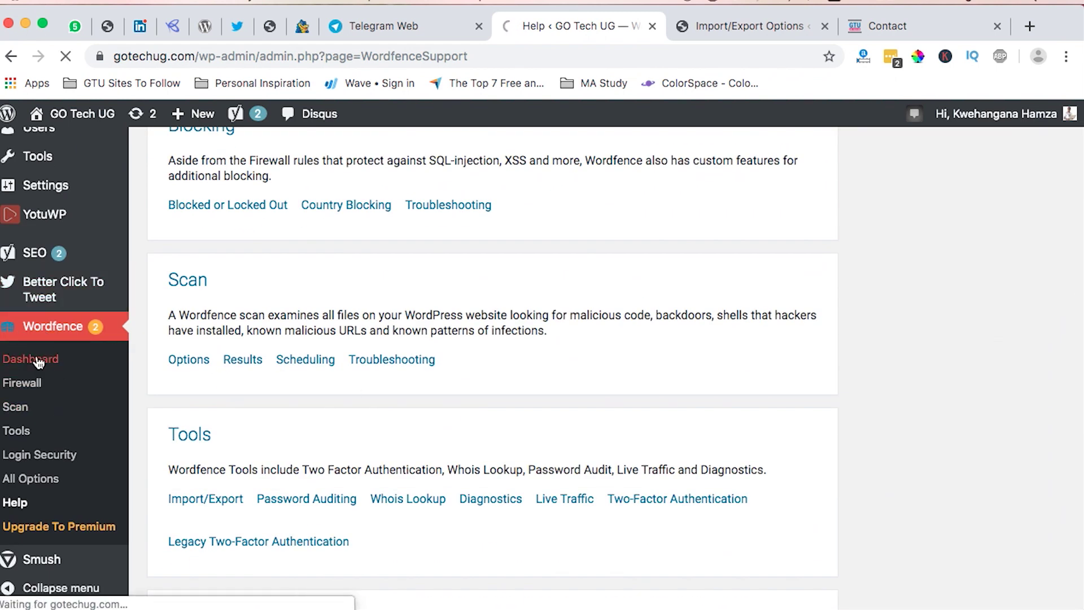